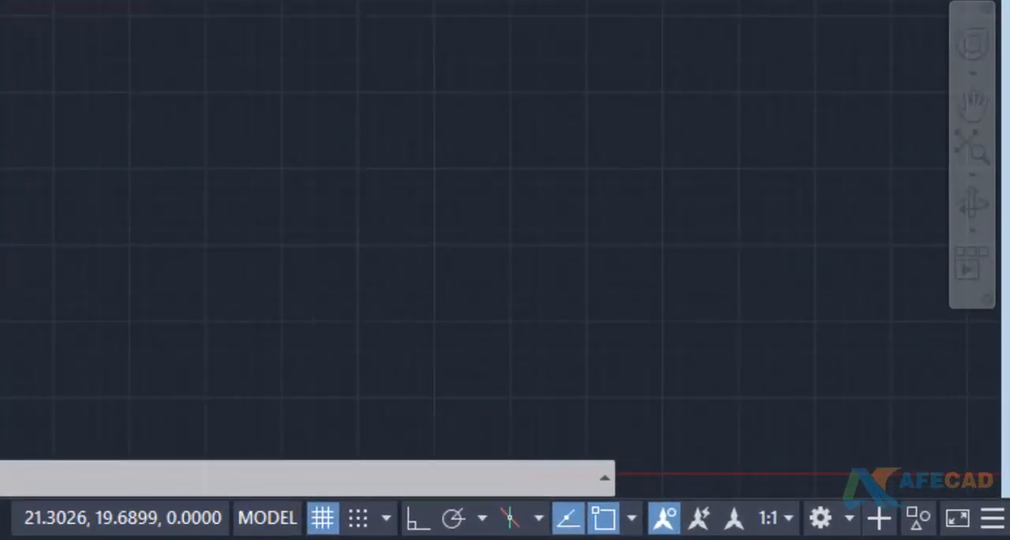
# - Toggle the drawing grid off and back on
pyautogui.click(328, 524)
pyautogui.click(330, 527)
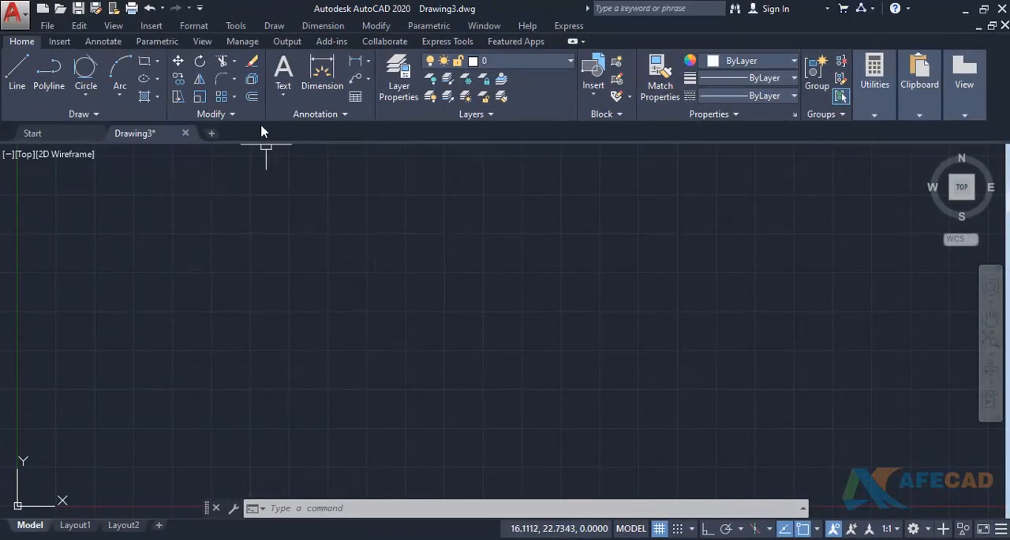
# - Review the Snap and Grid and Polar Tracking options in Drafting Settings, and close without changes
pyautogui.click(237, 27)
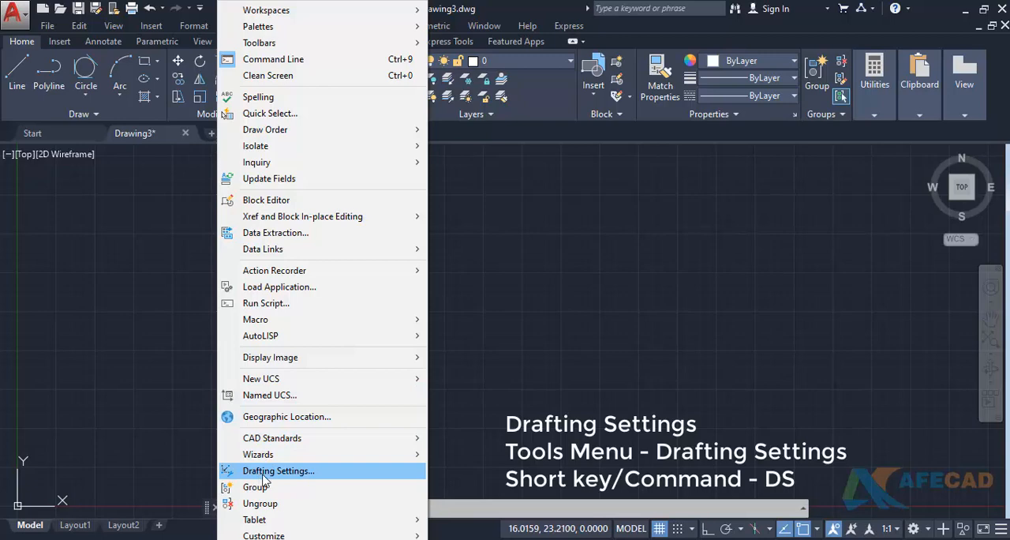
pyautogui.click(294, 472)
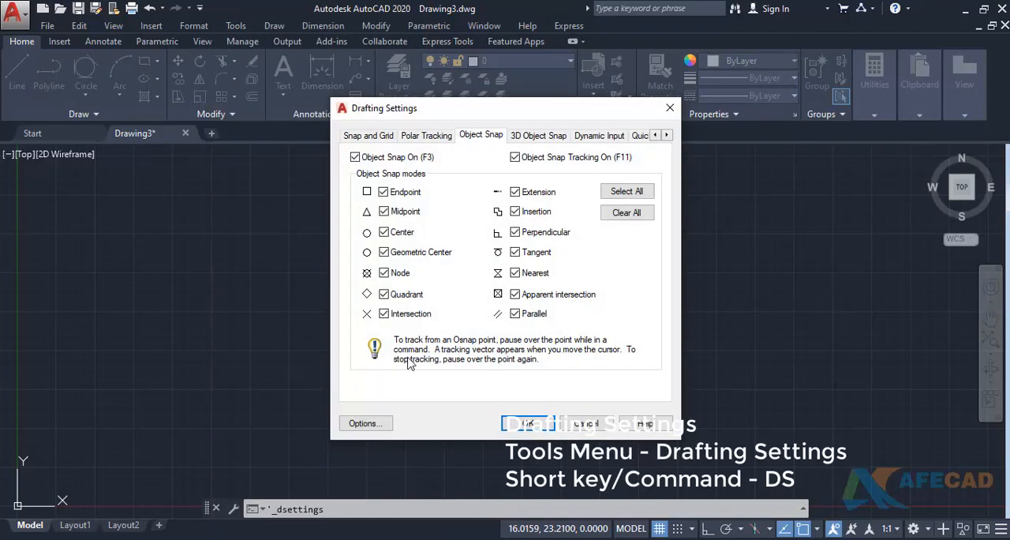
pyautogui.click(377, 138)
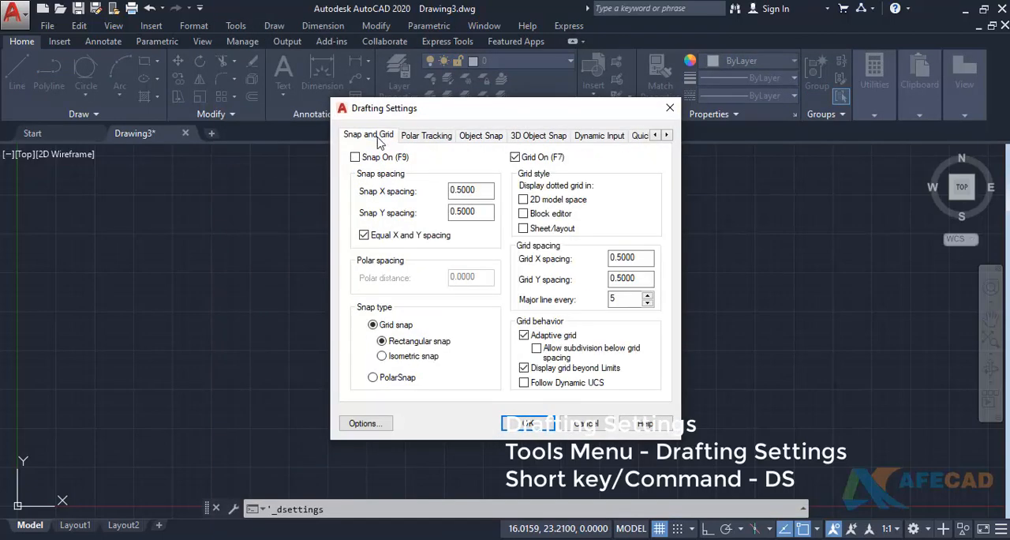
pyautogui.click(423, 139)
pyautogui.click(669, 108)
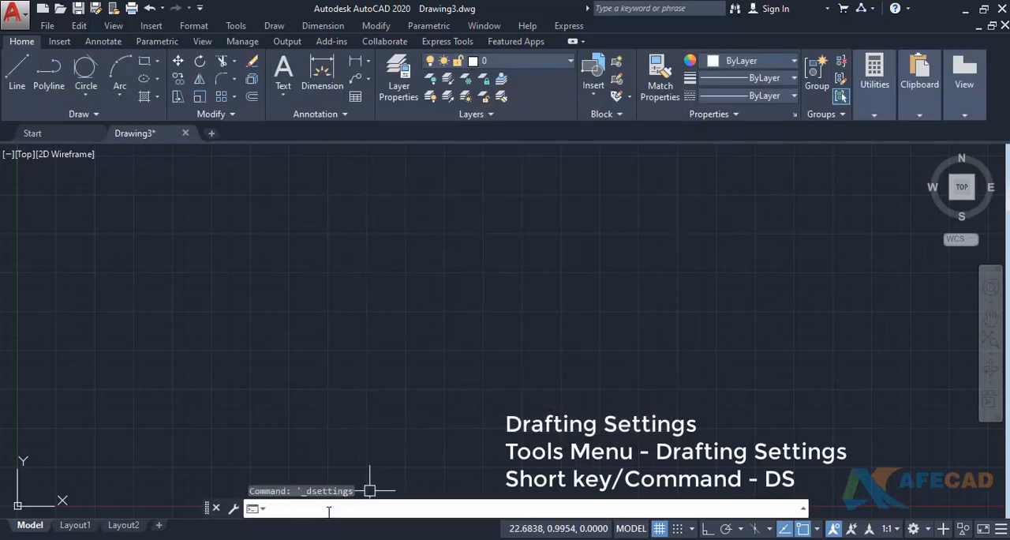
# - Open Drafting Settings with the DS command to view the Object Snap modes, and cancel it
pyautogui.click(328, 511)
pyautogui.write('ds')
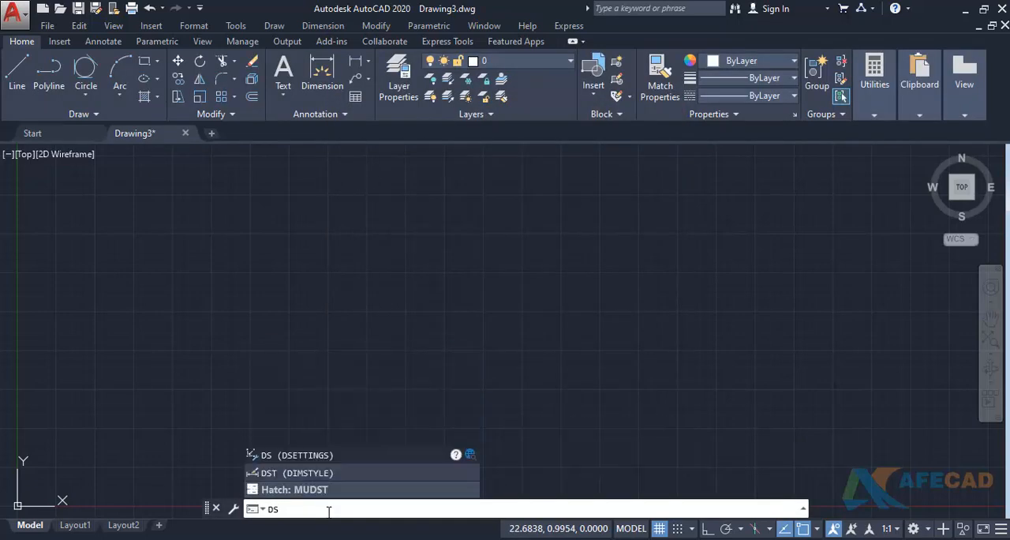
pyautogui.press('Return')
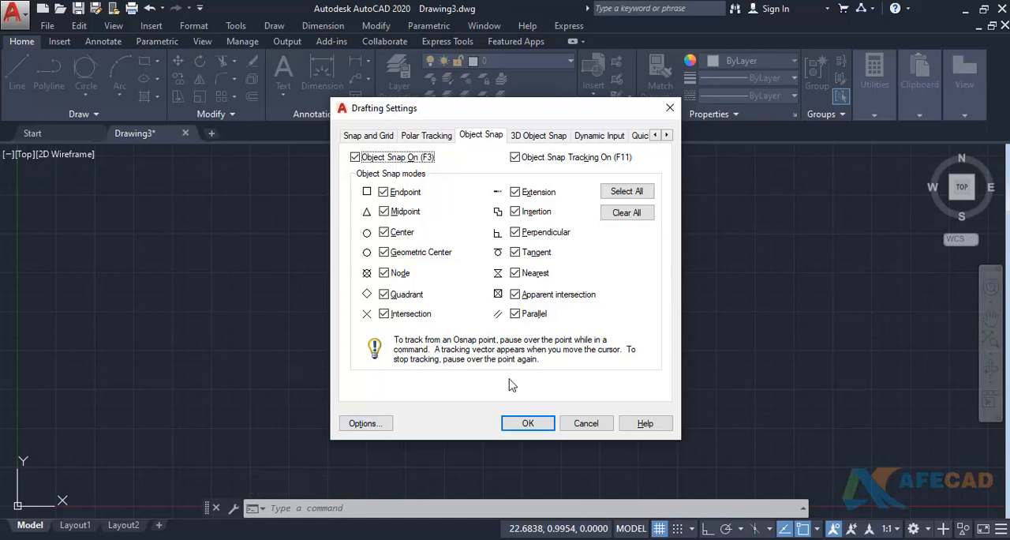
pyautogui.click(593, 422)
pyautogui.moveTo(428, 339); pyautogui.dragTo(659, 219, button='middle')
pyautogui.scroll(-3, 596, 250)
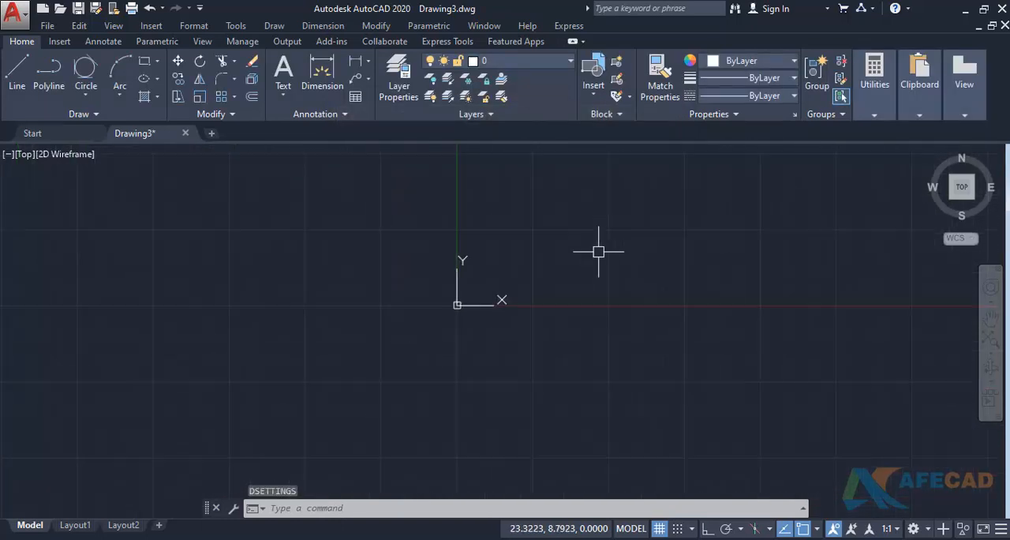
pyautogui.scroll(6, 497, 280)
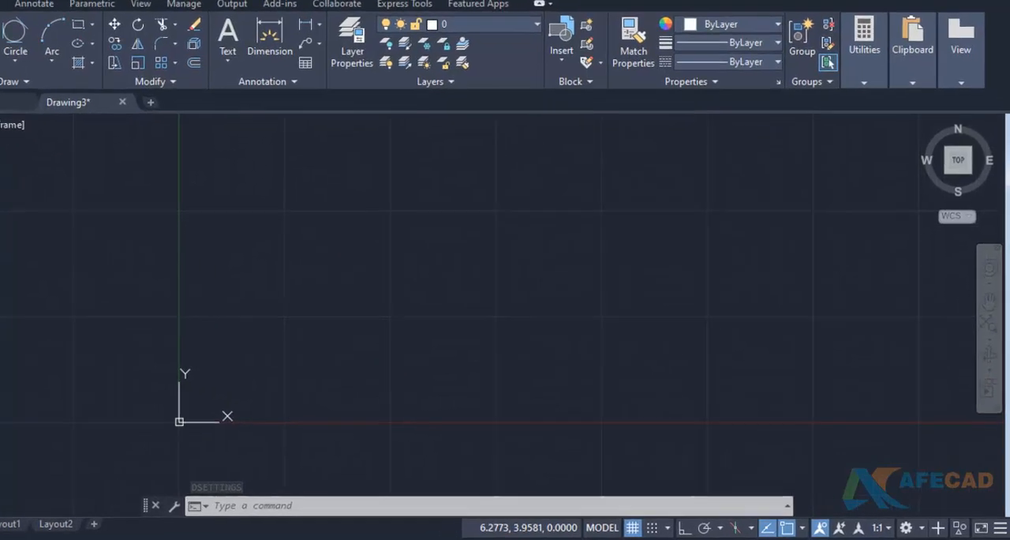
pyautogui.moveTo(495, 210); pyautogui.dragTo(502, 317)
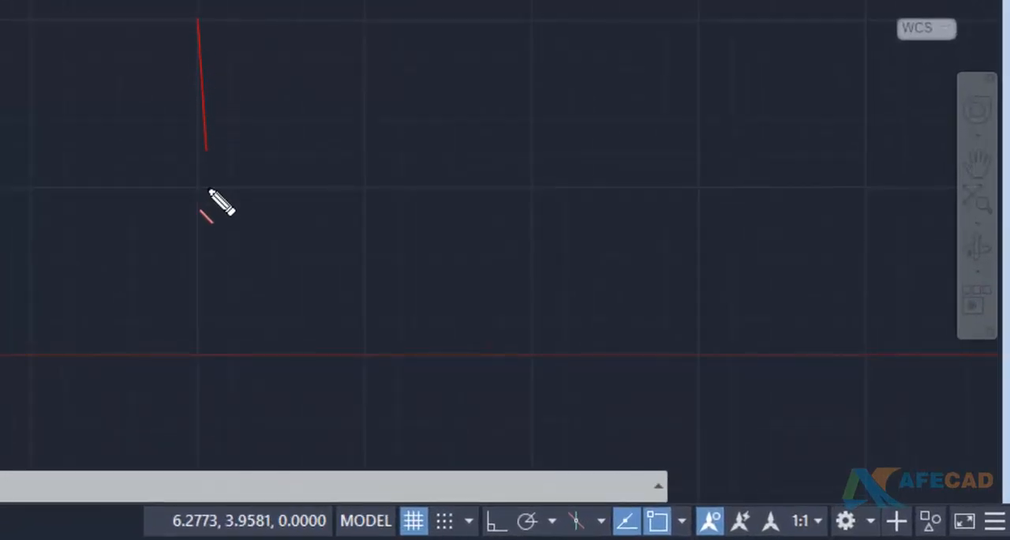
pyautogui.moveTo(209, 191); pyautogui.dragTo(198, 347)
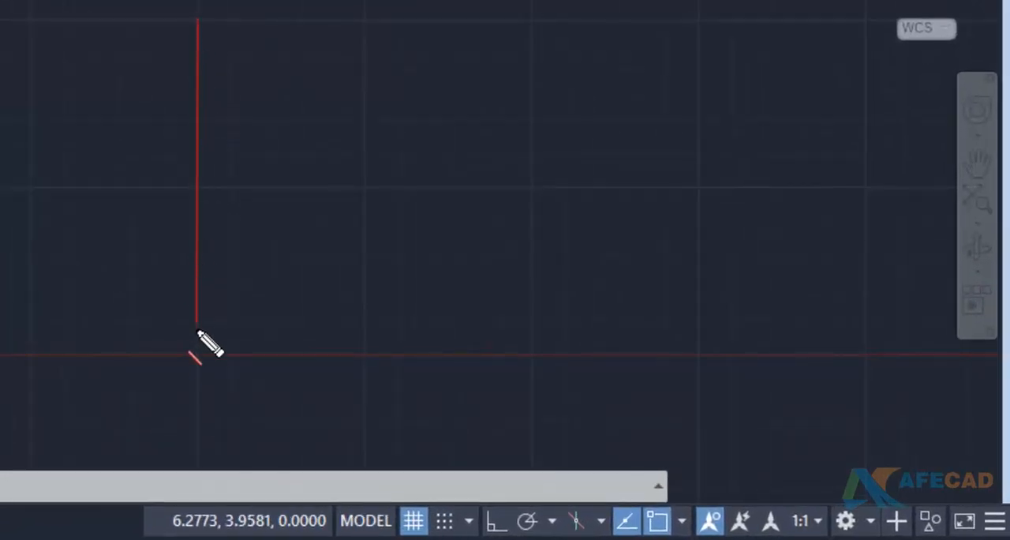
pyautogui.moveTo(365, 22); pyautogui.dragTo(368, 354)
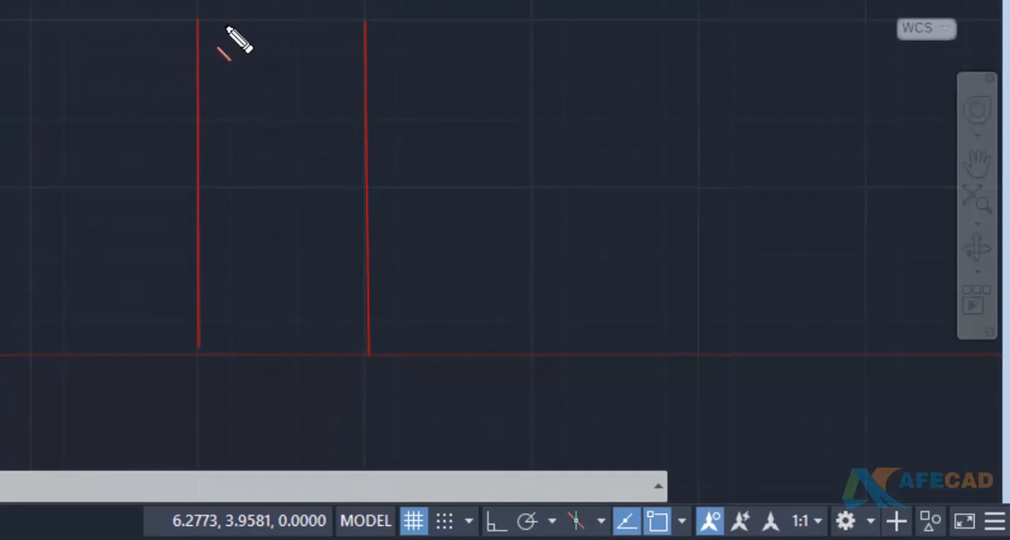
pyautogui.moveTo(228, 22)
pyautogui.mouseDown()
pyautogui.moveTo(239, 169)
pyautogui.moveTo(234, 314)
pyautogui.mouseUp()
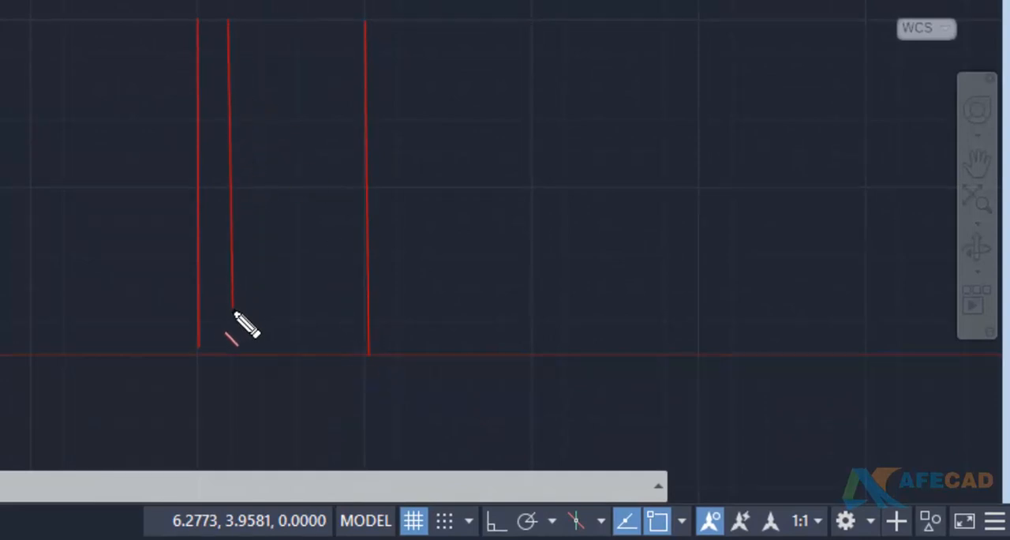
pyautogui.moveTo(264, 23)
pyautogui.mouseDown()
pyautogui.moveTo(272, 229)
pyautogui.moveTo(262, 254)
pyautogui.mouseUp()
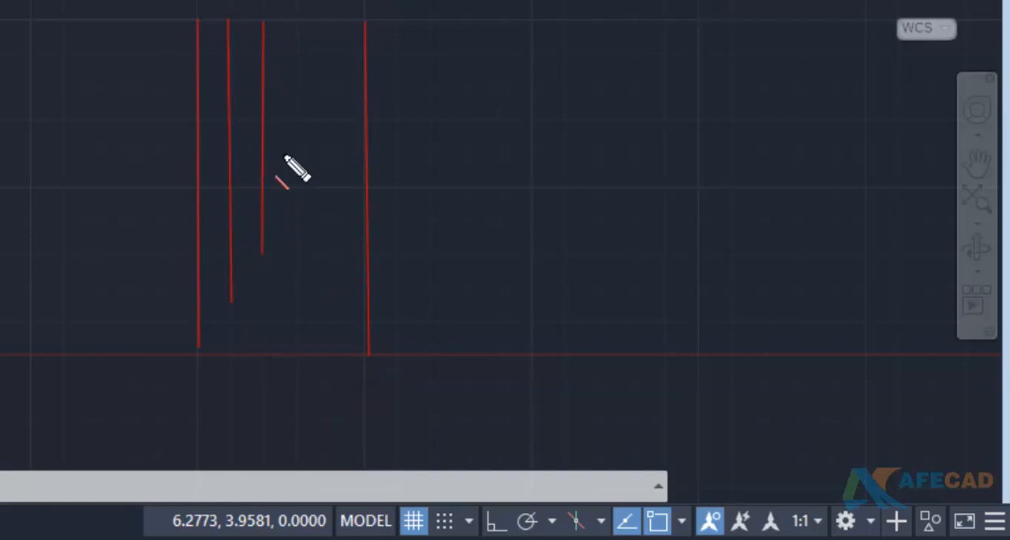
pyautogui.moveTo(293, 21)
pyautogui.mouseDown()
pyautogui.moveTo(302, 201)
pyautogui.moveTo(288, 237)
pyautogui.mouseUp()
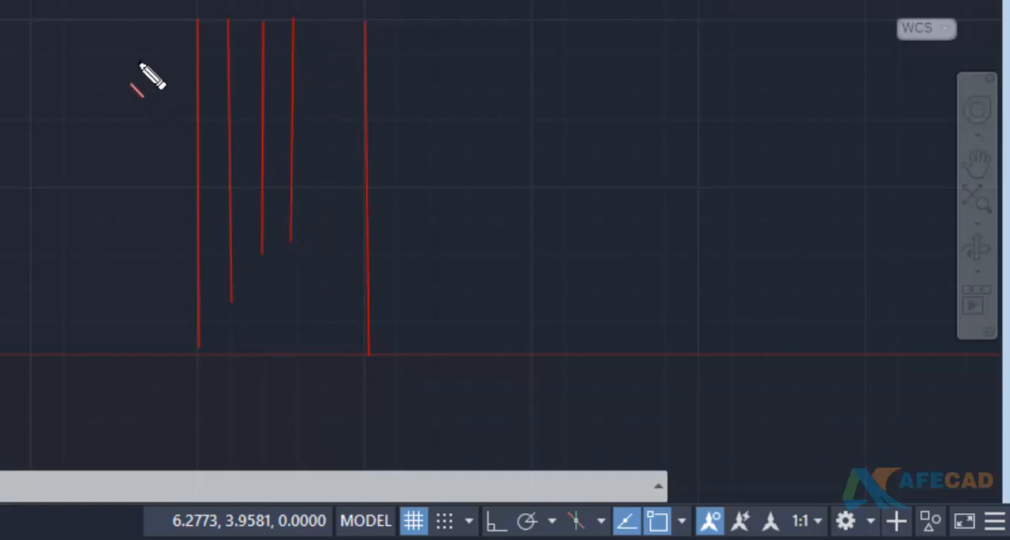
pyautogui.moveTo(139, 54); pyautogui.dragTo(397, 54)
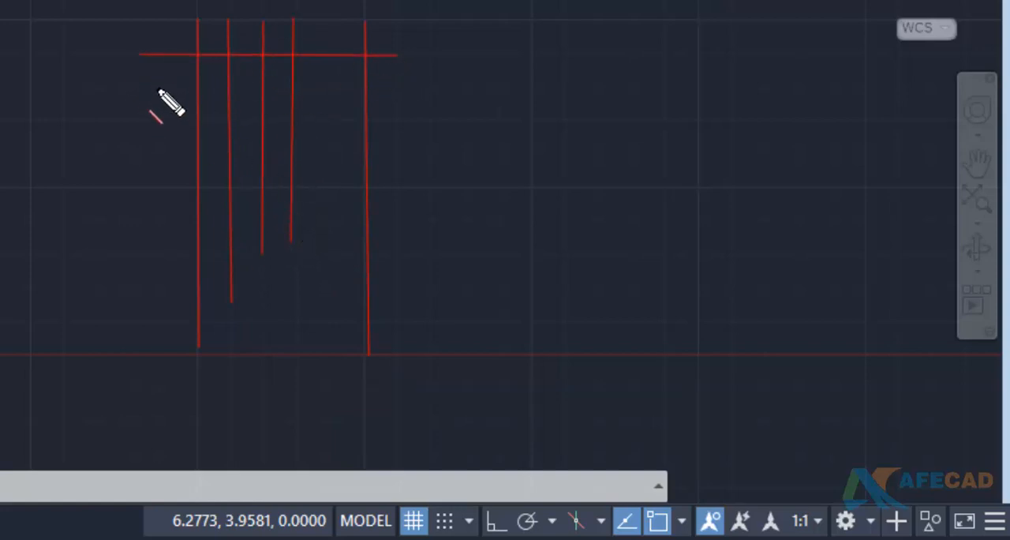
pyautogui.moveTo(157, 88); pyautogui.dragTo(421, 91)
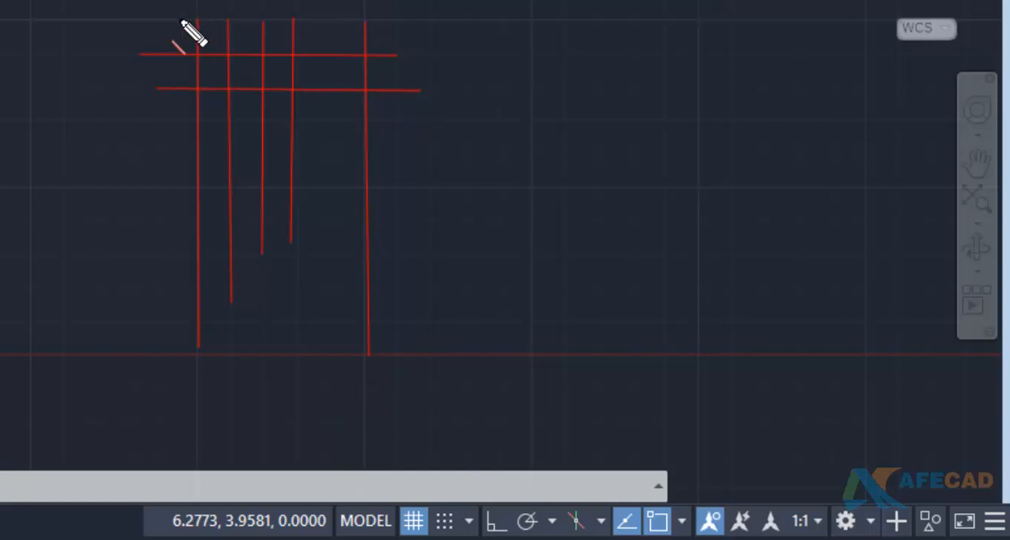
pyautogui.moveTo(181, 21); pyautogui.dragTo(413, 24)
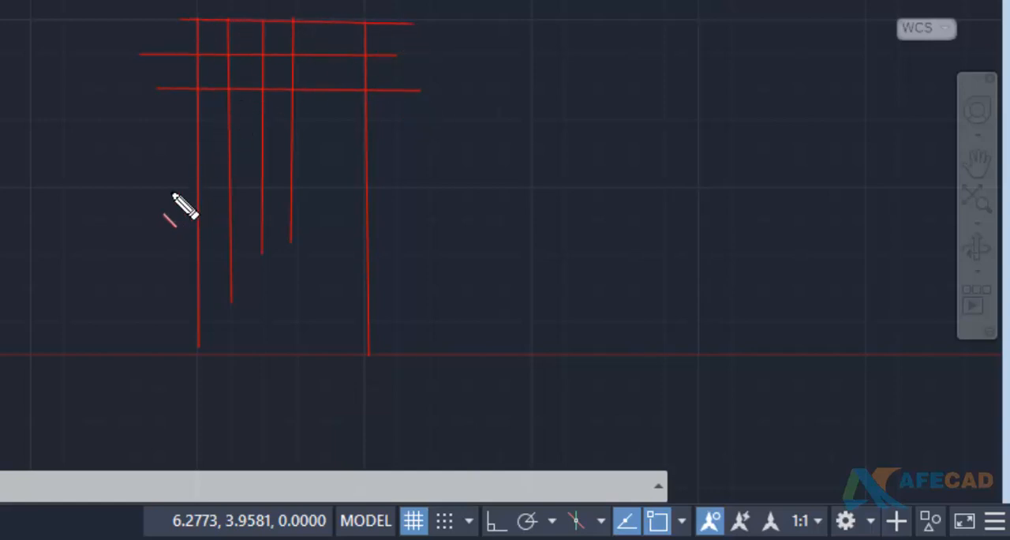
pyautogui.moveTo(183, 188); pyautogui.dragTo(361, 189)
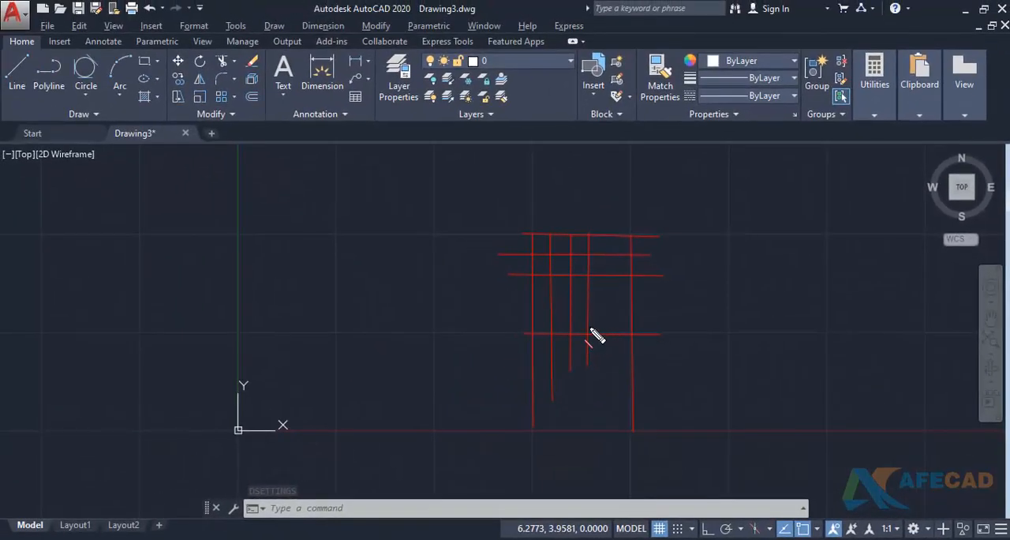
pyautogui.press('Escape')
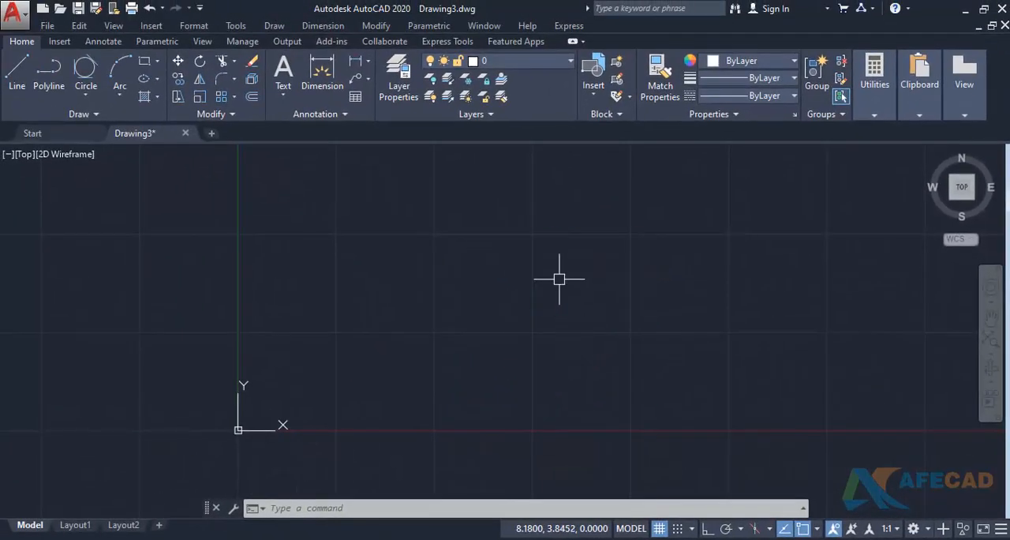
# - Turn on Snap in the Snap and Grid options of Drafting Settings and apply the change
pyautogui.write('ds')
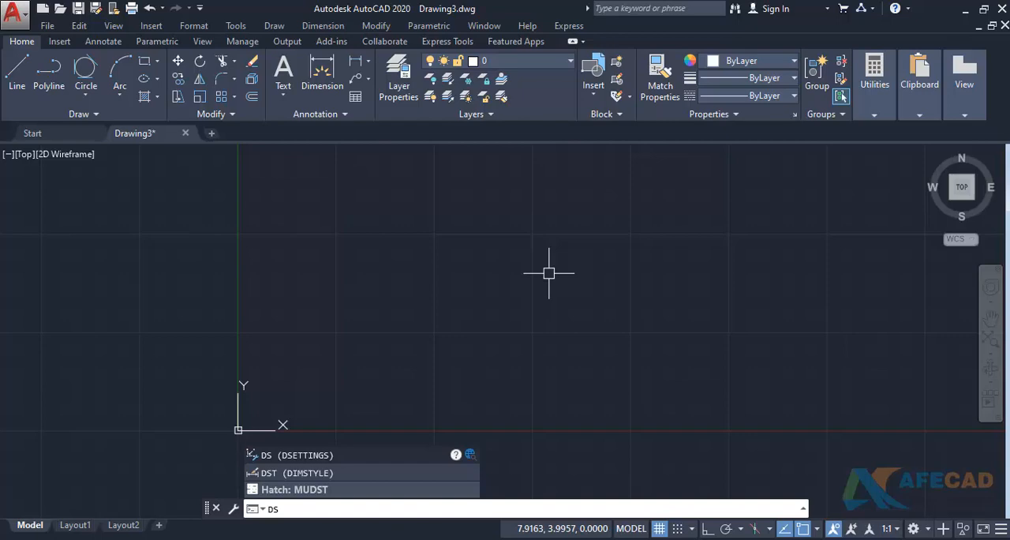
pyautogui.press('Return')
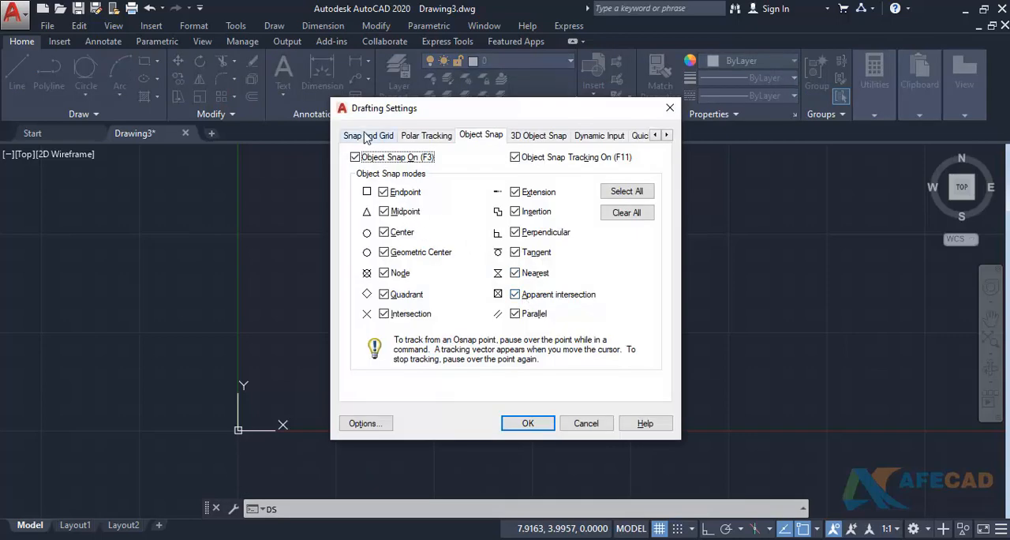
pyautogui.click(367, 137)
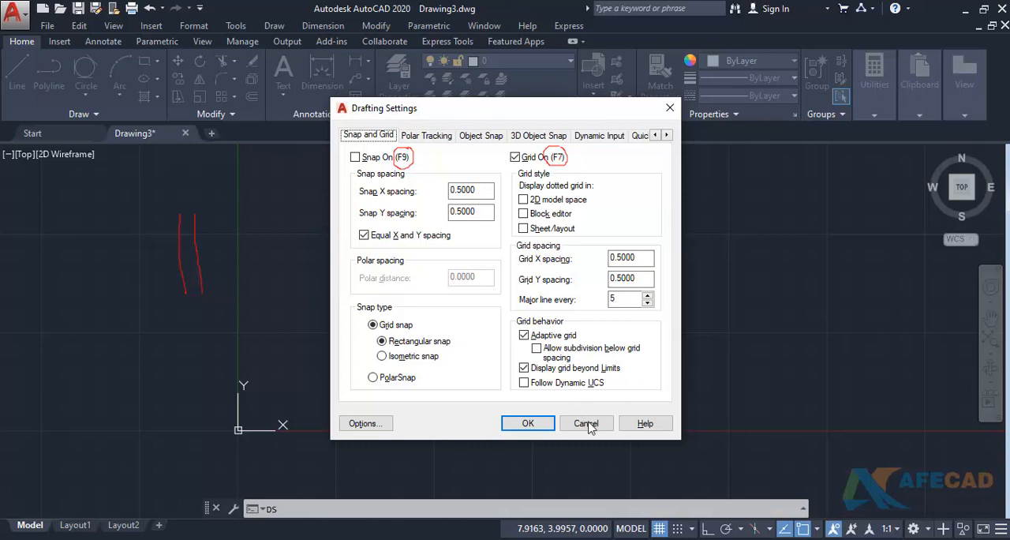
pyautogui.click(357, 158)
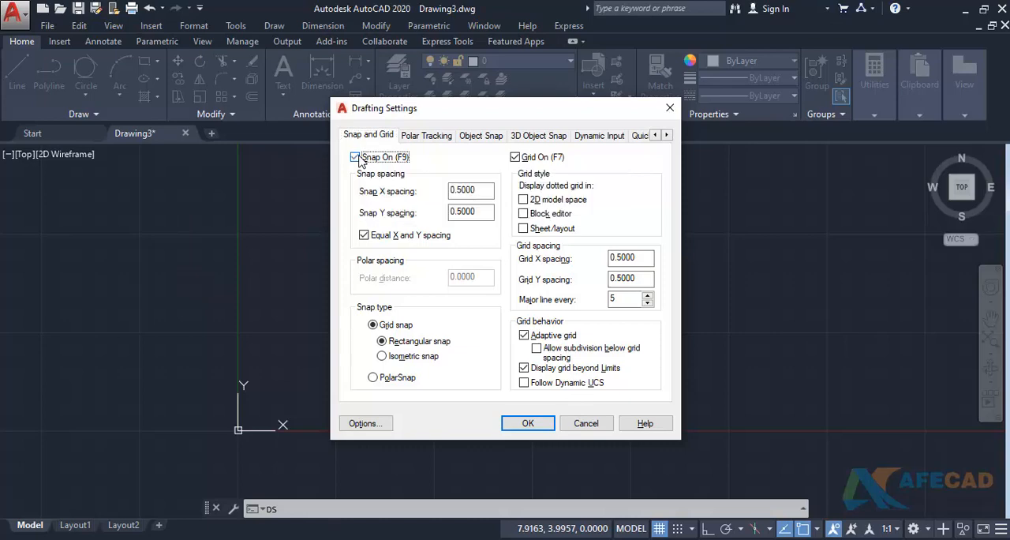
pyautogui.click(527, 423)
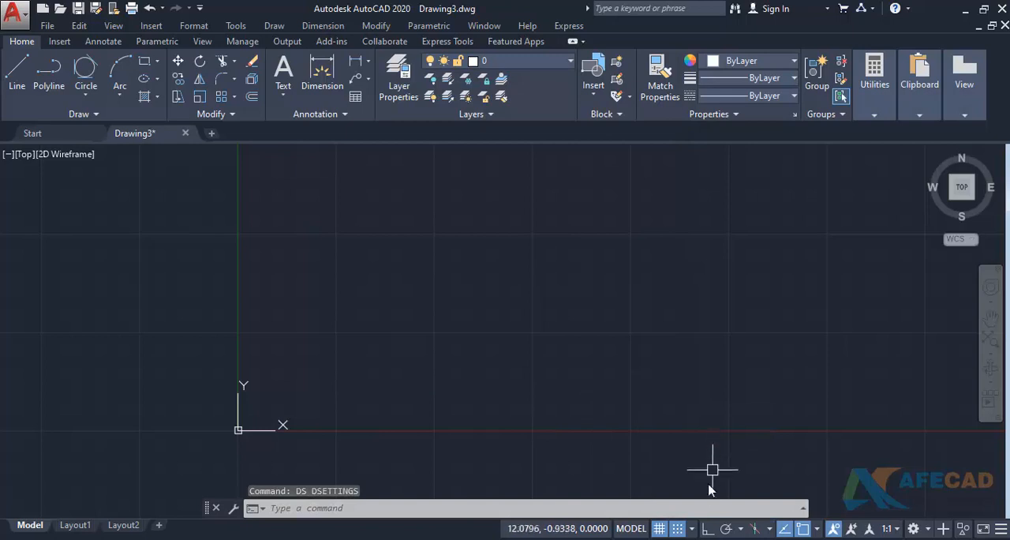
# - Toggle the grid display and snap mode off and back on, and open the snap mode options
pyautogui.click(657, 529)
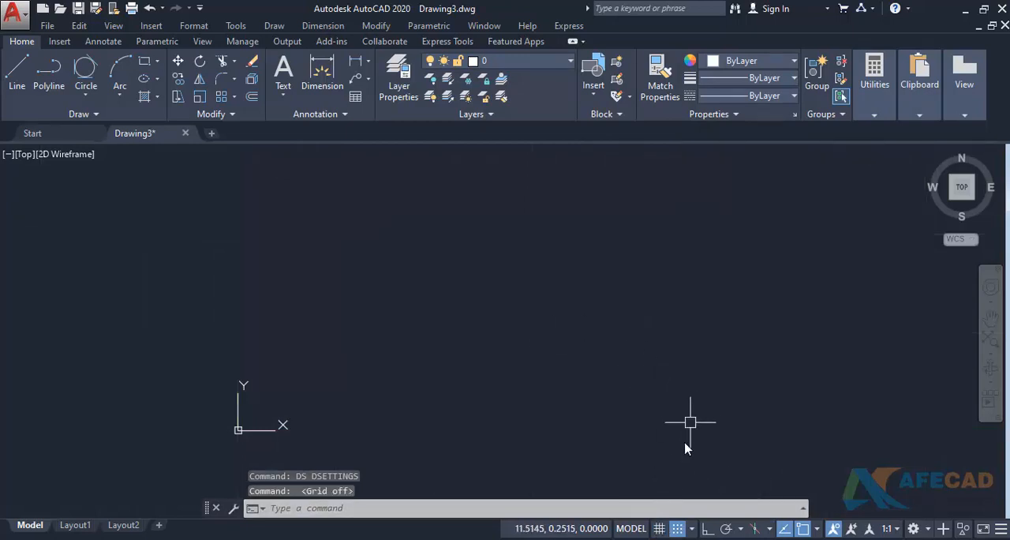
pyautogui.click(660, 529)
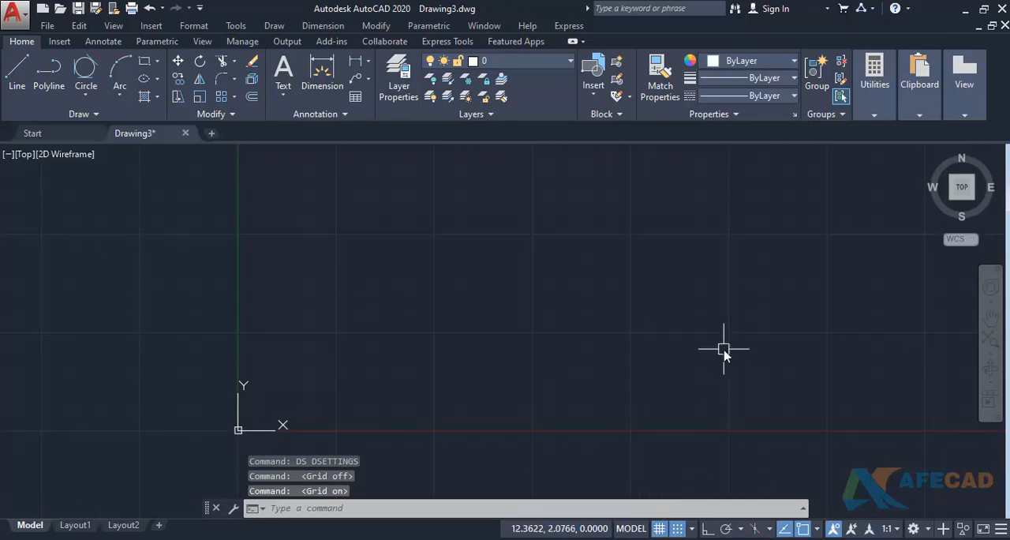
pyautogui.click(677, 529)
pyautogui.click(679, 528)
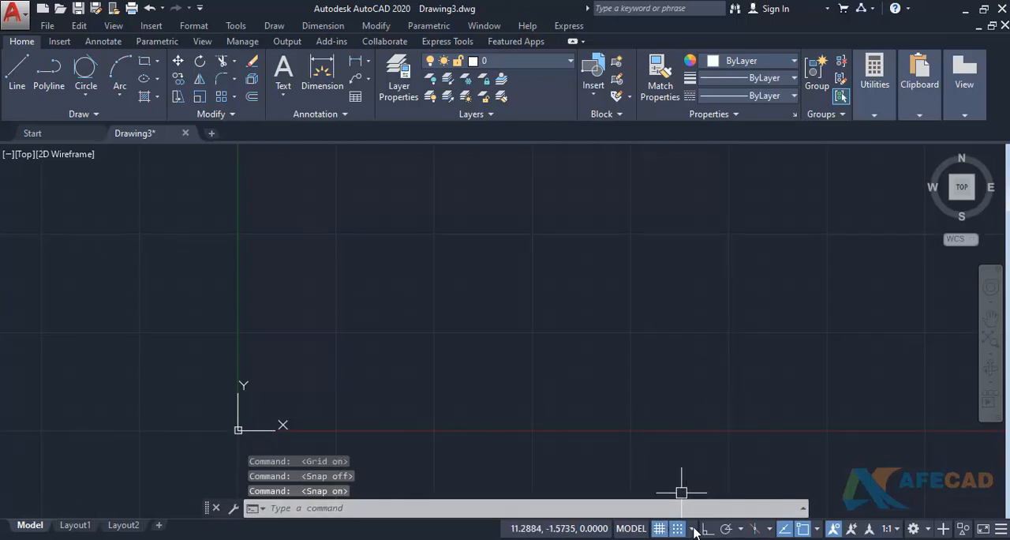
pyautogui.click(694, 531)
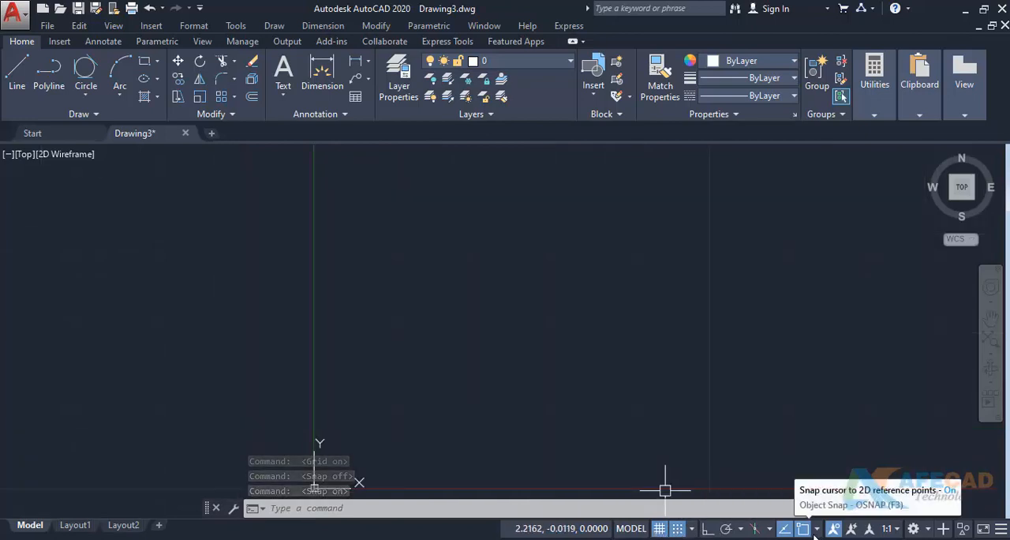
# - Remove Grid, Snap Mode, Ortho Mode and Polar Tracking from the status bar's displayed tools
pyautogui.click(1001, 528)
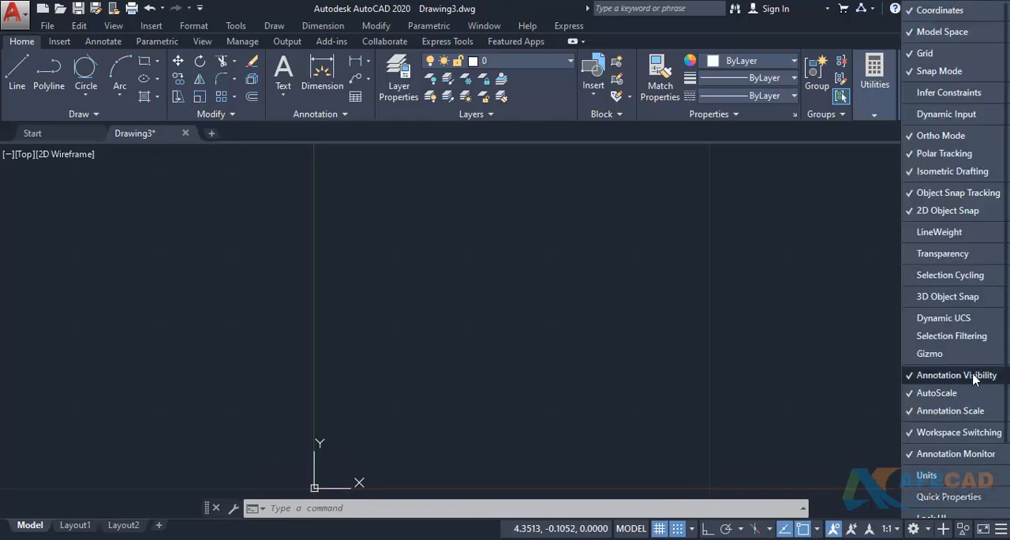
pyautogui.click(921, 53)
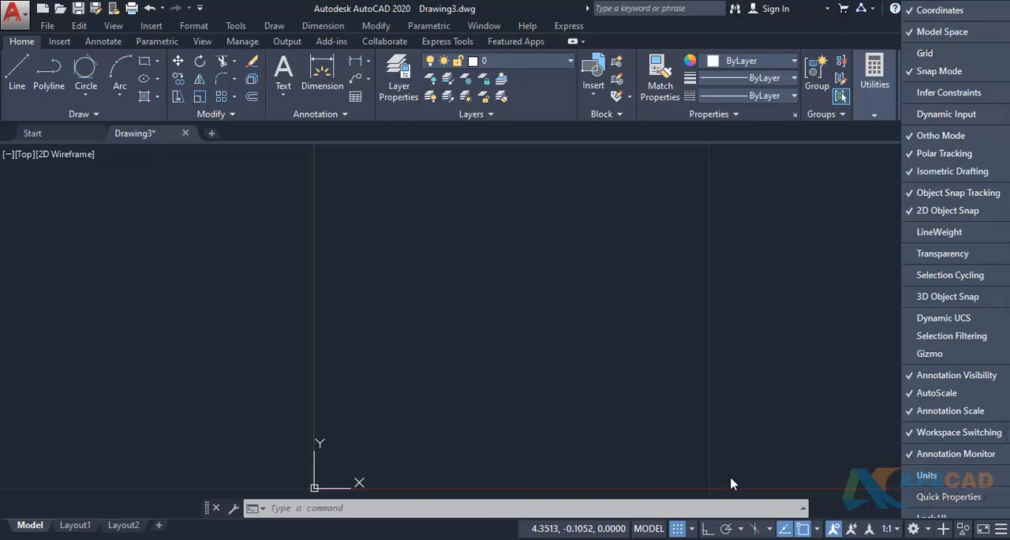
pyautogui.click(938, 71)
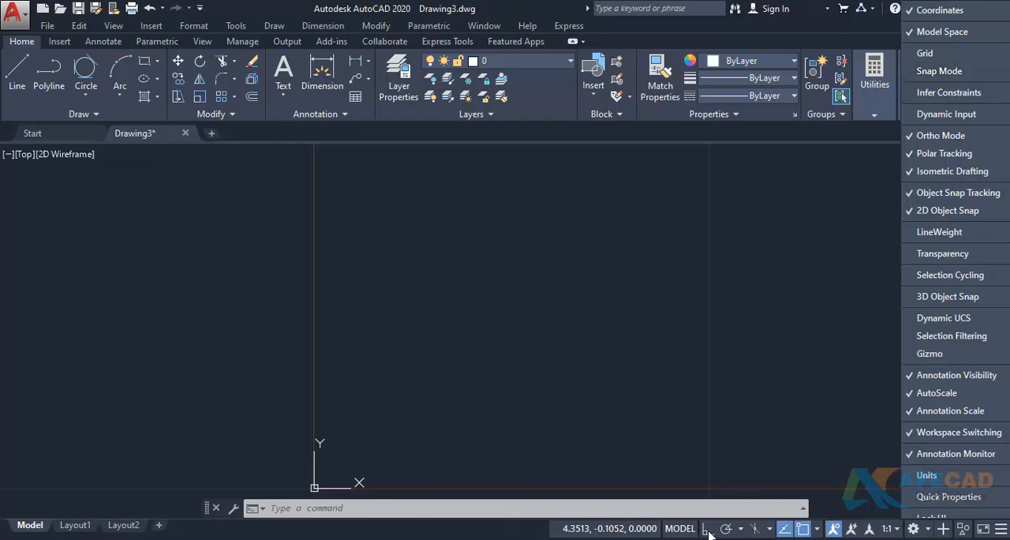
pyautogui.click(939, 136)
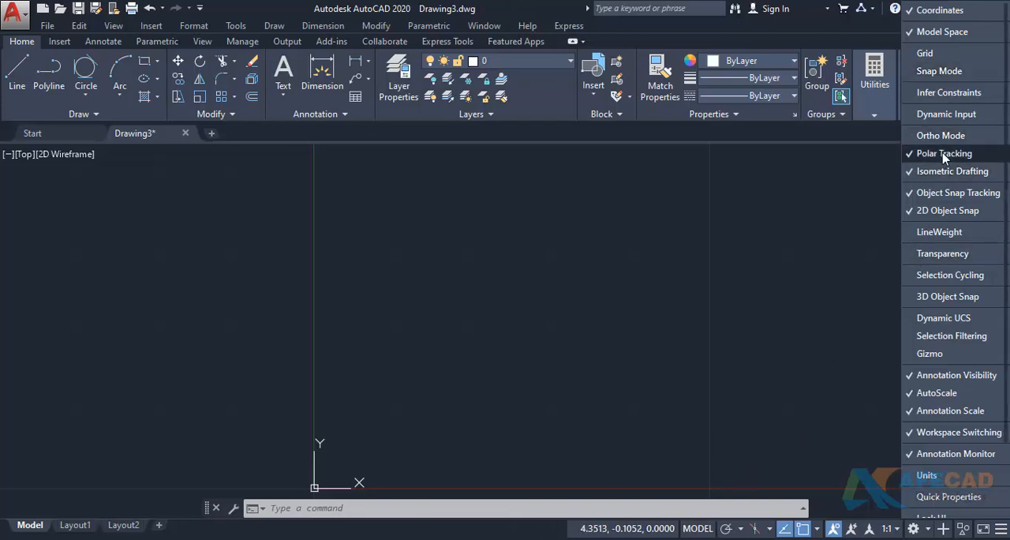
pyautogui.click(943, 153)
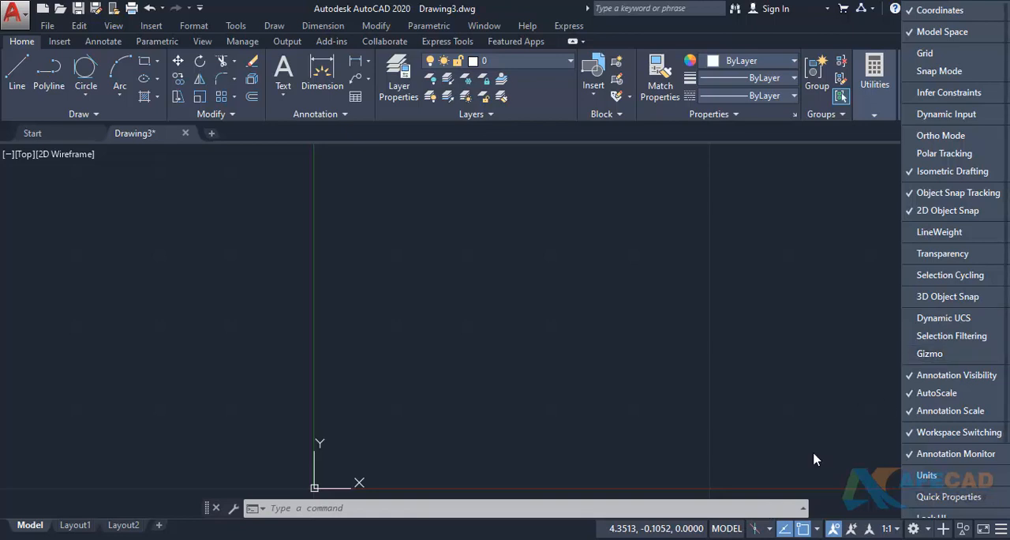
# - Restore Polar Tracking, Ortho Mode, Snap Mode and Grid to the status bar's displayed tools
pyautogui.click(931, 155)
pyautogui.click(933, 139)
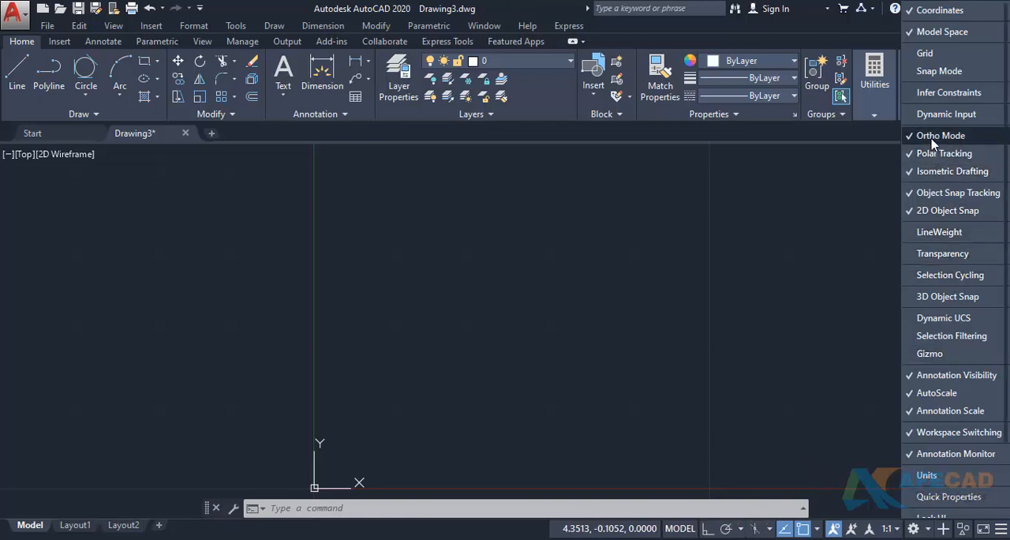
pyautogui.click(936, 71)
pyautogui.click(925, 54)
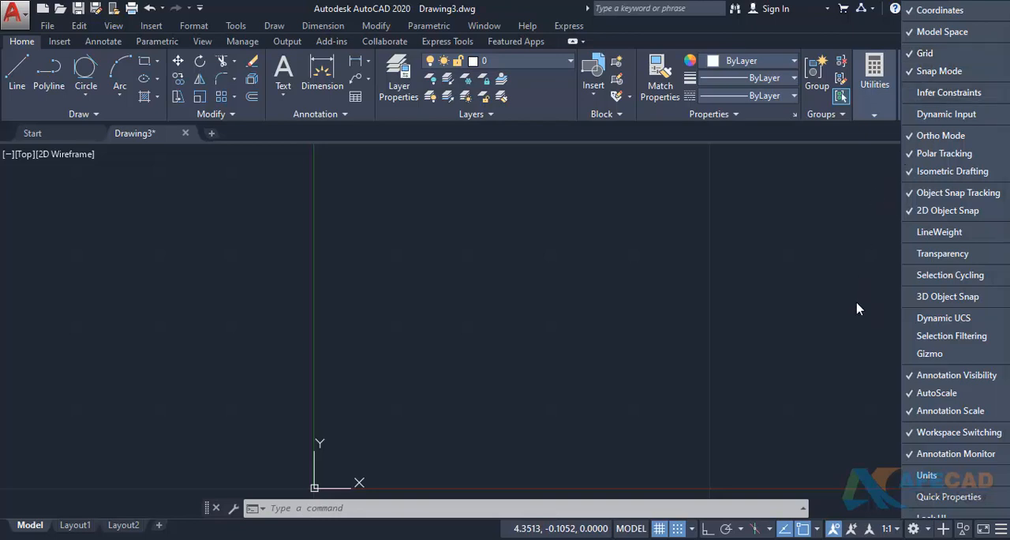
# - Close the status bar customization list and toggle the grid display off and back on
pyautogui.click(426, 533)
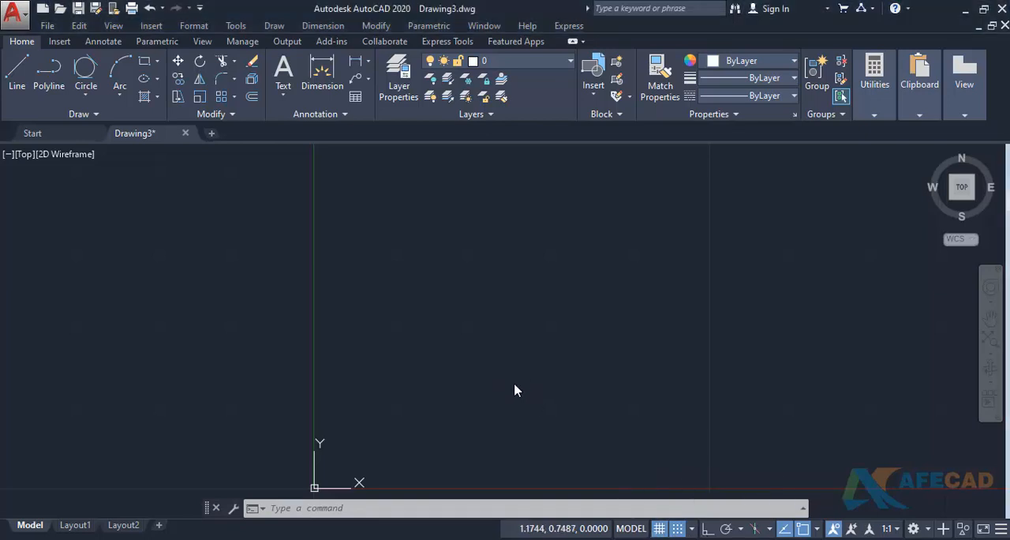
pyautogui.moveTo(440, 317); pyautogui.dragTo(361, 300, button='middle')
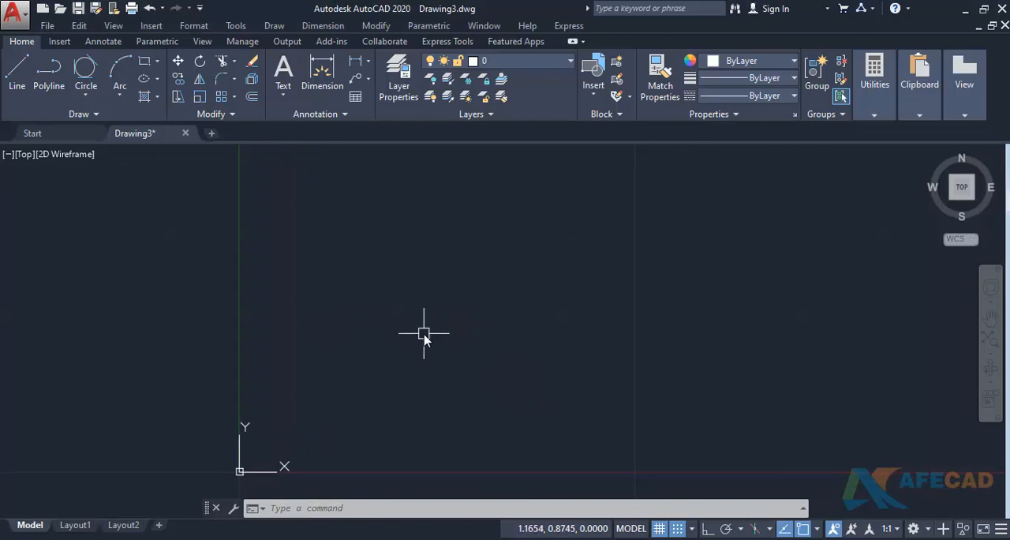
pyautogui.click(657, 531)
pyautogui.click(658, 528)
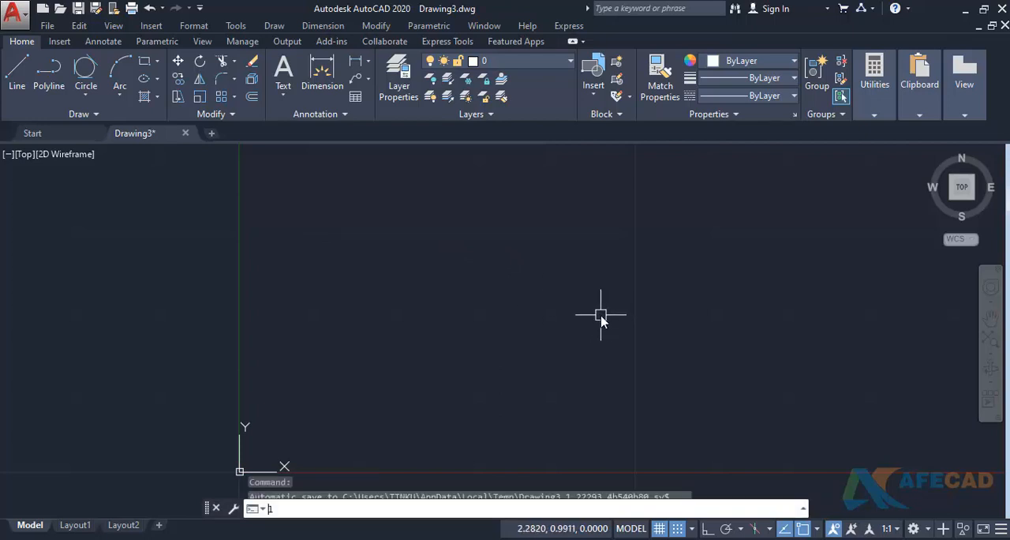
# - Draw a chain of five connected line segments near the Y axis with snap mode off, and turn snap mode back on
pyautogui.press('Return')
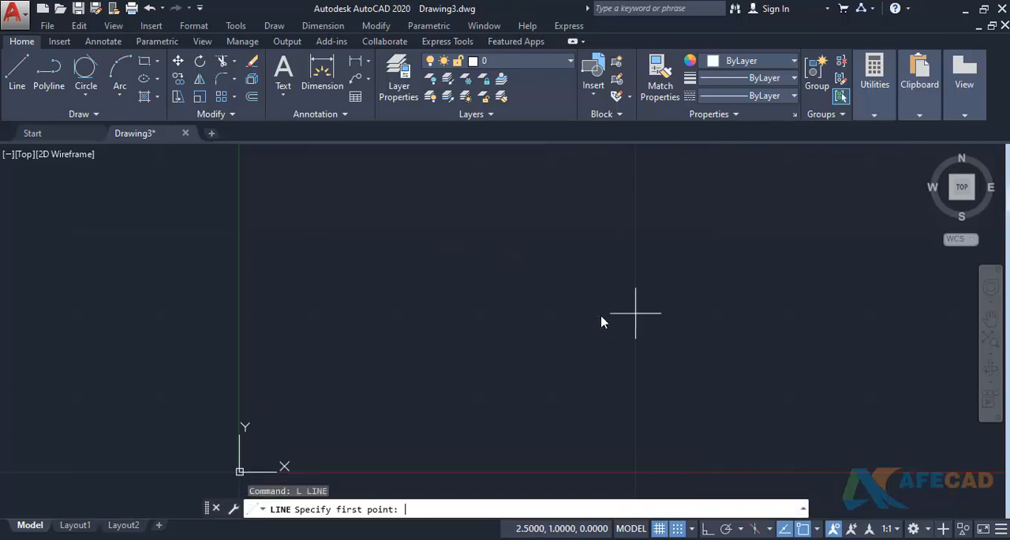
pyautogui.click(676, 533)
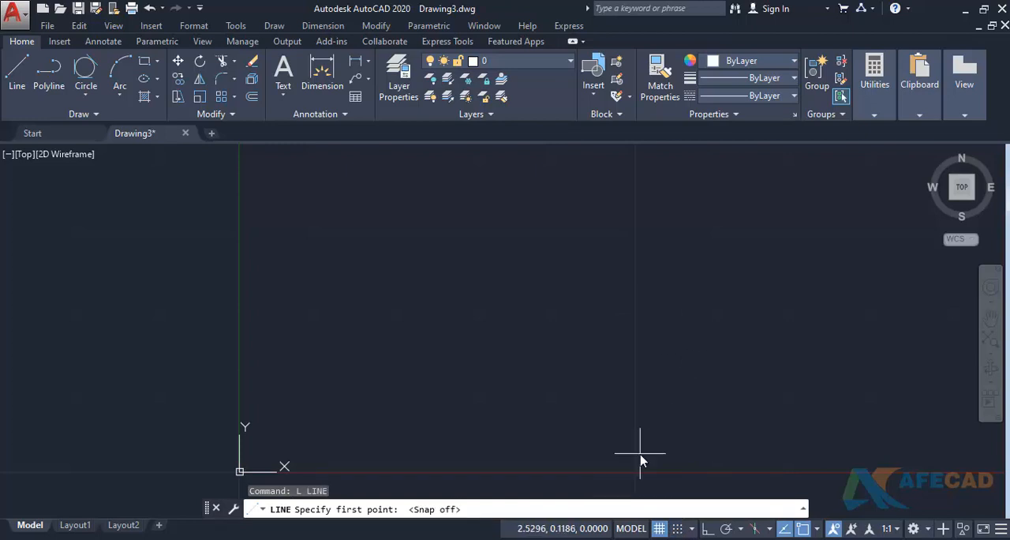
pyautogui.moveTo(439, 327)
pyautogui.mouseDown(button='middle')
pyautogui.moveTo(339, 358)
pyautogui.moveTo(287, 361)
pyautogui.mouseUp(button='middle')
pyautogui.scroll(2, 340, 350)
pyautogui.scroll(-2, 319, 361)
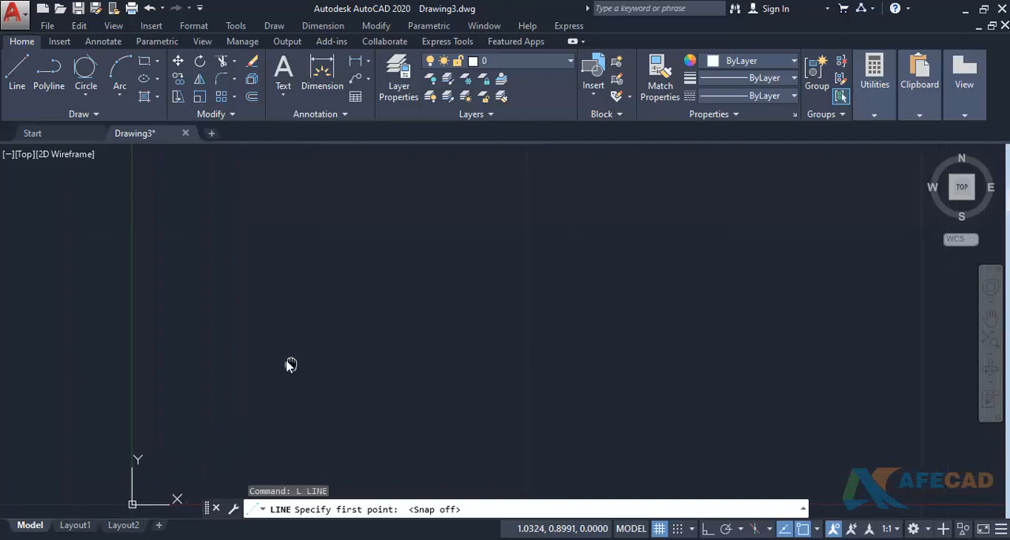
pyautogui.click(175, 311)
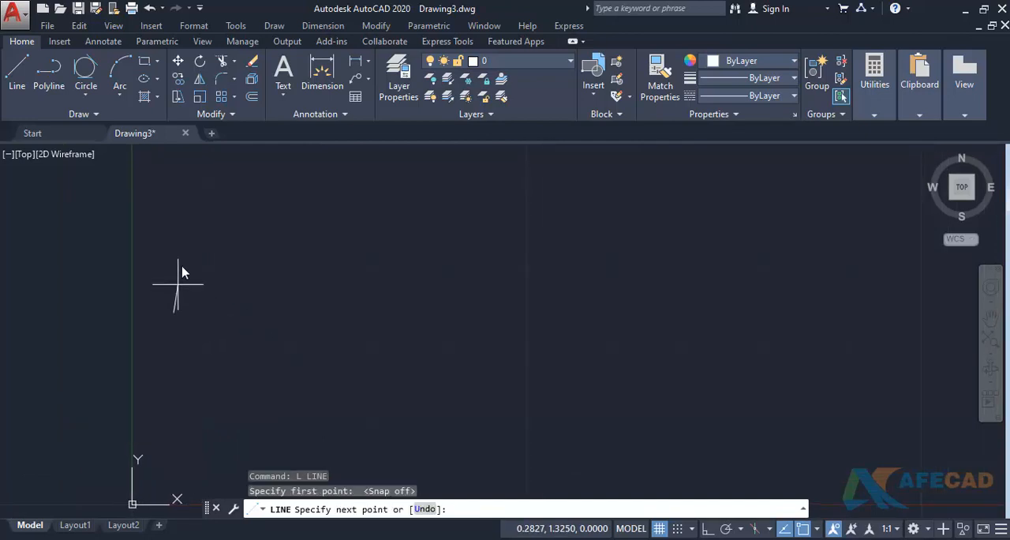
pyautogui.click(173, 216)
pyautogui.click(291, 190)
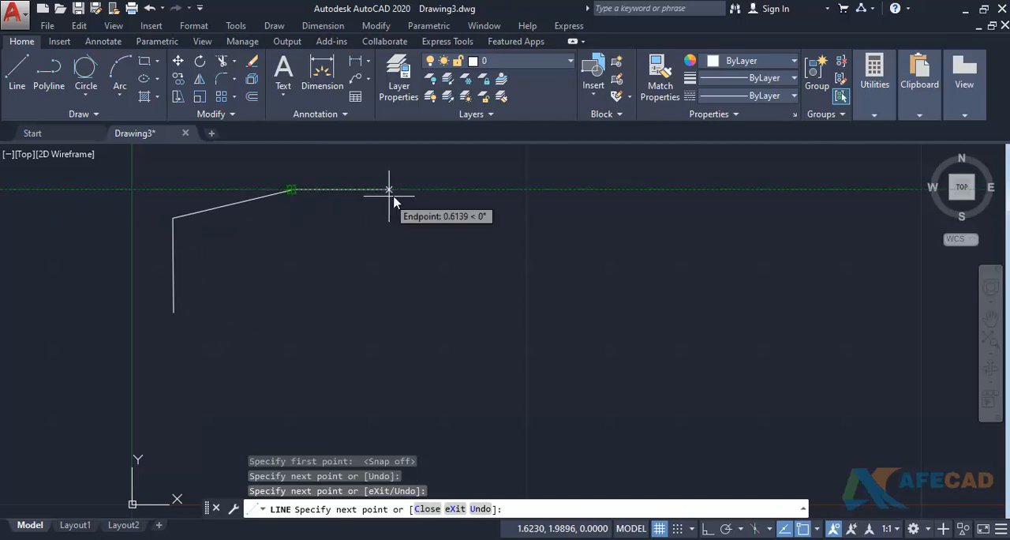
pyautogui.click(483, 190)
pyautogui.click(483, 309)
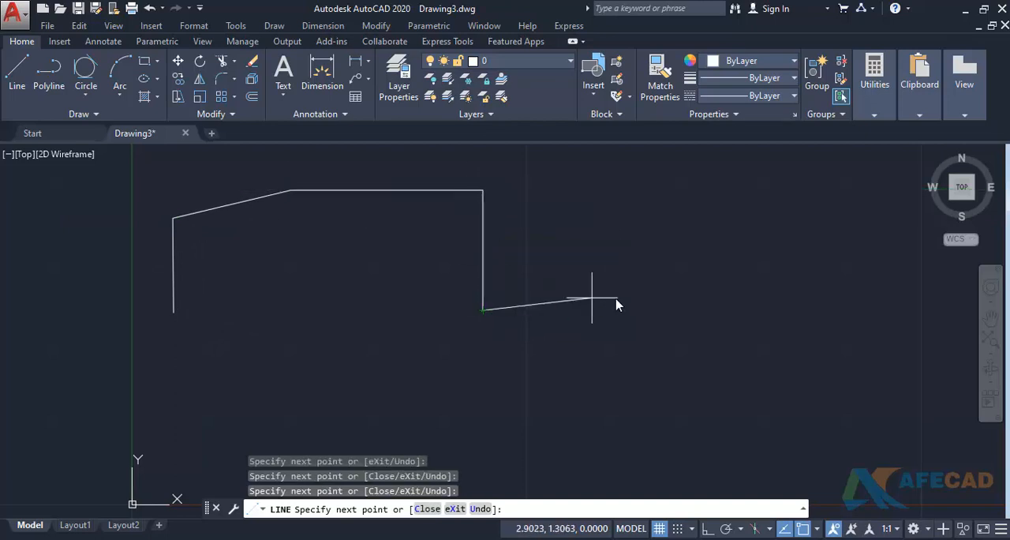
pyautogui.click(623, 298)
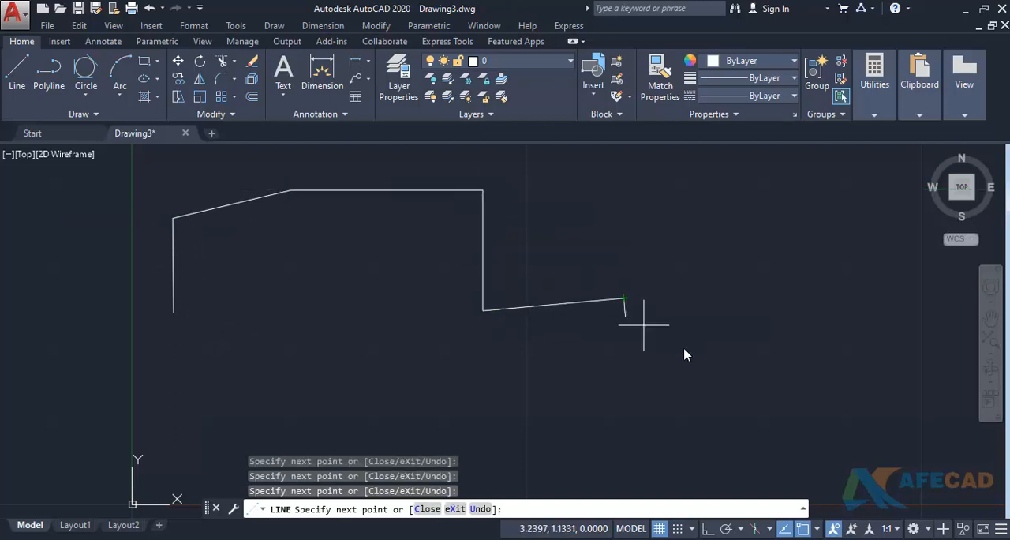
pyautogui.click(677, 528)
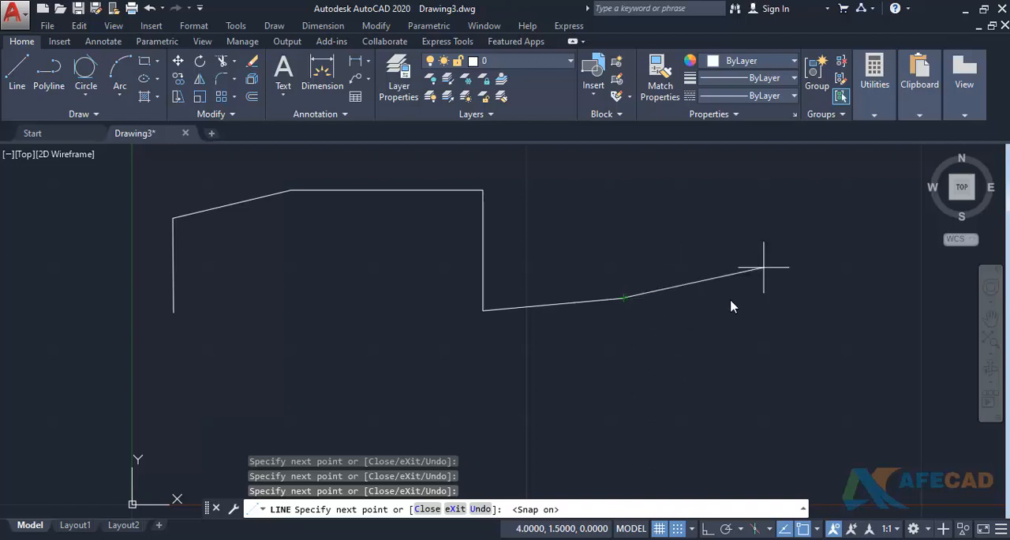
pyautogui.press('Escape')
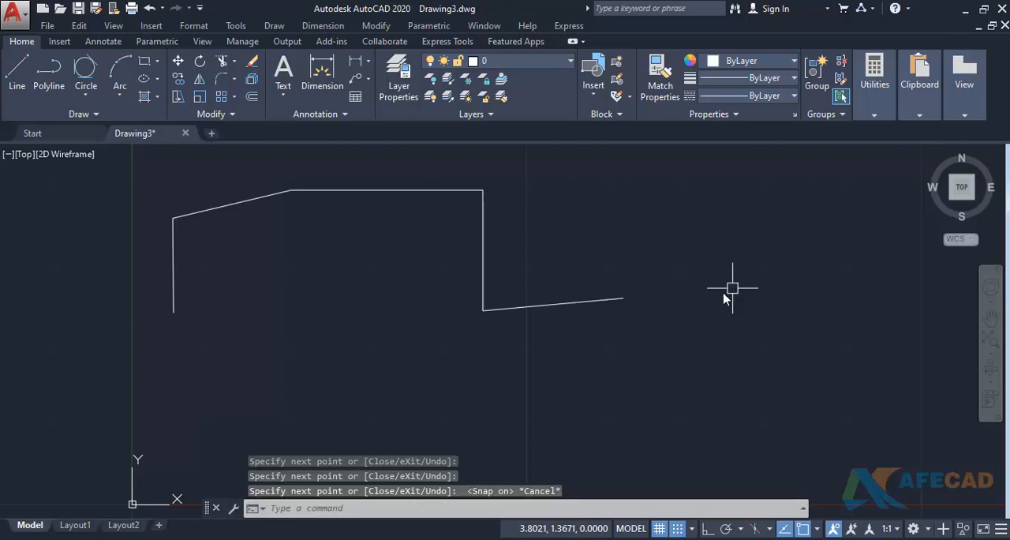
# - Toggle snap mode off and back on in the drawing
pyautogui.moveTo(620, 310); pyautogui.dragTo(593, 306, button='middle')
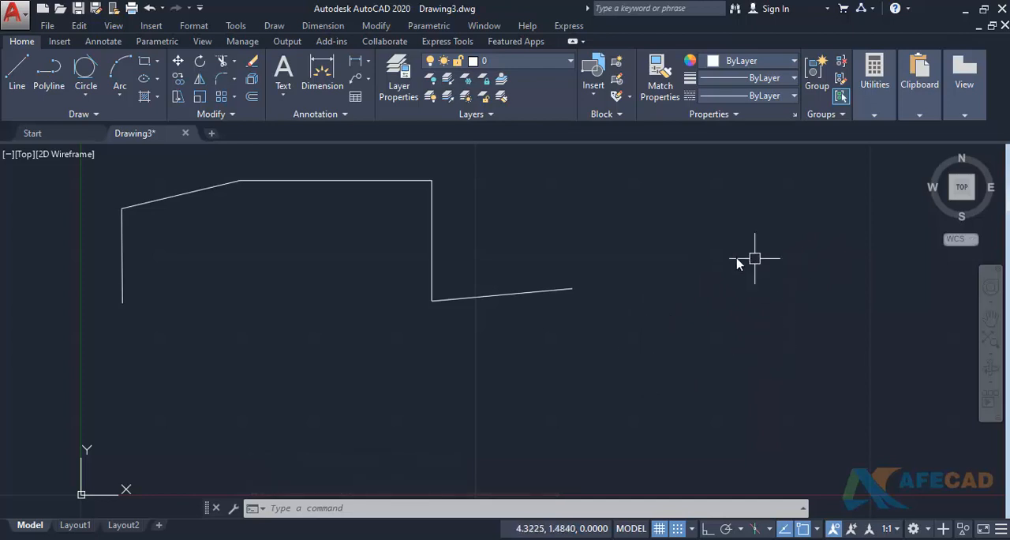
pyautogui.click(676, 527)
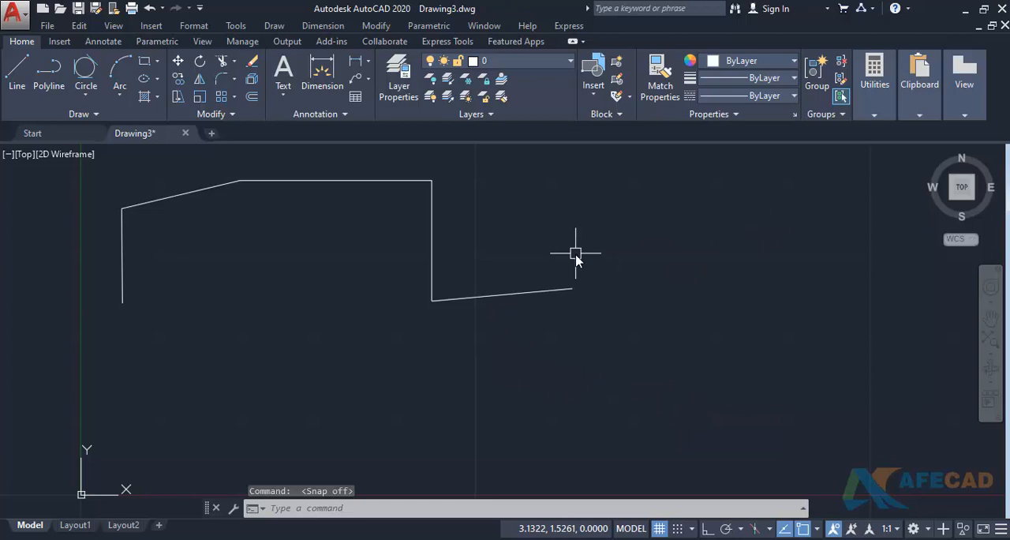
pyautogui.click(677, 528)
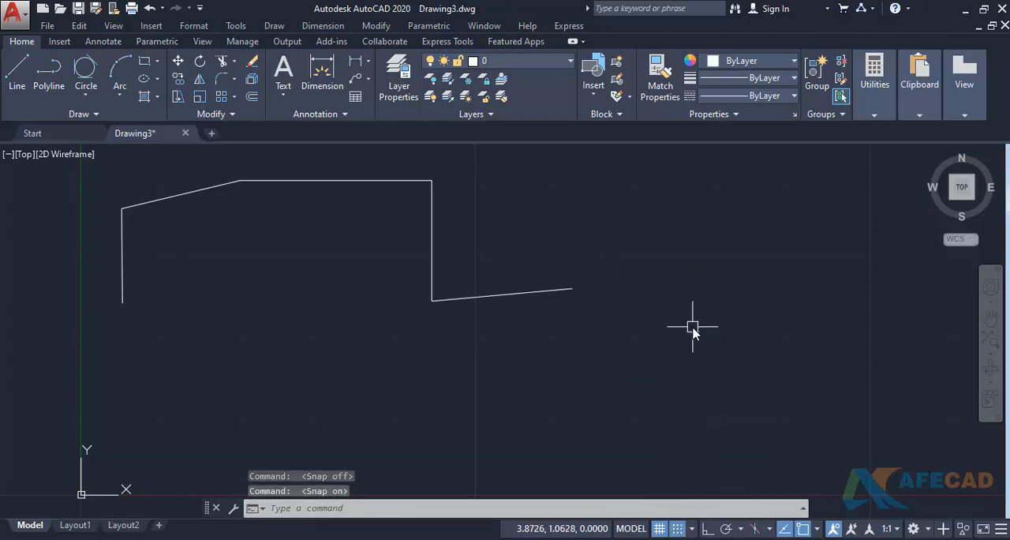
# - Begin a second line chain beyond the existing one with a nearly vertical segment, using snap mode off
pyautogui.write('l')
pyautogui.press('Return')
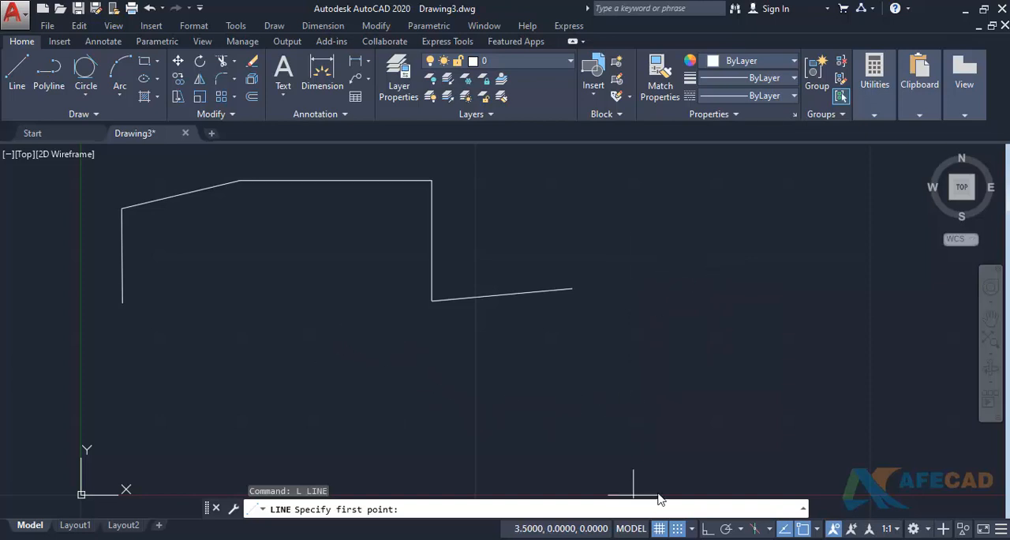
pyautogui.press('F9')
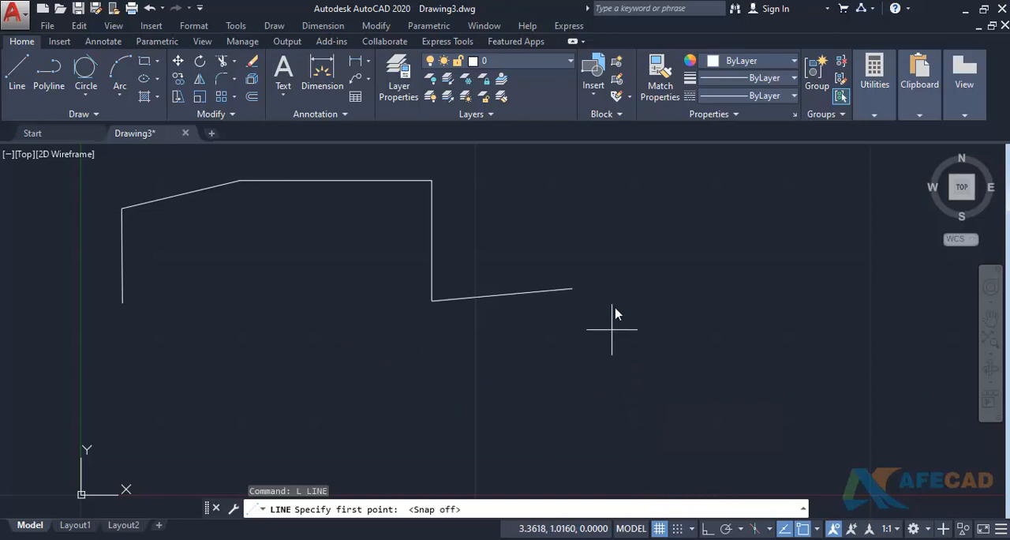
pyautogui.click(668, 292)
pyautogui.click(671, 210)
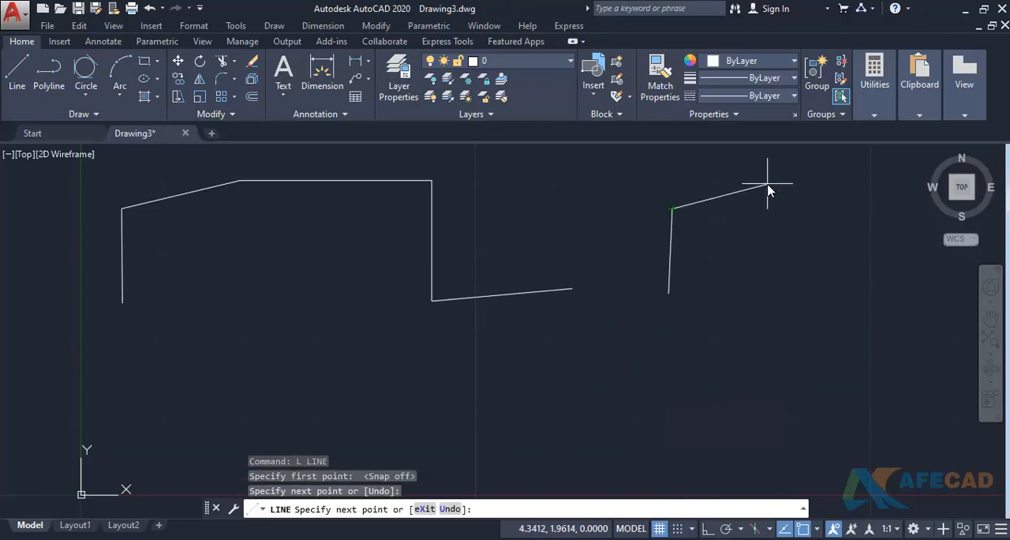
pyautogui.moveTo(765, 215); pyautogui.dragTo(650, 244, button='middle')
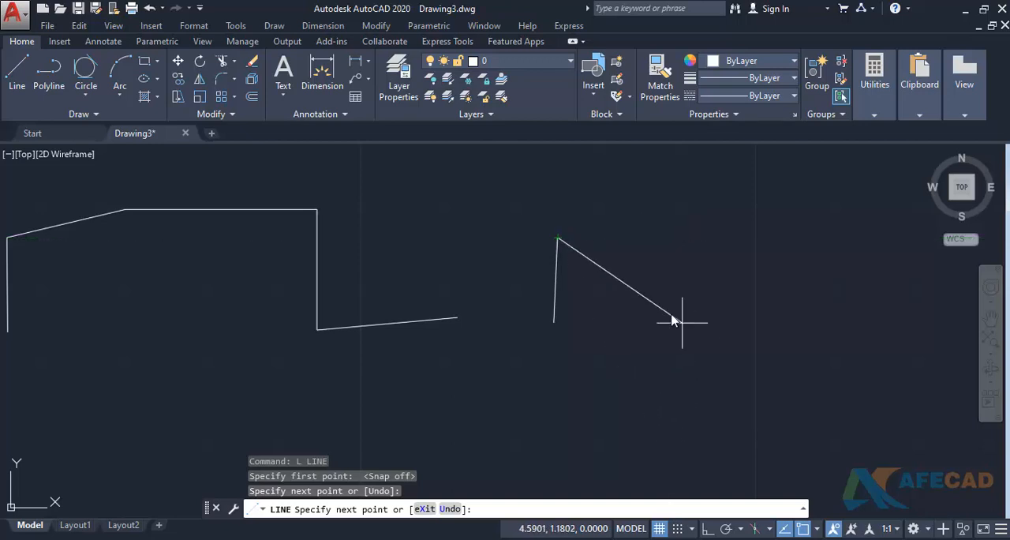
# - Turn snap mode on and continue the line through (4.5, 2), (4.5, 2.5), (5, 2.5), (5, 3) and (5.5, 3)
pyautogui.click(677, 528)
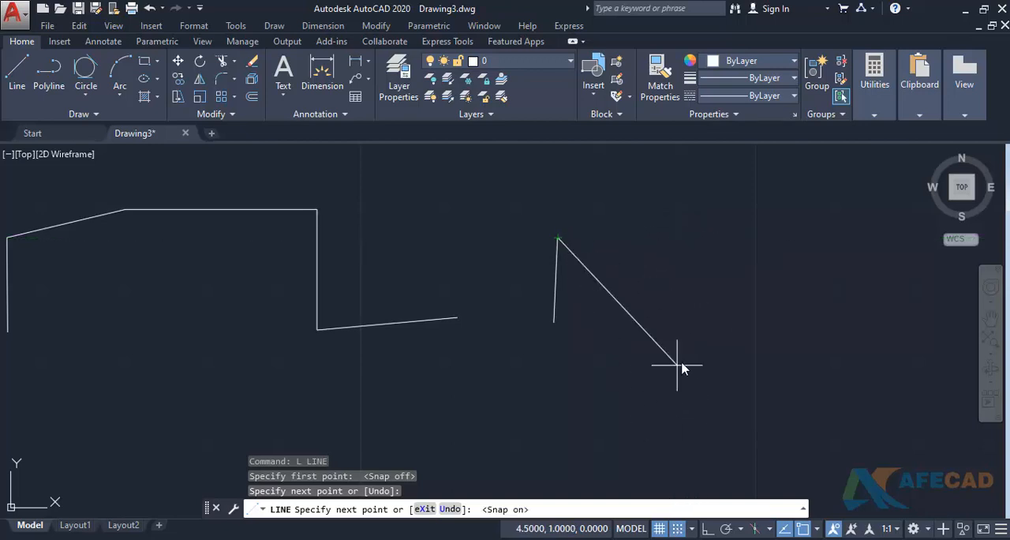
pyautogui.click(657, 240)
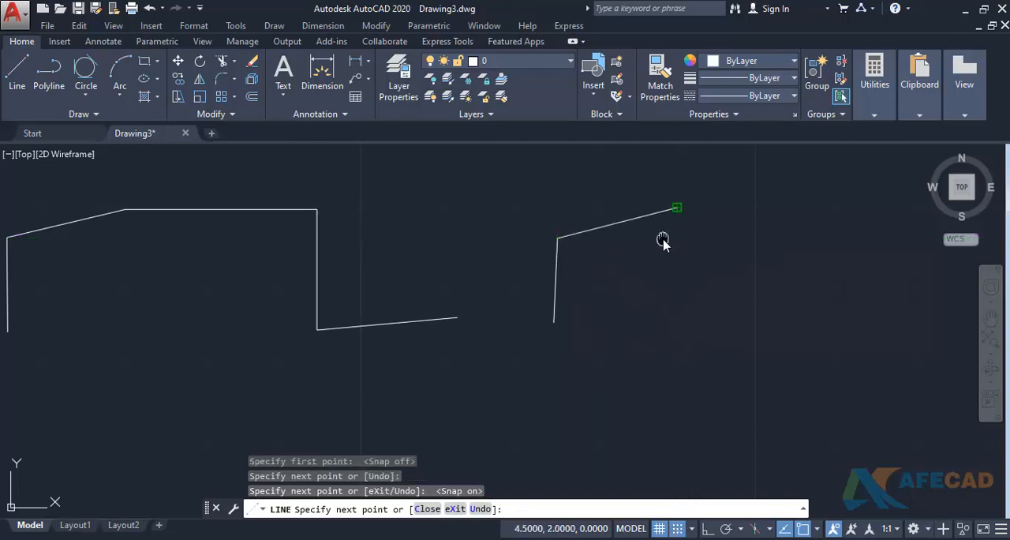
pyautogui.moveTo(660, 239); pyautogui.dragTo(522, 367, button='middle')
pyautogui.click(530, 295)
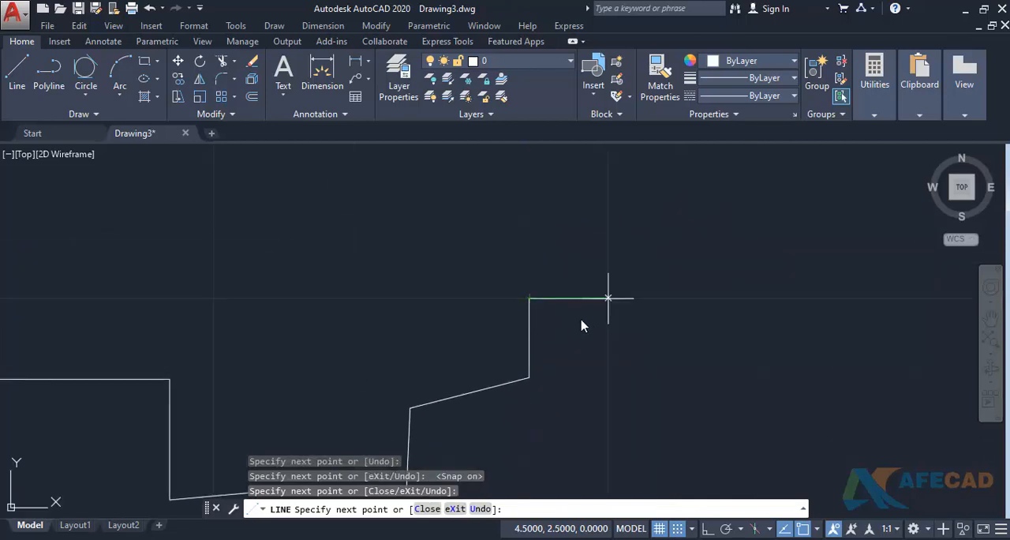
pyautogui.click(602, 303)
pyautogui.click(608, 219)
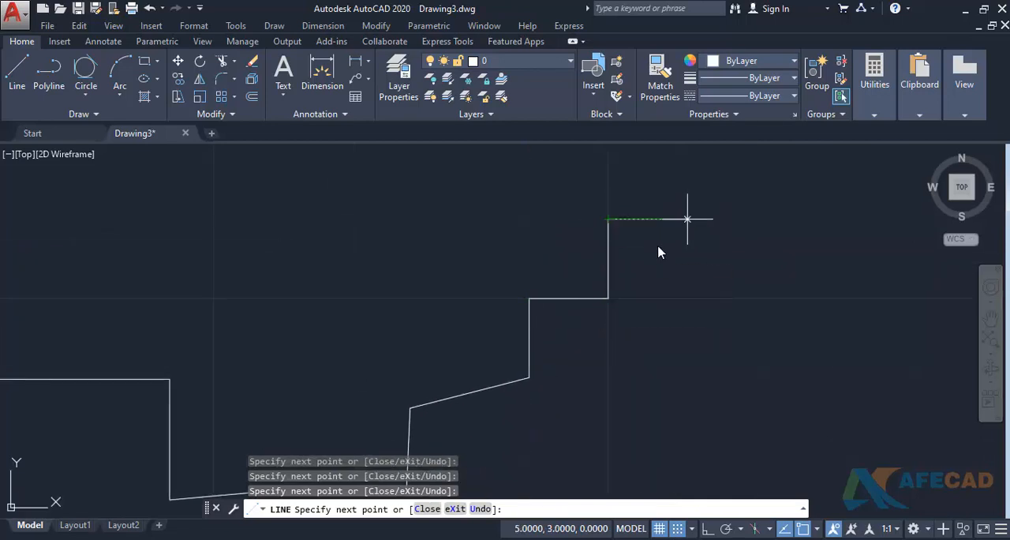
pyautogui.click(686, 219)
pyautogui.moveTo(686, 219); pyautogui.dragTo(576, 266, button='middle')
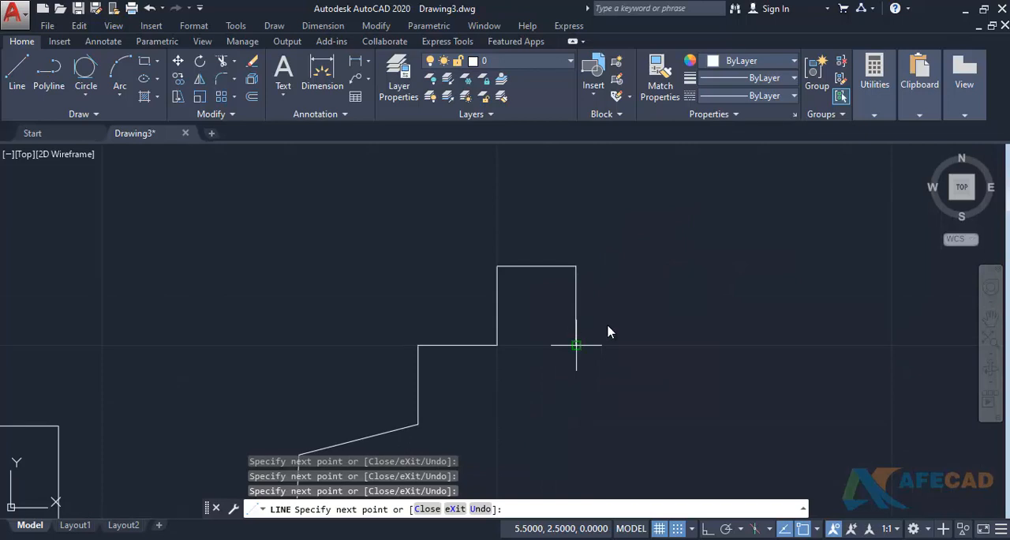
# - Extend the snapped stepped line through (5.5, 2.5), (6, 2.5), (6, 2), (6.5, 2), (6.5, 2.5), (7, 2.5) and (7, 3), ending it there
pyautogui.click(576, 345)
pyautogui.click(655, 345)
pyautogui.click(655, 423)
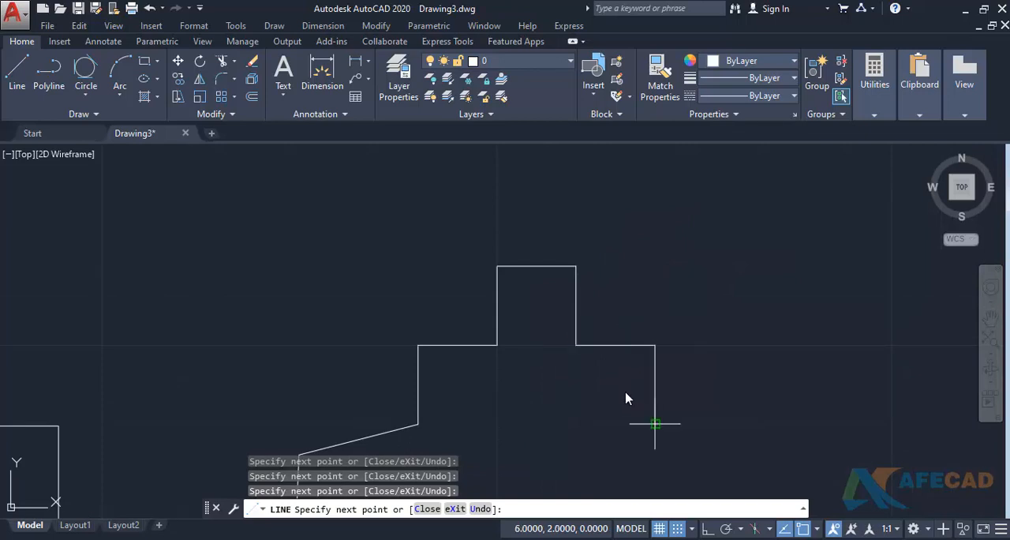
pyautogui.moveTo(655, 424); pyautogui.dragTo(627, 332, button='middle')
pyautogui.click(706, 332)
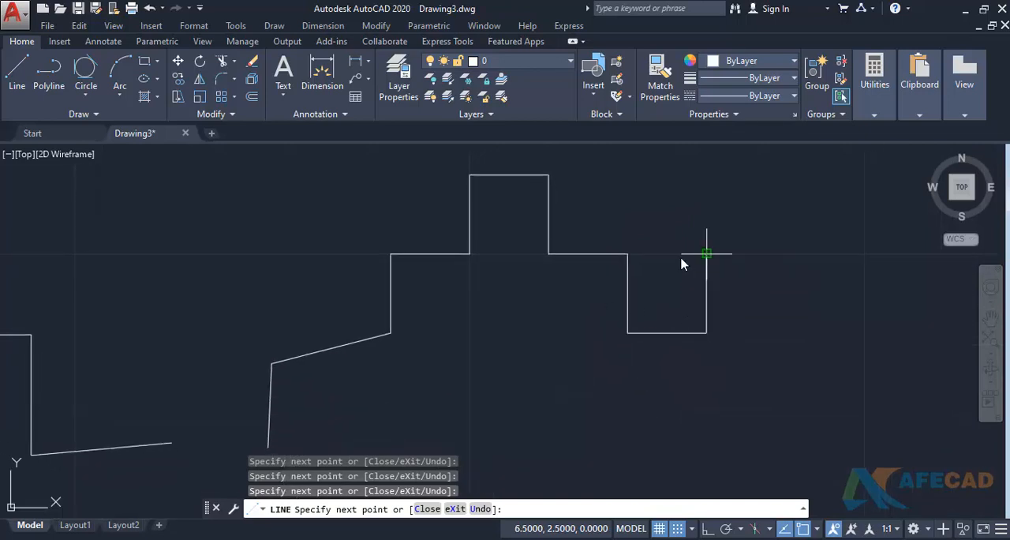
pyautogui.click(706, 253)
pyautogui.click(785, 253)
pyautogui.click(785, 174)
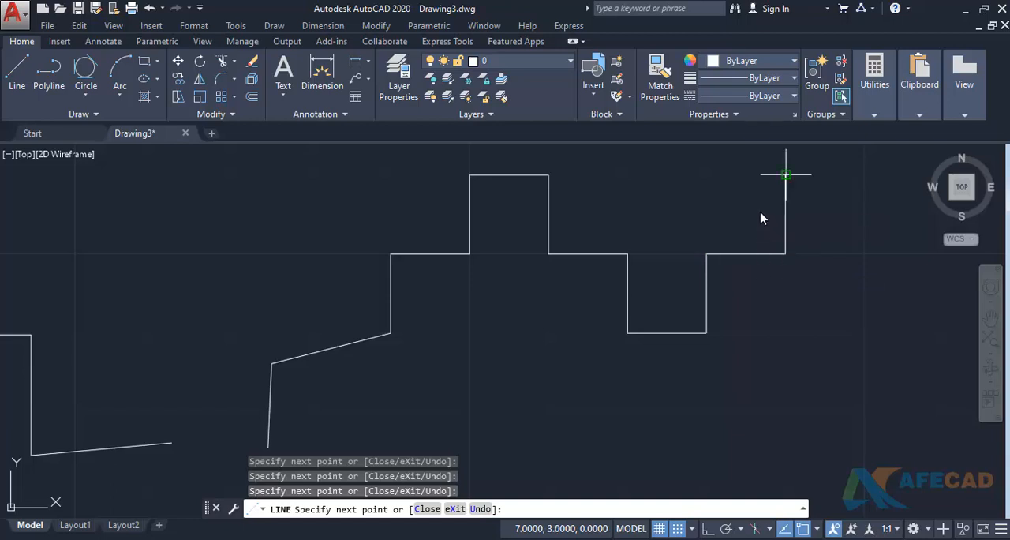
pyautogui.moveTo(710, 253)
pyautogui.mouseDown(button='middle')
pyautogui.moveTo(501, 332)
pyautogui.moveTo(548, 328)
pyautogui.mouseUp(button='middle')
pyautogui.press('Escape')
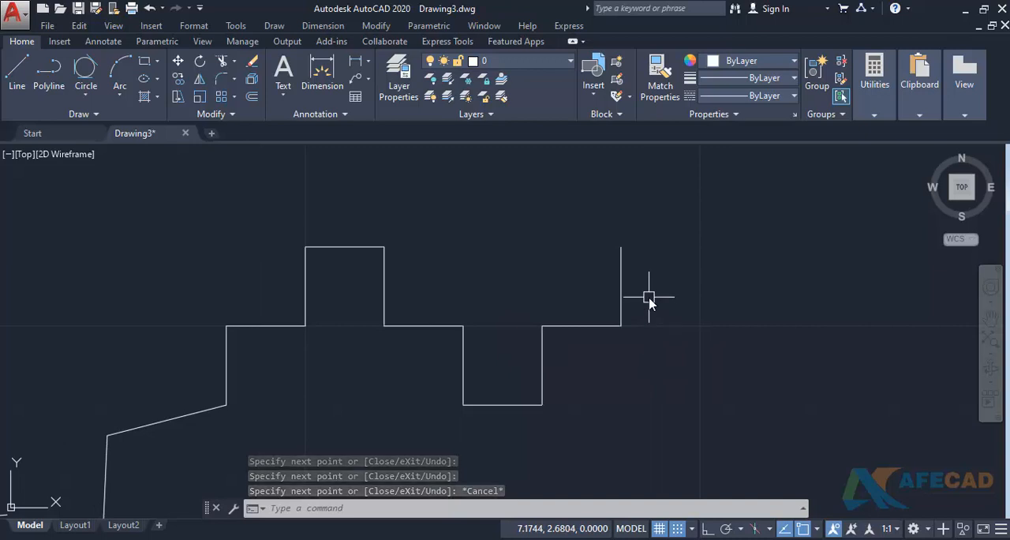
# - Turn off snap mode and open Drafting Settings, moving the dialog aside from the drawn lines
pyautogui.click(681, 529)
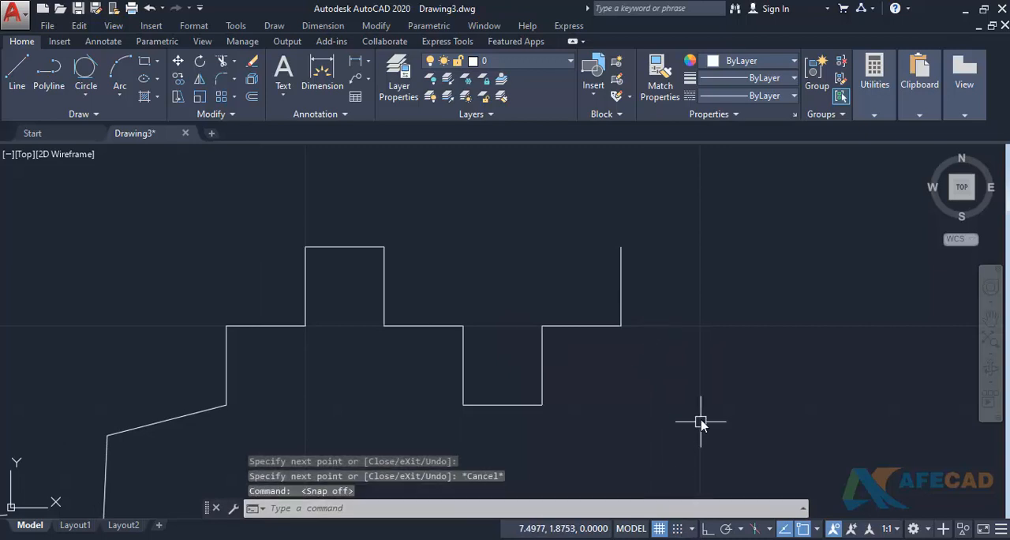
pyautogui.write('ds')
pyautogui.press('Return')
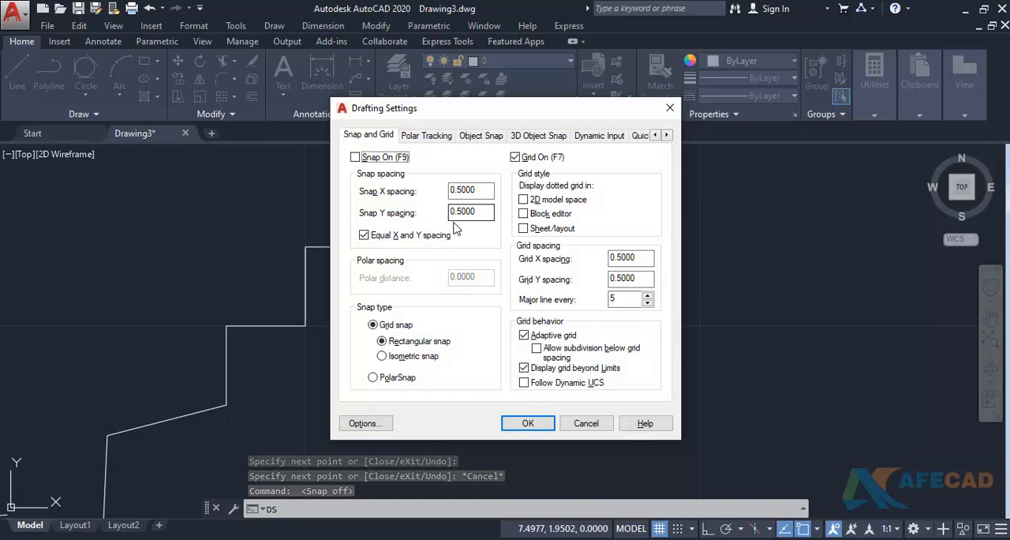
pyautogui.moveTo(518, 113); pyautogui.dragTo(280, 121)
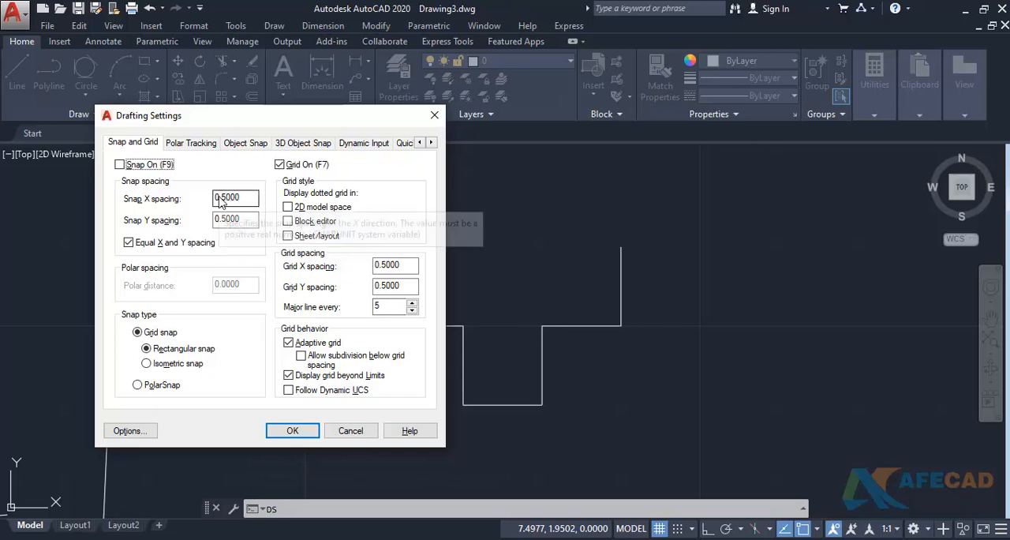
# - Examine the X and Y spacing values for both snap and grid in Drafting Settings
pyautogui.moveTo(215, 198); pyautogui.dragTo(237, 220)
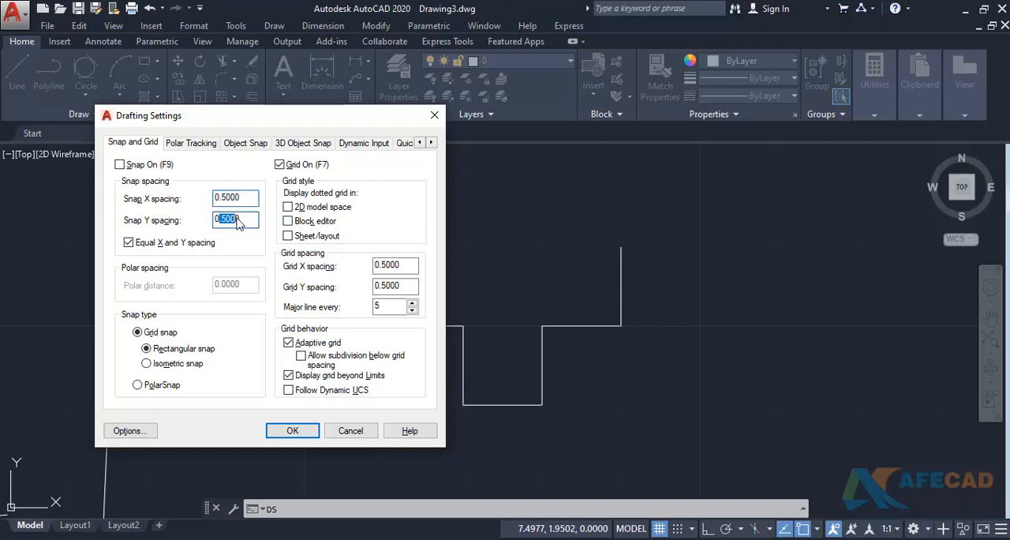
pyautogui.moveTo(380, 265); pyautogui.dragTo(409, 288)
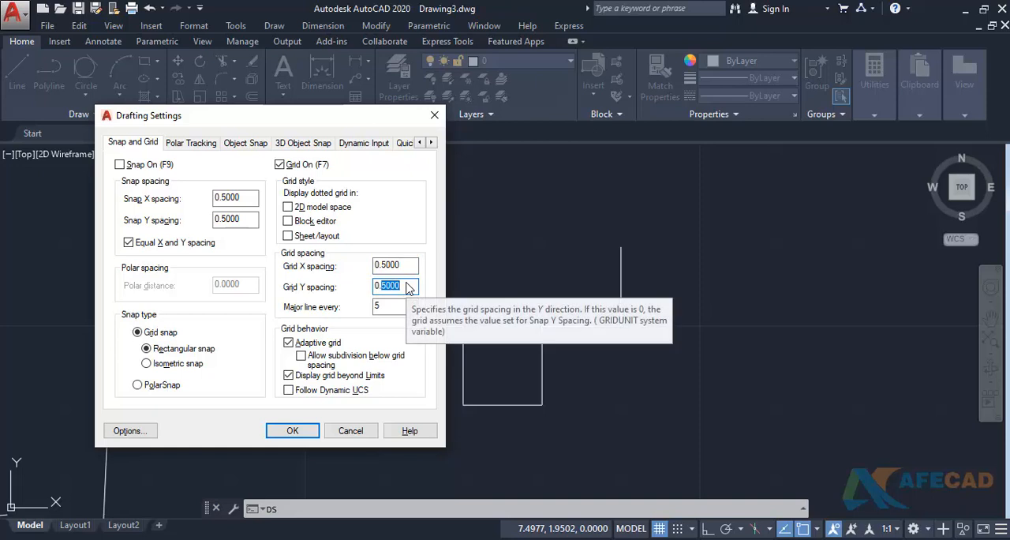
pyautogui.click(236, 198)
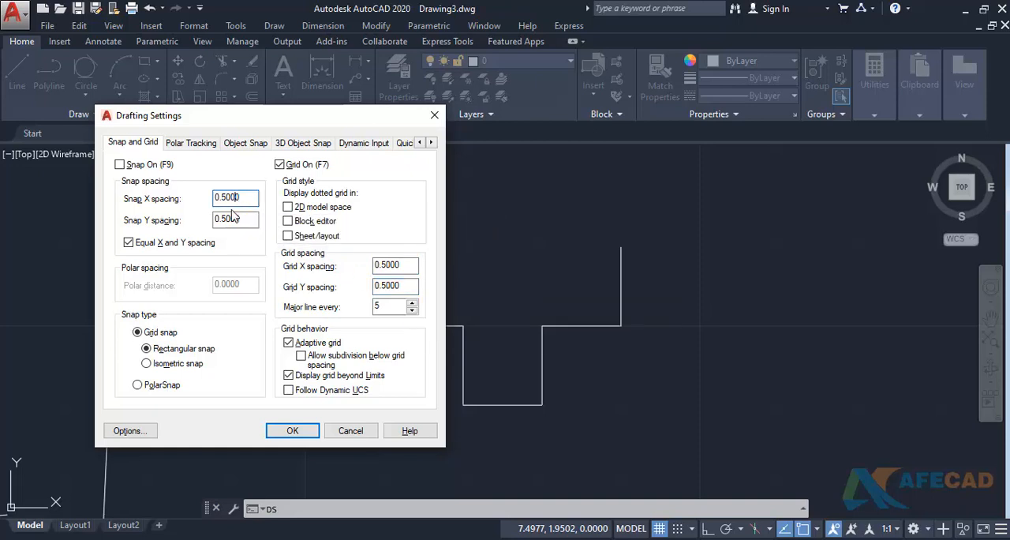
pyautogui.click(388, 267)
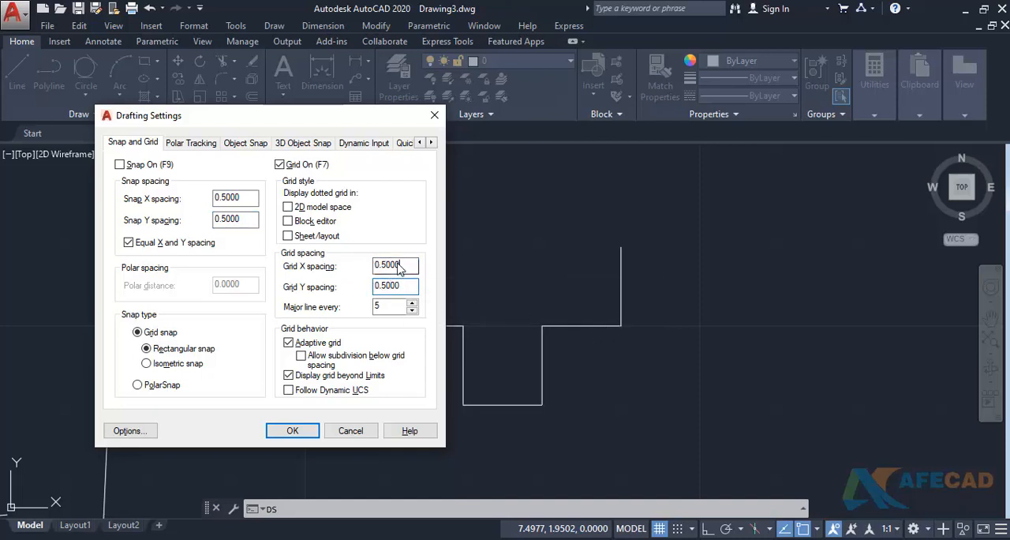
# - Set the grid X and Y spacing to 1.0000, apply the drafting settings, and turn snap mode on
pyautogui.doubleClick(399, 267)
pyautogui.click(399, 288)
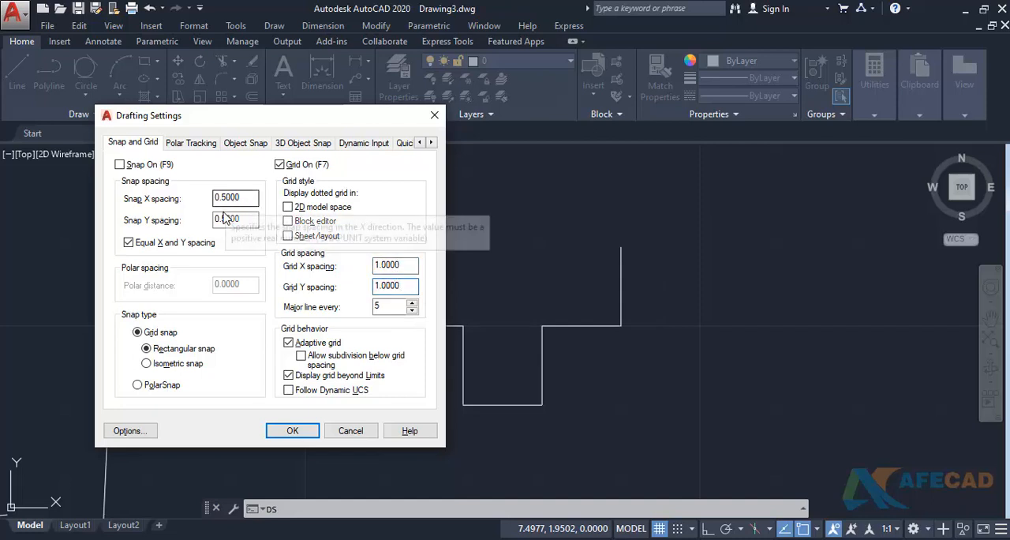
pyautogui.click(292, 430)
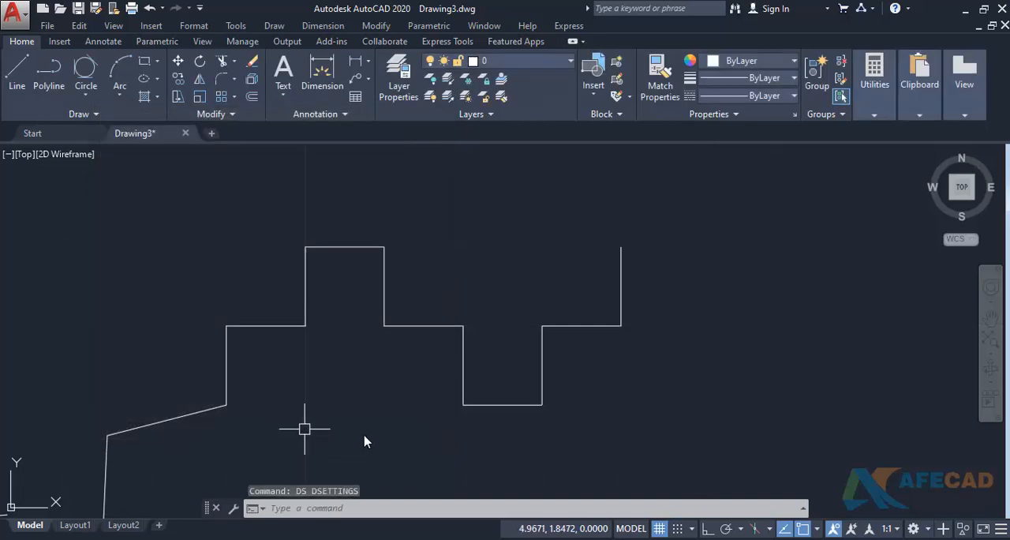
pyautogui.click(677, 528)
pyautogui.moveTo(663, 442); pyautogui.dragTo(593, 422, button='middle')
pyautogui.write('l')
pyautogui.press('Return')
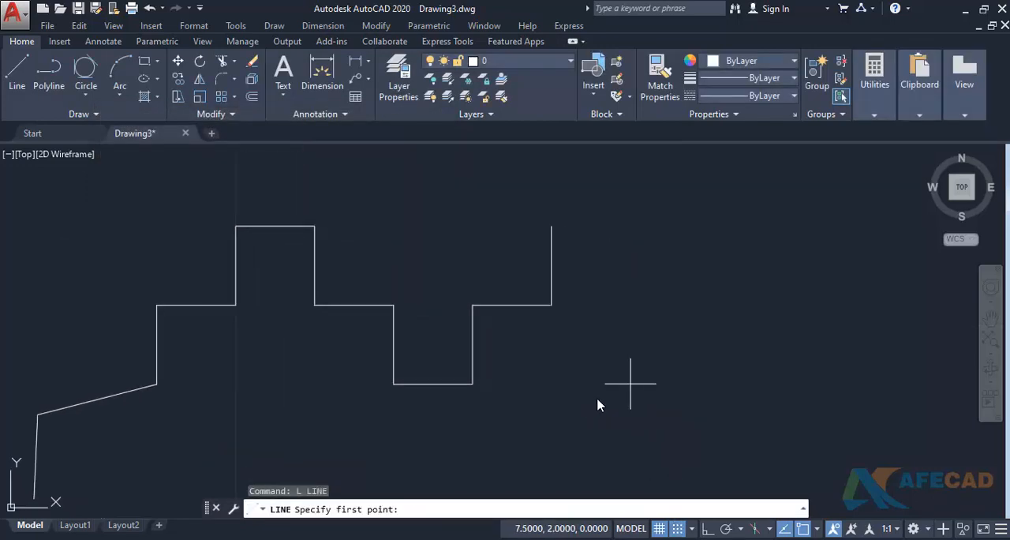
pyautogui.scroll(-2, 621, 353)
pyautogui.moveTo(621, 349); pyautogui.dragTo(458, 383, button='middle')
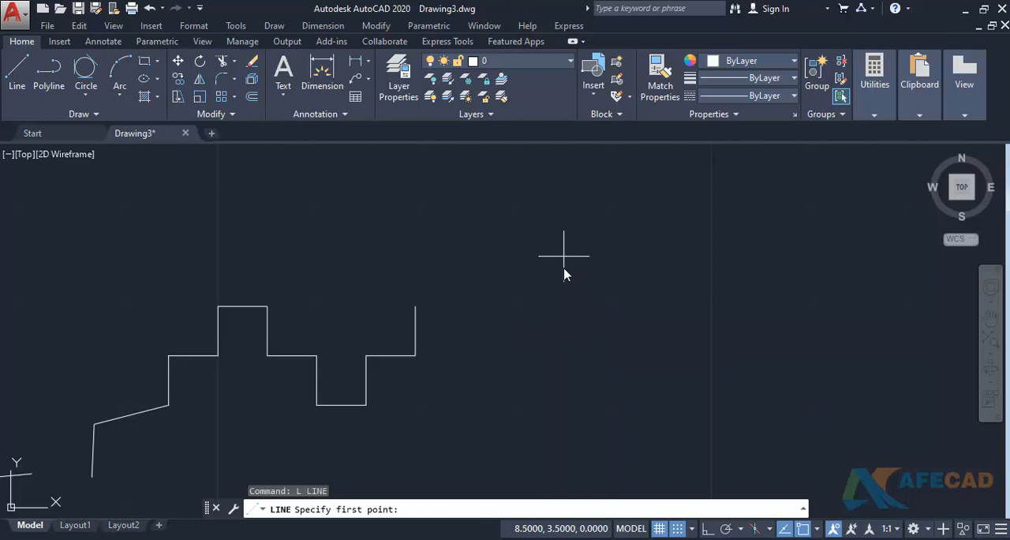
pyautogui.scroll(-3, 578, 271)
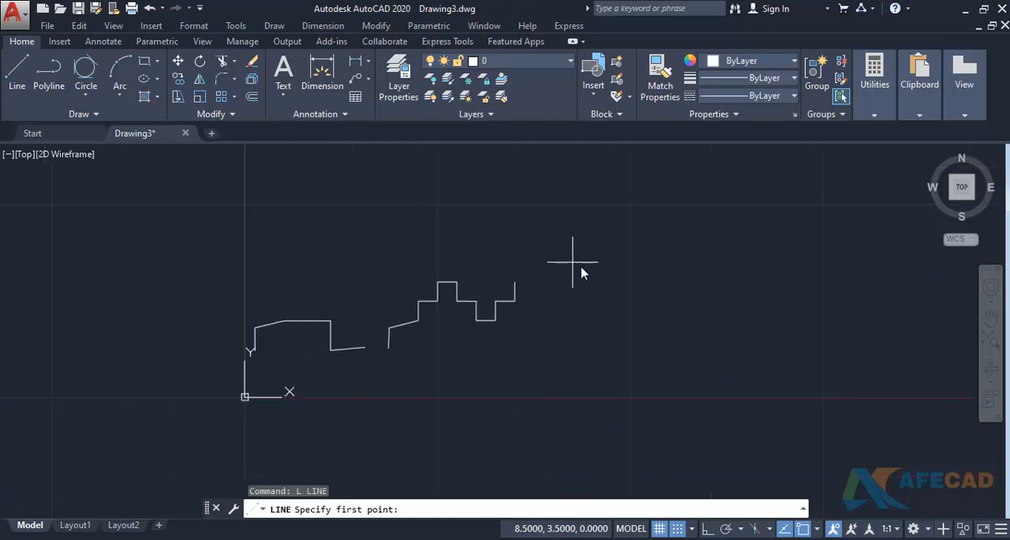
pyautogui.scroll(5, 228, 411)
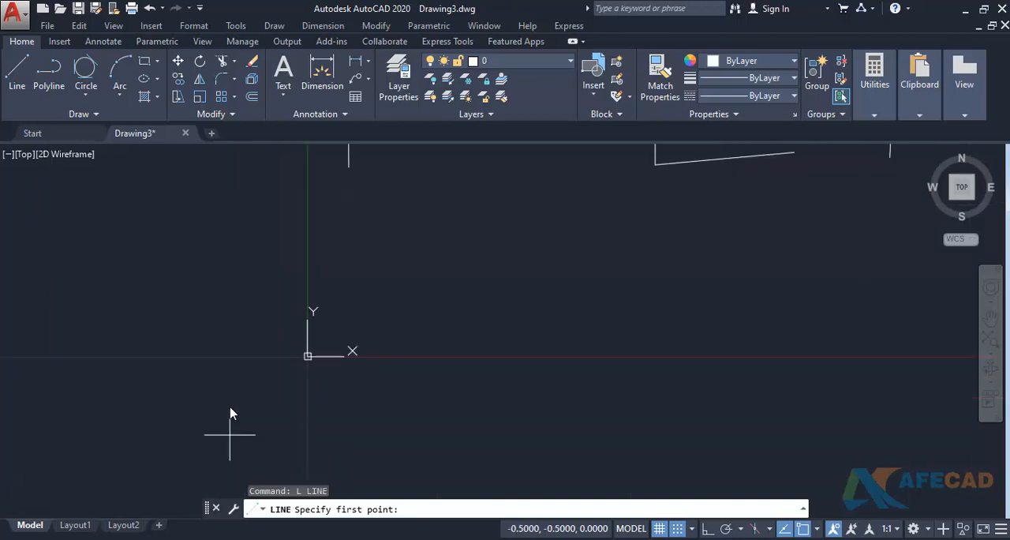
pyautogui.scroll(2, 305, 355)
pyautogui.moveTo(310, 390); pyautogui.dragTo(321, 400, button='middle')
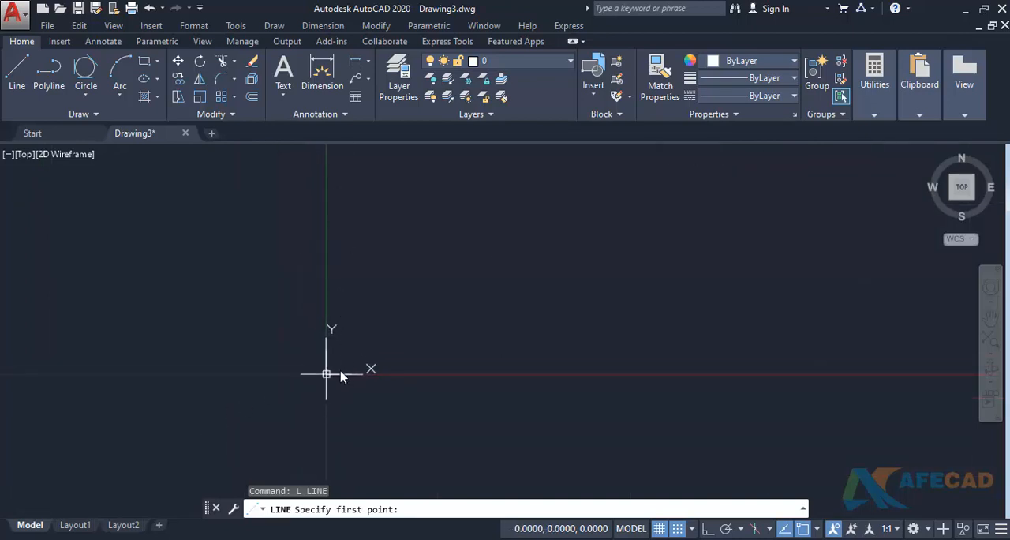
pyautogui.click(326, 373)
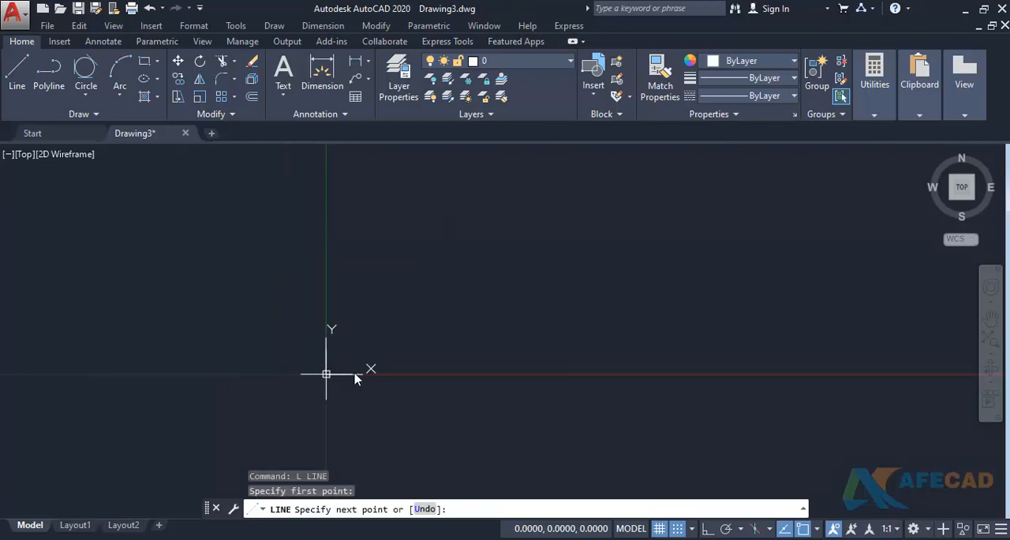
pyautogui.press('Escape')
# - Draw a horizontal snapped line from the origin to (1, 0)
pyautogui.scroll(-2, 401, 313)
pyautogui.moveTo(401, 314)
pyautogui.mouseDown(button='middle')
pyautogui.moveTo(379, 362)
pyautogui.moveTo(346, 369)
pyautogui.mouseUp(button='middle')
pyautogui.scroll(1, 379, 361)
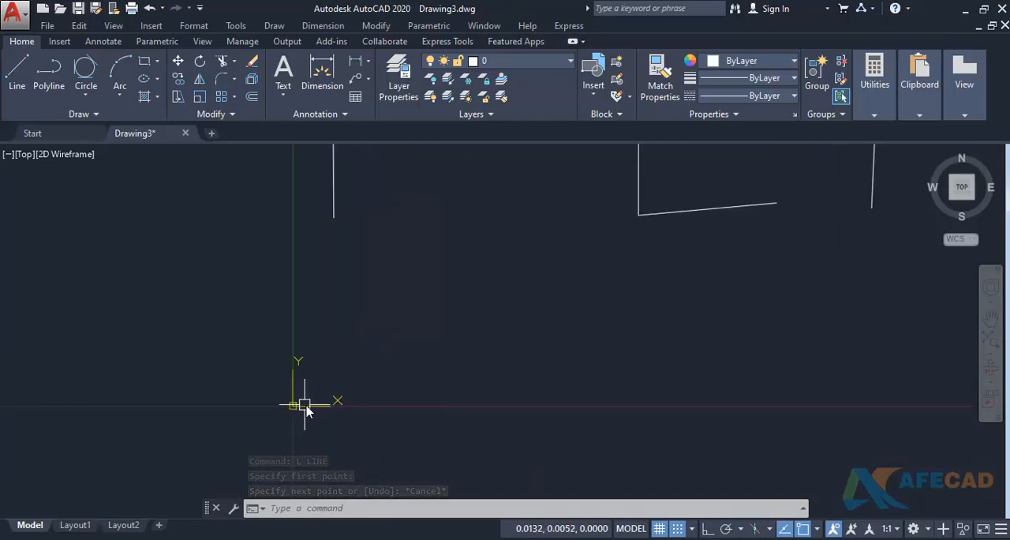
pyautogui.write('l')
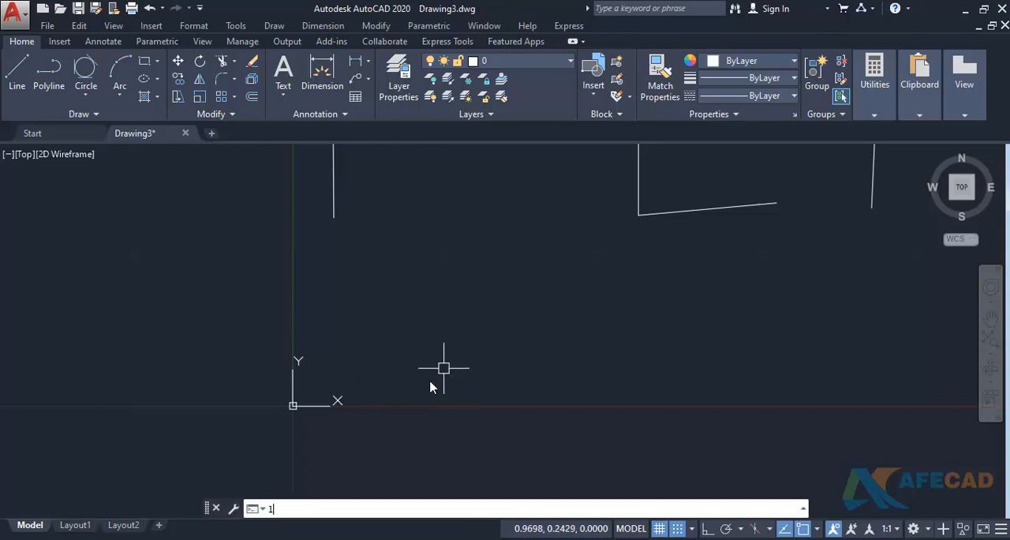
pyautogui.press('Return')
pyautogui.click(293, 405)
pyautogui.click(449, 405)
pyautogui.press('Return')
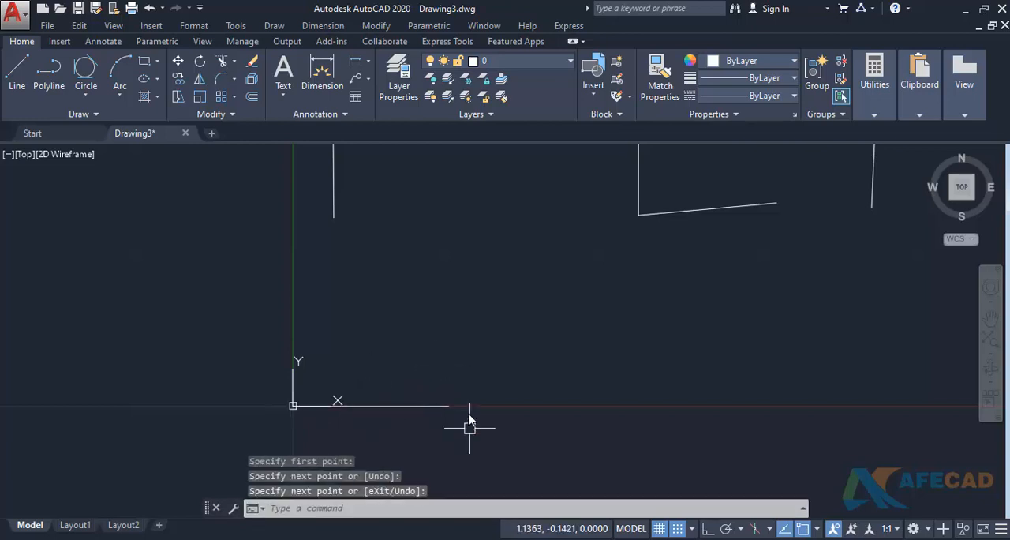
# - Draw a snapped line from (1, 0) up to (1, 1) and across to (2, 1)
pyautogui.press('Return')
pyautogui.click(450, 405)
pyautogui.click(449, 250)
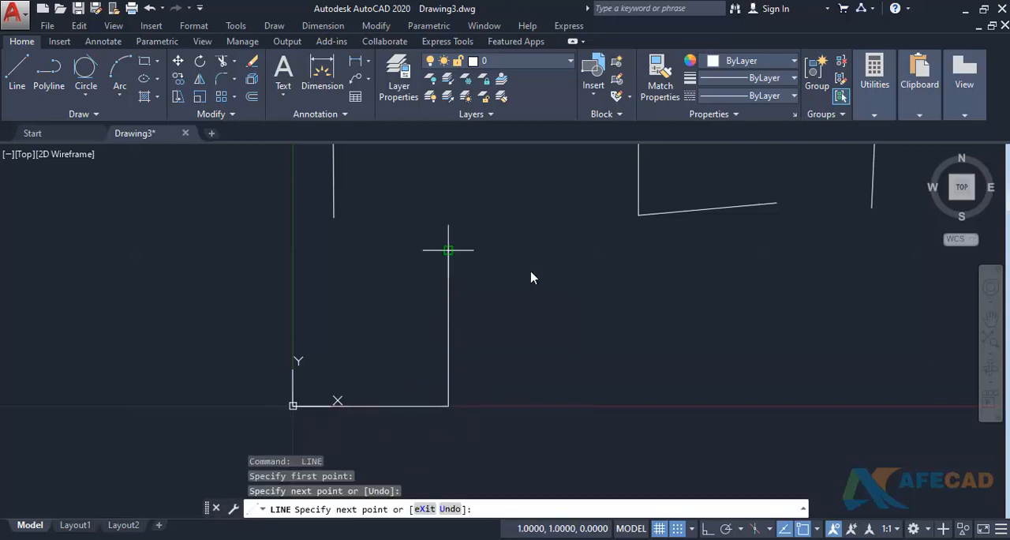
pyautogui.click(603, 250)
pyautogui.press('Return')
# - Add a linear dimension to the horizontal line starting at the origin, placing it below the line
pyautogui.moveTo(511, 340); pyautogui.dragTo(524, 309, button='middle')
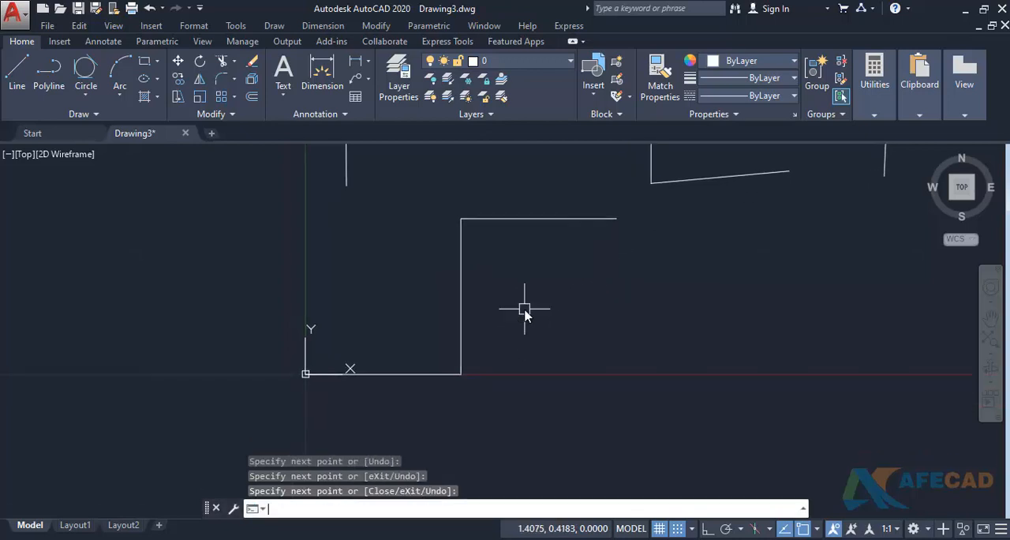
pyautogui.write('dli')
pyautogui.press('Return')
pyautogui.click(305, 373)
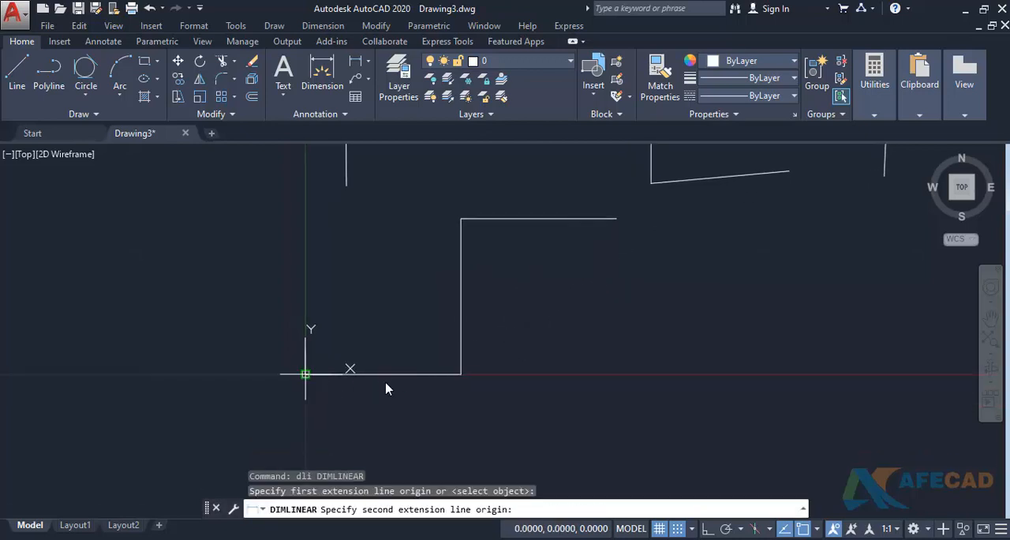
pyautogui.click(458, 377)
pyautogui.click(412, 428)
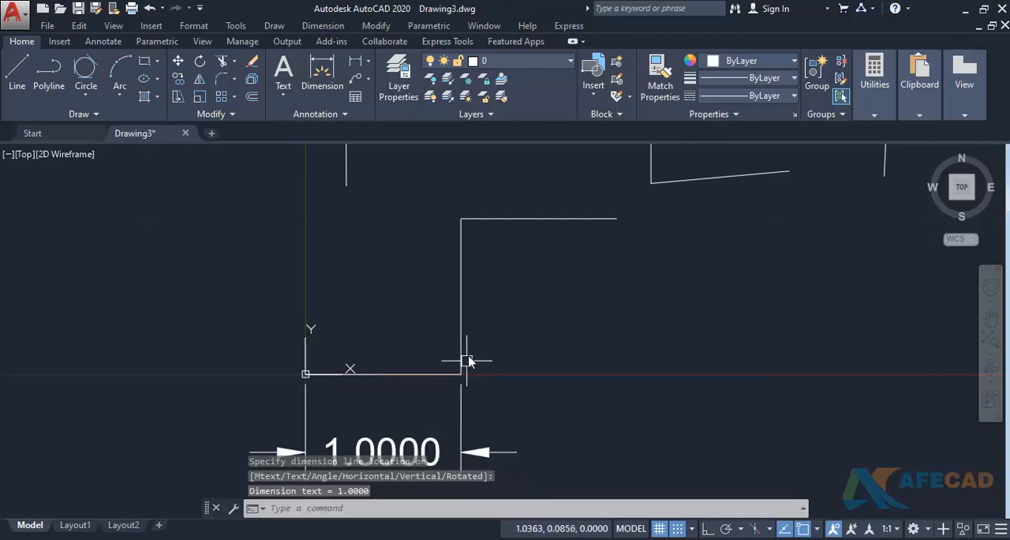
# - Add a linear dimension to the vertical line, placing it between the line and the Y axis
pyautogui.press('Return')
pyautogui.click(467, 237)
pyautogui.click(470, 350)
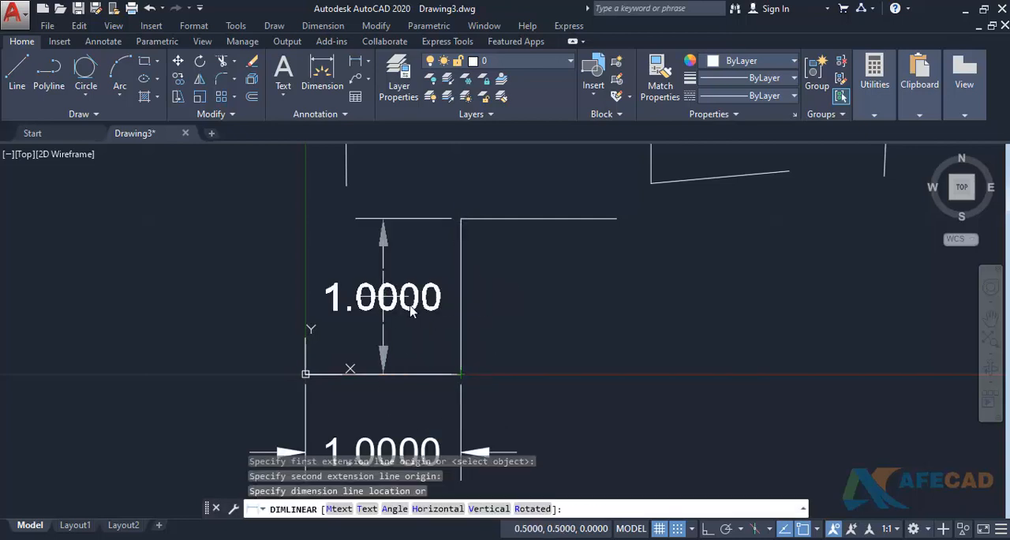
pyautogui.click(383, 315)
# - Add a linear dimension to the upper horizontal line, placing it below the line
pyautogui.press('Return')
pyautogui.click(544, 228)
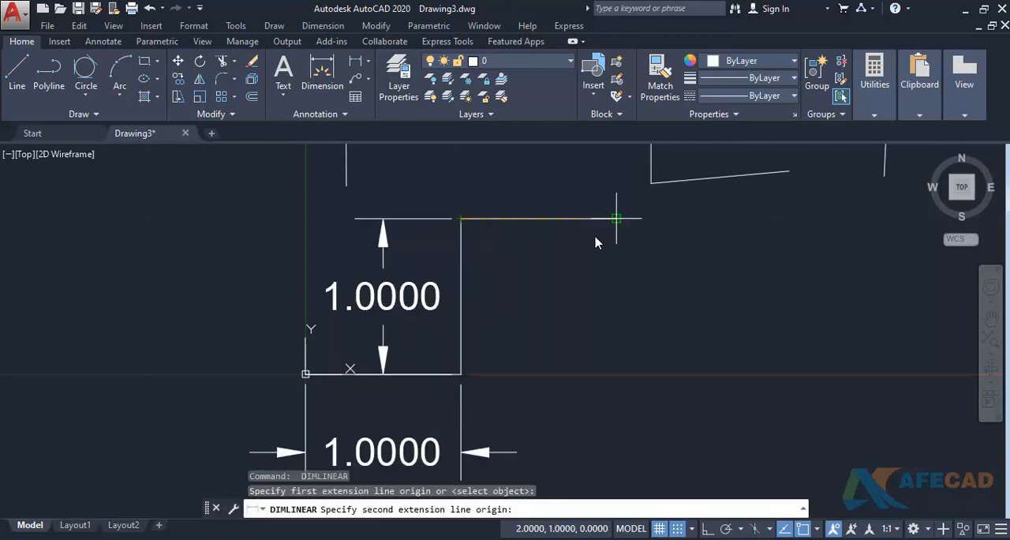
pyautogui.click(616, 218)
pyautogui.click(536, 292)
pyautogui.scroll(-2, 536, 289)
pyautogui.moveTo(536, 293); pyautogui.dragTo(475, 310, button='middle')
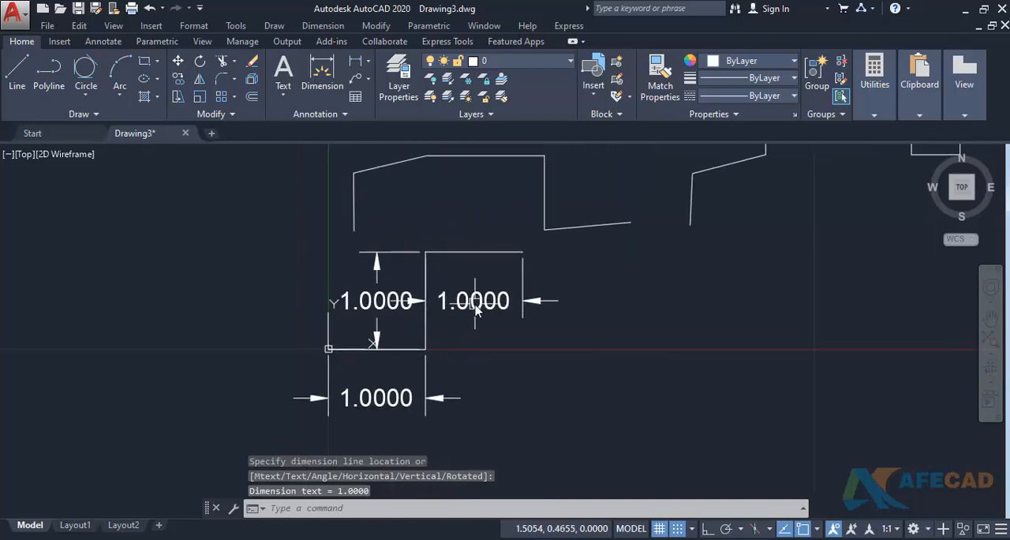
# - Open Drafting Settings and set the snap X and Y spacing to 1.0000
pyautogui.write('ds')
pyautogui.press('Return')
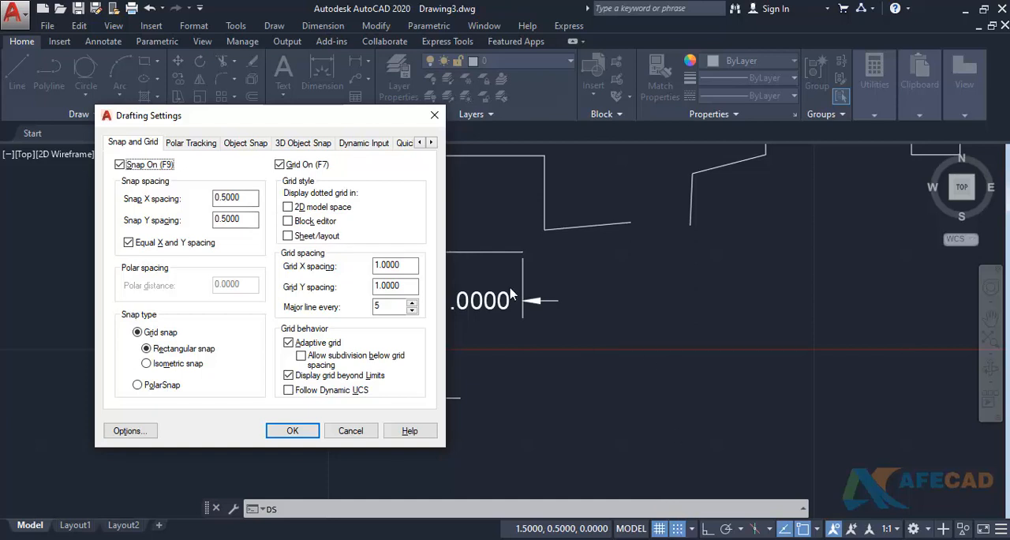
pyautogui.doubleClick(235, 219)
pyautogui.write('1.0000')
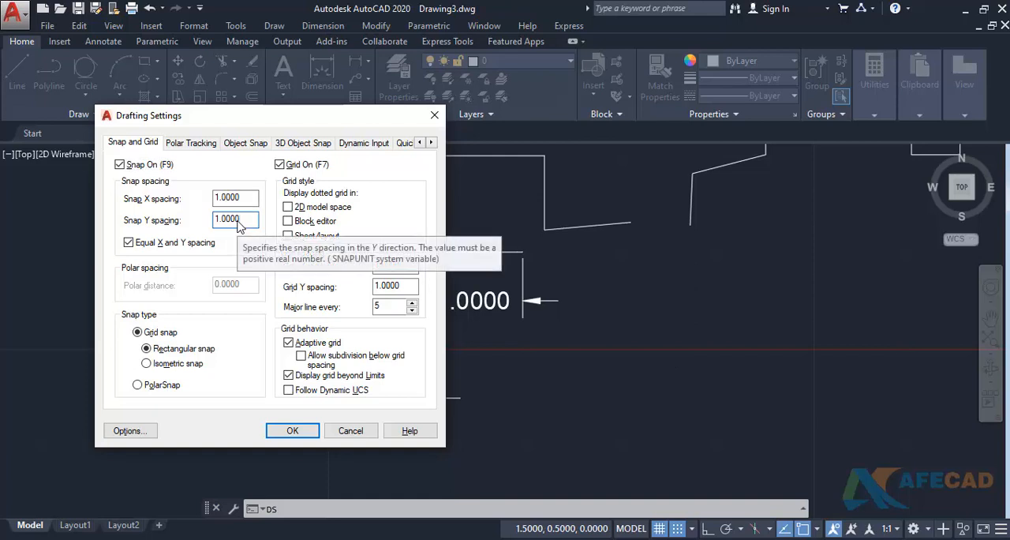
# - Set the snap X spacing to 2 and carry the equal value over to Y
pyautogui.doubleClick(227, 198)
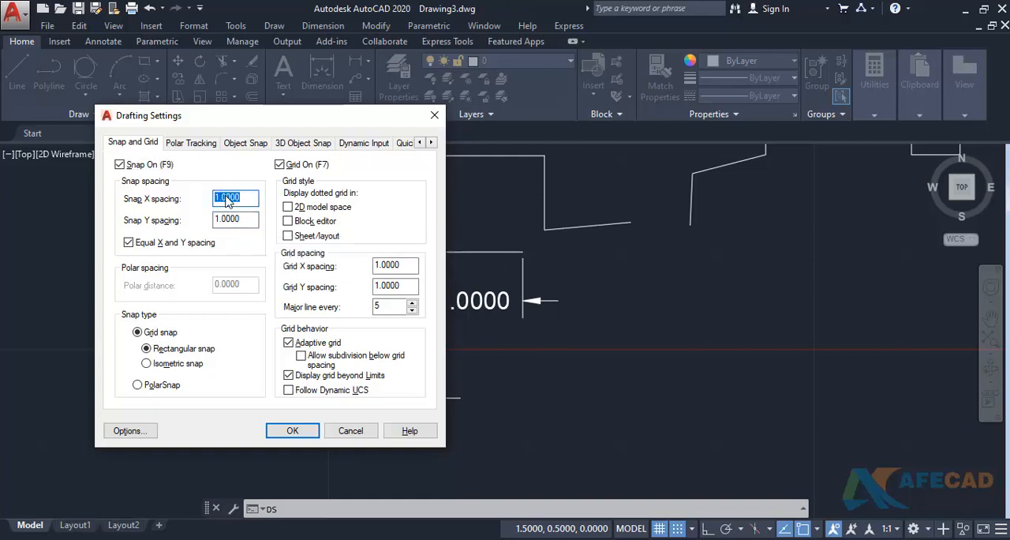
pyautogui.write('2')
pyautogui.click(237, 220)
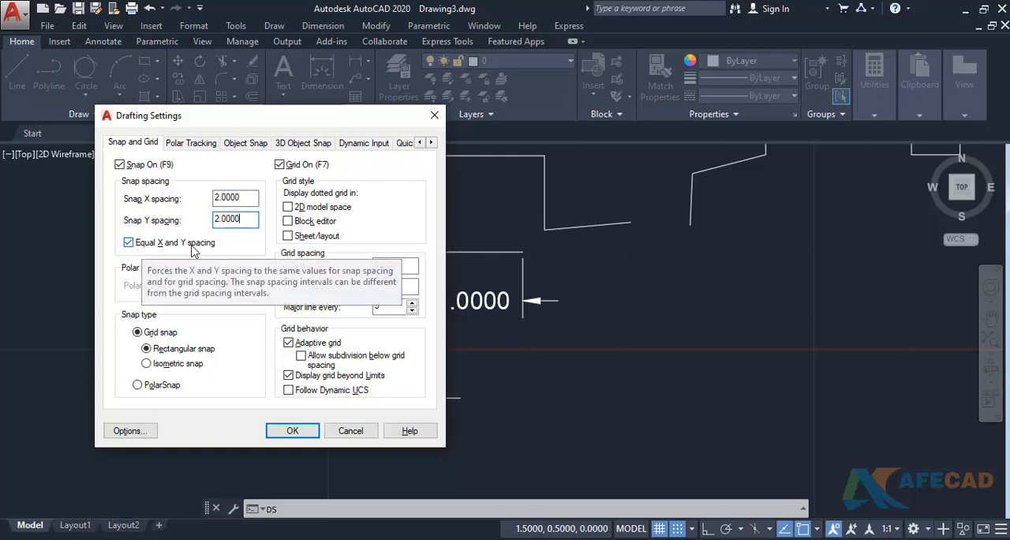
# - Disable equal X and Y spacing, then set the snap X spacing to 1 and the snap Y spacing to 0.5
pyautogui.click(129, 242)
pyautogui.doubleClick(226, 200)
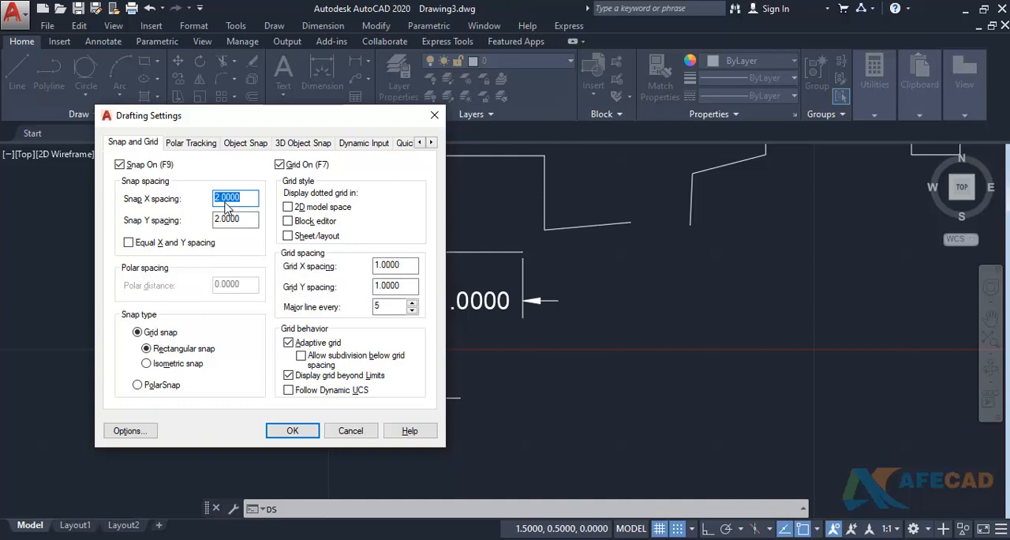
pyautogui.write('1')
pyautogui.doubleClick(227, 221)
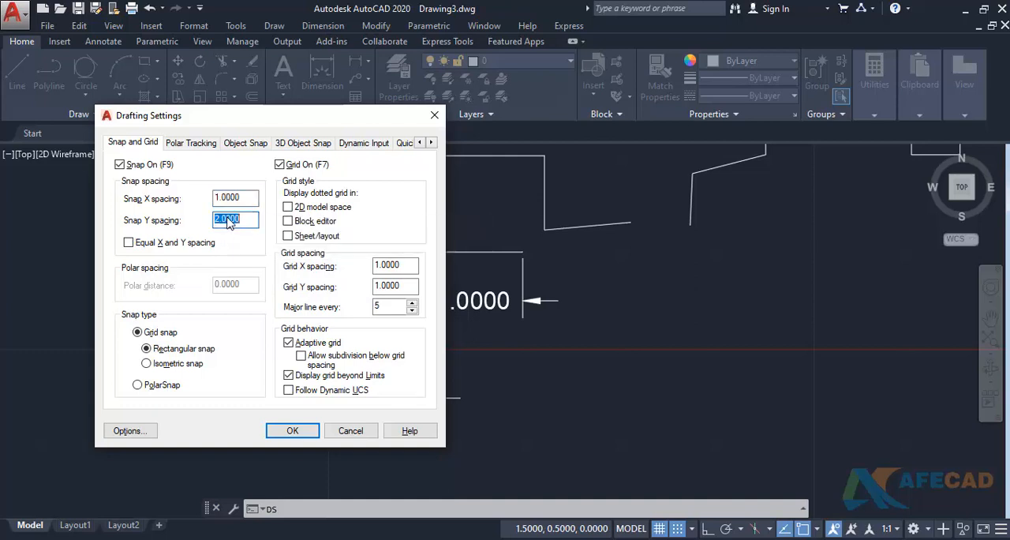
pyautogui.press('BackSpace')
pyautogui.write('.5')
pyautogui.click(239, 202)
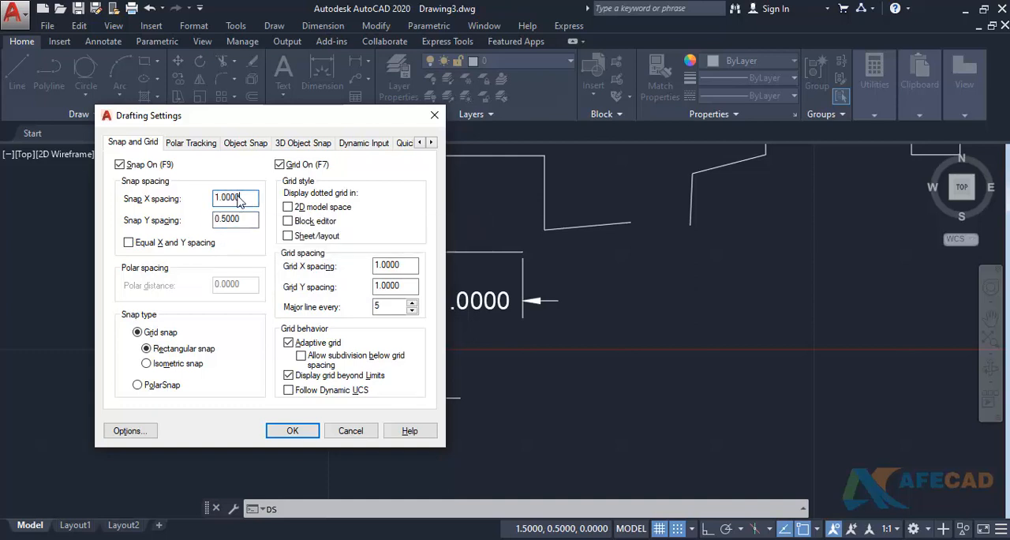
# - Set the grid X spacing to 1 and the grid Y spacing to 0.5, and apply the drafting settings
pyautogui.doubleClick(394, 267)
pyautogui.write('1')
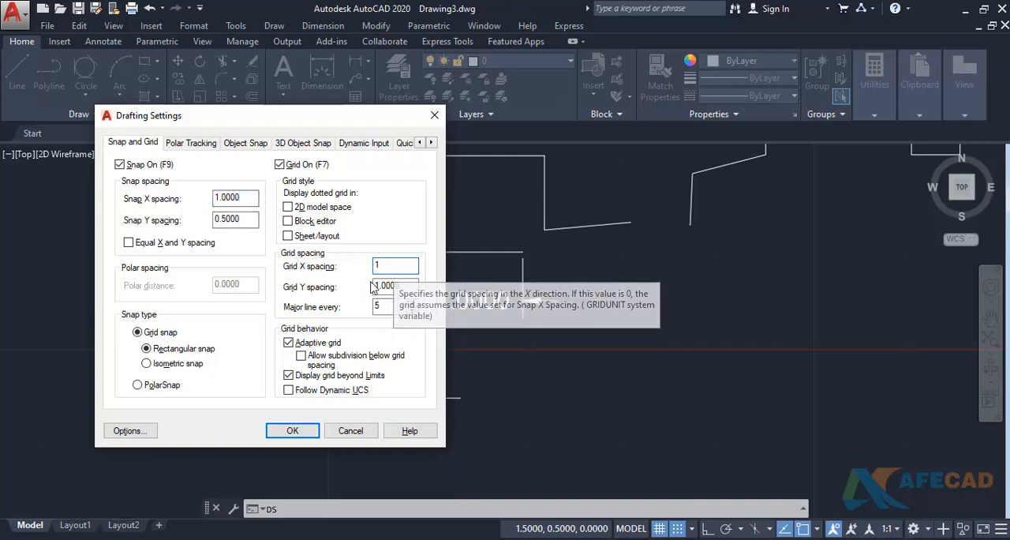
pyautogui.click(384, 288)
pyautogui.doubleClick(384, 287)
pyautogui.write('1')
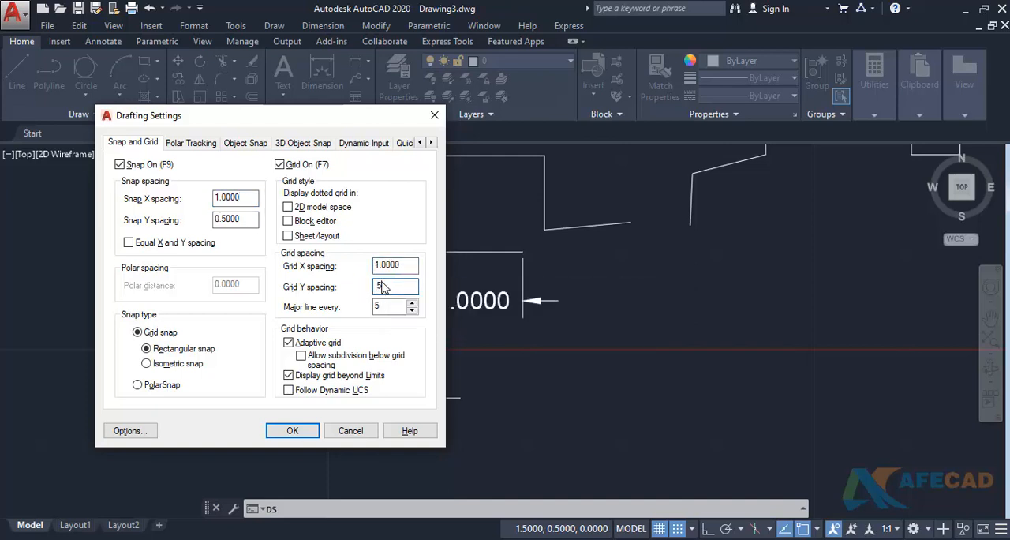
pyautogui.click(392, 270)
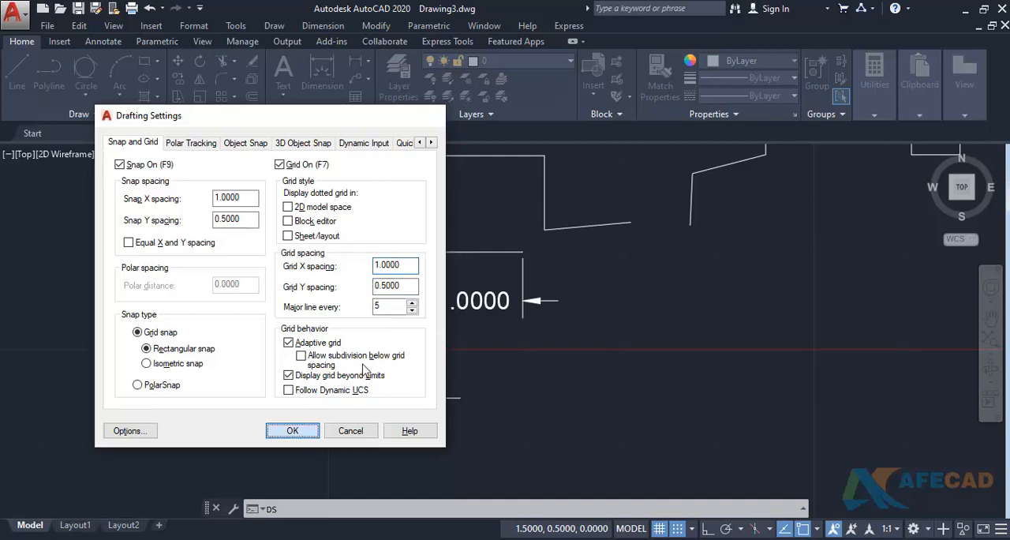
pyautogui.click(292, 430)
# - Draw a closed snapped rectangle with lines through (5, 0), (6, 0), (6, -0.5) and (5, -0.5)
pyautogui.scroll(-2, 454, 333)
pyautogui.moveTo(453, 334); pyautogui.dragTo(288, 285, button='middle')
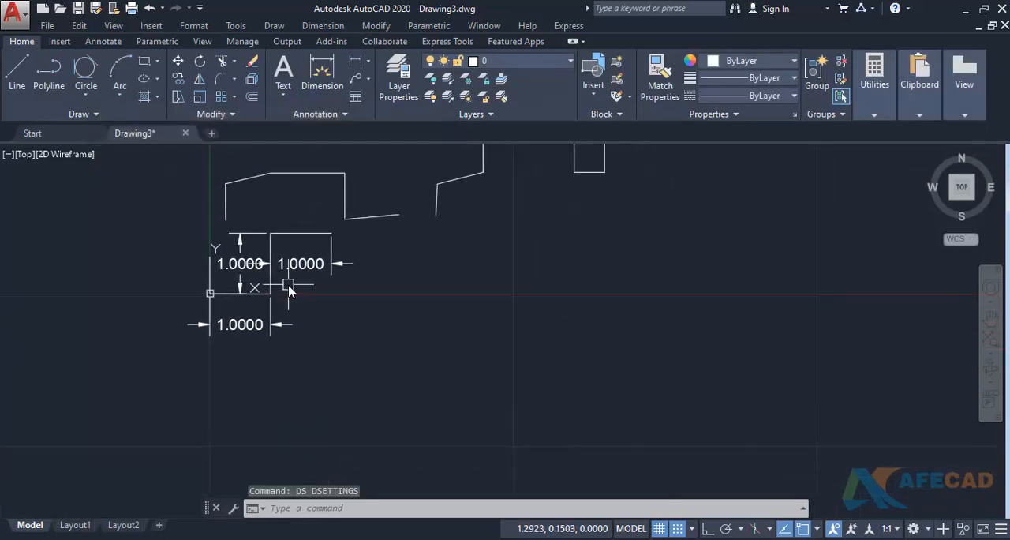
pyautogui.write('l')
pyautogui.press('Return')
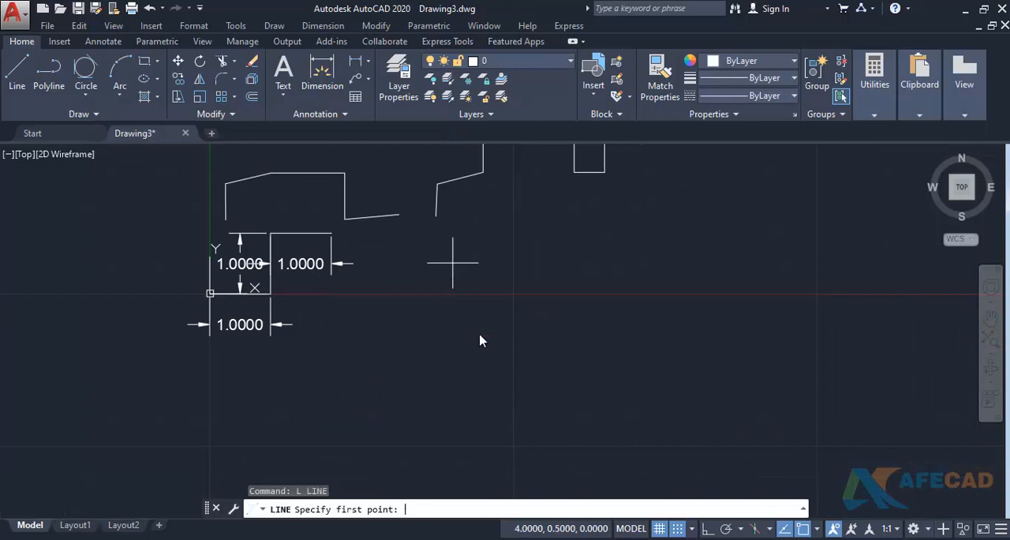
pyautogui.click(513, 293)
pyautogui.click(573, 293)
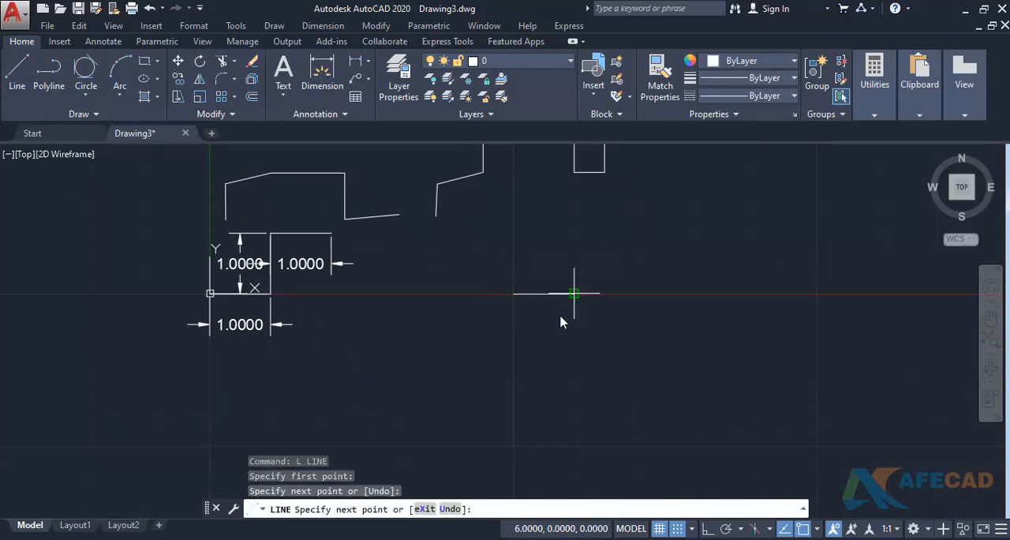
pyautogui.click(573, 324)
pyautogui.click(514, 323)
pyautogui.click(514, 294)
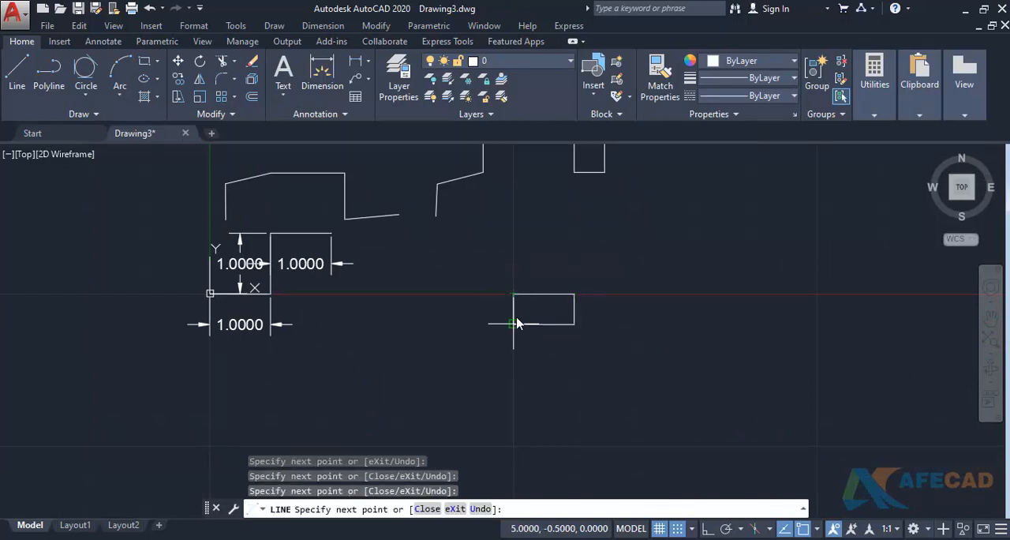
pyautogui.press('Return')
pyautogui.scroll(2, 536, 327)
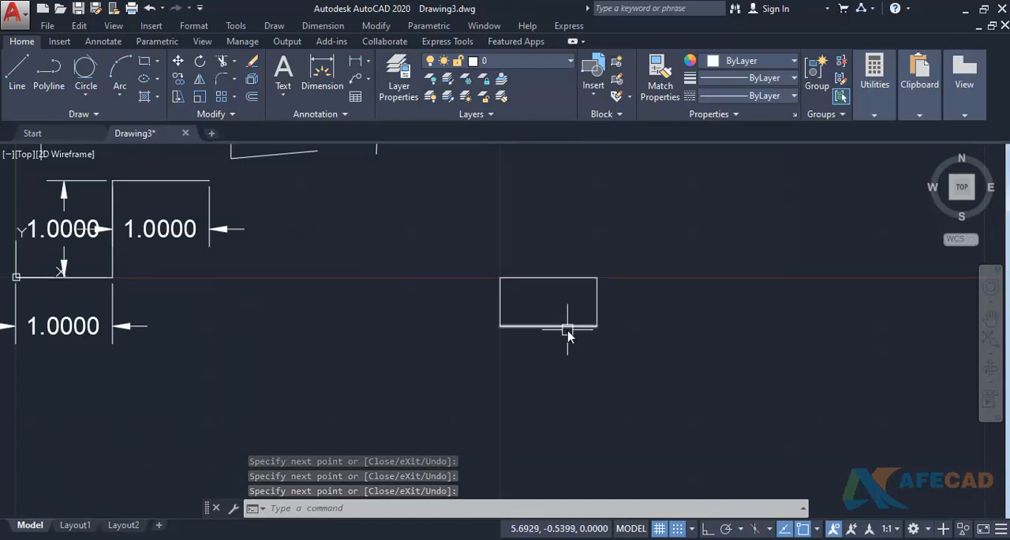
# - In the drafting settings, set the grid style to dotted for 2D model space and apply it
pyautogui.write('DS')
pyautogui.press('Return')
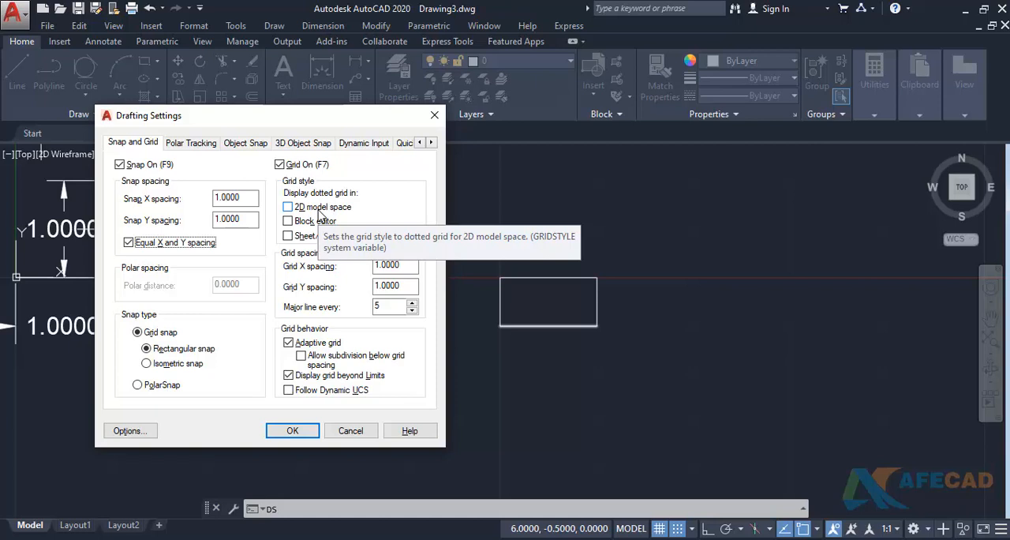
pyautogui.click(289, 207)
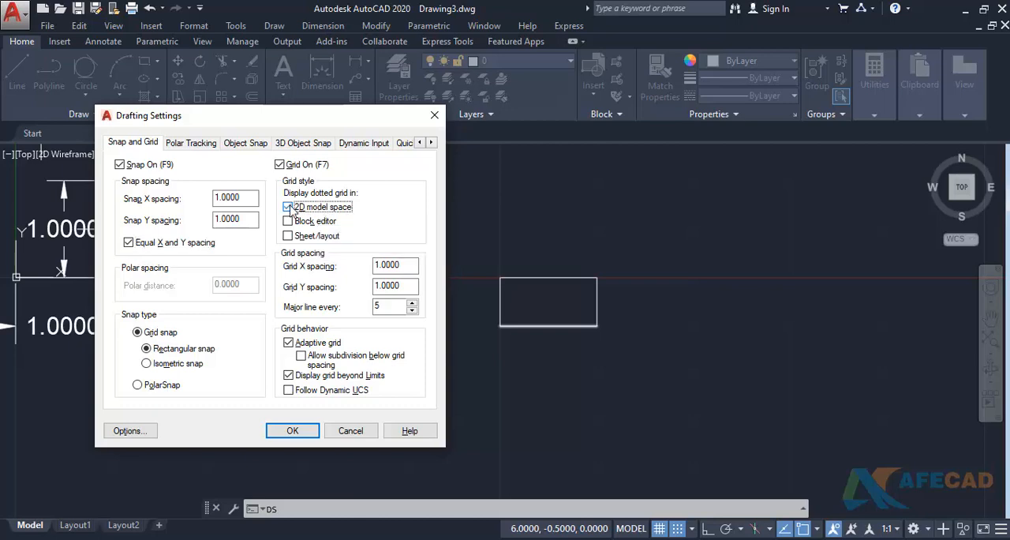
pyautogui.click(293, 431)
pyautogui.scroll(-5, 361, 312)
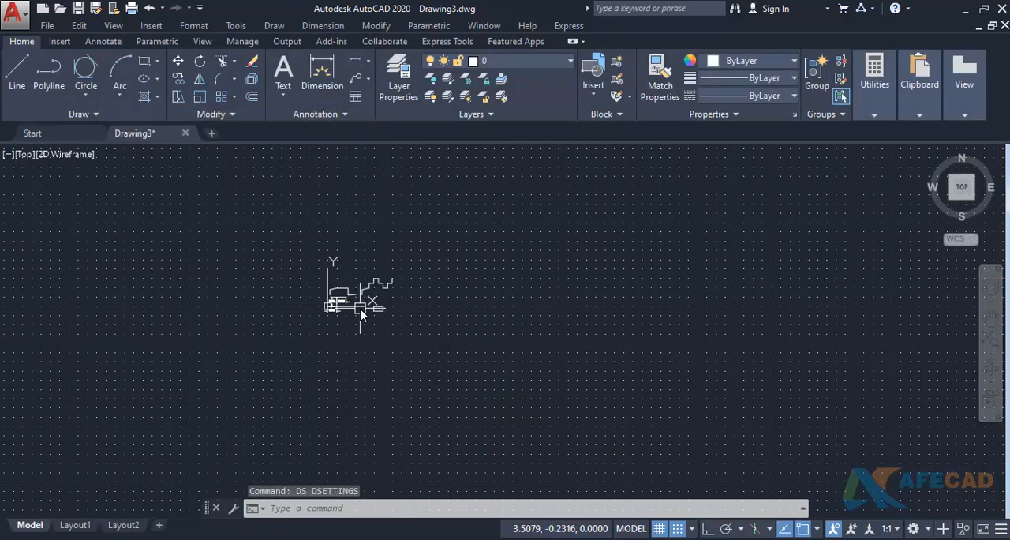
pyautogui.scroll(5, 355, 296)
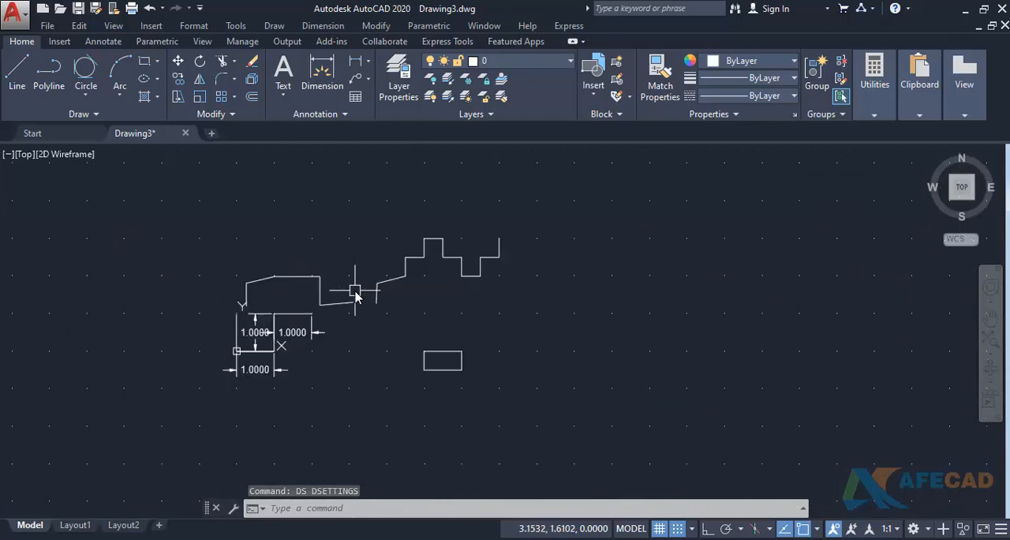
pyautogui.moveTo(355, 291); pyautogui.dragTo(351, 283, button='middle')
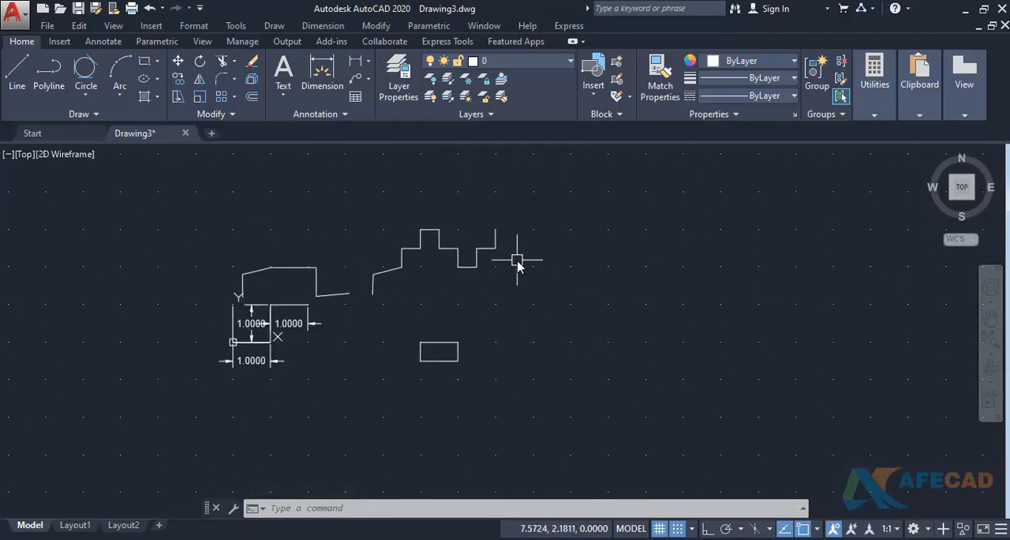
# - Turn off the dotted grid style for 2D model space and apply the drafting settings
pyautogui.write('DS')
pyautogui.press('Return')
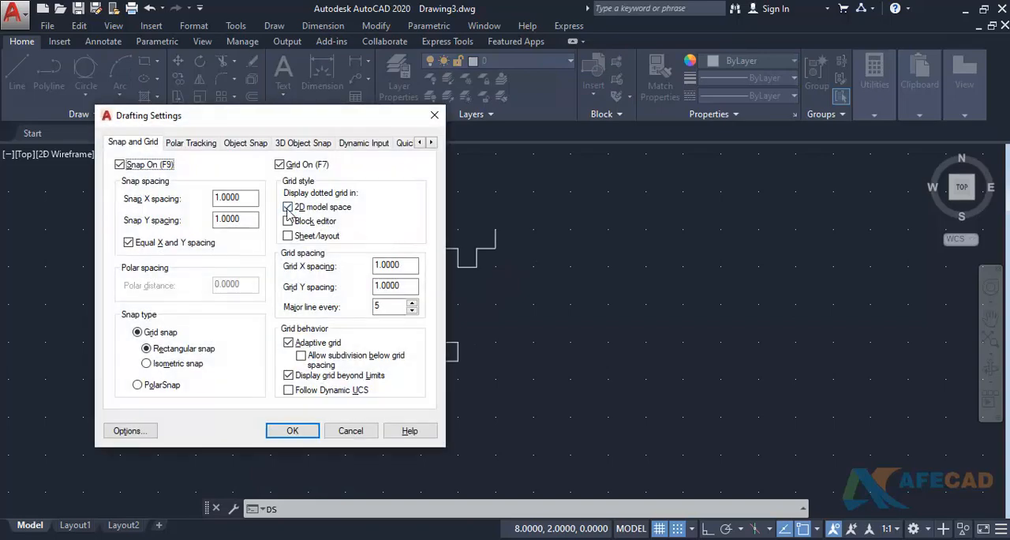
pyautogui.click(287, 207)
pyautogui.click(292, 430)
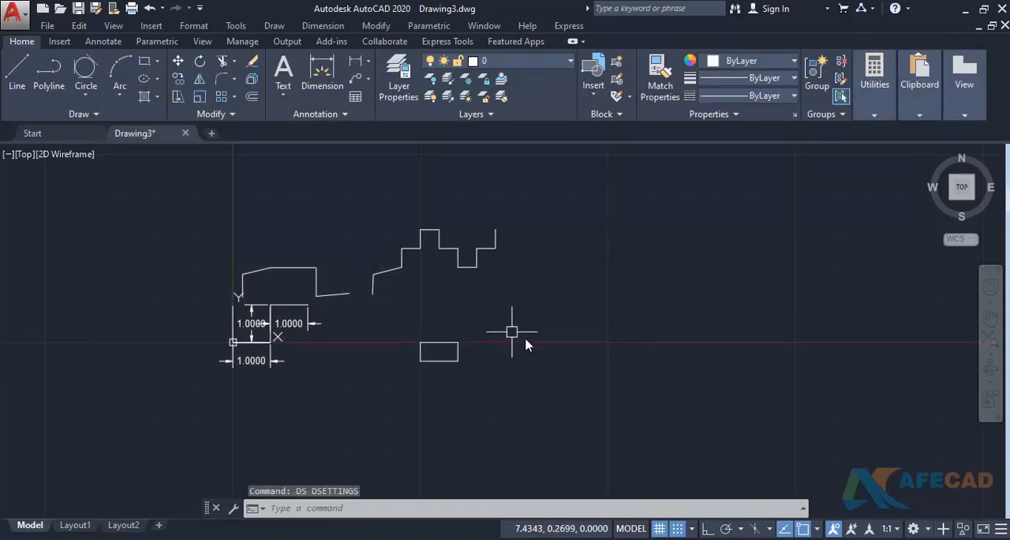
# - Turn the dotted grid style for 2D model space back on and apply the drafting settings
pyautogui.write('ds')
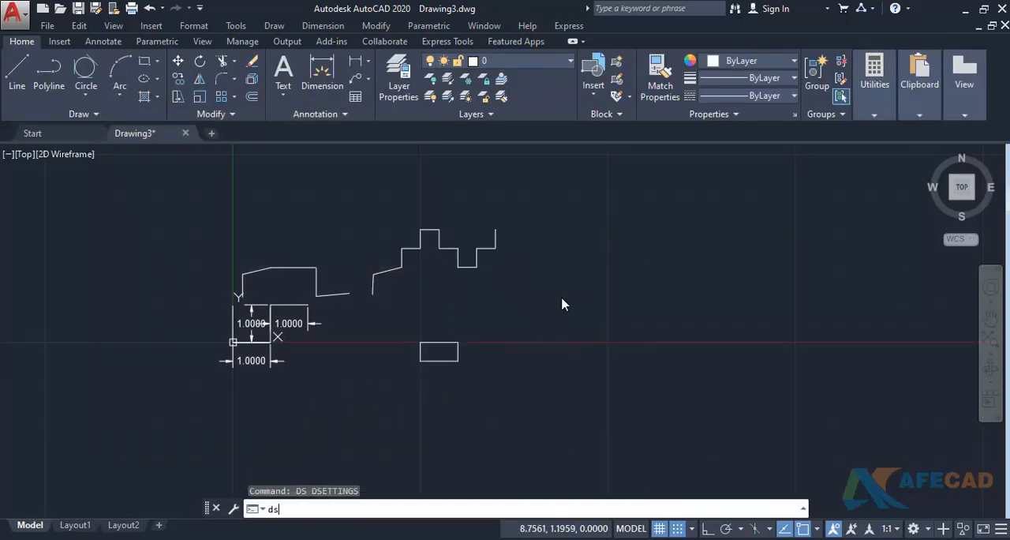
pyautogui.press('Return')
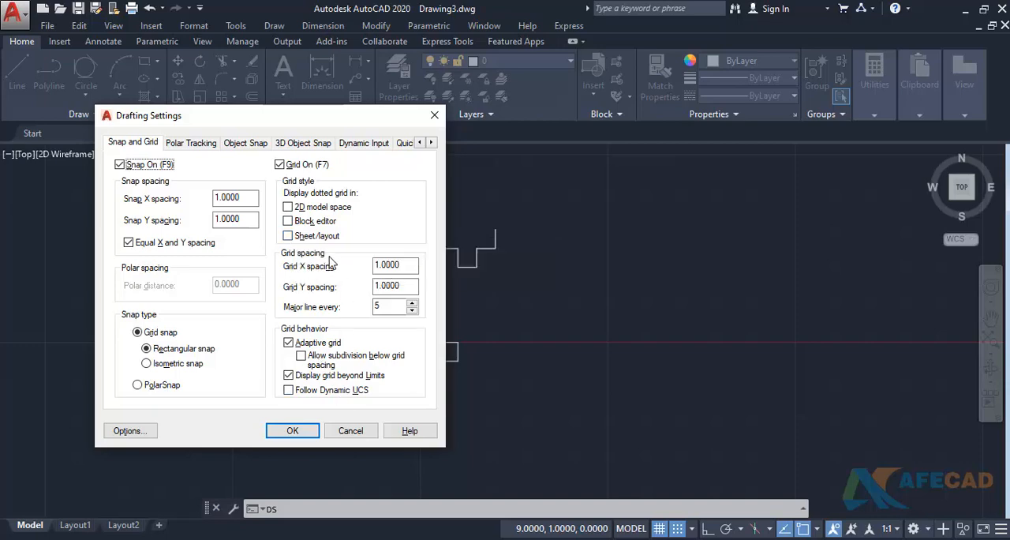
pyautogui.click(289, 207)
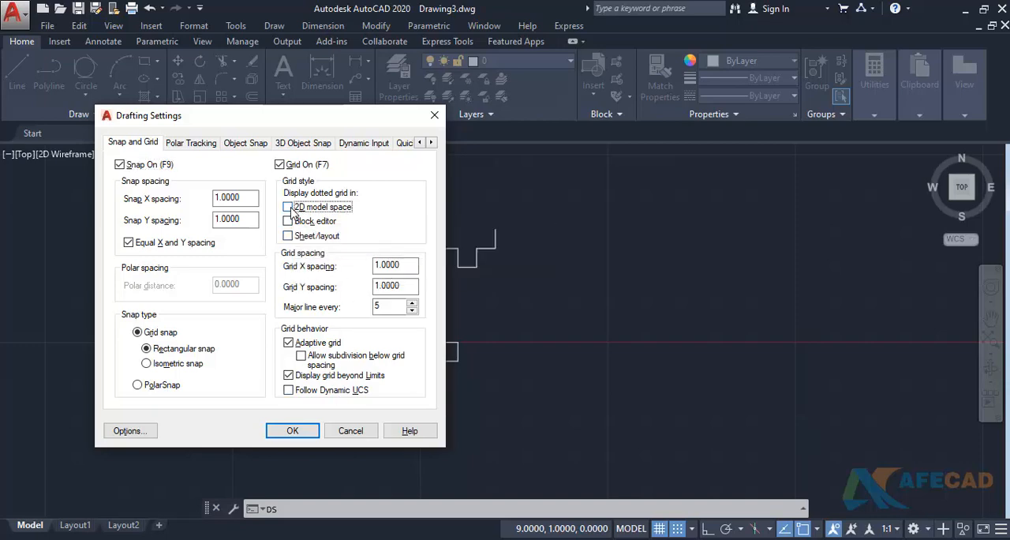
pyautogui.click(292, 430)
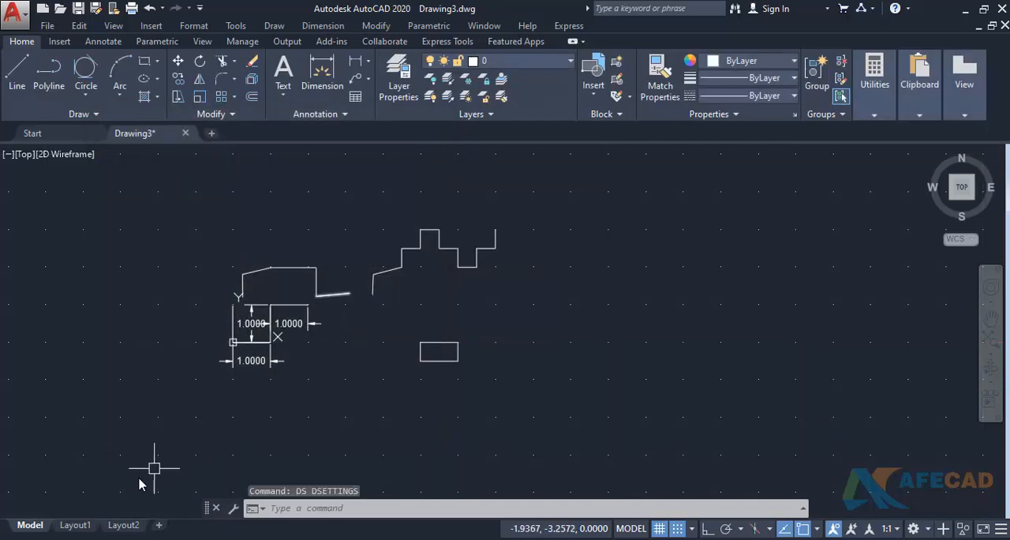
# - Switch to Layout1 and turn on the grid display in paper space
pyautogui.click(75, 524)
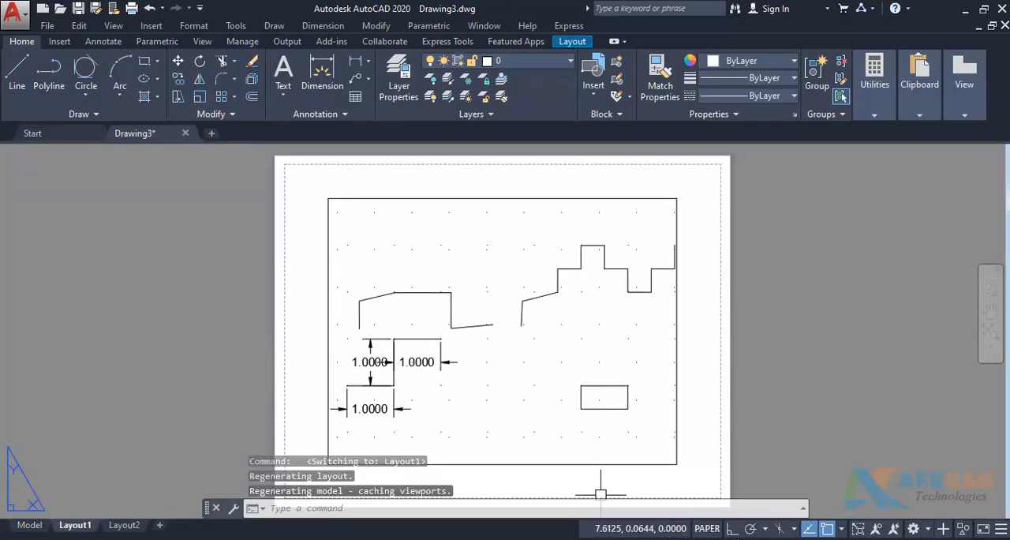
pyautogui.press('F7')
pyautogui.scroll(-6, 739, 308)
pyautogui.moveTo(738, 309); pyautogui.dragTo(545, 301, button='middle')
pyautogui.scroll(-4, 546, 331)
pyautogui.moveTo(545, 336); pyautogui.dragTo(397, 368, button='middle')
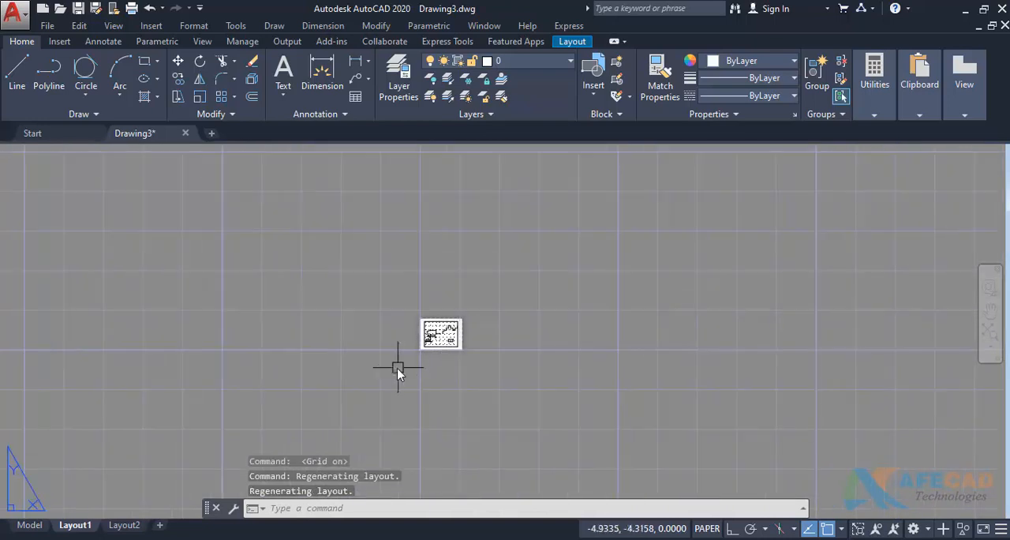
pyautogui.scroll(4, 402, 365)
pyautogui.scroll(-2, 411, 359)
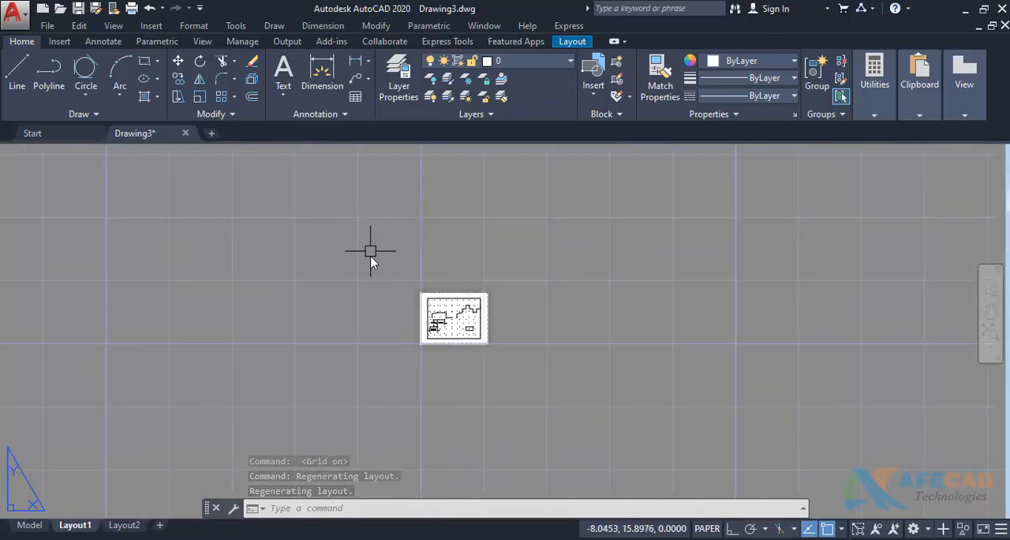
# - Enable the dotted grid style for Sheet/layout and inspect the grid around the Layout1 sheet
pyautogui.write('ds')
pyautogui.press('Return')
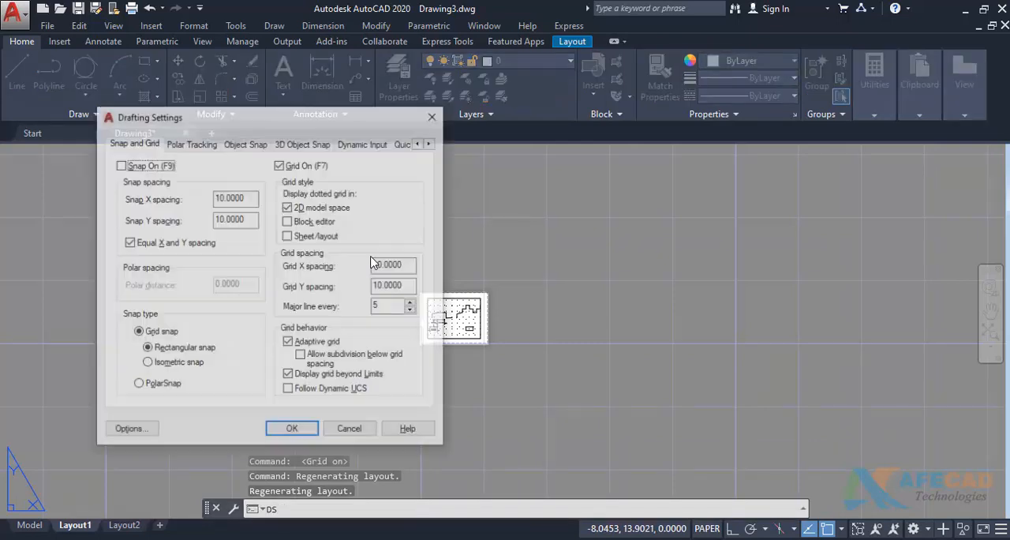
pyautogui.click(293, 239)
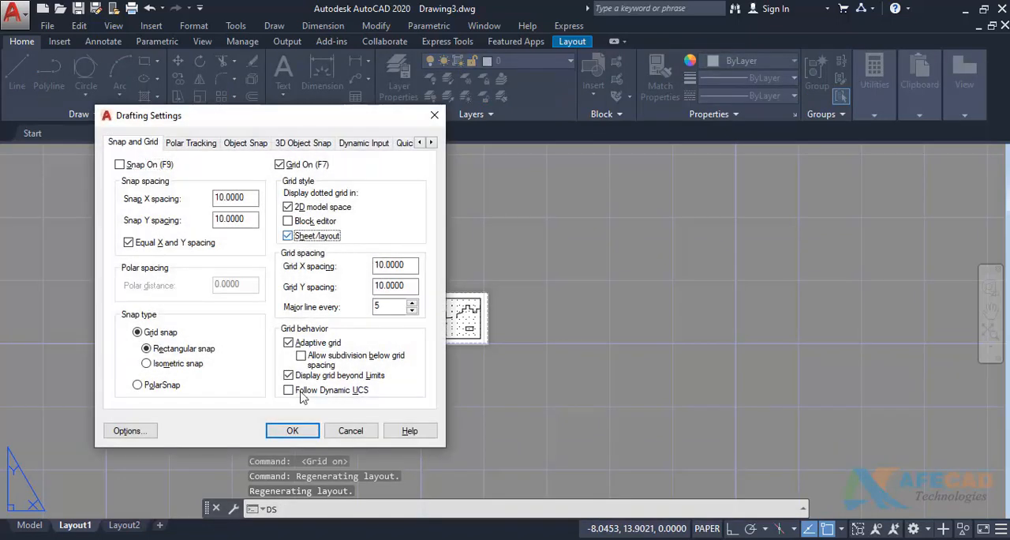
pyautogui.click(292, 430)
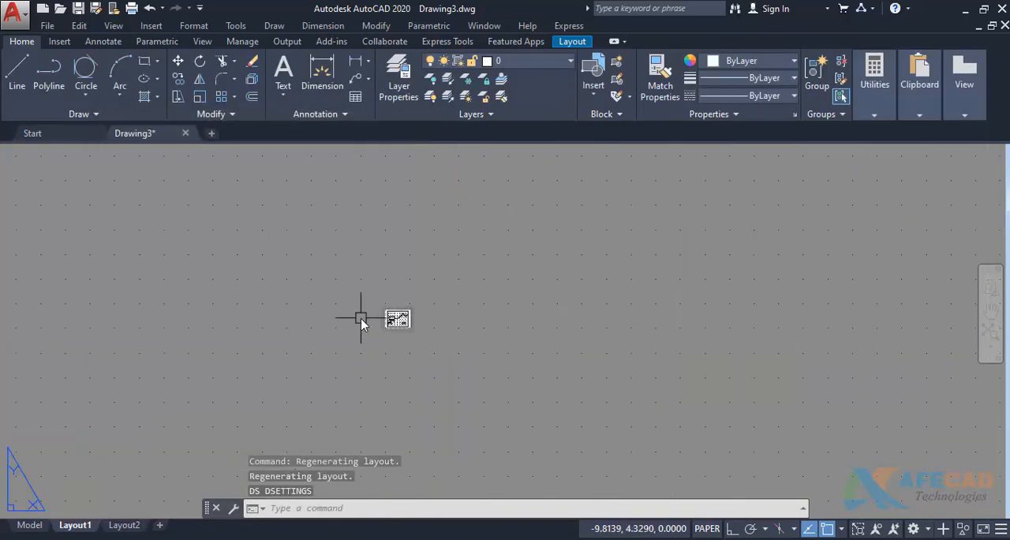
pyautogui.scroll(-6, 361, 318)
pyautogui.scroll(10, 367, 325)
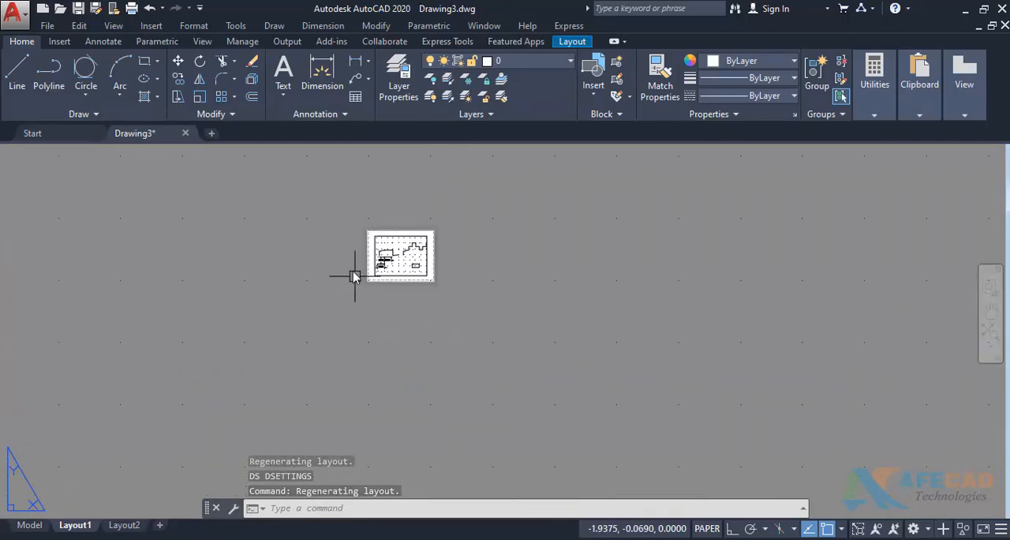
pyautogui.moveTo(354, 275); pyautogui.dragTo(392, 316, button='middle')
pyautogui.scroll(4, 392, 316)
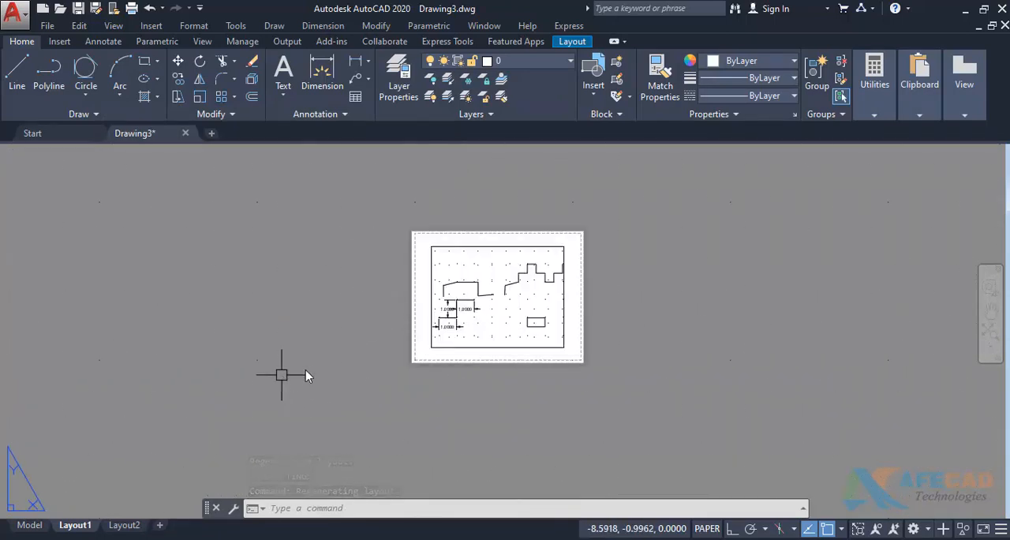
pyautogui.scroll(3, 345, 347)
pyautogui.moveTo(345, 347); pyautogui.dragTo(311, 392, button='middle')
# - Disable the dotted grid style for both 2D model space and Sheet/layout, and apply the drafting settings
pyautogui.write('ds')
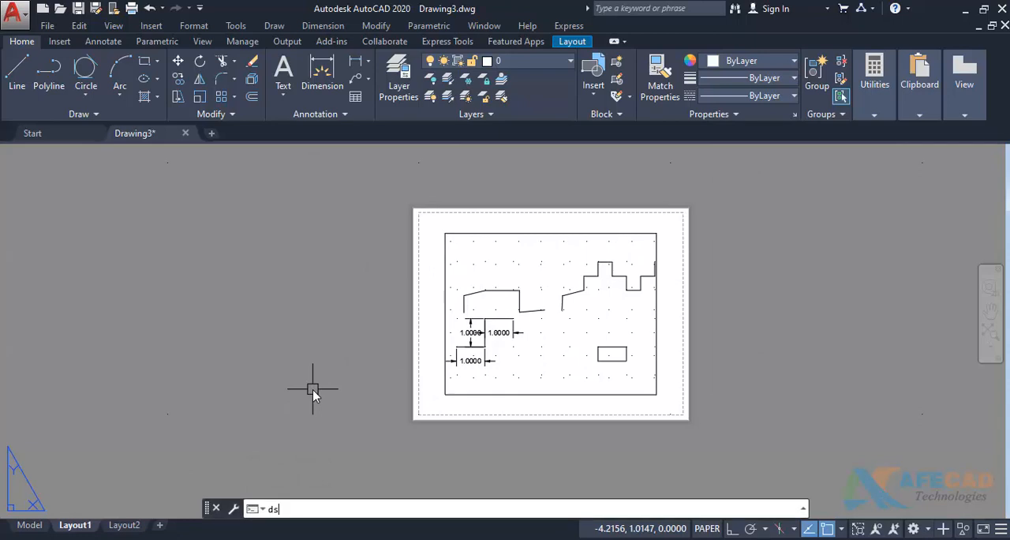
pyautogui.press('Return')
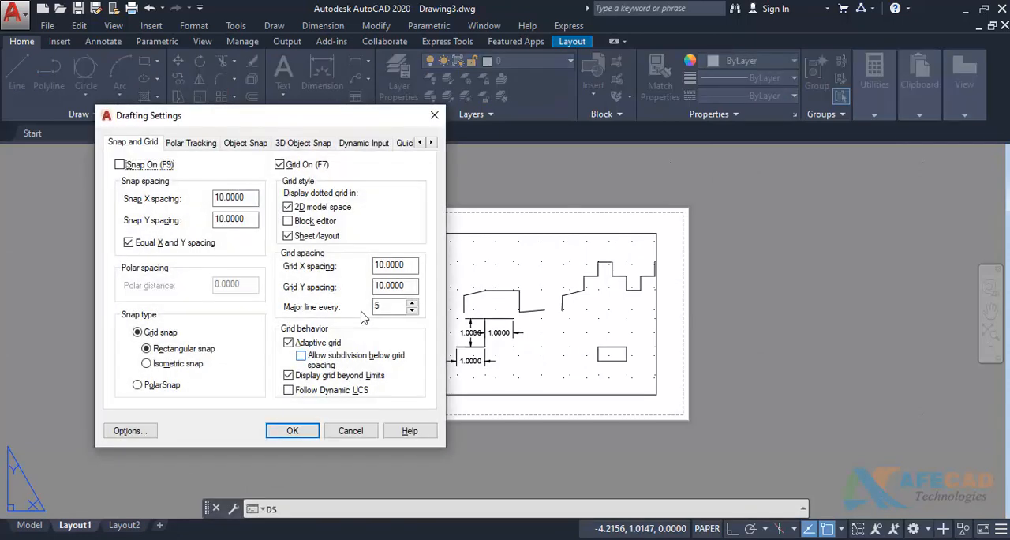
pyautogui.click(300, 209)
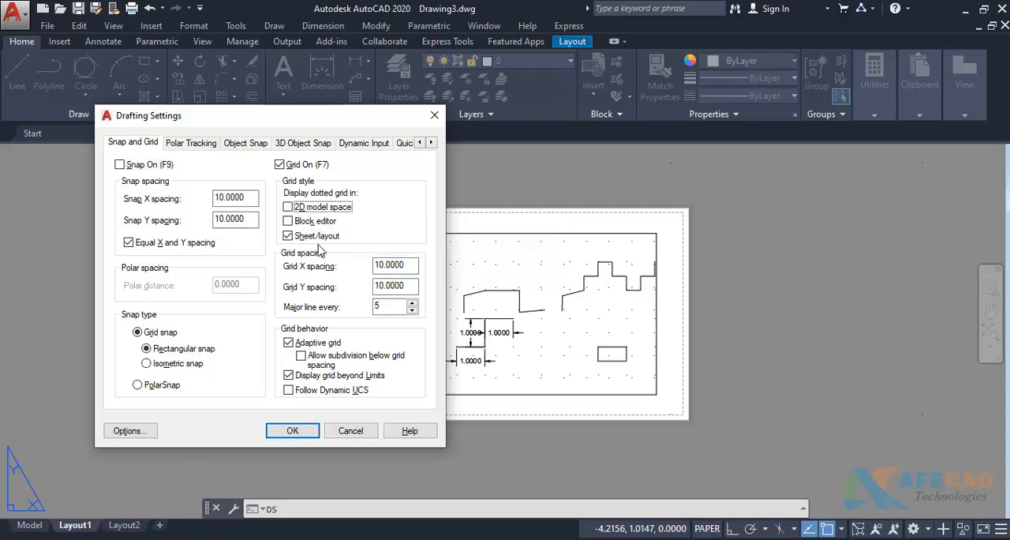
pyautogui.click(289, 236)
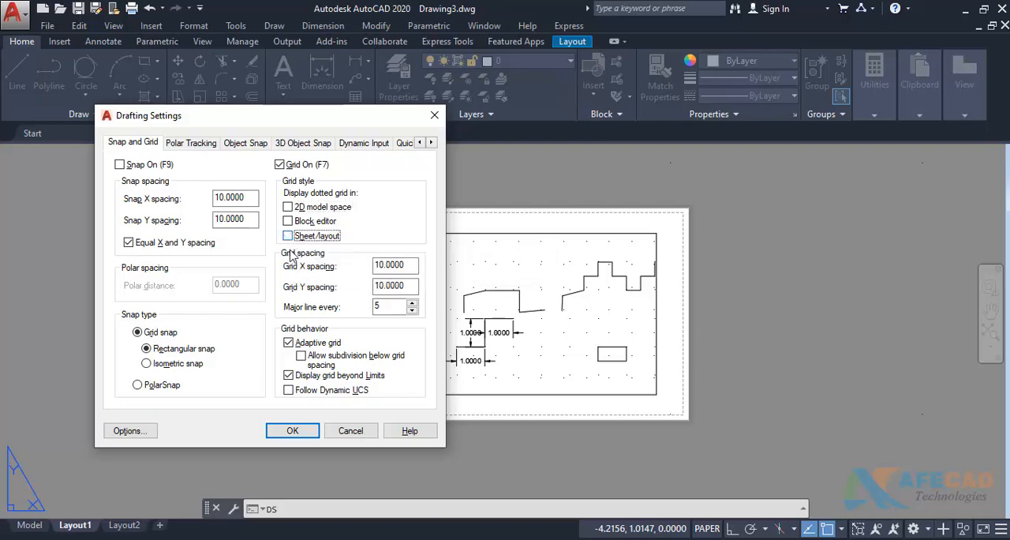
pyautogui.click(292, 431)
pyautogui.scroll(-5, 379, 368)
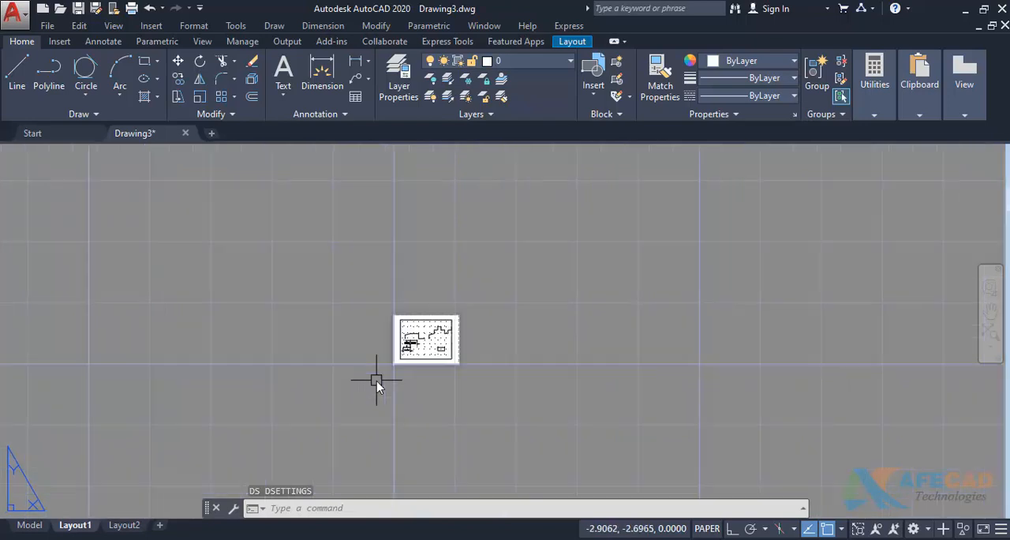
pyautogui.scroll(8, 376, 381)
pyautogui.moveTo(433, 344); pyautogui.dragTo(408, 430, button='middle')
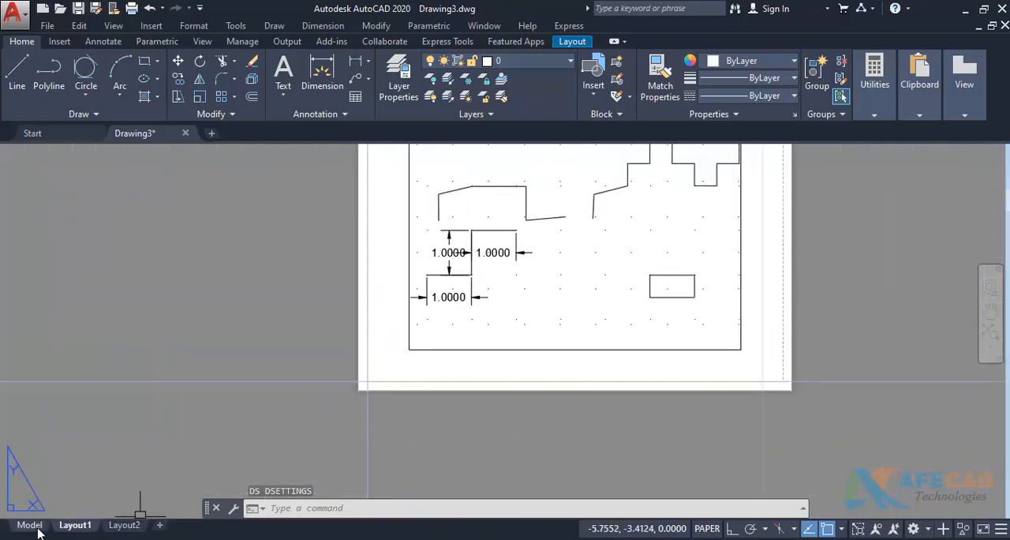
# - Return to model space and set the snap X spacing to 0.5 in the drafting settings, with Y kept equal
pyautogui.click(31, 527)
pyautogui.scroll(4, 363, 355)
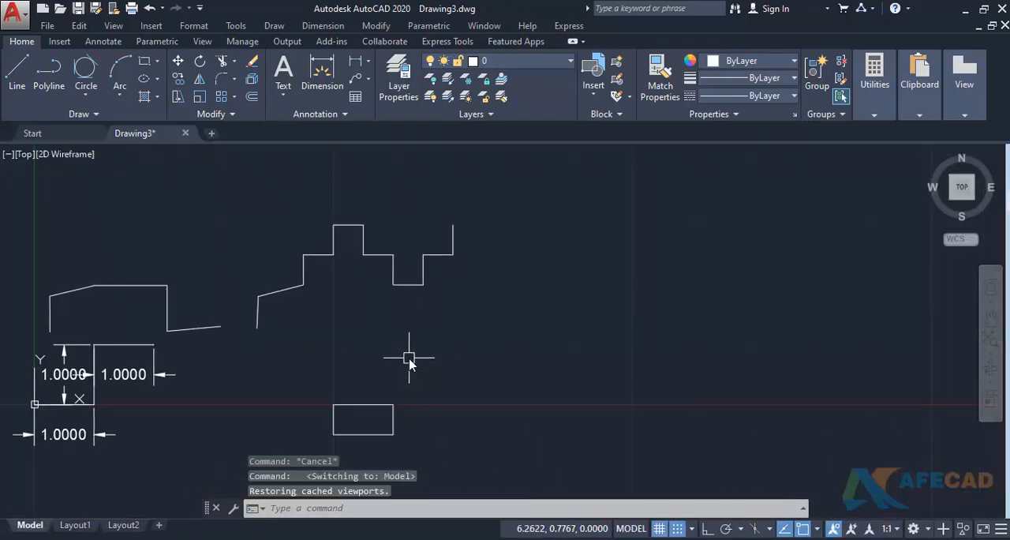
pyautogui.write('ds')
pyautogui.press('Return')
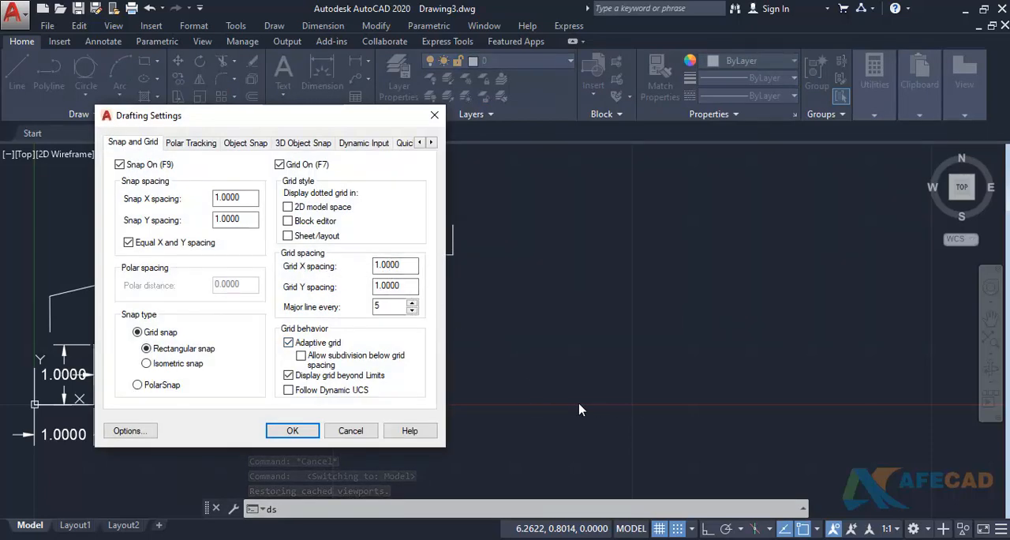
pyautogui.doubleClick(243, 206)
pyautogui.write('.5')
pyautogui.click(239, 219)
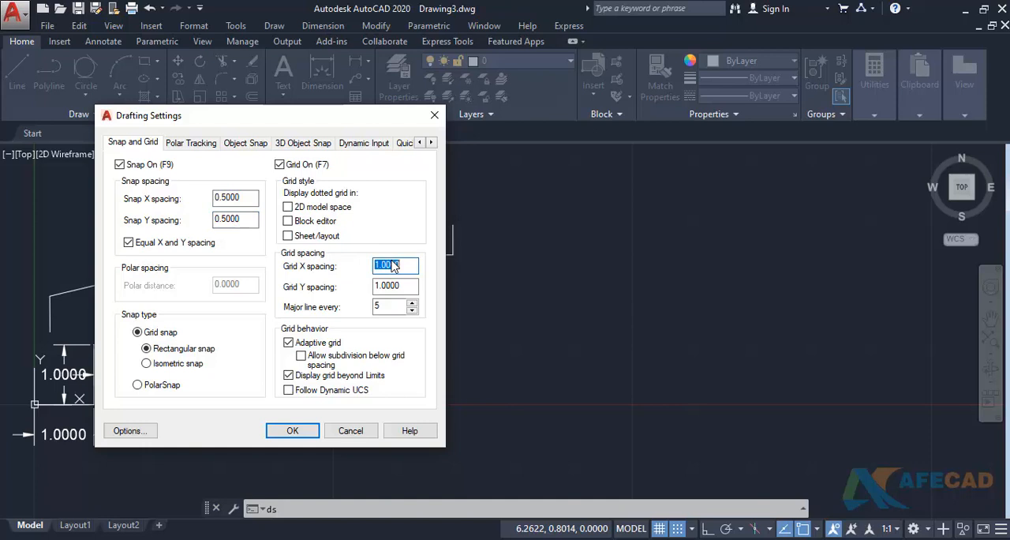
# - Set the grid X and Y spacing to 0.5 and apply the drafting settings
pyautogui.write('.5')
pyautogui.click(387, 285)
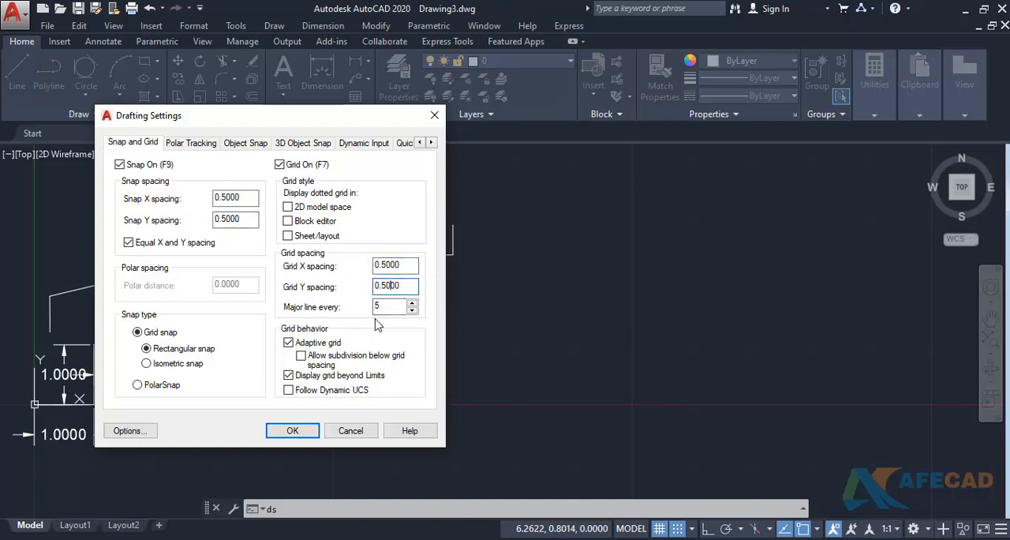
pyautogui.moveTo(272, 118)
pyautogui.mouseDown()
pyautogui.moveTo(254, 74)
pyautogui.moveTo(191, 59)
pyautogui.moveTo(231, 58)
pyautogui.moveTo(225, 38)
pyautogui.mouseUp()
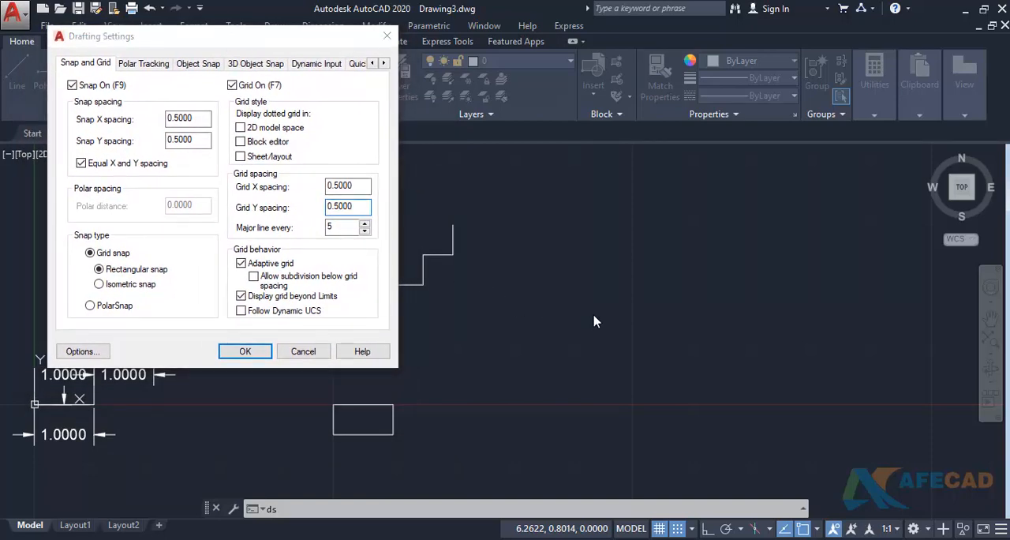
pyautogui.click(246, 352)
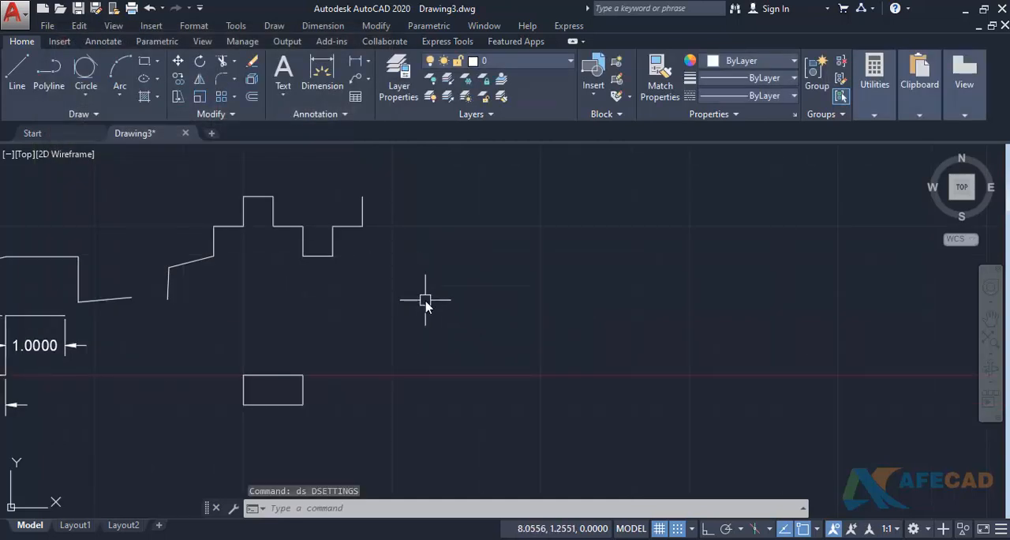
pyautogui.moveTo(542, 326); pyautogui.dragTo(543, 373)
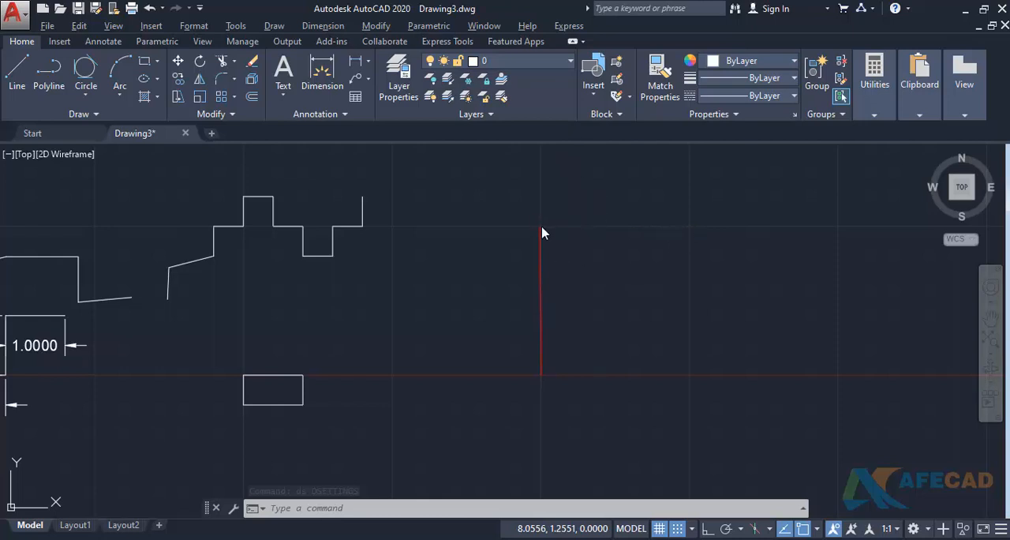
pyautogui.moveTo(620, 234); pyautogui.dragTo(689, 233)
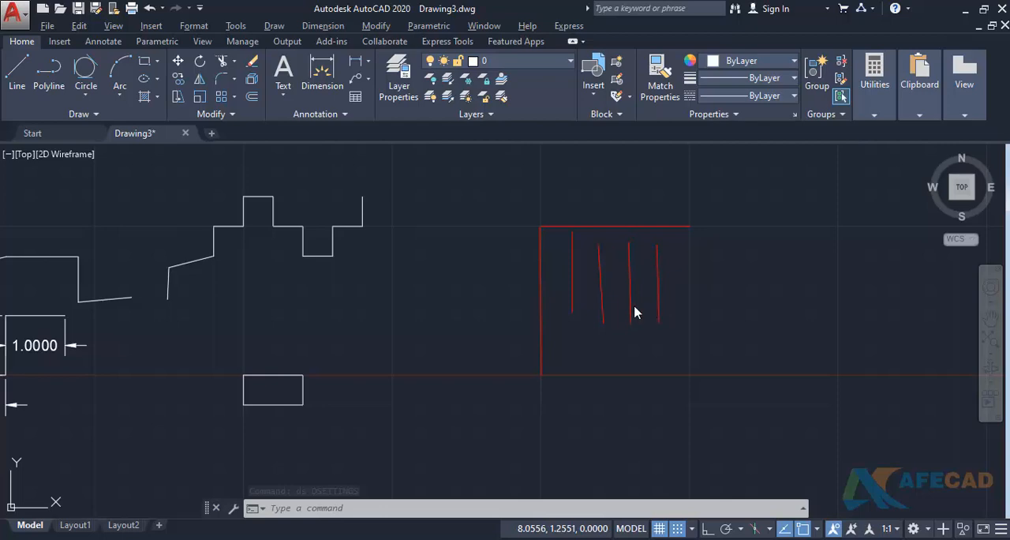
pyautogui.press('Escape')
# - Set the grid's major line frequency to every 10 lines, apply the drafting settings and inspect the grid
pyautogui.write('ds')
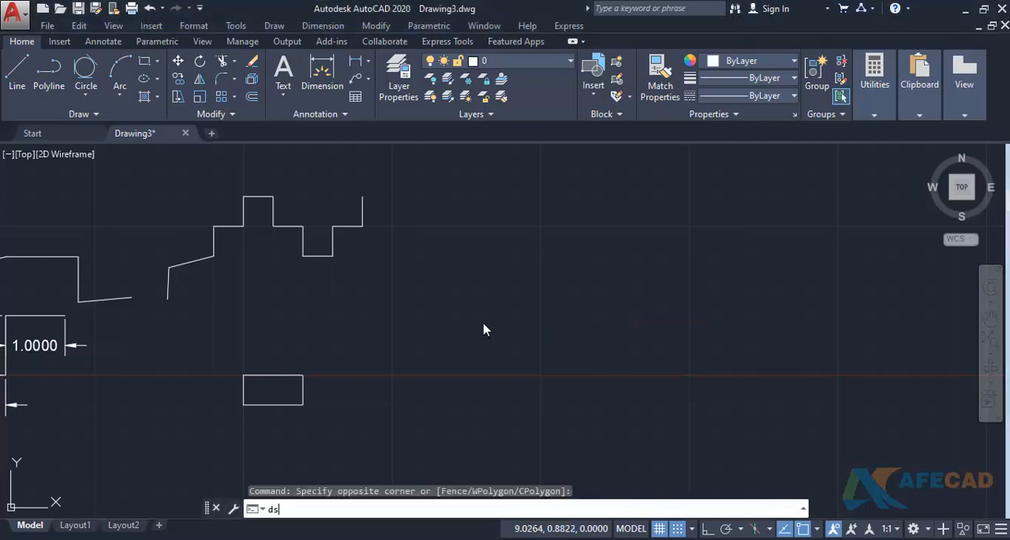
pyautogui.press('Return')
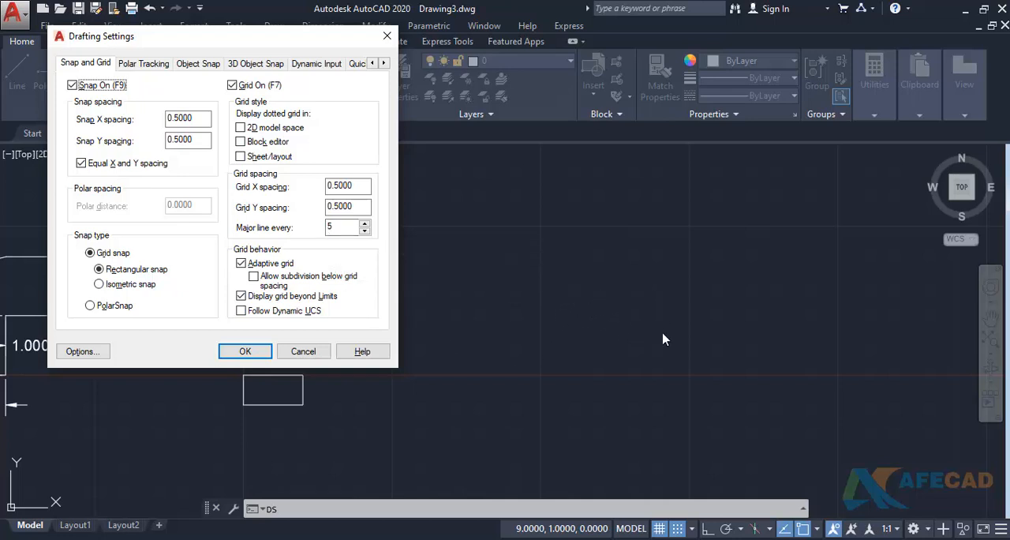
pyautogui.doubleClick(336, 229)
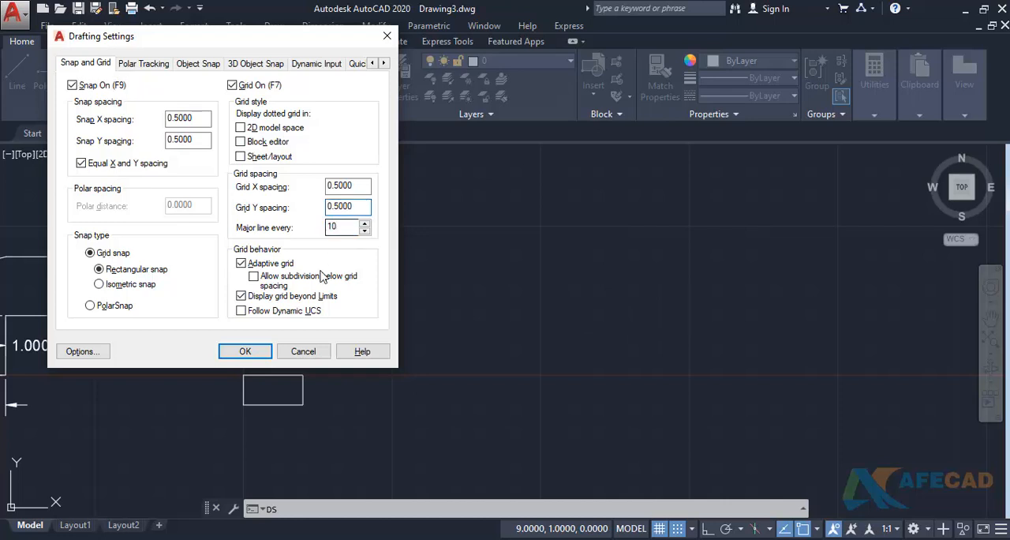
pyautogui.click(259, 351)
pyautogui.scroll(-3, 412, 343)
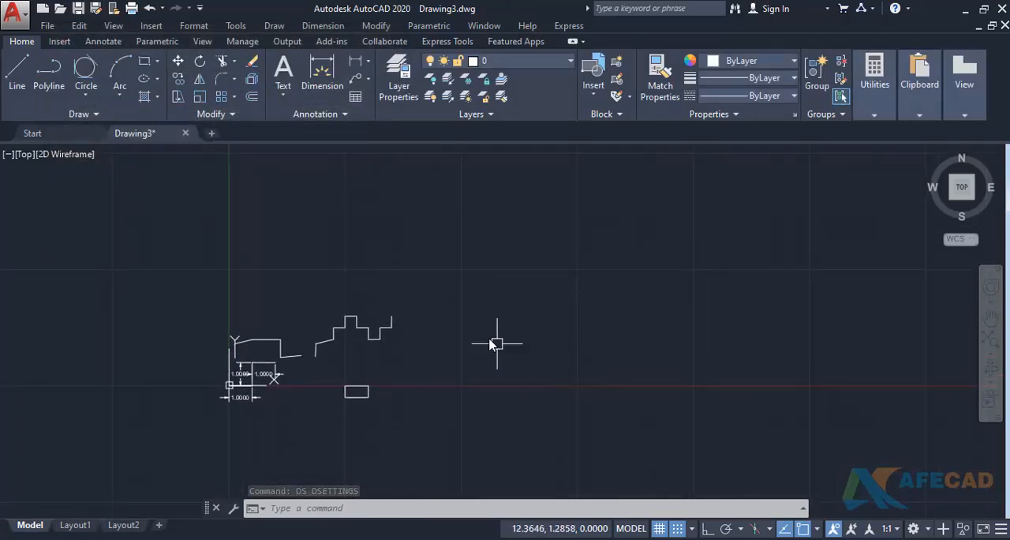
pyautogui.scroll(2, 473, 290)
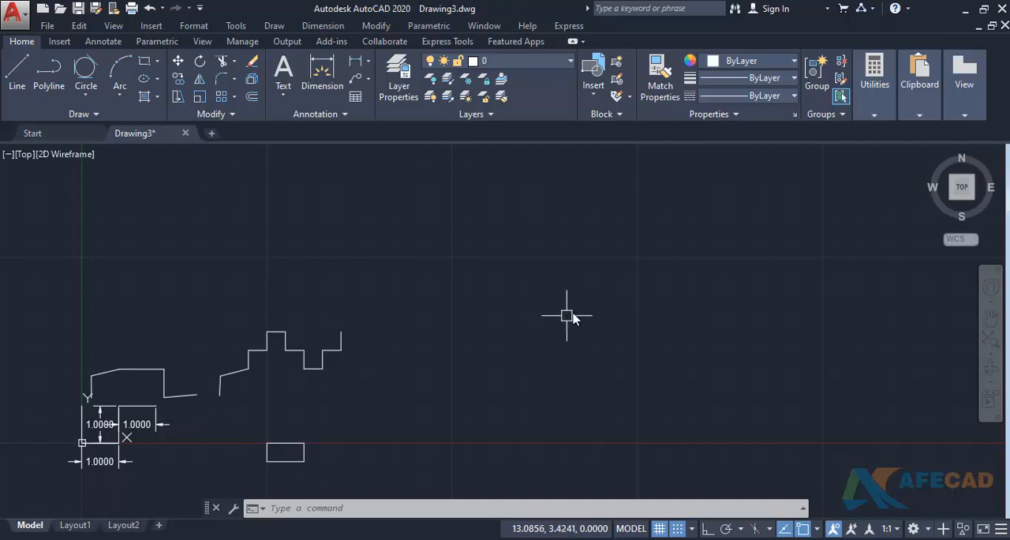
pyautogui.scroll(-2, 619, 290)
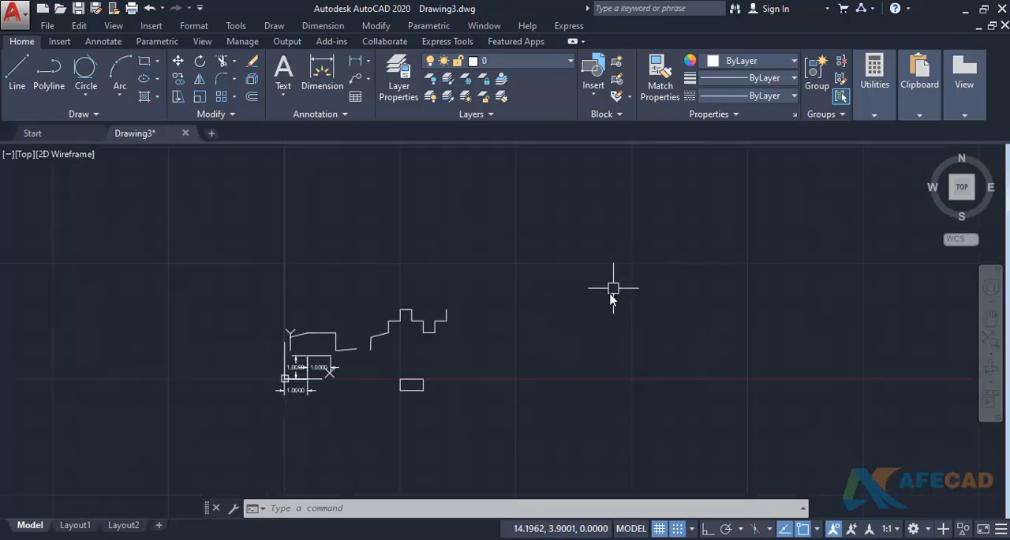
# - Set the grid's major line frequency to every 5 lines and apply the drafting settings
pyautogui.write('ds')
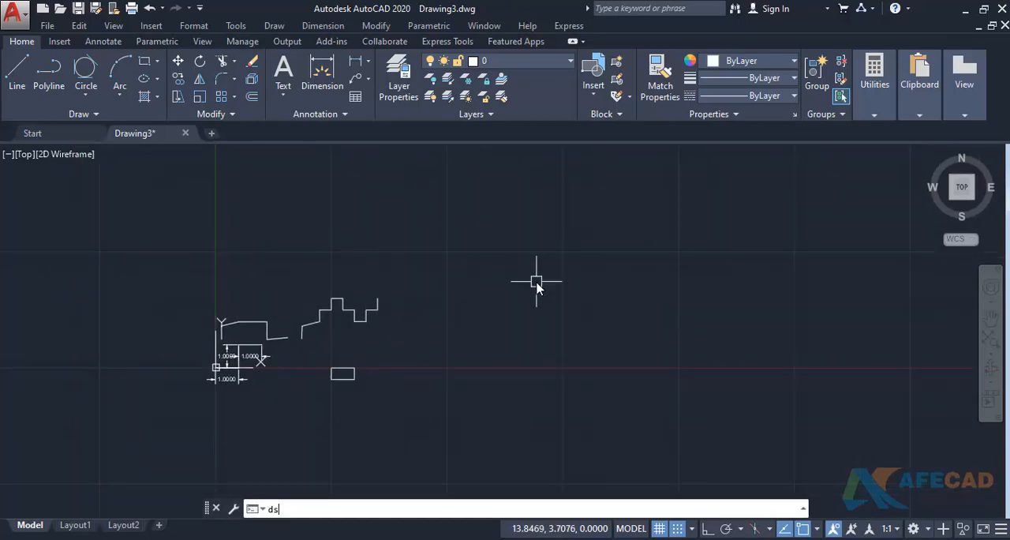
pyautogui.press('Return')
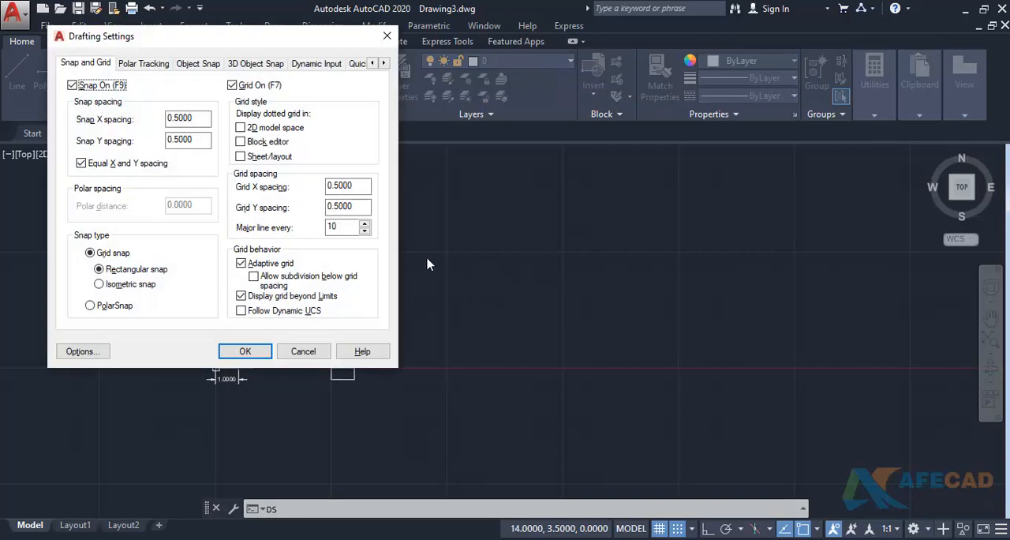
pyautogui.write('5')
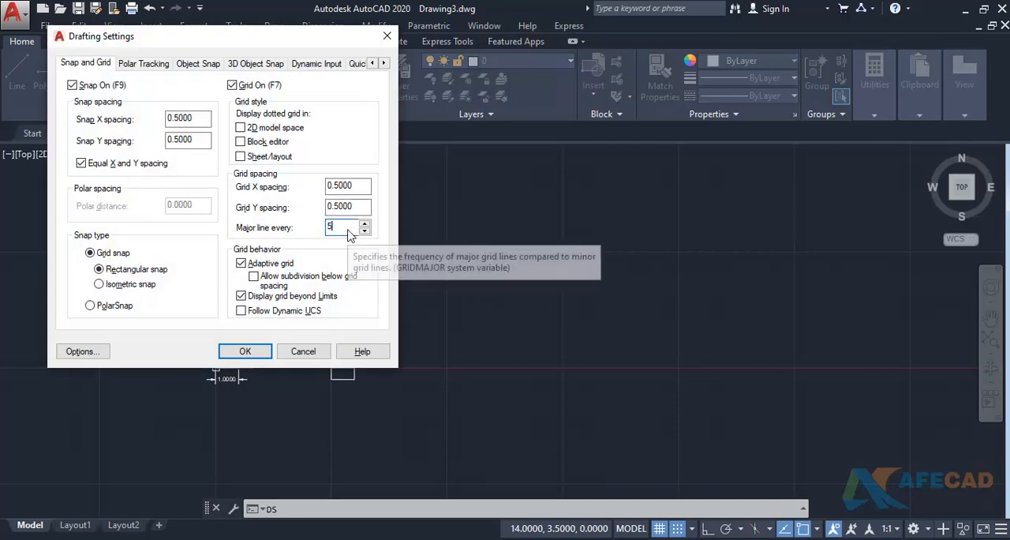
pyautogui.hotkey('shift', 'Tab')
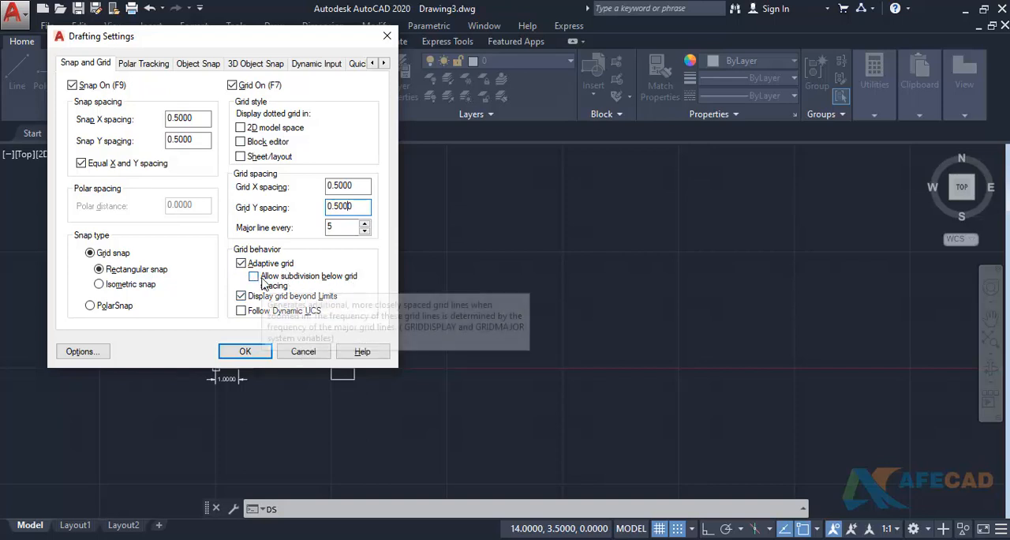
pyautogui.click(237, 351)
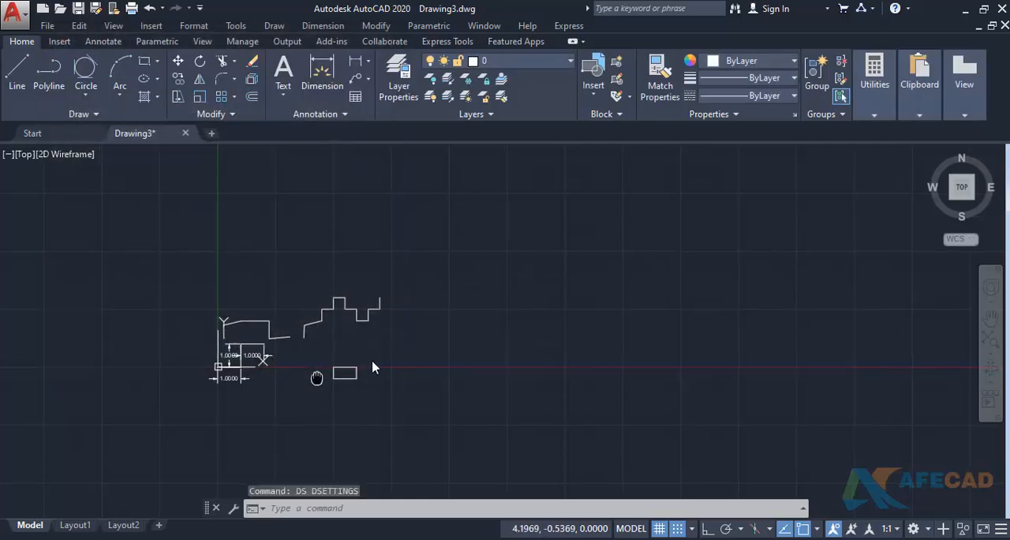
# - Examine how the adaptive grid around the small rectangle behaves at different zoom levels
pyautogui.scroll(2, 390, 334)
pyautogui.scroll(10, 354, 339)
pyautogui.moveTo(354, 338)
pyautogui.mouseDown(button='middle')
pyautogui.moveTo(351, 312)
pyautogui.moveTo(204, 284)
pyautogui.mouseUp(button='middle')
pyautogui.scroll(-6, 211, 289)
pyautogui.moveTo(415, 307); pyautogui.dragTo(63, 317, button='middle')
pyautogui.moveTo(318, 302); pyautogui.dragTo(195, 307, button='middle')
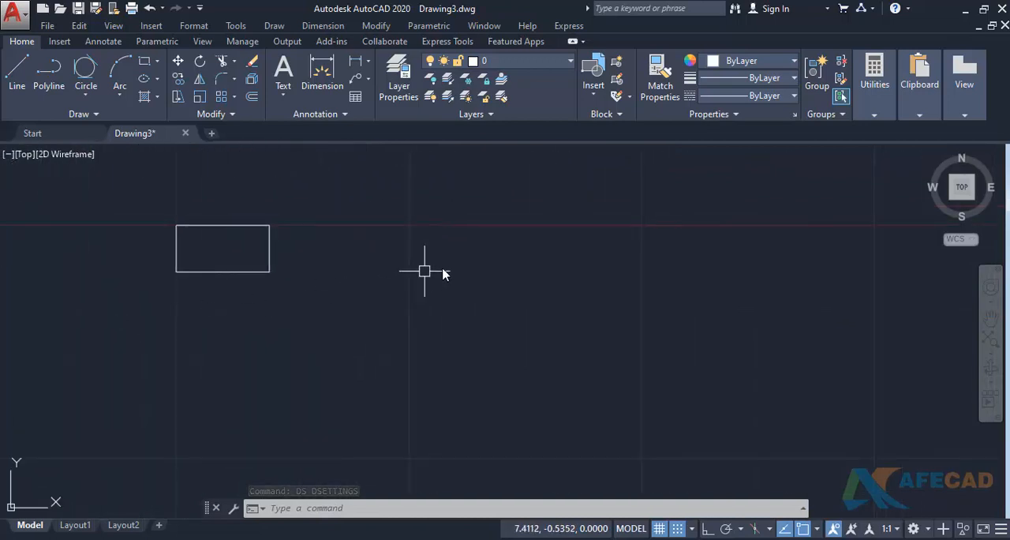
pyautogui.scroll(3, 426, 269)
pyautogui.scroll(2, 428, 279)
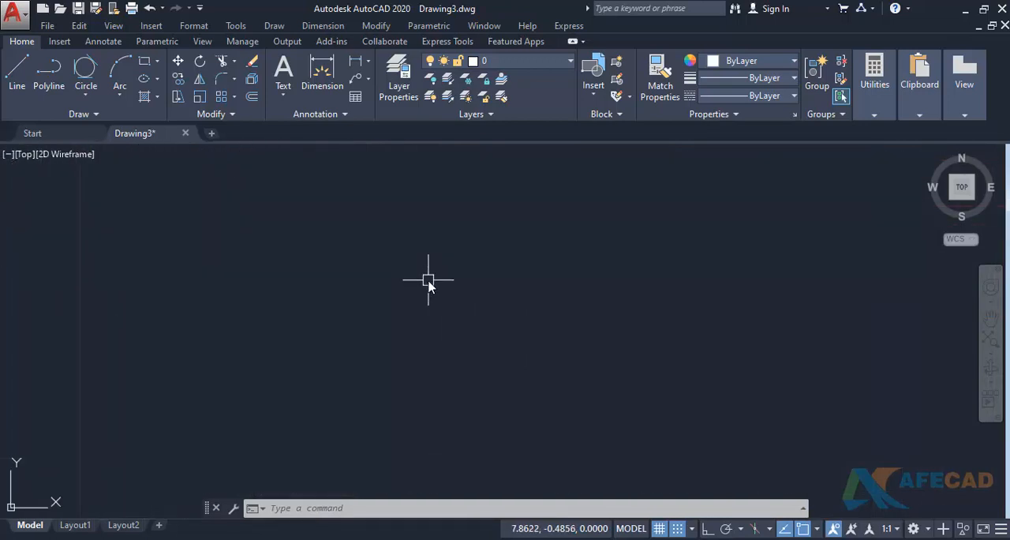
pyautogui.moveTo(441, 256); pyautogui.dragTo(455, 384, button='middle')
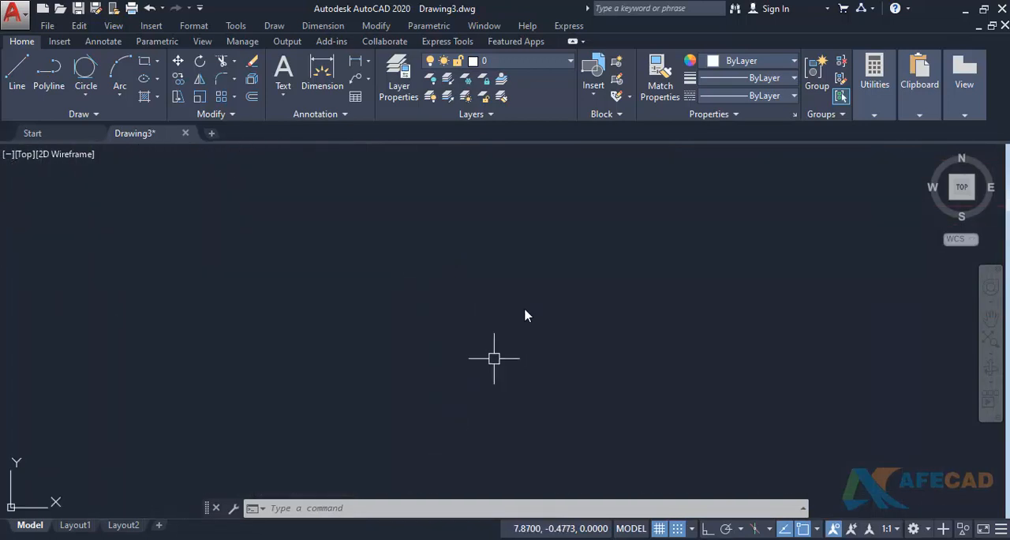
pyautogui.moveTo(524, 294)
pyautogui.mouseDown(button='middle')
pyautogui.moveTo(507, 341)
pyautogui.moveTo(438, 272)
pyautogui.mouseUp(button='middle')
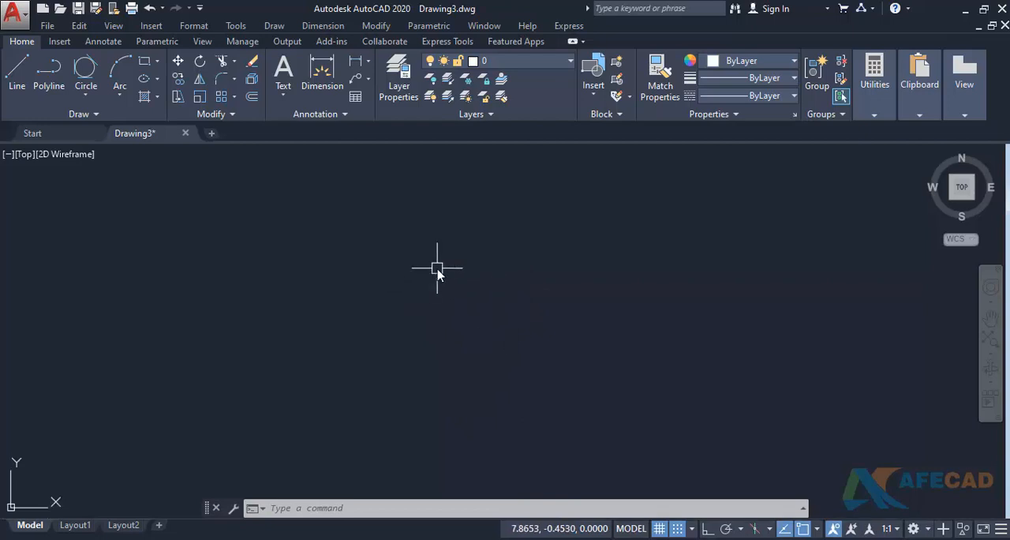
pyautogui.scroll(-14, 438, 266)
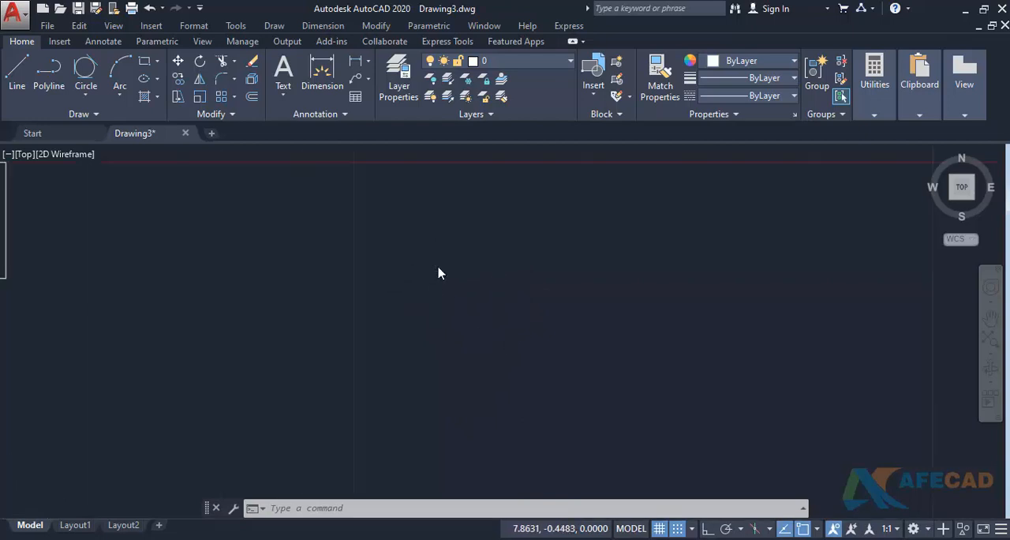
pyautogui.scroll(-5, 438, 268)
pyautogui.scroll(7, 437, 269)
pyautogui.scroll(-2, 438, 268)
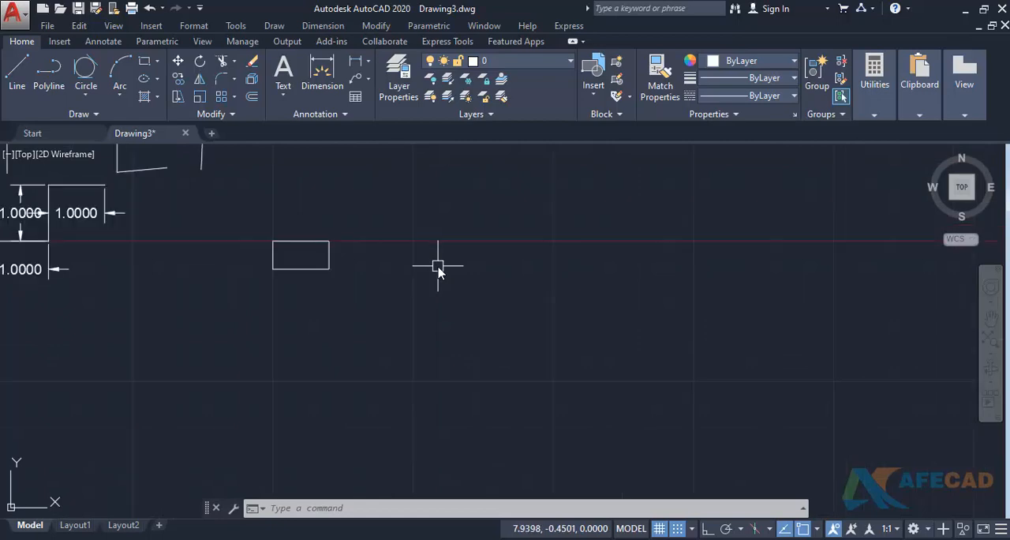
pyautogui.scroll(2, 438, 268)
# - Allow subdivision below grid spacing, apply the drafting settings and inspect the grid at close magnification
pyautogui.write('ds')
pyautogui.press('Return')
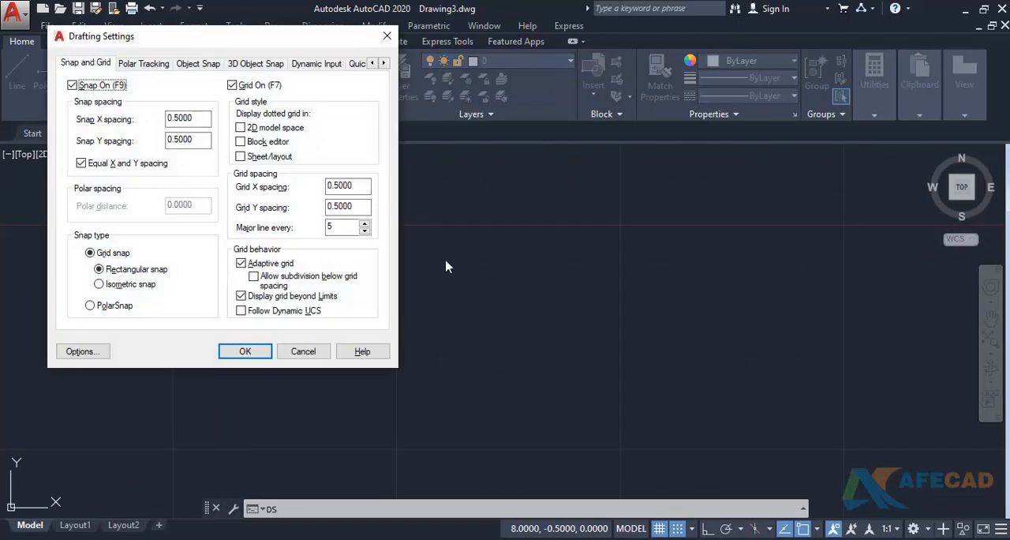
pyautogui.click(254, 278)
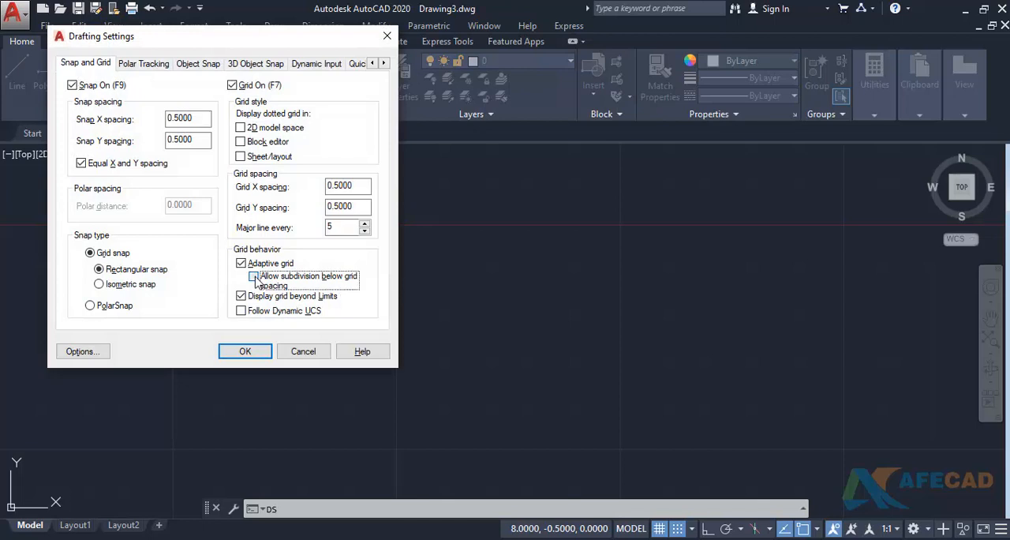
pyautogui.click(240, 352)
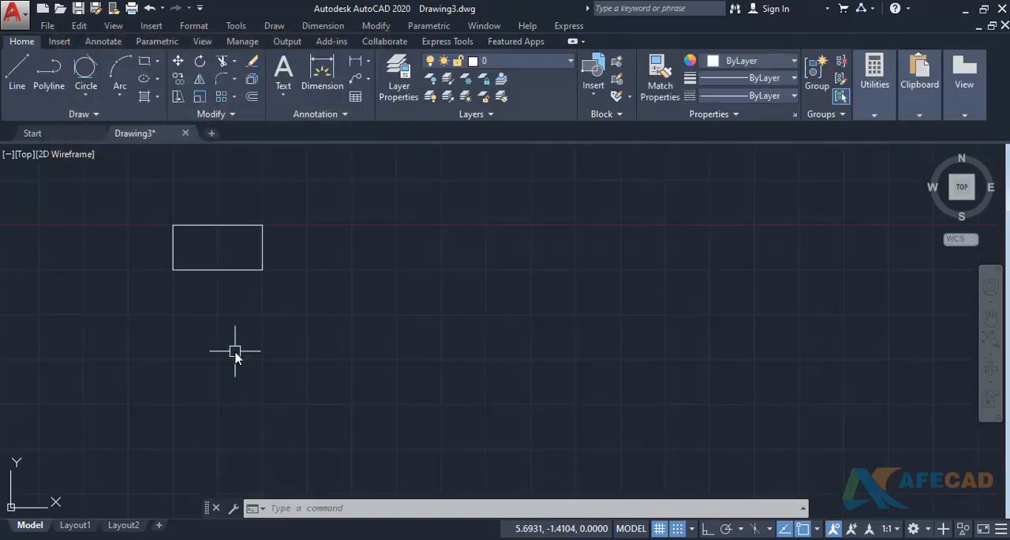
pyautogui.scroll(3, 391, 304)
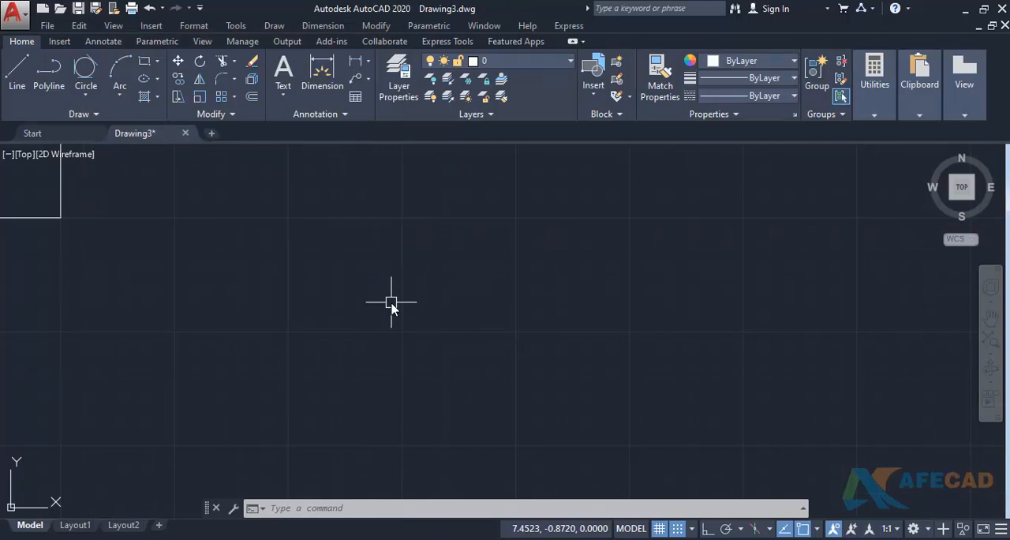
pyautogui.scroll(4, 392, 305)
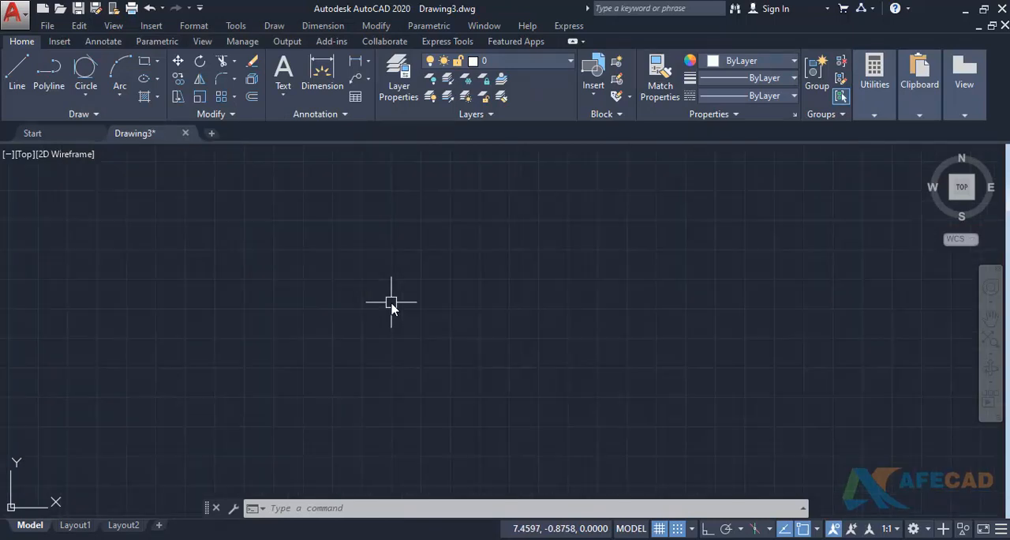
pyautogui.scroll(3, 392, 304)
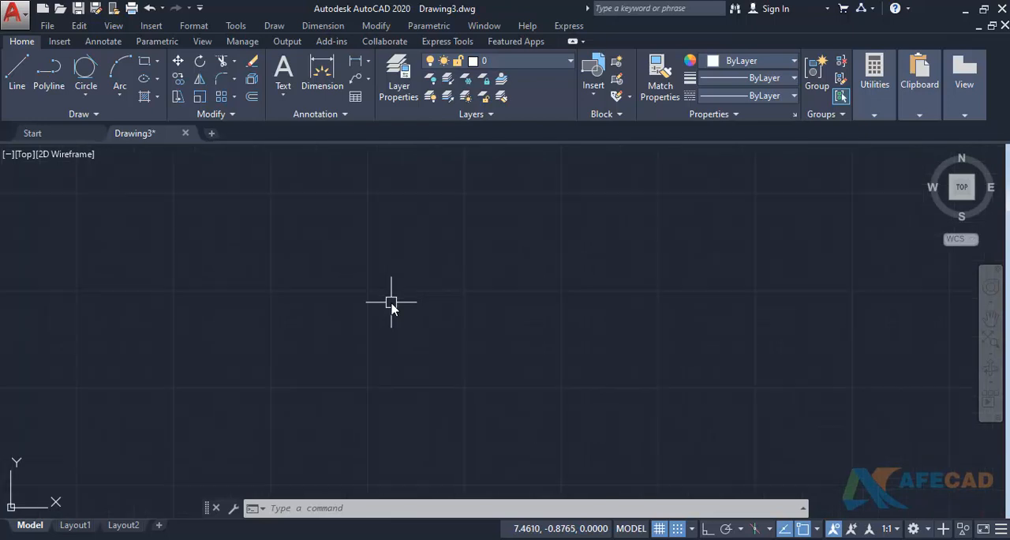
pyautogui.scroll(2, 391, 305)
pyautogui.scroll(2, 391, 304)
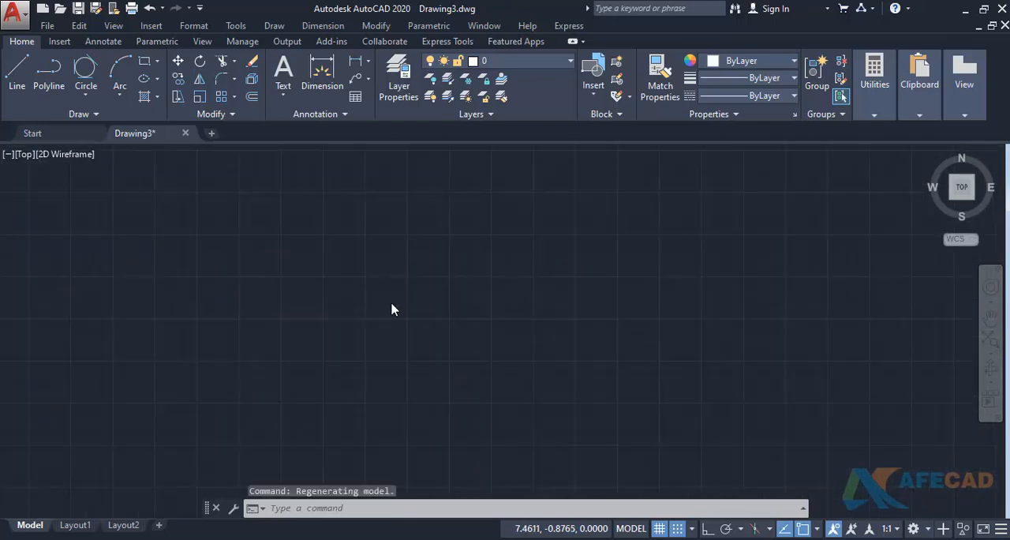
pyautogui.scroll(2, 392, 304)
pyautogui.scroll(2, 392, 304)
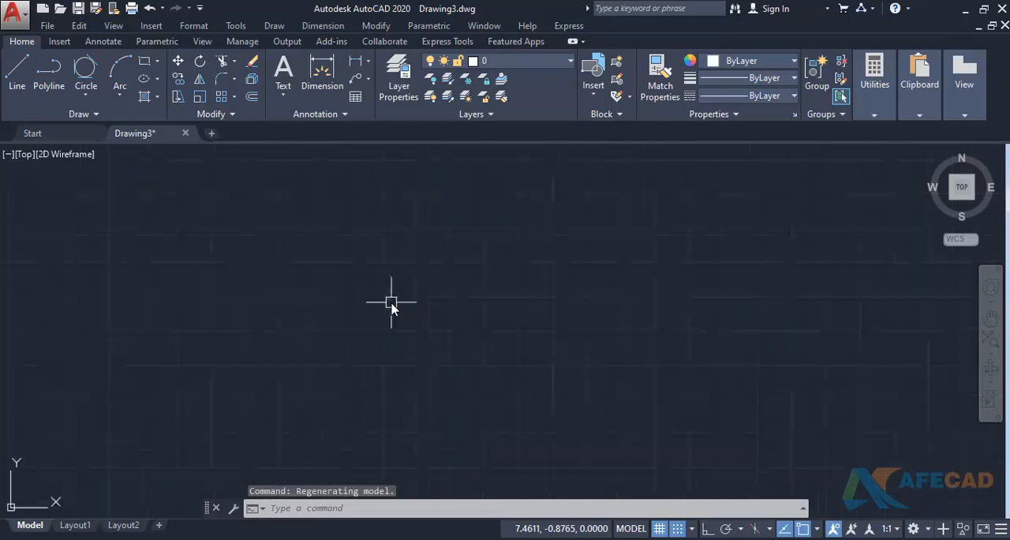
# - Turn off subdivision below grid spacing in the drafting settings
pyautogui.write('DS')
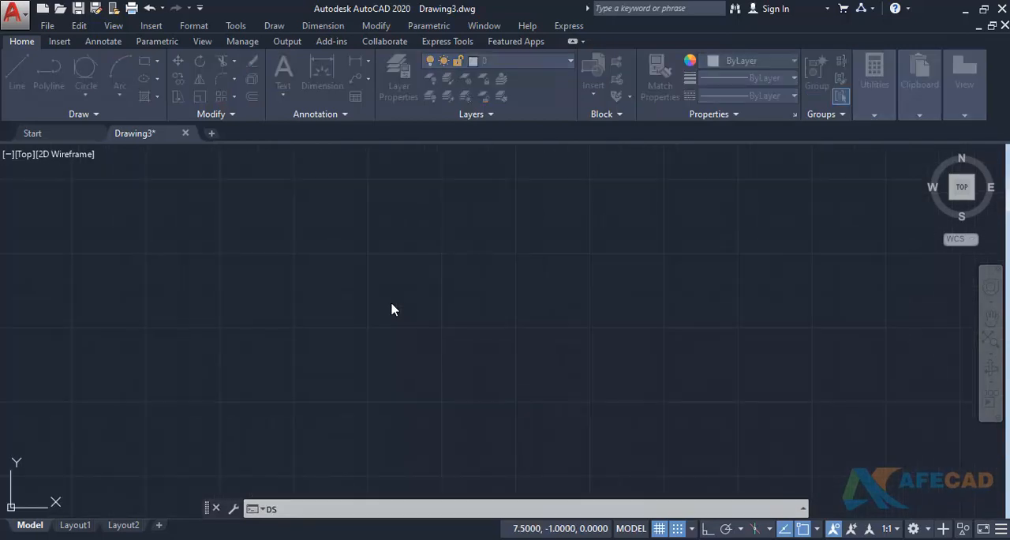
pyautogui.press('Return')
pyautogui.click(253, 277)
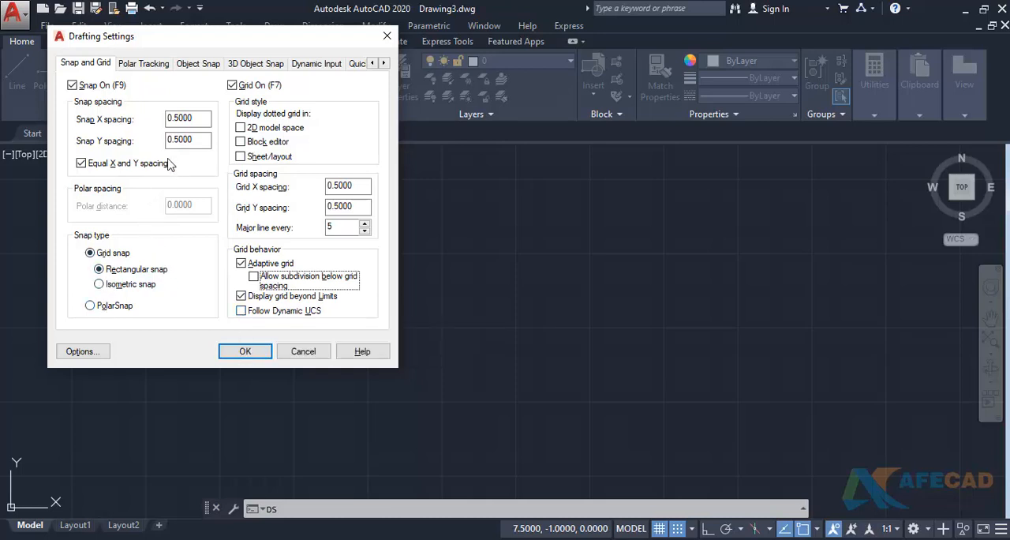
# - Review the polar tracking settings, leave Polar Tracking off and apply the drafting settings
pyautogui.click(142, 63)
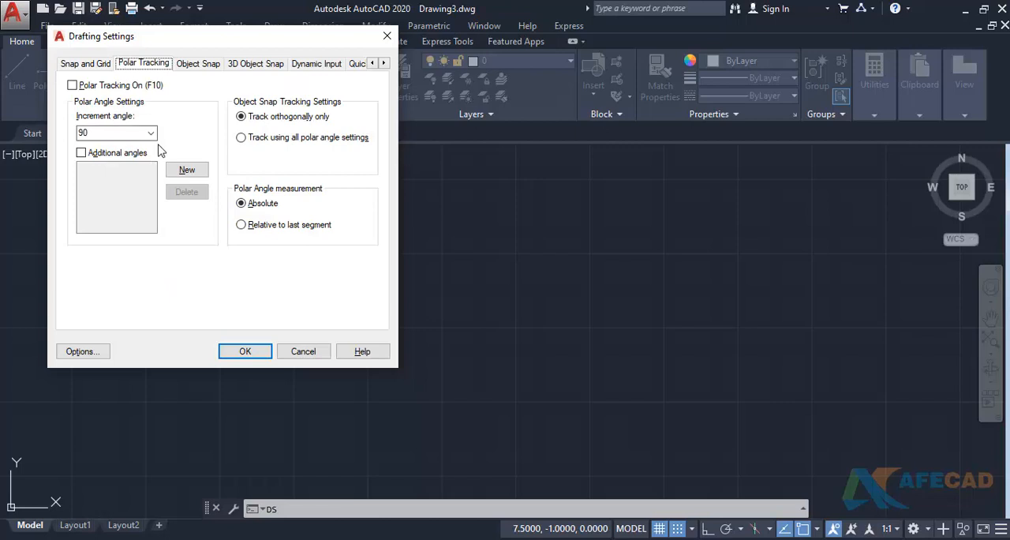
pyautogui.click(72, 86)
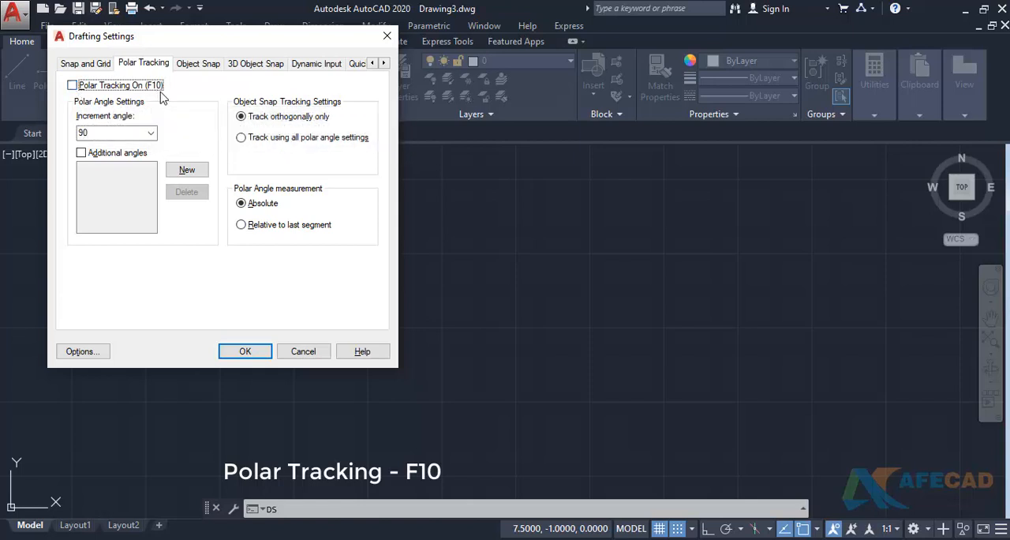
pyautogui.click(253, 352)
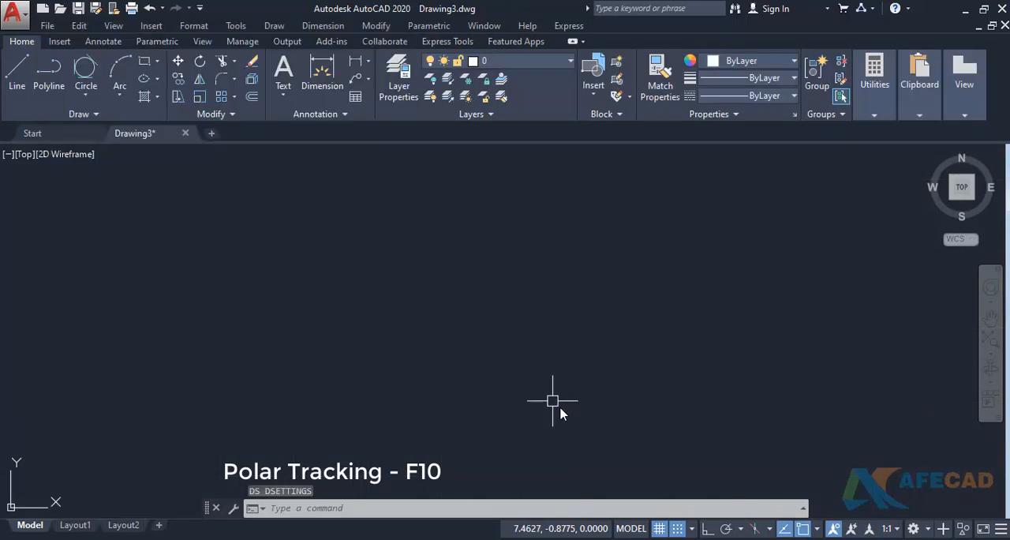
# - Toggle polar tracking on and off again, and view its list of preset tracking angles
pyautogui.click(729, 533)
pyautogui.click(728, 533)
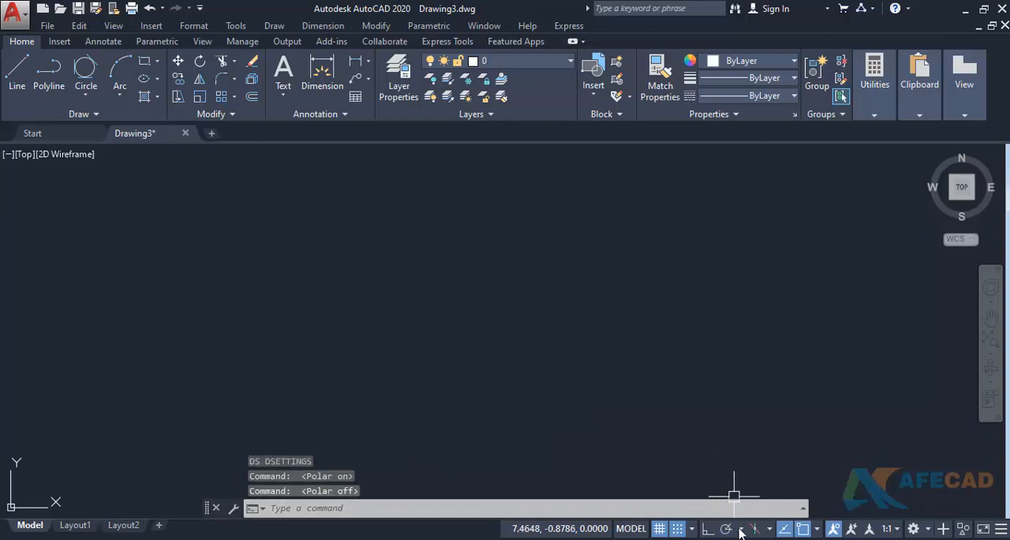
pyautogui.click(741, 529)
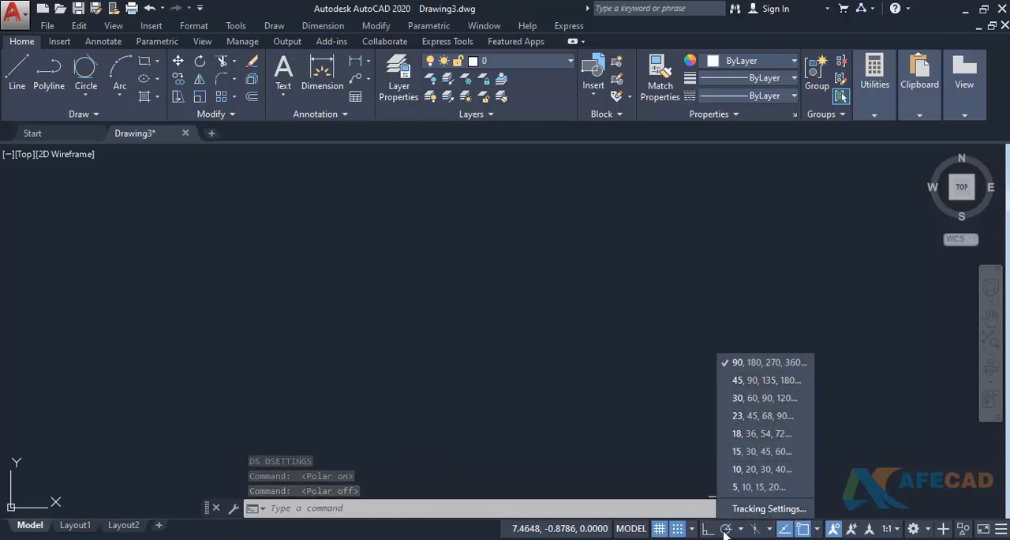
pyautogui.click(469, 537)
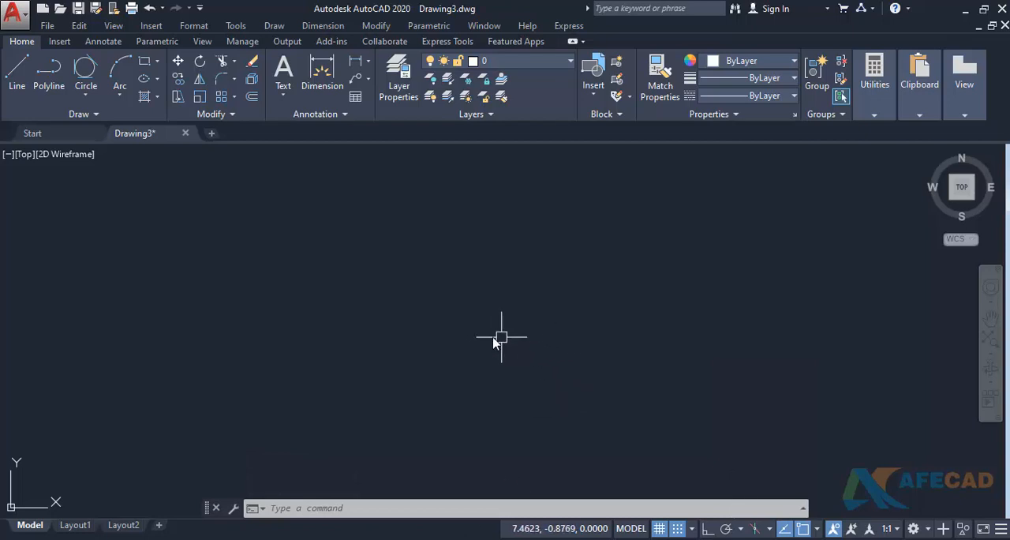
# - Start a line in the empty area to the right of the existing shapes and turn off snap mode while it is in progress
pyautogui.write('1')
pyautogui.press('Return')
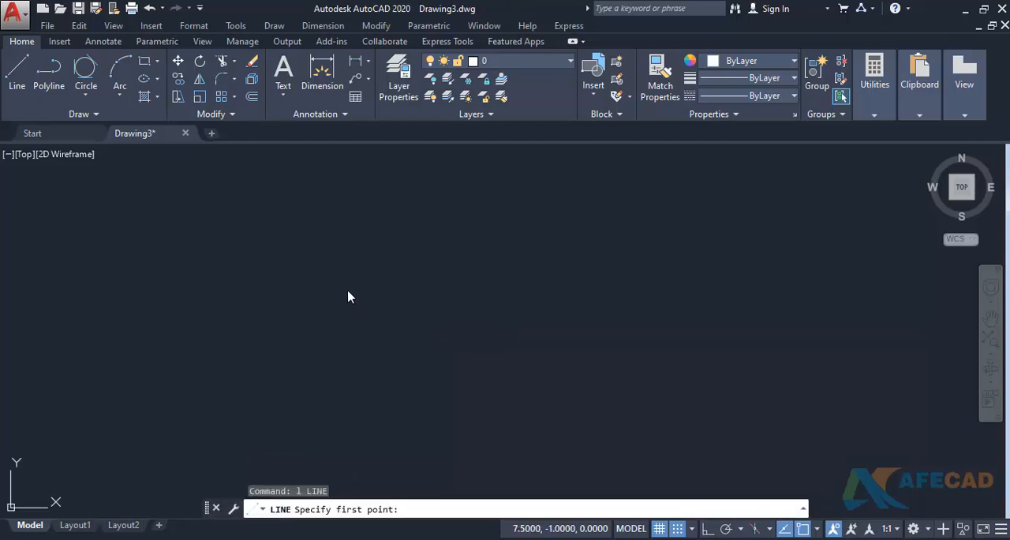
pyautogui.click(481, 329)
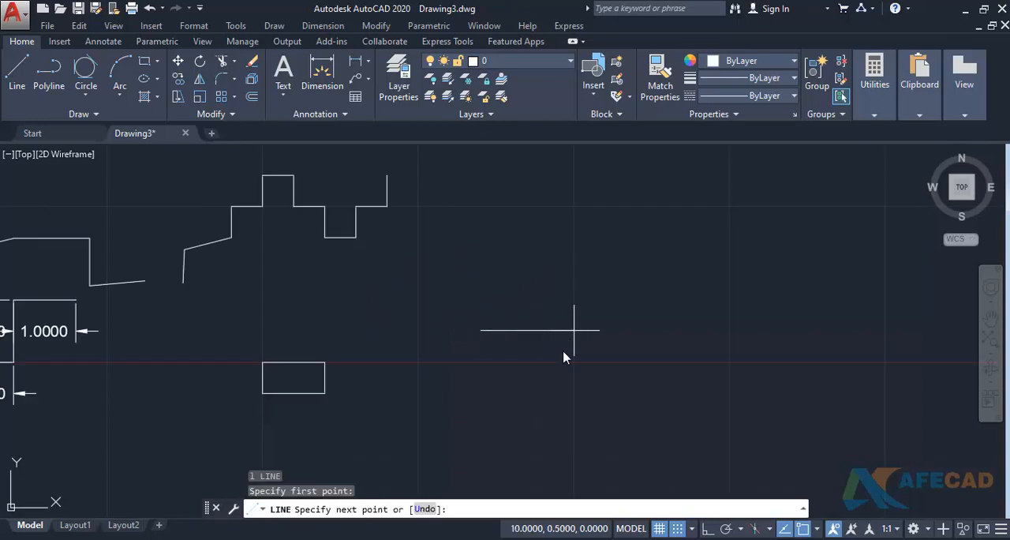
pyautogui.click(676, 528)
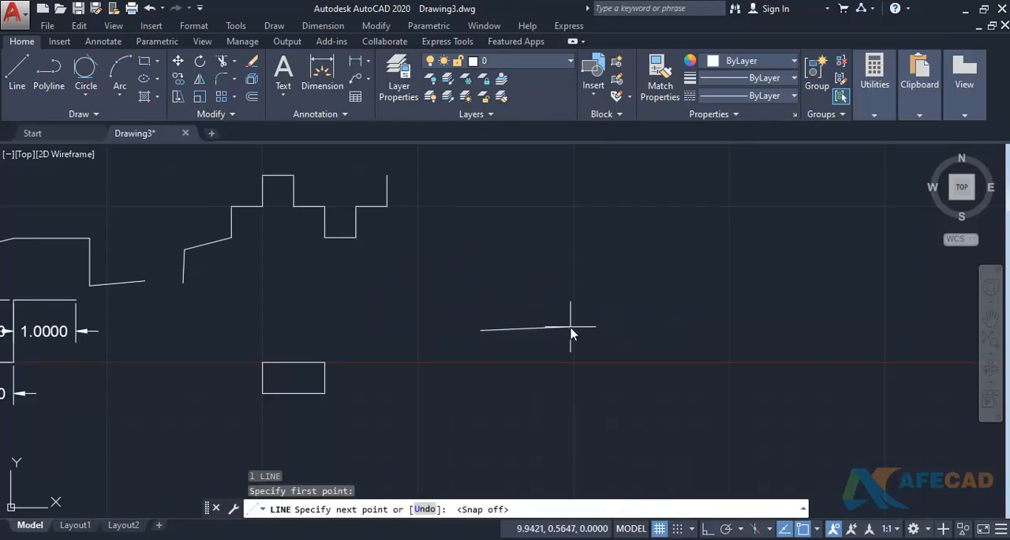
pyautogui.moveTo(571, 331); pyautogui.dragTo(456, 369, button='middle')
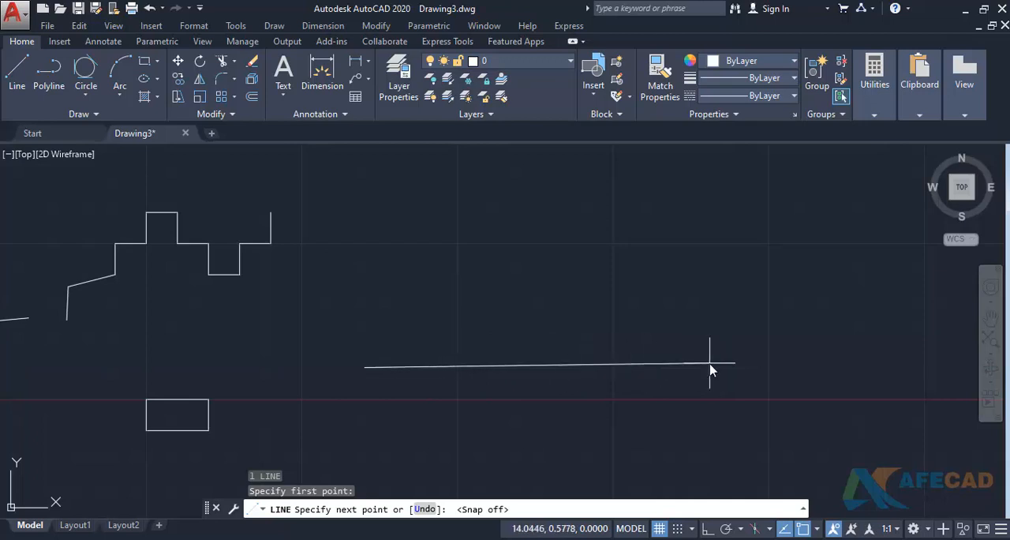
# - Turn on polar tracking and preview the line's next point along the horizontal tracking directions
pyautogui.click(725, 527)
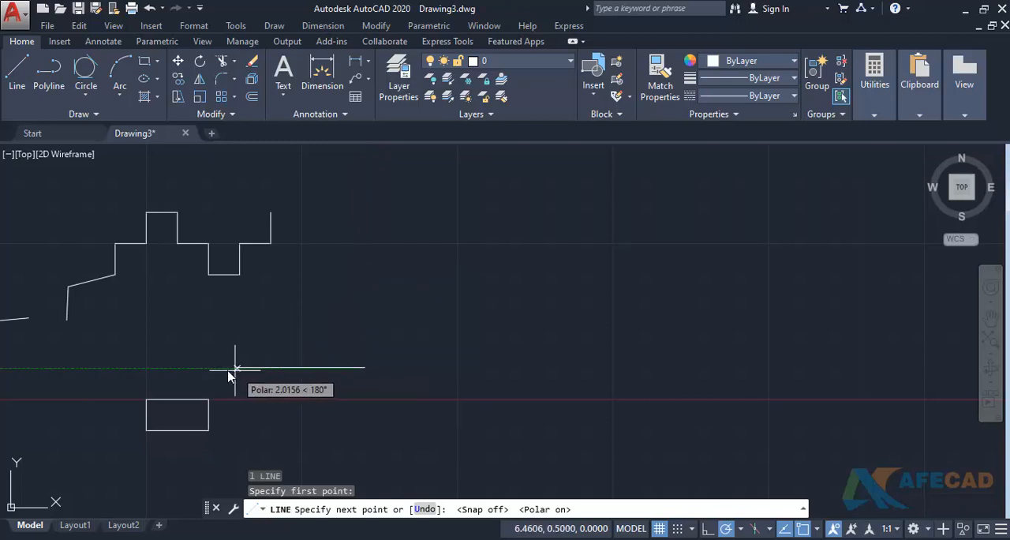
pyautogui.moveTo(291, 382); pyautogui.dragTo(318, 275, button='middle')
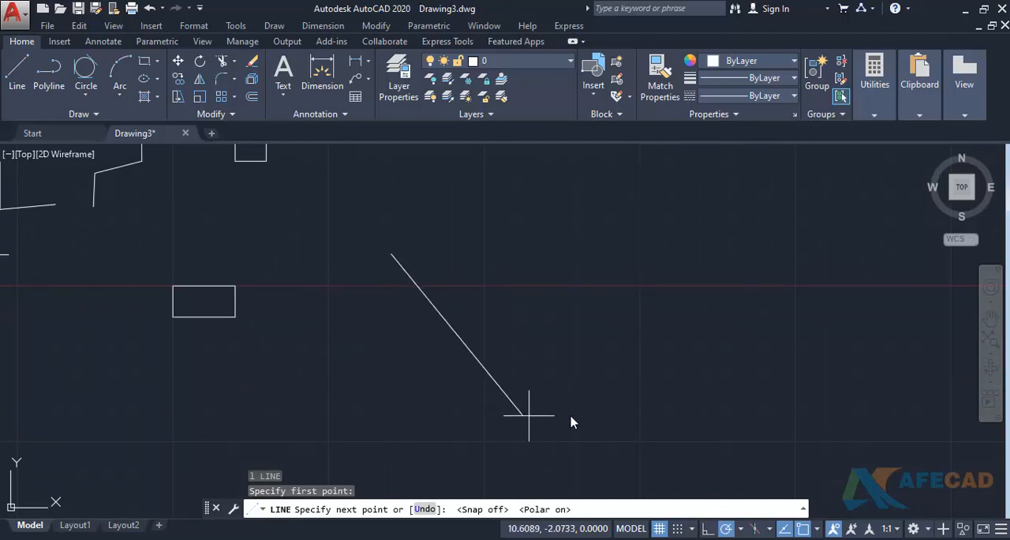
pyautogui.scroll(-2, 552, 347)
pyautogui.moveTo(552, 347); pyautogui.dragTo(568, 380, button='middle')
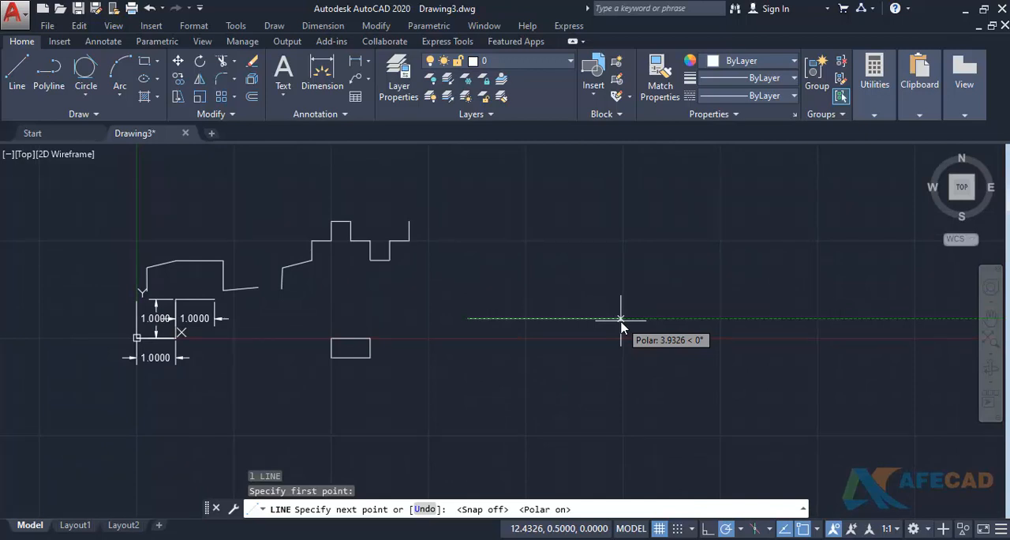
# - Switch polar tracking to the 45, 90, 135, 180 preset, preview the line's tracking directions and cancel the line
pyautogui.click(740, 528)
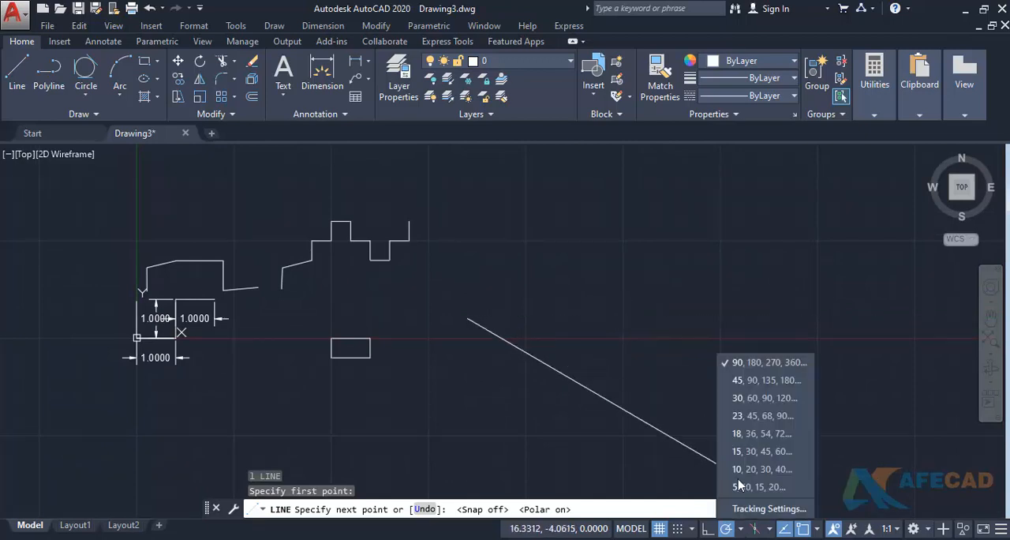
pyautogui.click(733, 365)
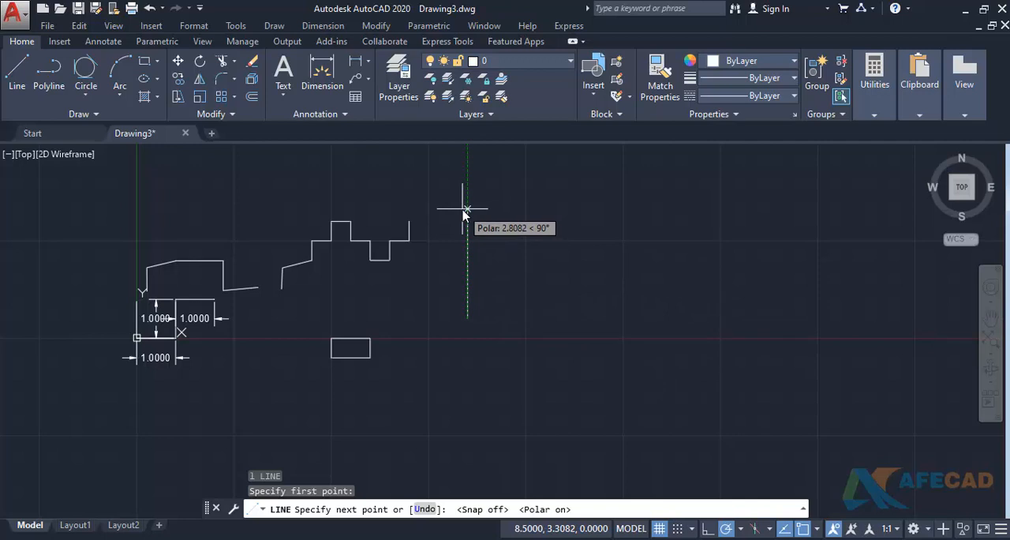
pyautogui.press('Escape')
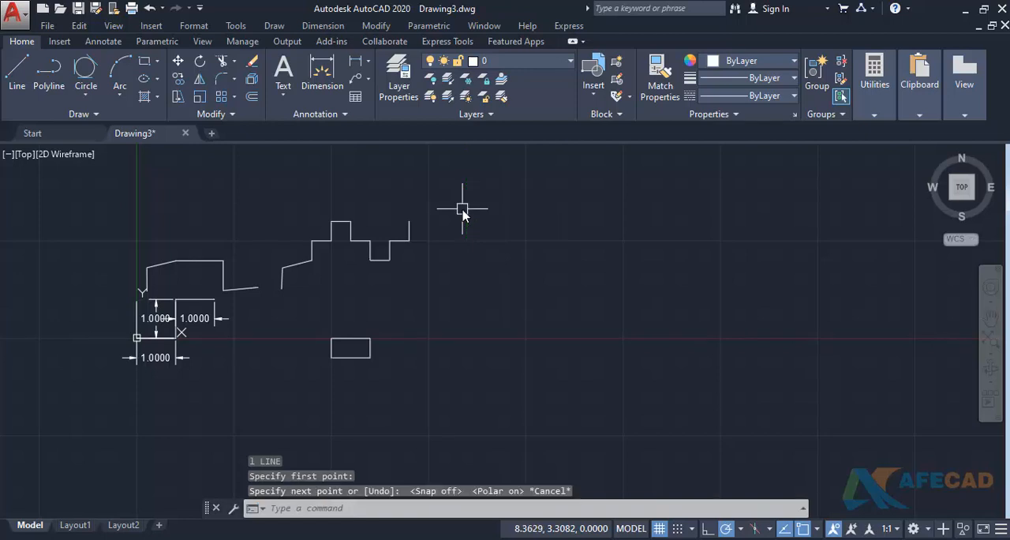
# - Enter a custom polar increment angle in the drafting settings and apply it
pyautogui.write('ds')
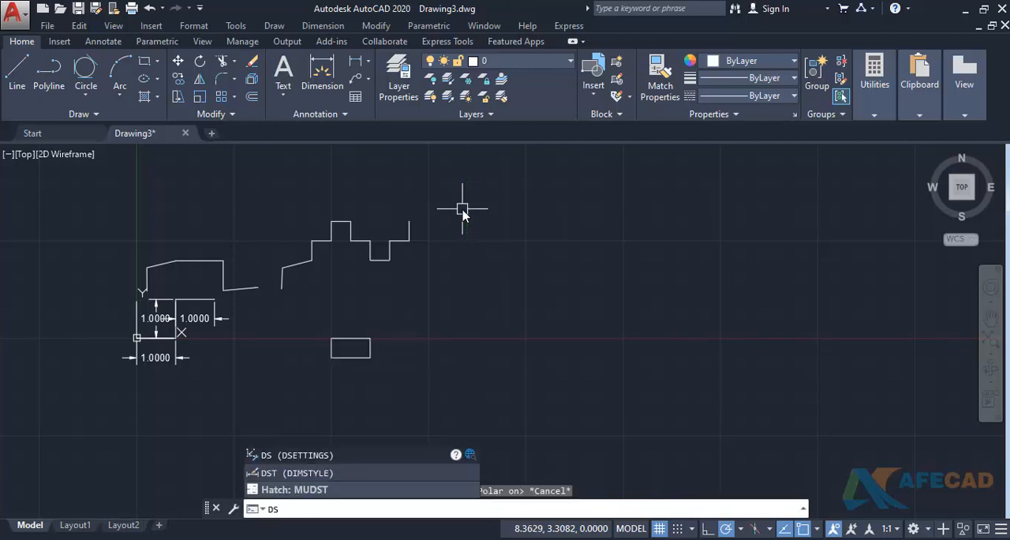
pyautogui.press('Return')
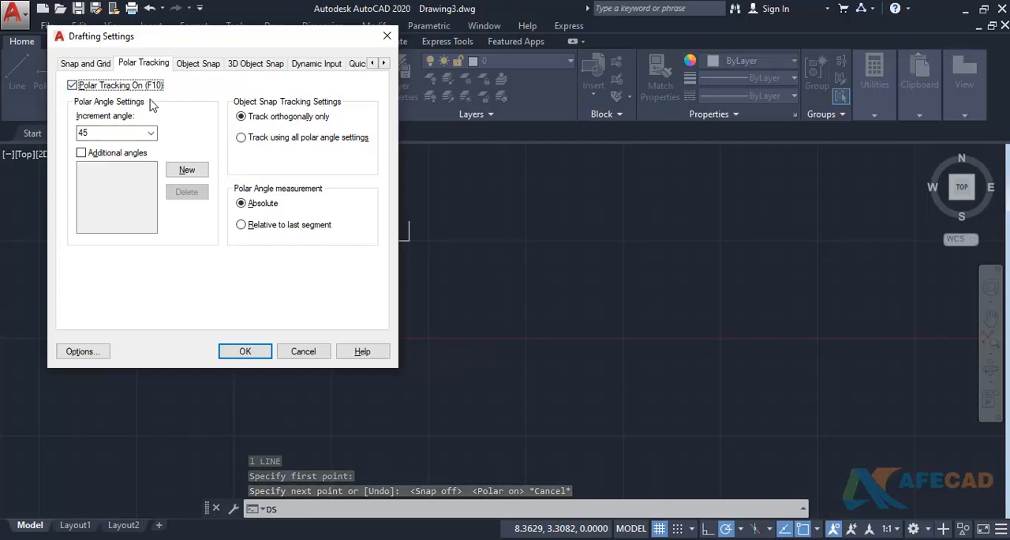
pyautogui.click(151, 133)
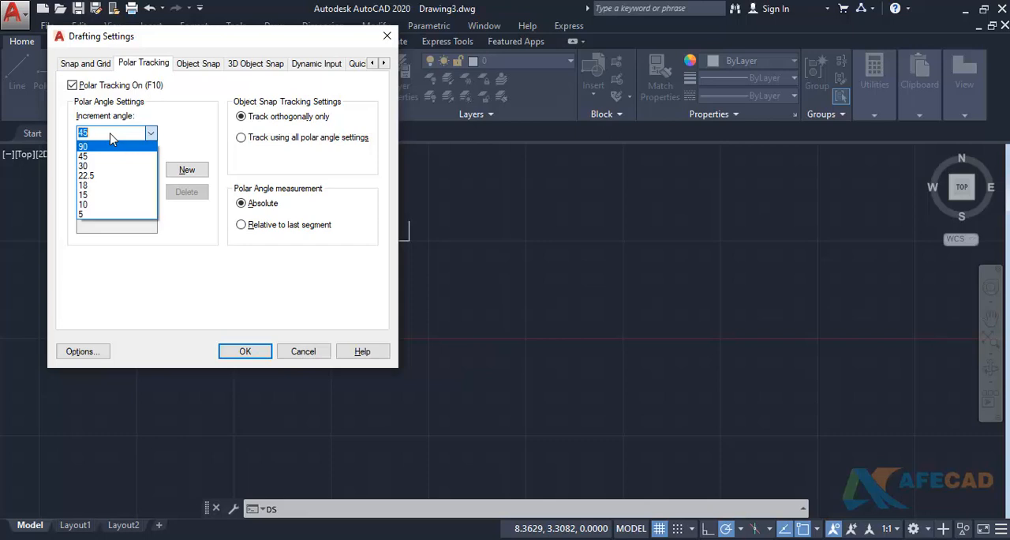
pyautogui.write('2')
pyautogui.press('Return')
pyautogui.press('Return')
# - Start a line above the X axis, preview tracking with the custom increment angle and cancel the line
pyautogui.write('l')
pyautogui.press('Return')
pyautogui.click(547, 304)
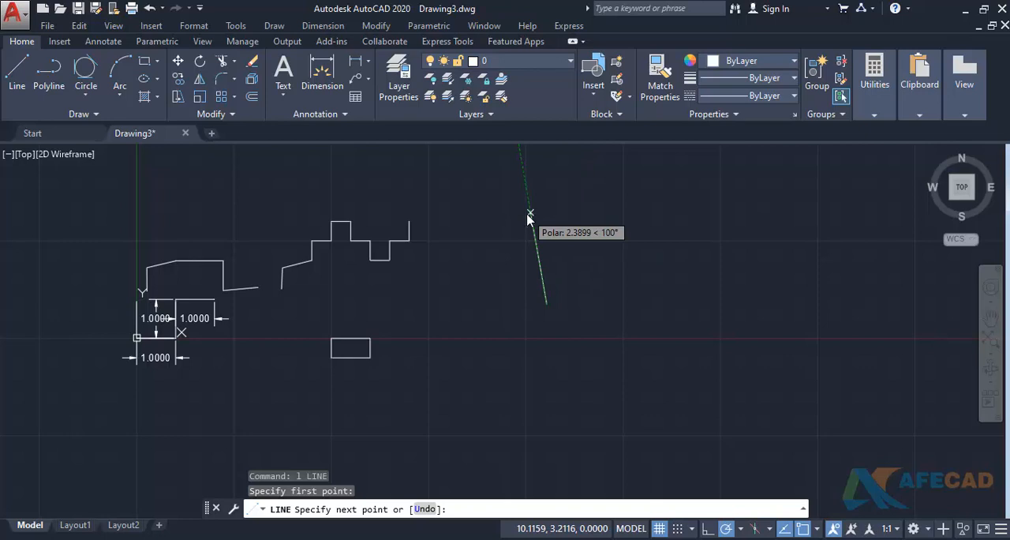
pyautogui.press('Escape')
# - Set the polar increment angle to 90 degrees in the drafting settings
pyautogui.write('ds')
pyautogui.press('Return')
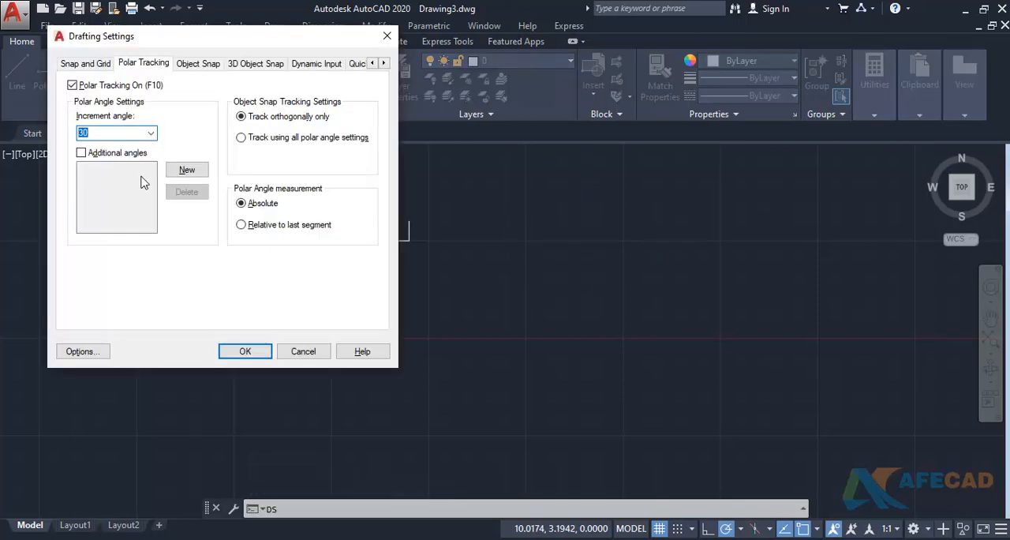
pyautogui.click(150, 133)
pyautogui.click(132, 144)
# - Enable additional polar angles, add a 23-degree angle and apply the drafting settings
pyautogui.click(82, 152)
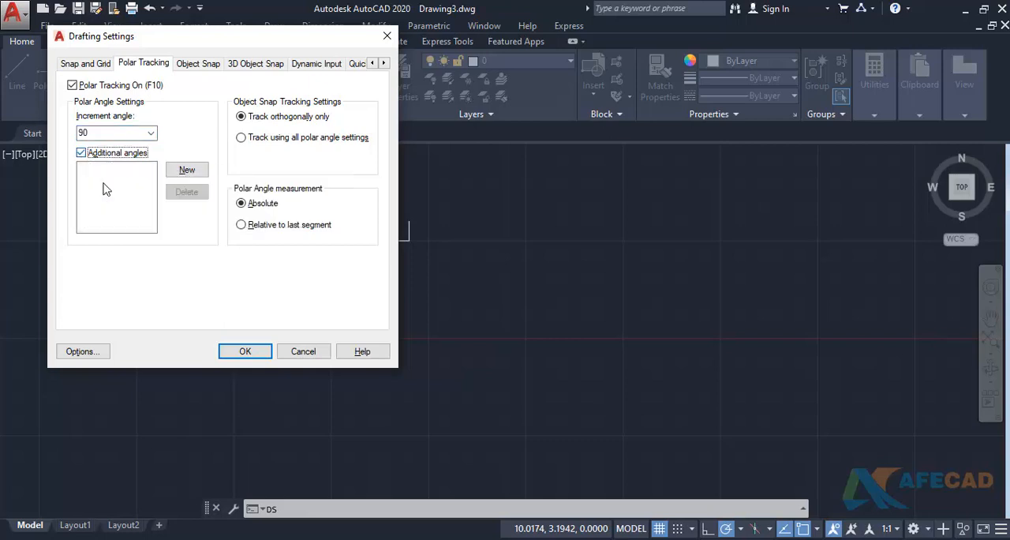
pyautogui.click(187, 170)
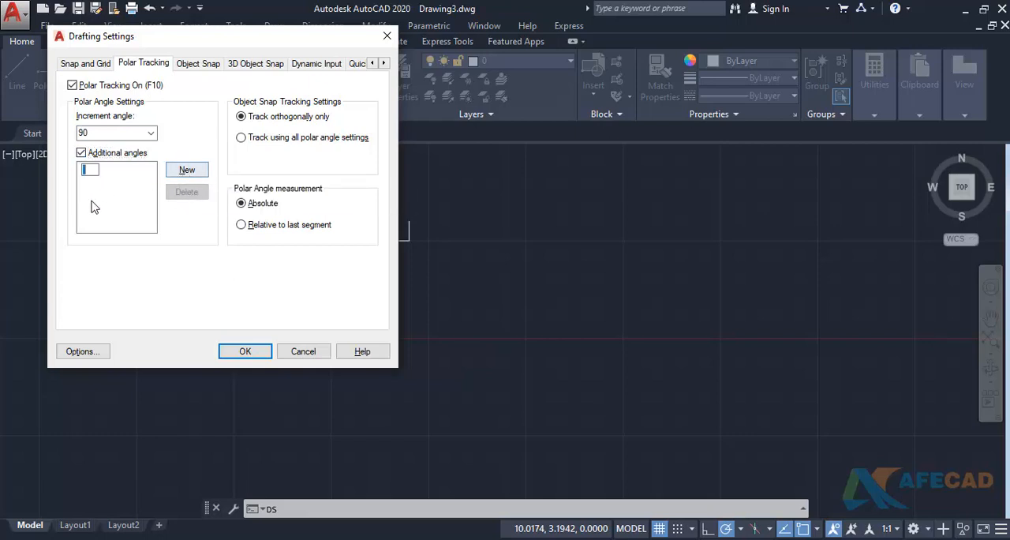
pyautogui.write('23')
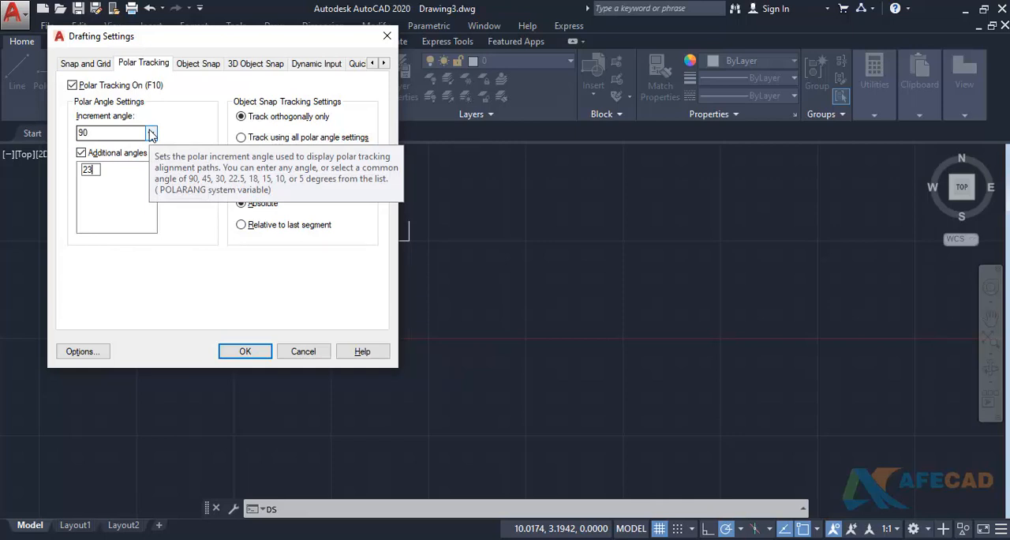
pyautogui.press('Return')
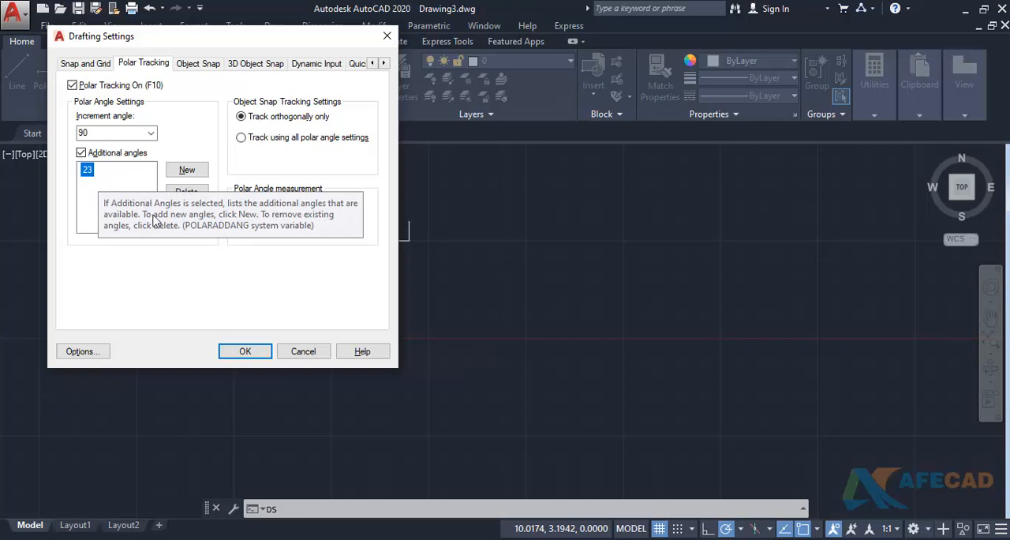
pyautogui.click(244, 352)
# - Start a line near the X axis, preview its direction with the additional tracking angle and cancel it
pyautogui.write('l')
pyautogui.press('Return')
pyautogui.click(562, 340)
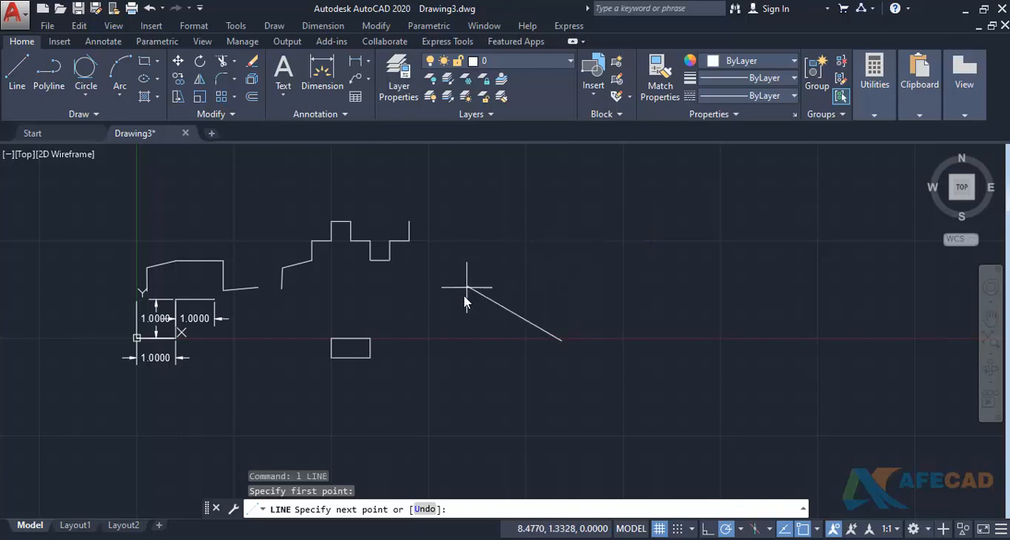
pyautogui.press('Escape')
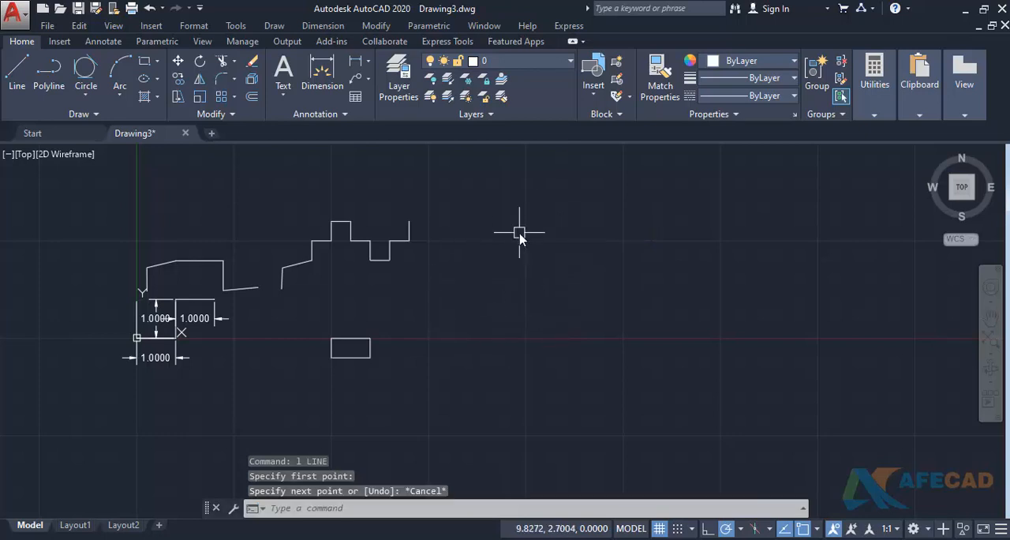
# - Delete the additional 23-degree polar angle, turn off additional angles, and apply the settings after reviewing the object snap modes
pyautogui.write('DS')
pyautogui.press('Return')
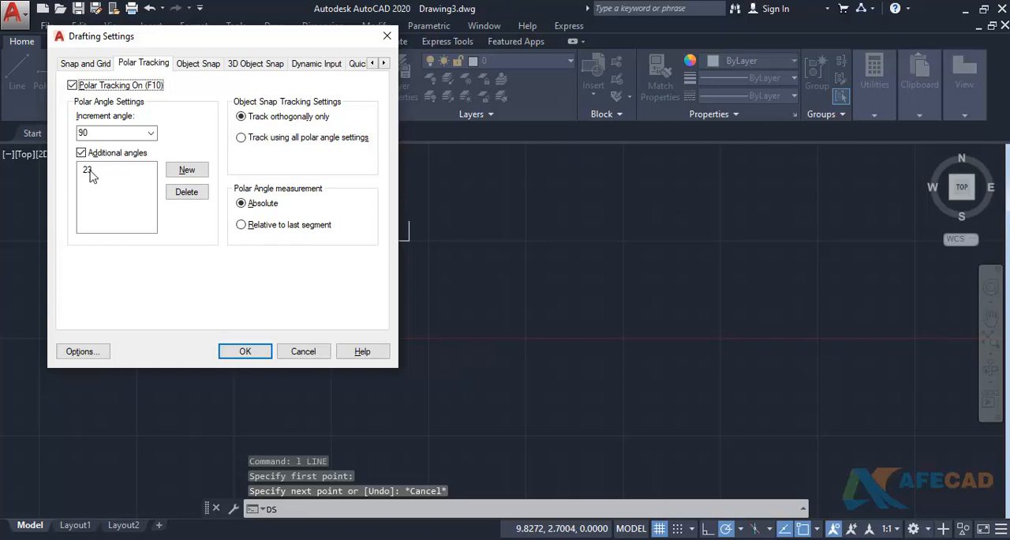
pyautogui.click(91, 175)
pyautogui.click(183, 195)
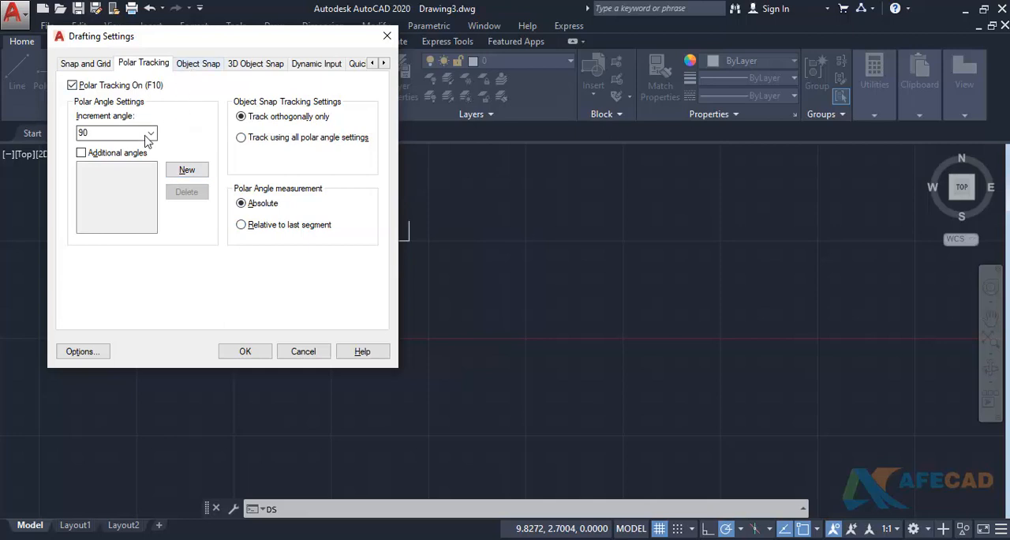
pyautogui.click(202, 68)
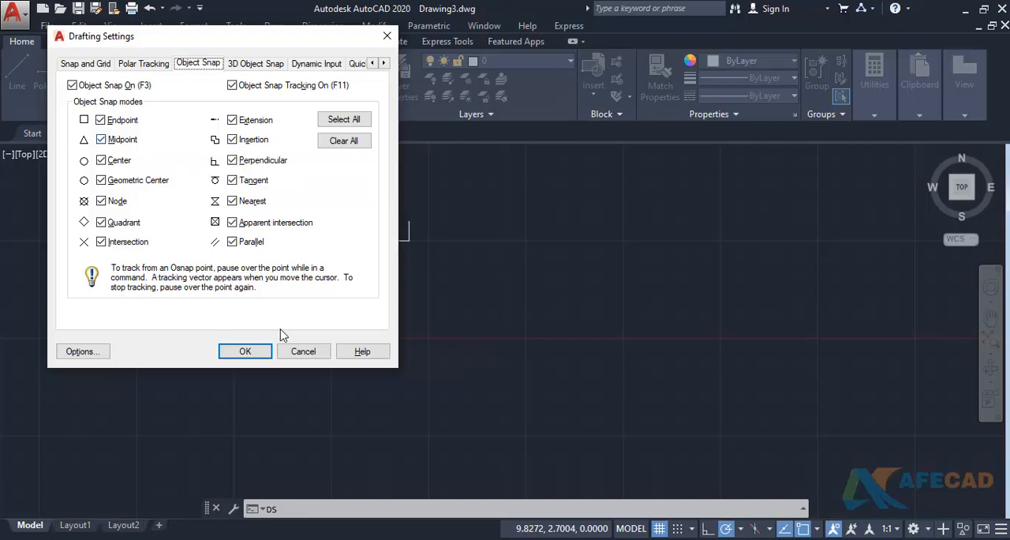
pyautogui.click(241, 350)
# - Draw a circle to the right of the existing shapes, centred at about 11.7, 0.9
pyautogui.write('c')
pyautogui.press('Return')
pyautogui.click(593, 301)
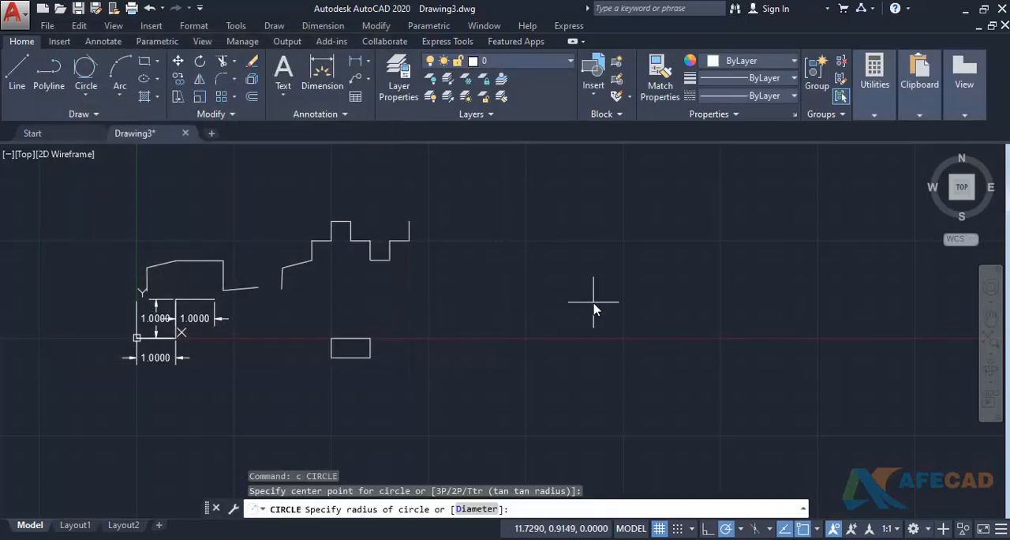
pyautogui.click(591, 367)
# - Draw a horizontal line to the upper right of the circle using the 0-degree polar direction
pyautogui.write('l')
pyautogui.press('Return')
pyautogui.click(694, 227)
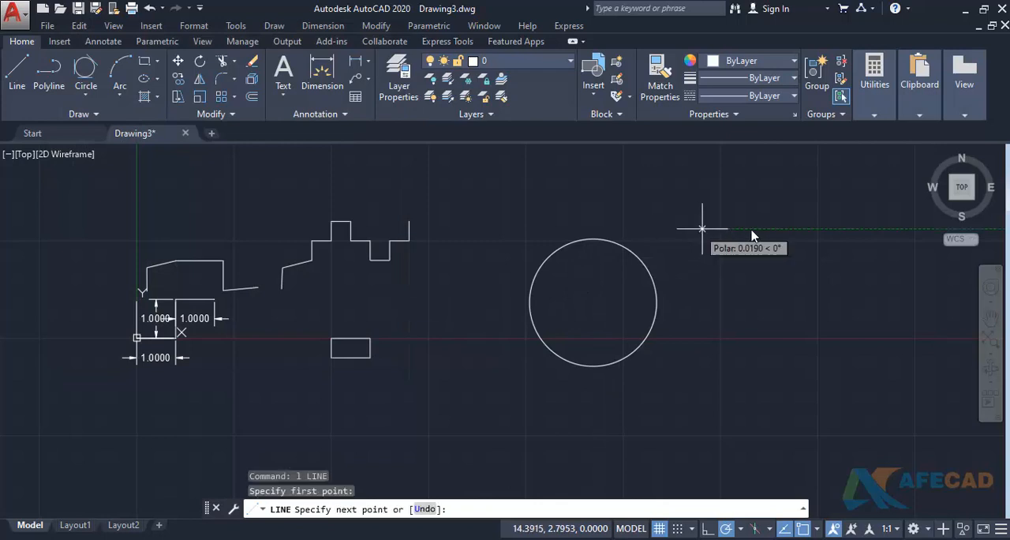
pyautogui.click(789, 227)
pyautogui.press('Escape')
# - Select the new horizontal line and the circle to examine their grip points
pyautogui.moveTo(747, 209); pyautogui.dragTo(710, 197, button='middle')
pyautogui.click(710, 197)
pyautogui.click(680, 226)
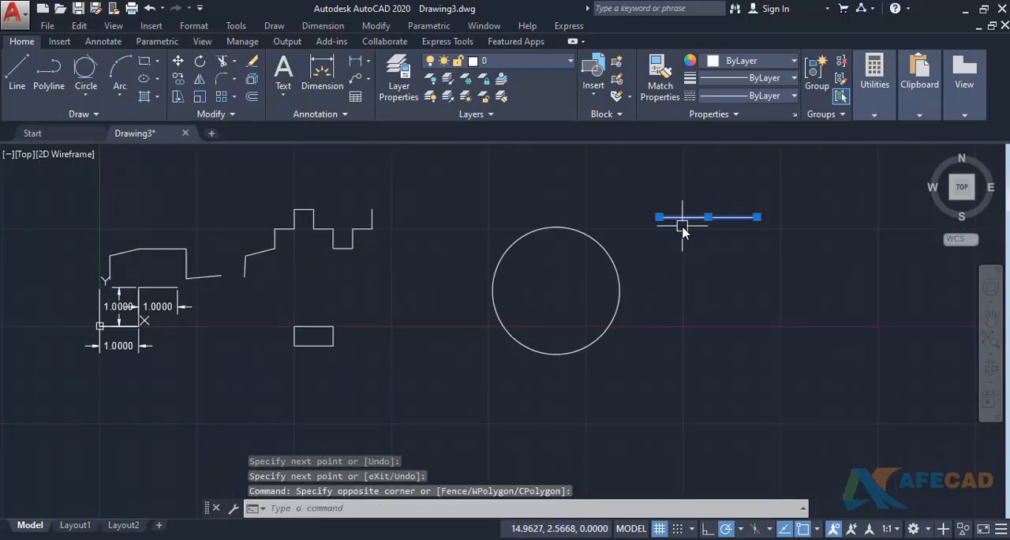
pyautogui.moveTo(659, 217)
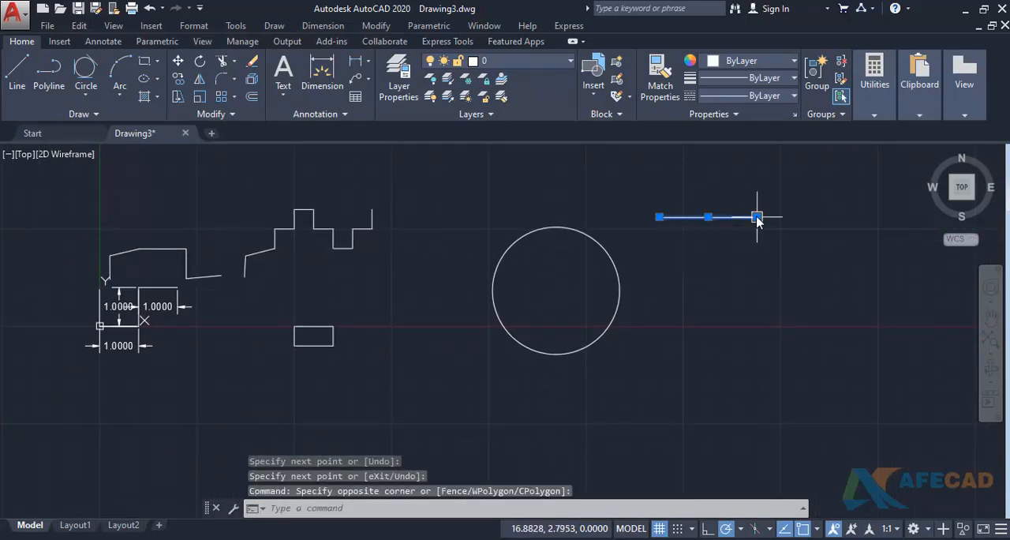
pyautogui.click(574, 230)
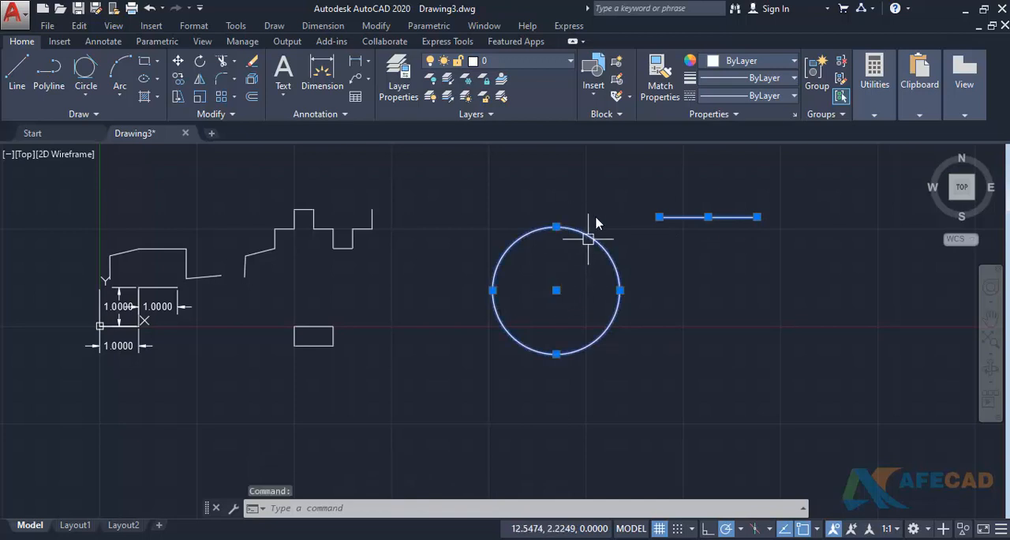
# - Start a line to the right of the circle, preview the perpendicular object snap on the circle and cancel the line
pyautogui.write('l')
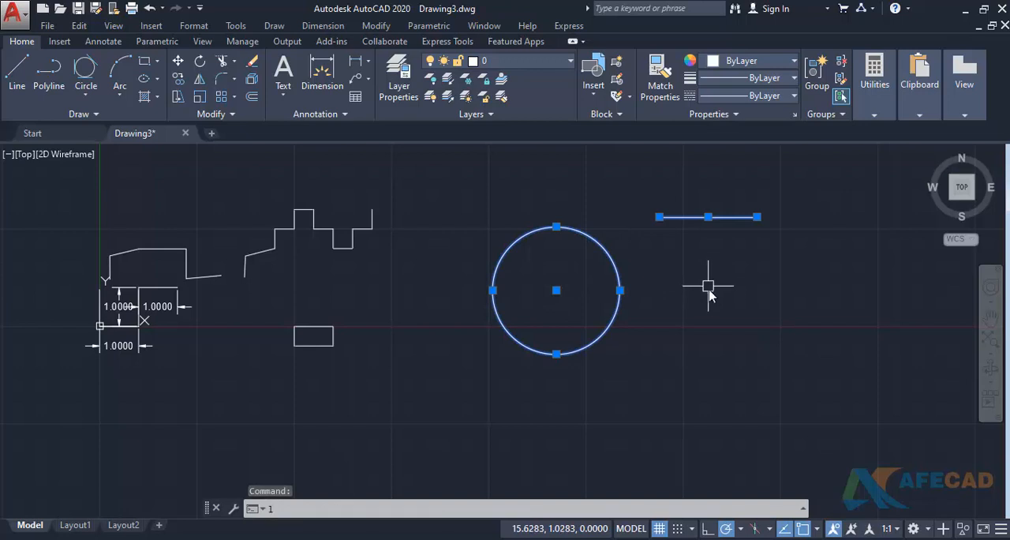
pyautogui.press('Return')
pyautogui.click(719, 318)
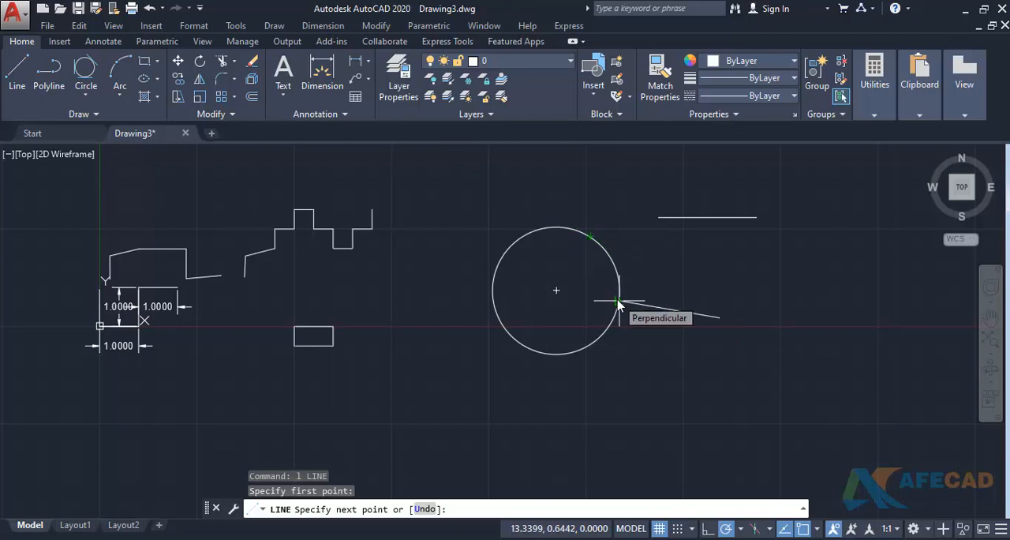
pyautogui.press('Escape')
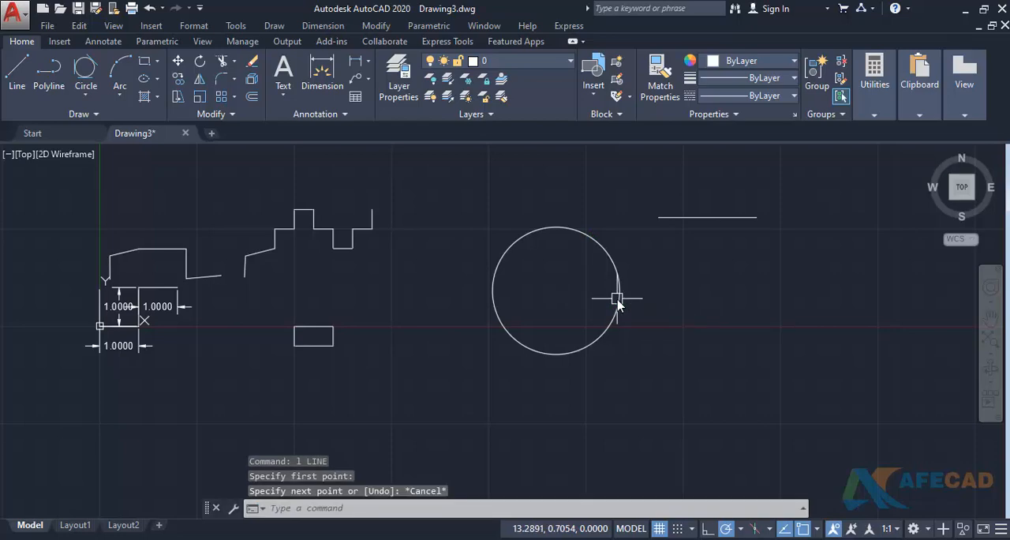
# - Clear all object snap modes in the drafting settings and apply the change
pyautogui.write('DS')
pyautogui.press('Return')
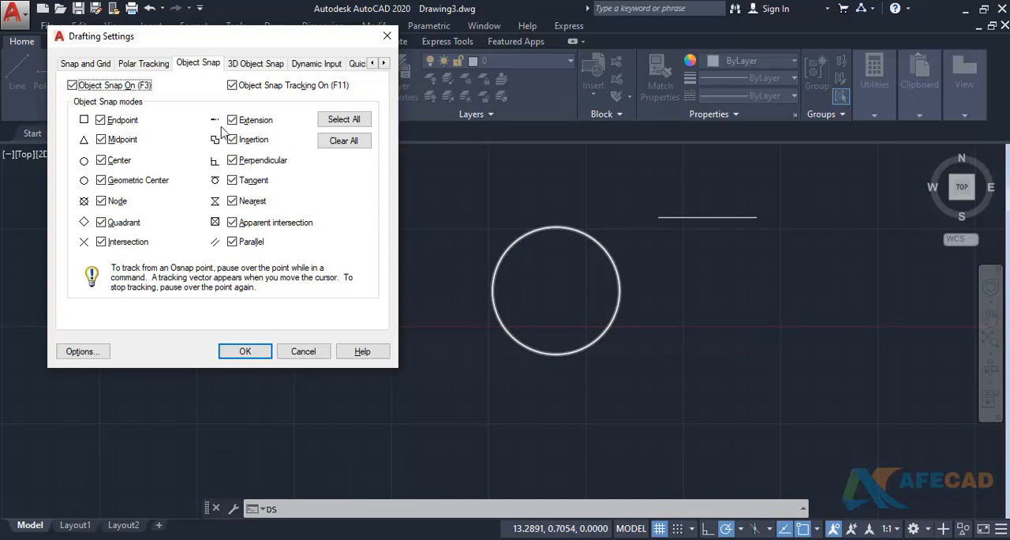
pyautogui.click(339, 143)
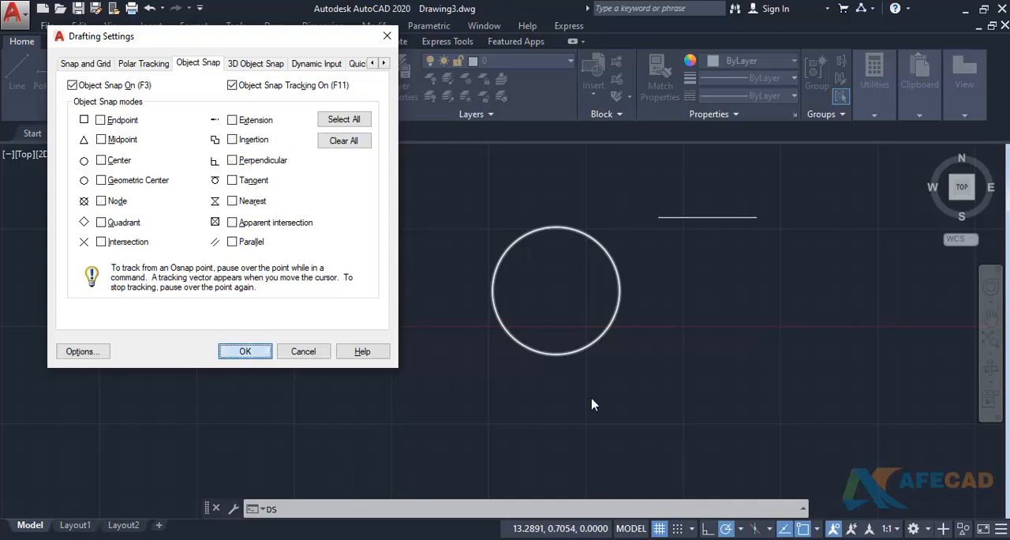
pyautogui.press('Return')
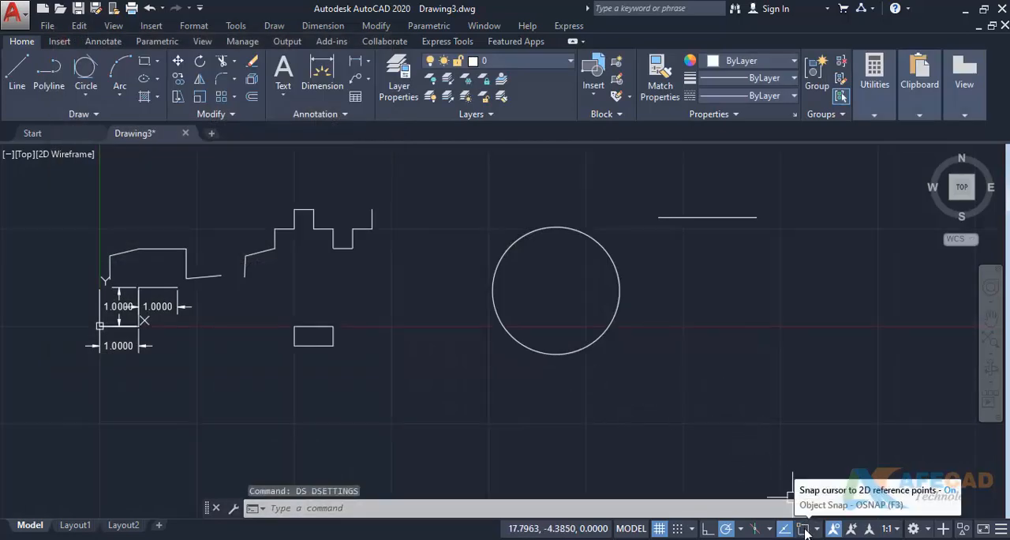
# - Enable the Endpoint object snap mode in the drafting settings and apply the change
pyautogui.press('Return')
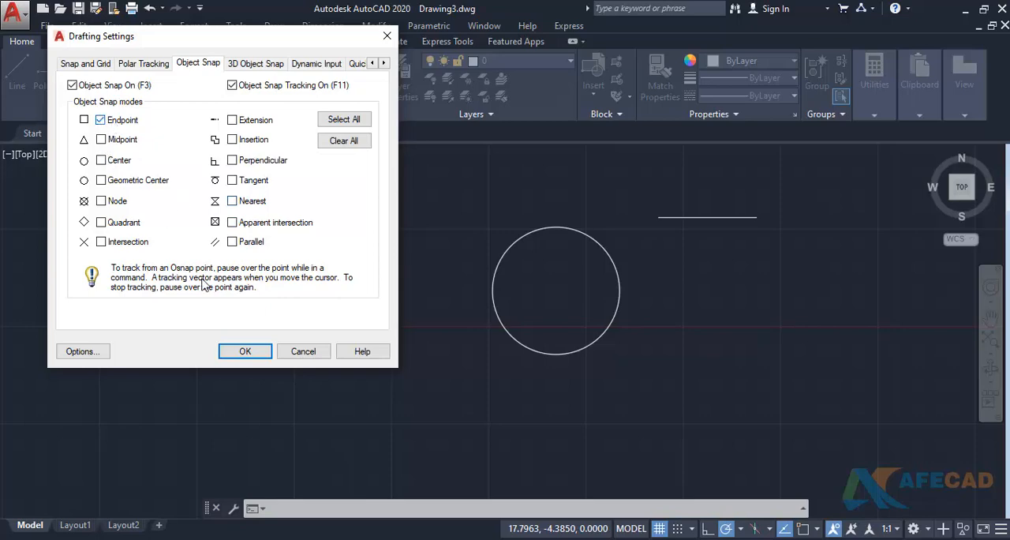
pyautogui.click(254, 351)
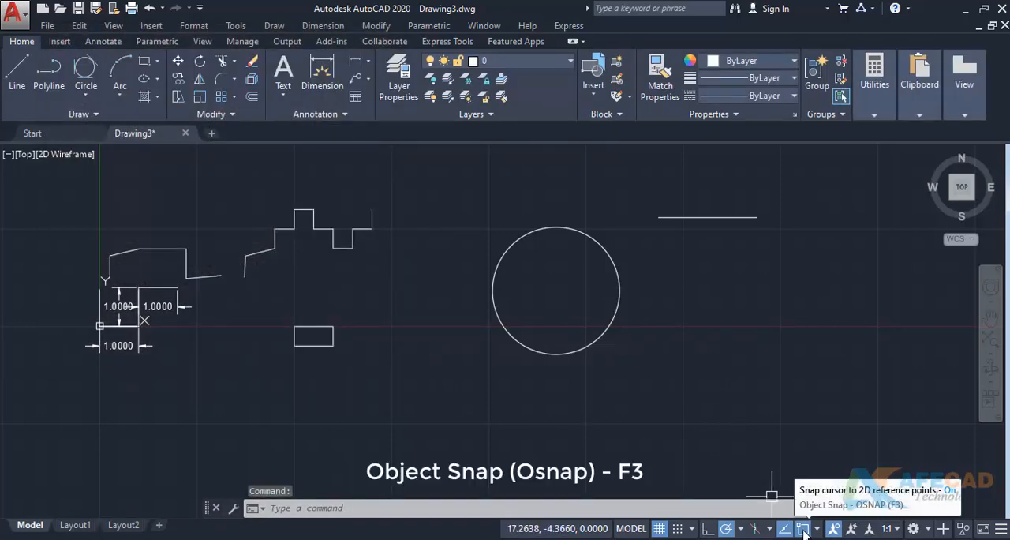
pyautogui.moveTo(712, 323); pyautogui.dragTo(624, 348, button='middle')
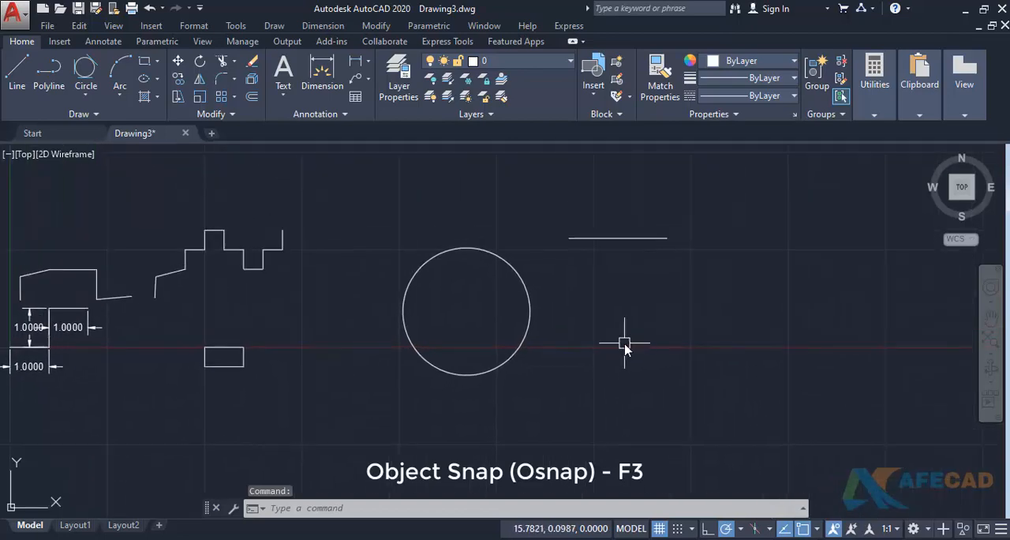
# - Reopen the drafting settings to examine the Object Snap and Object Snap Tracking switches, and close them unchanged
pyautogui.write('ds')
pyautogui.press('Return')
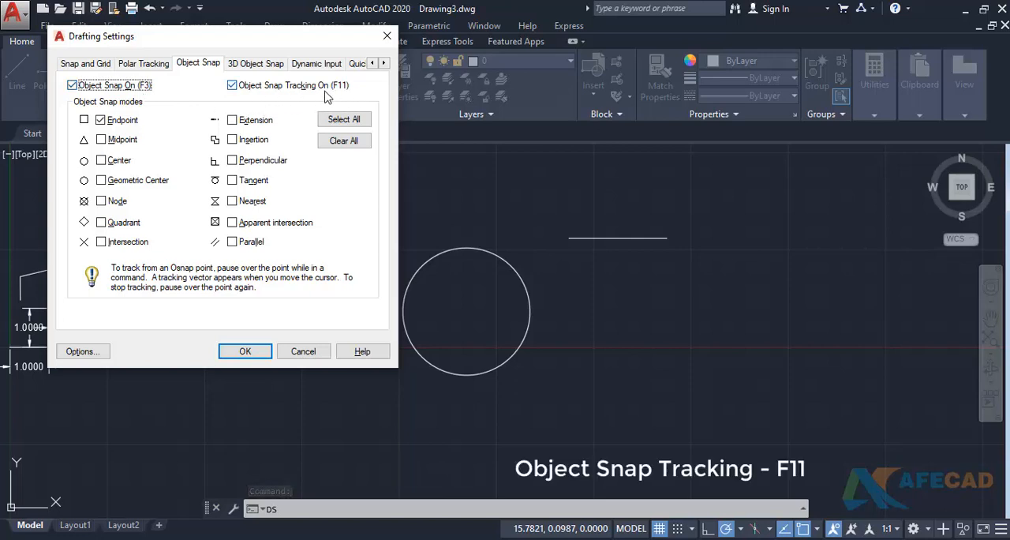
pyautogui.press('Escape')
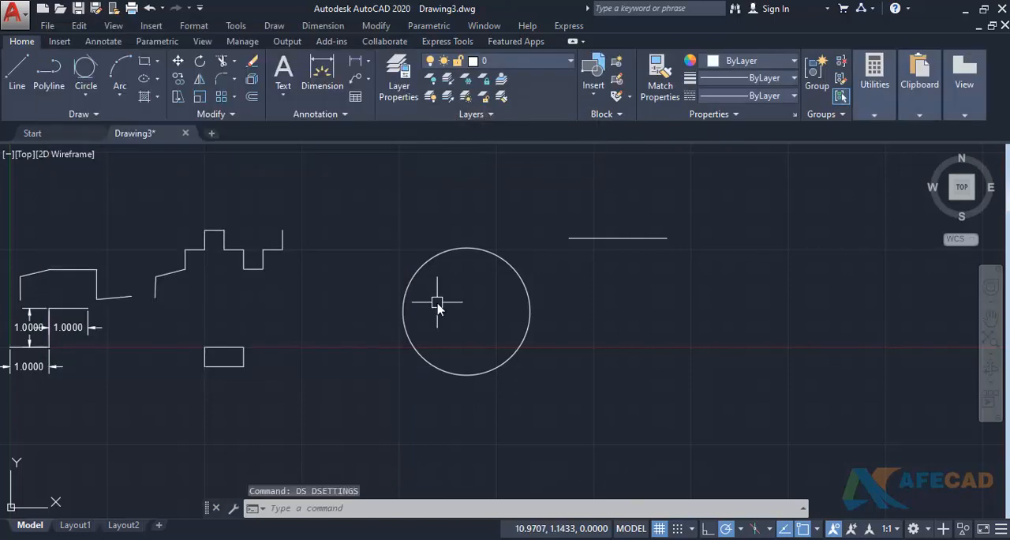
# - Start lines from both endpoints of the horizontal line to try the Endpoint snap, cancelling each one
pyautogui.moveTo(571, 318); pyautogui.dragTo(477, 341, button='middle')
pyautogui.write('l')
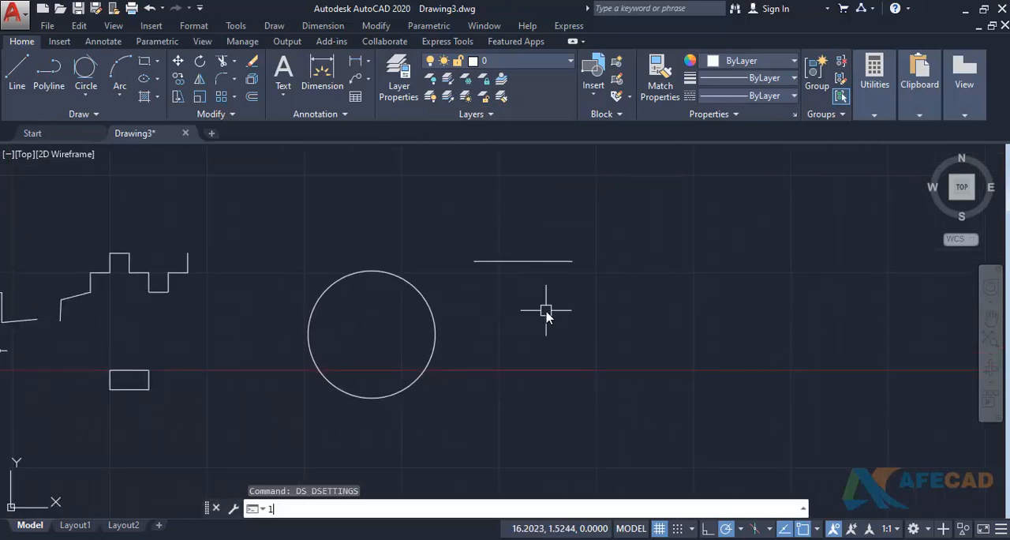
pyautogui.press('Return')
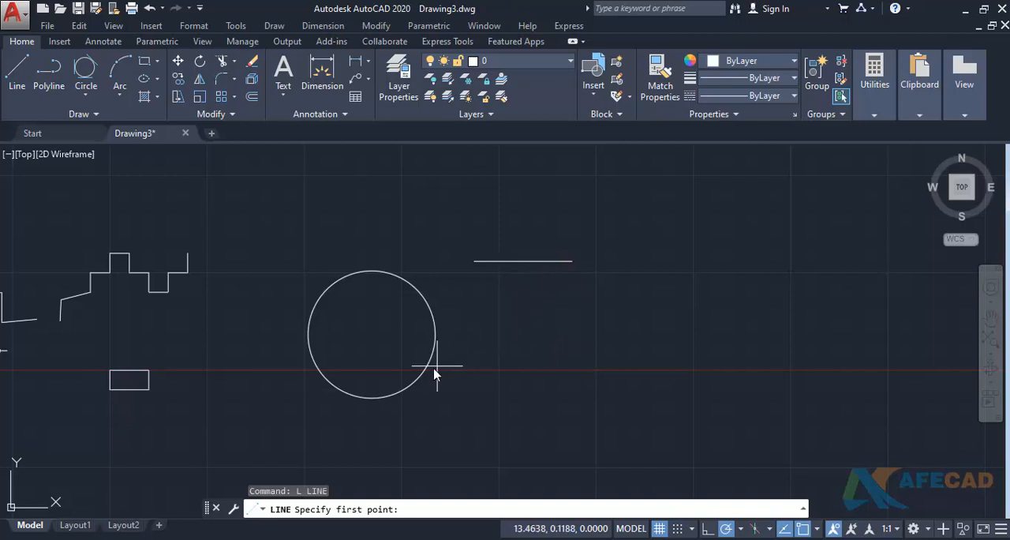
pyautogui.moveTo(505, 320); pyautogui.dragTo(526, 309, button='middle')
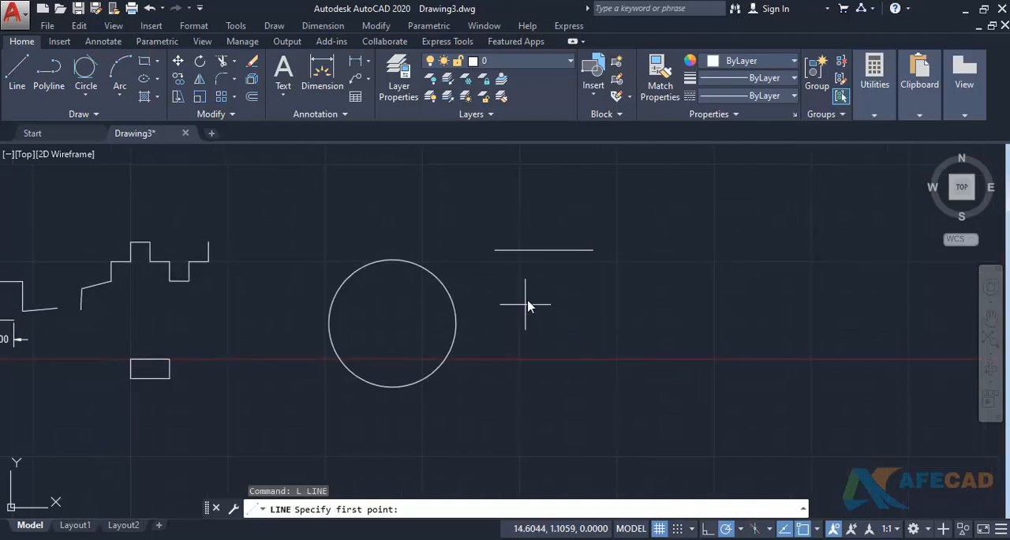
pyautogui.click(555, 262)
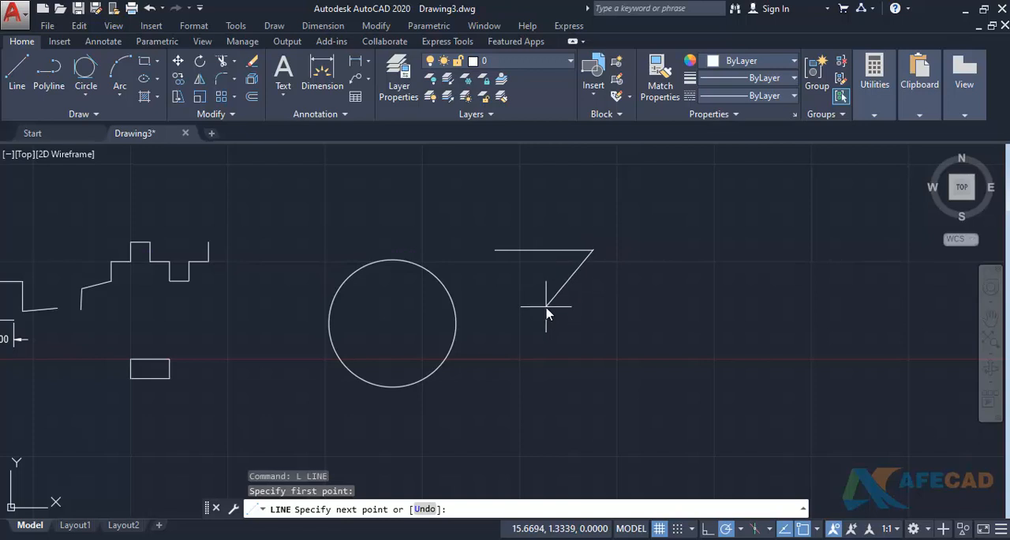
pyautogui.press('Return')
pyautogui.press('Return')
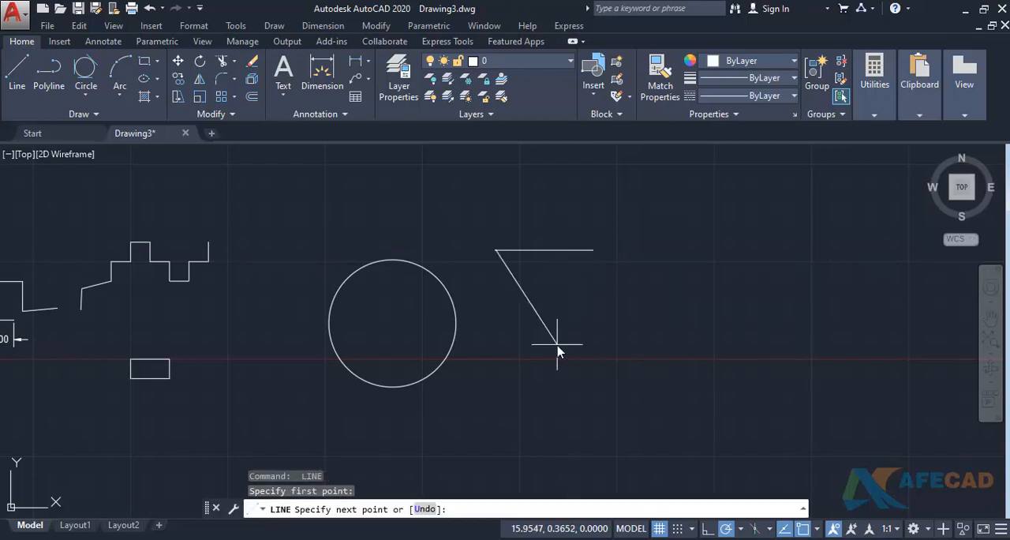
pyautogui.press('Escape')
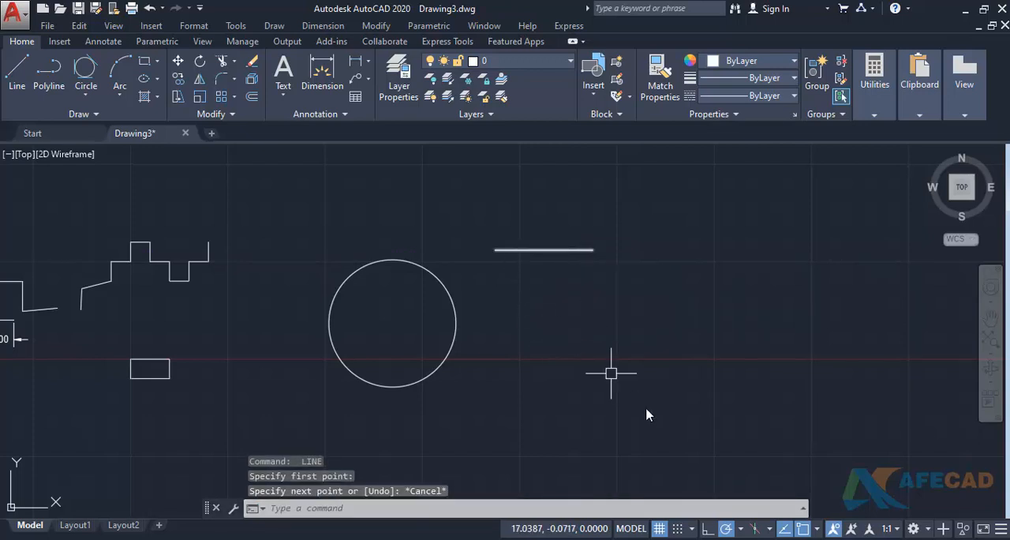
# - Enable the Midpoint and Center object snaps, and start a line from the midpoint of the horizontal line
pyautogui.click(816, 527)
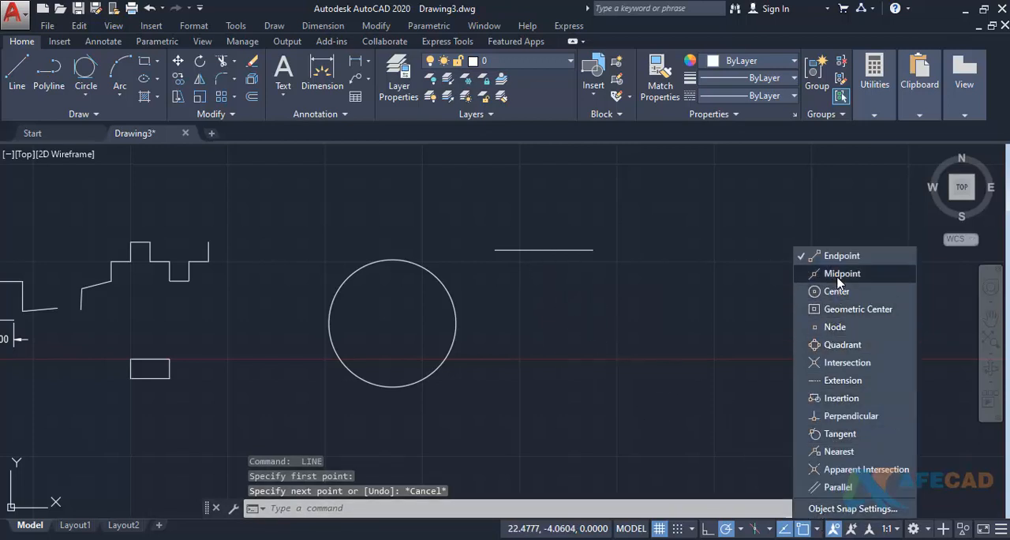
pyautogui.click(484, 511)
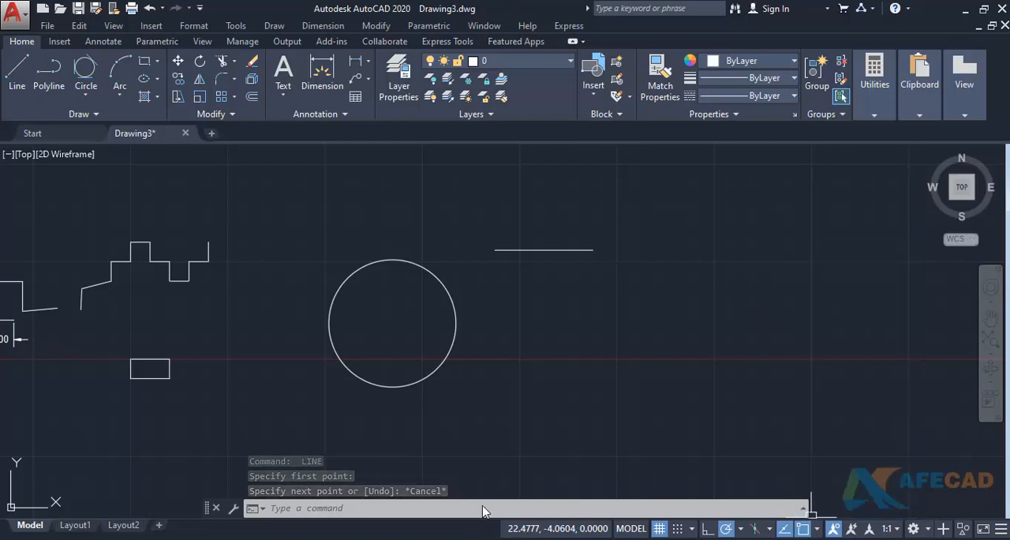
pyautogui.press('Return')
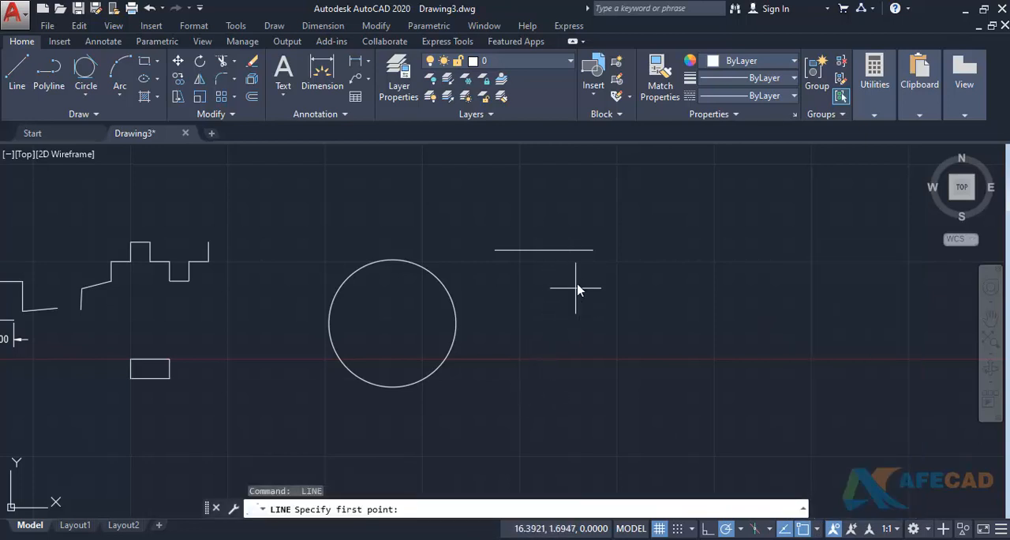
pyautogui.click(544, 252)
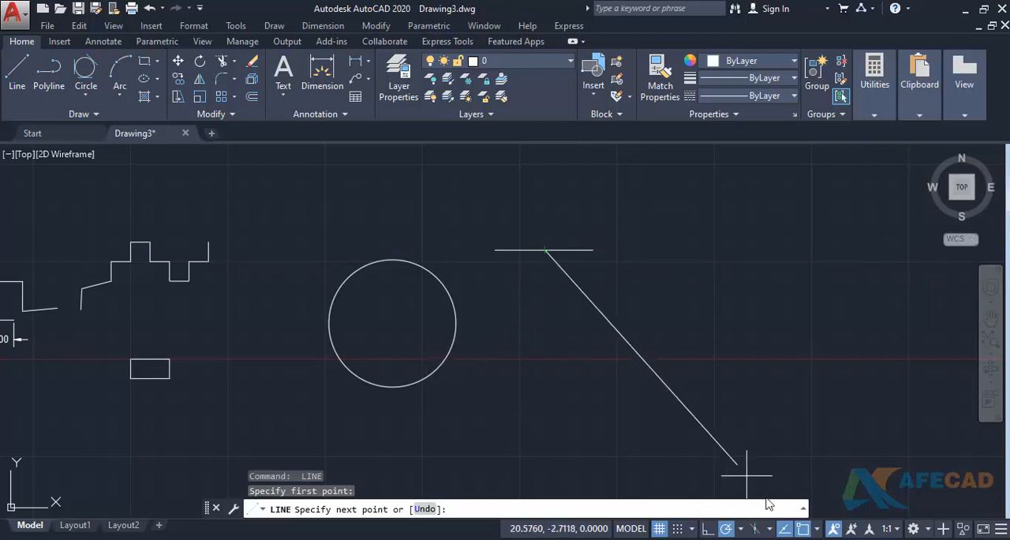
pyautogui.click(817, 529)
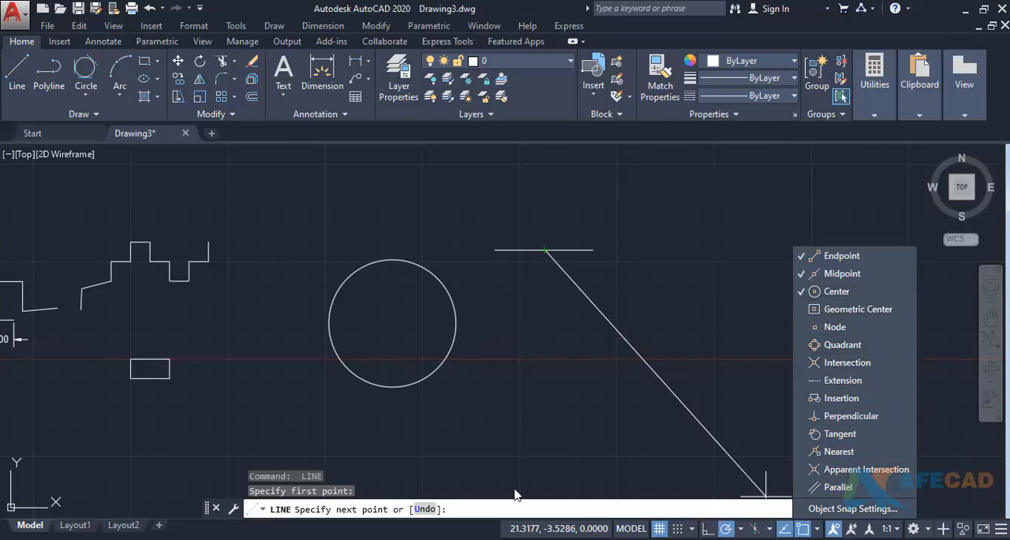
pyautogui.click(475, 538)
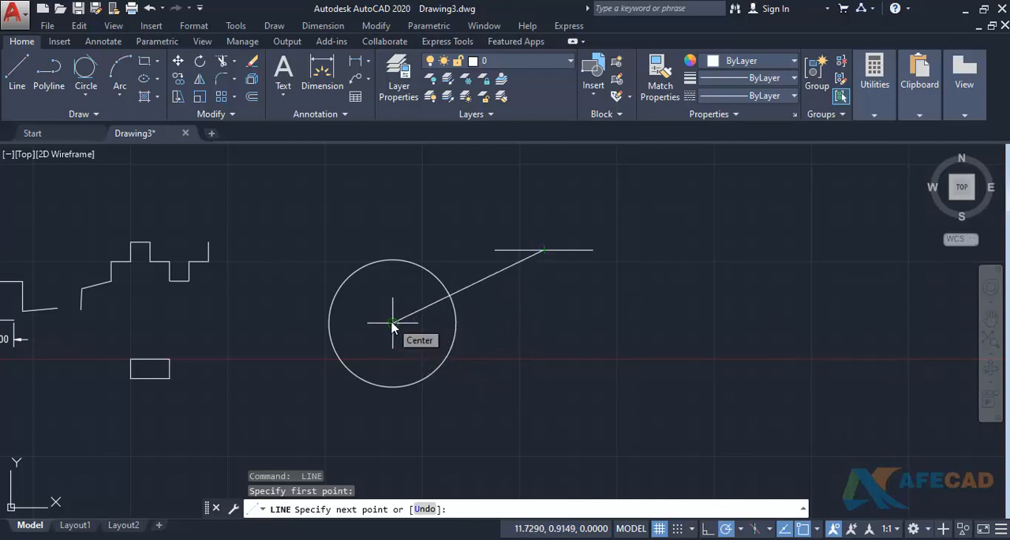
# - Enable all remaining object snap modes, from Geometric Center and Node through Parallel, and cancel the unfinished line
pyautogui.click(818, 529)
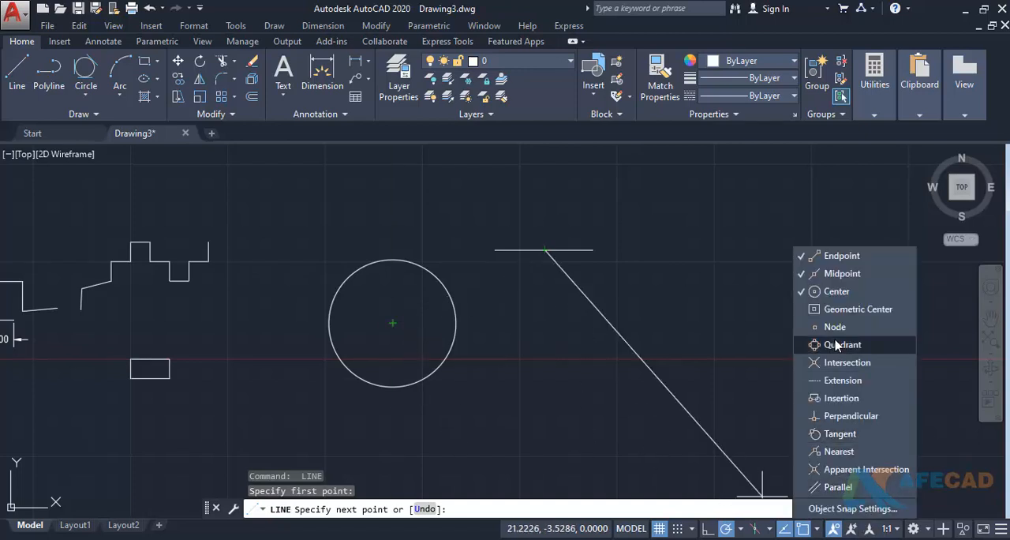
pyautogui.click(828, 327)
pyautogui.click(828, 309)
pyautogui.click(828, 345)
pyautogui.click(828, 362)
pyautogui.click(828, 380)
pyautogui.click(828, 397)
pyautogui.click(828, 416)
pyautogui.click(829, 433)
pyautogui.click(828, 451)
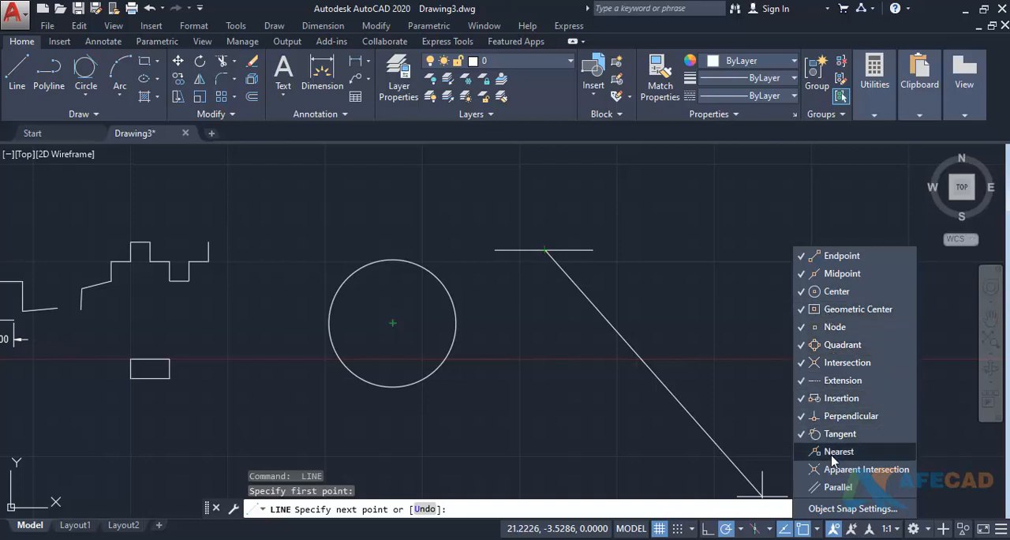
pyautogui.click(828, 468)
pyautogui.click(830, 486)
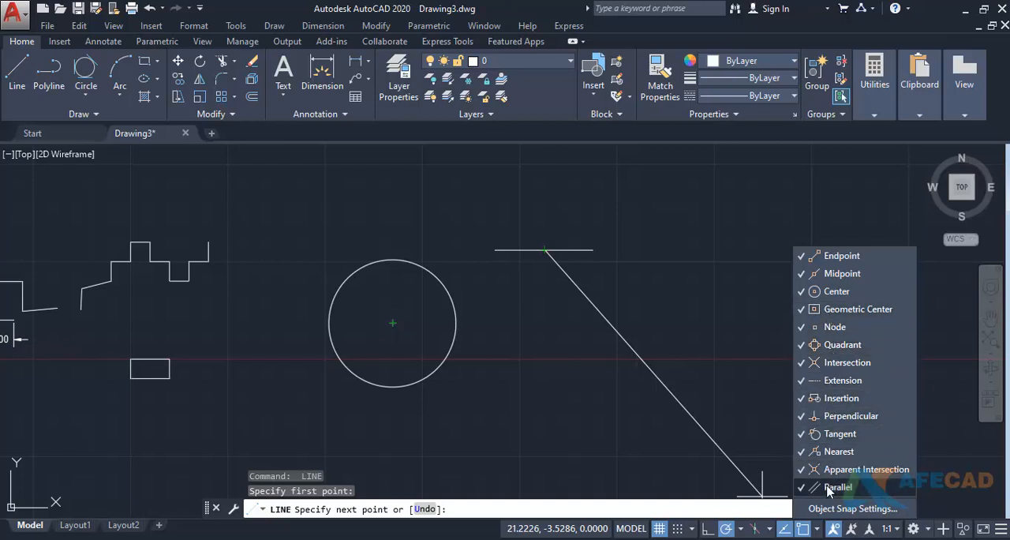
pyautogui.click(466, 536)
pyautogui.press('Escape')
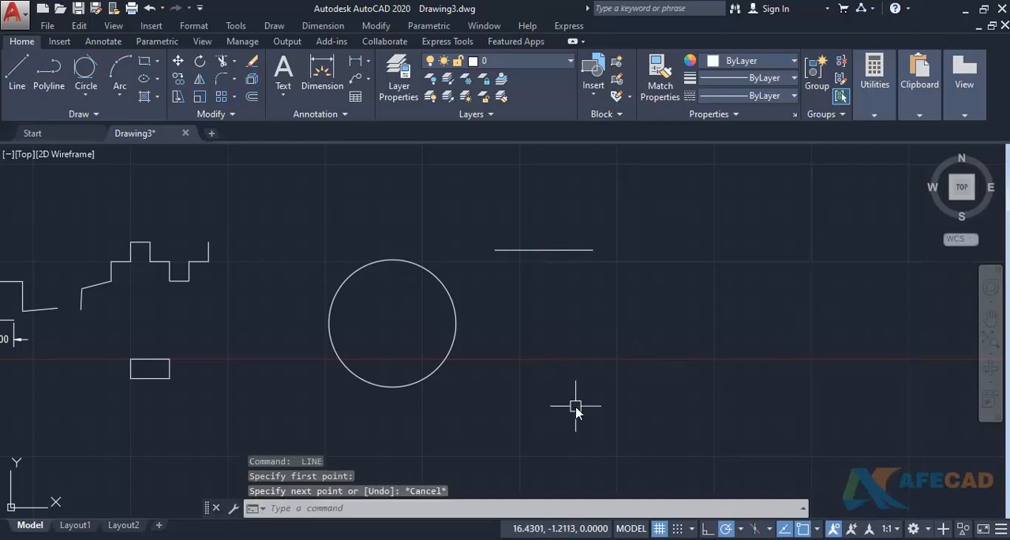
# - Clear all object snap modes in the drafting settings, re-enable several individually, and apply with every mode selected
pyautogui.write('ds')
pyautogui.press('Return')
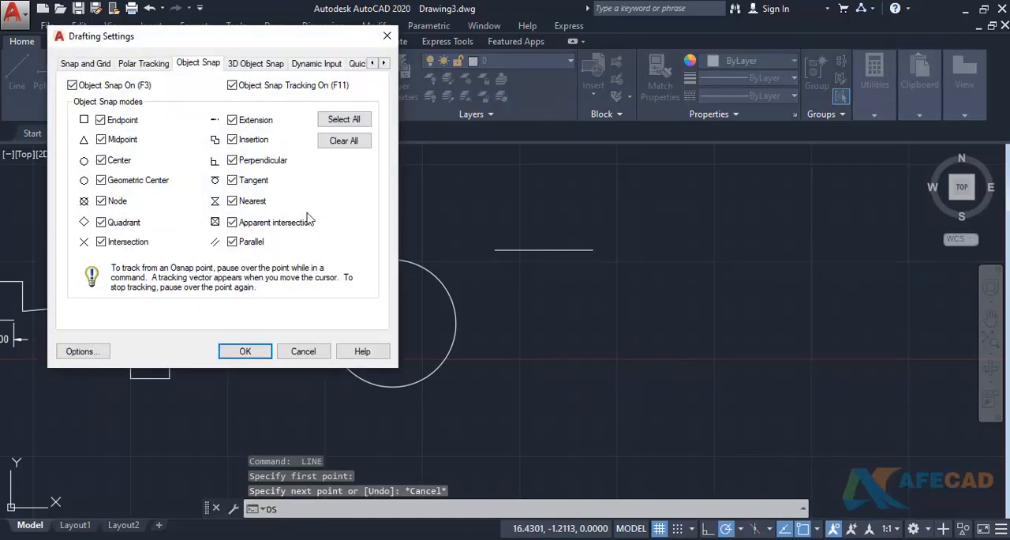
pyautogui.click(349, 139)
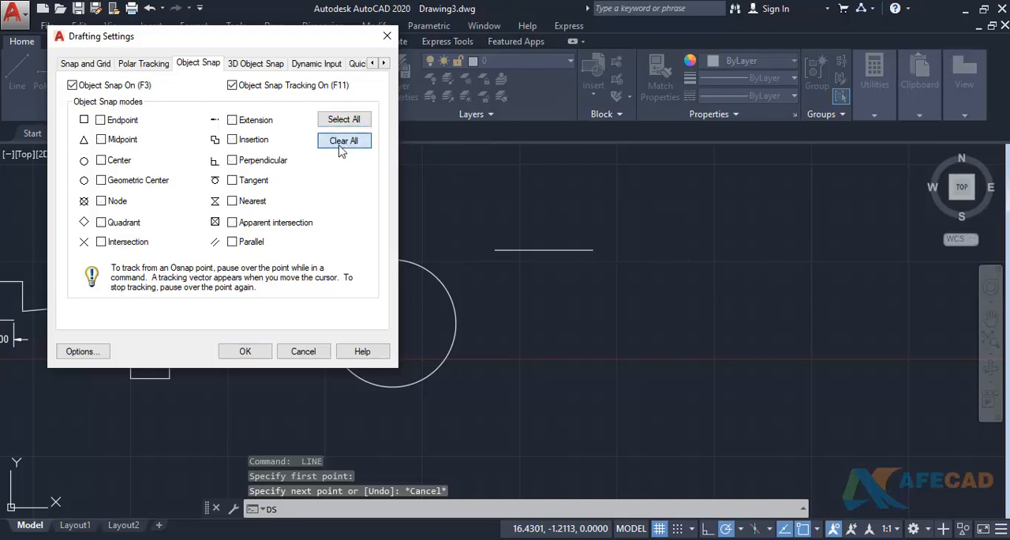
pyautogui.click(232, 160)
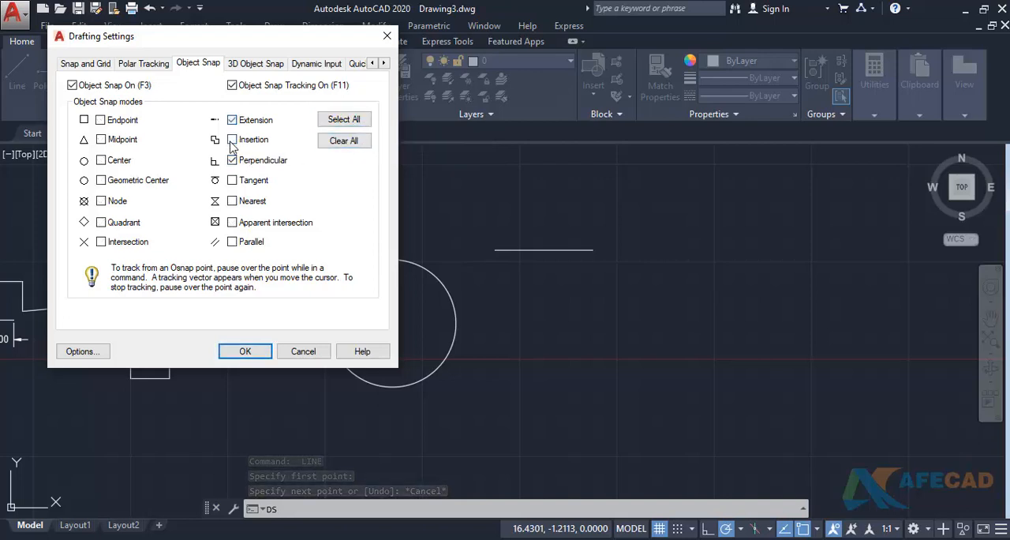
pyautogui.click(232, 140)
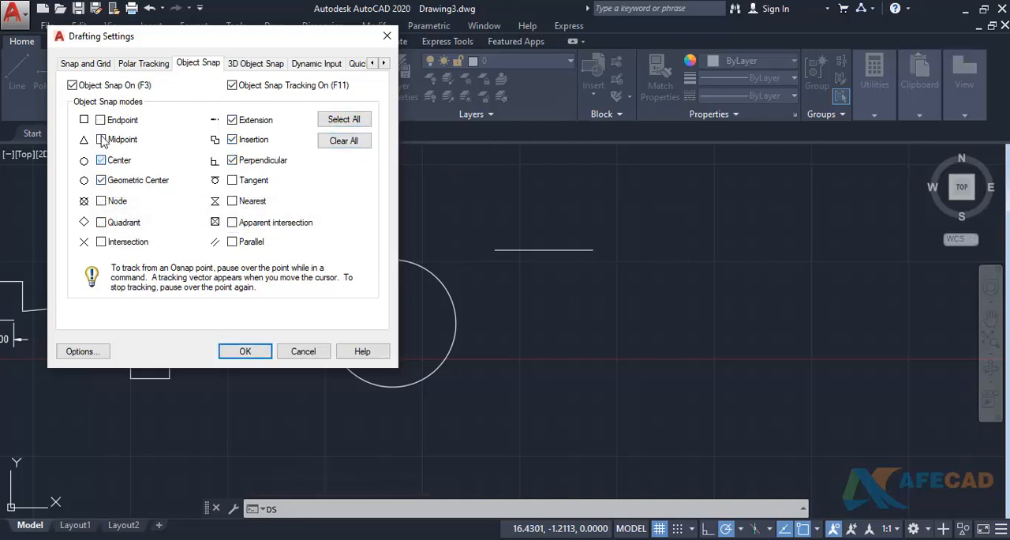
pyautogui.click(327, 121)
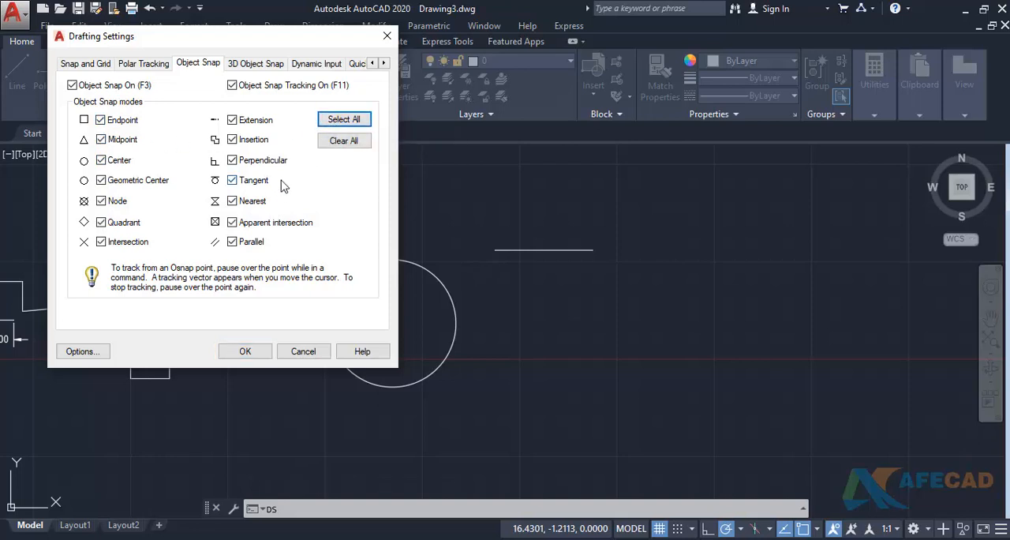
pyautogui.click(245, 351)
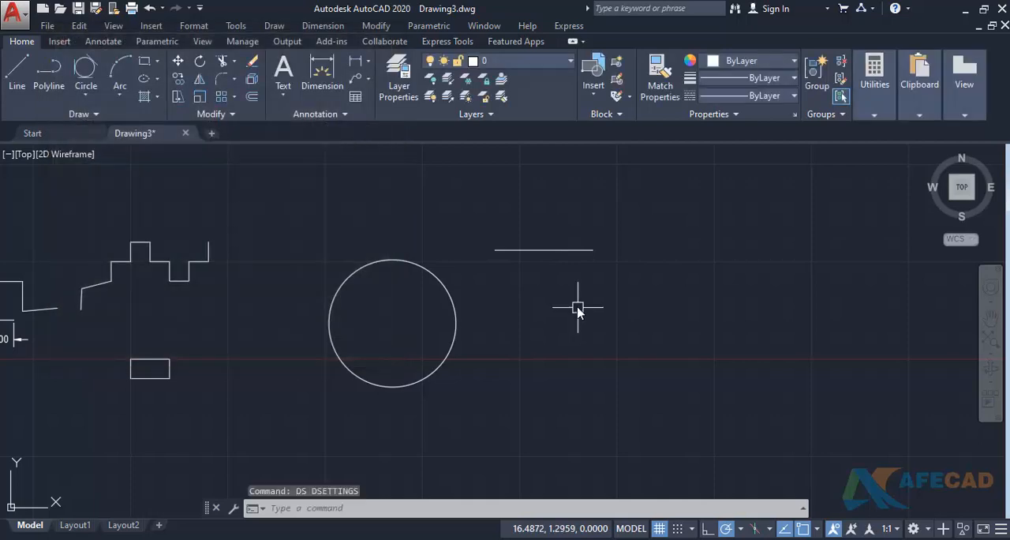
# - Draw a line from the horizontal line's midpoint to a tangent point on the lower right of the circle
pyautogui.write('l')
pyautogui.press('Return')
pyautogui.click(544, 254)
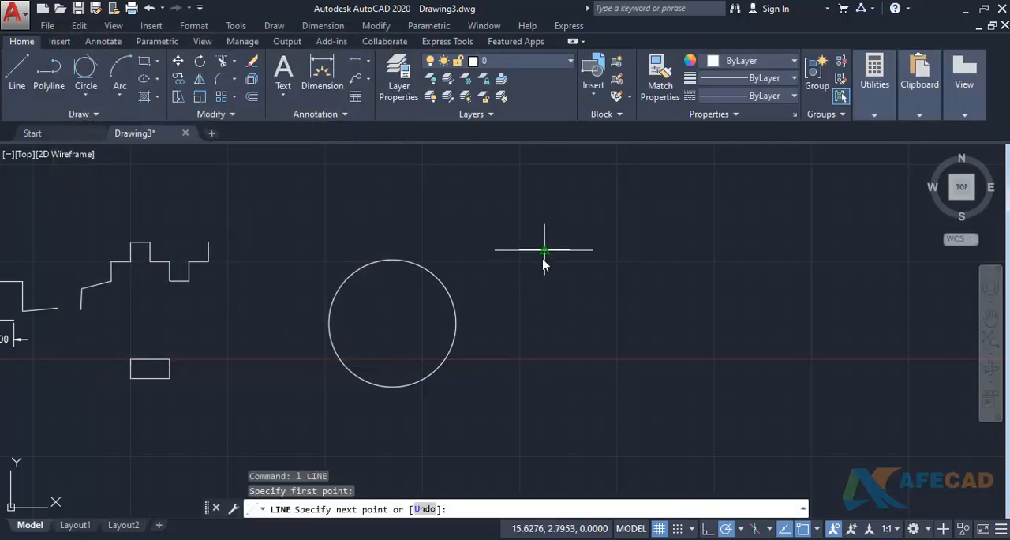
pyautogui.click(443, 366)
pyautogui.press('Return')
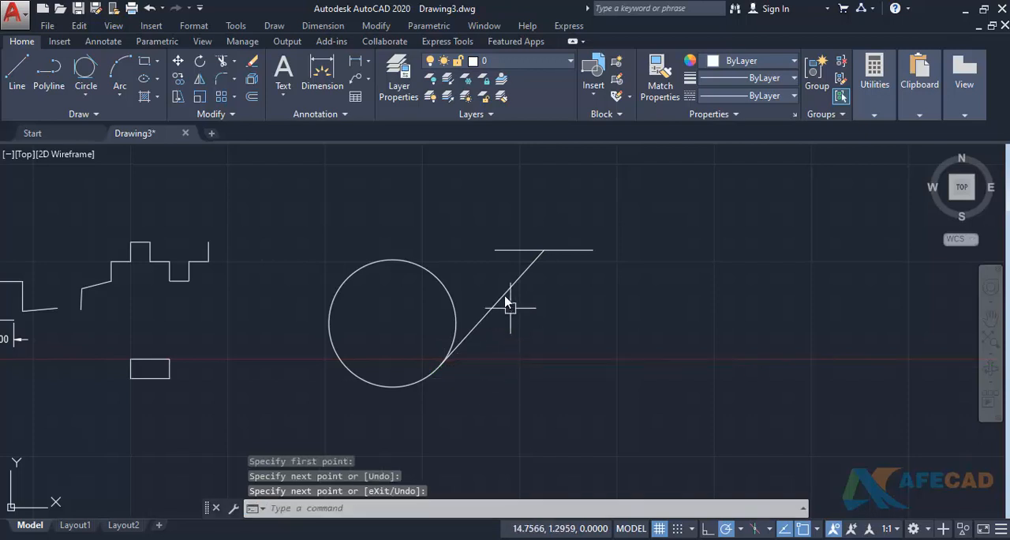
# - Draw a line from the horizontal line's left endpoint to a tangent point at the top of the circle
pyautogui.press('Return')
pyautogui.click(495, 250)
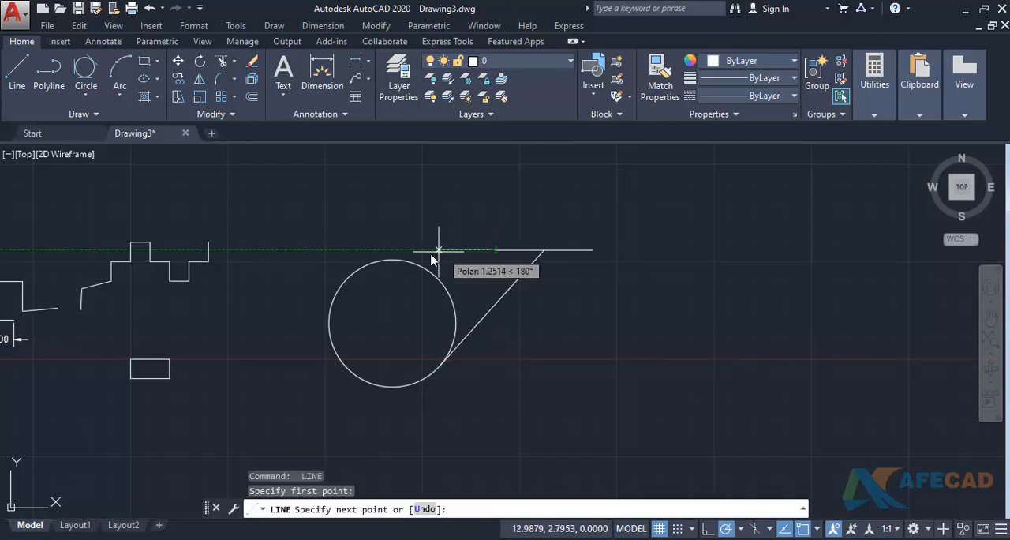
pyautogui.click(386, 268)
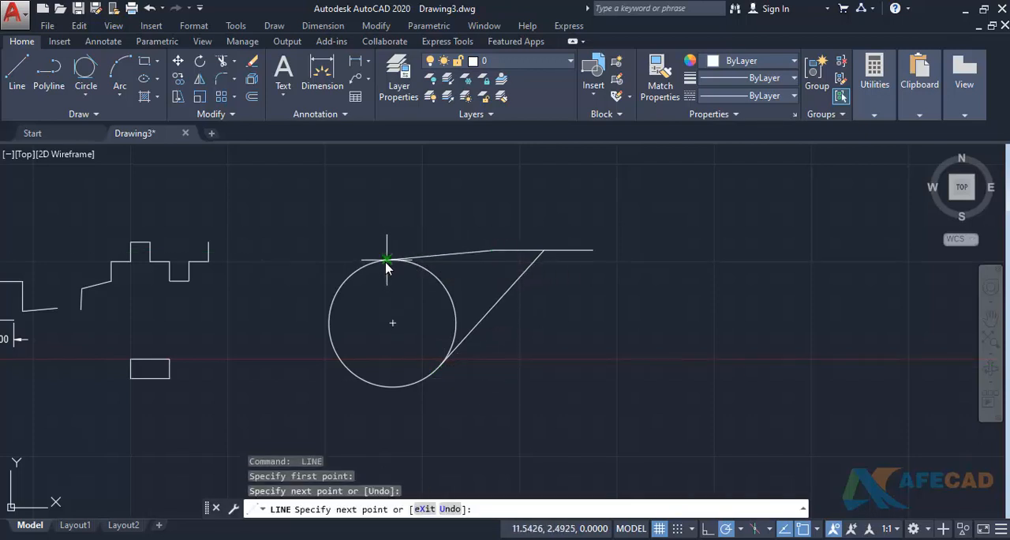
pyautogui.press('Return')
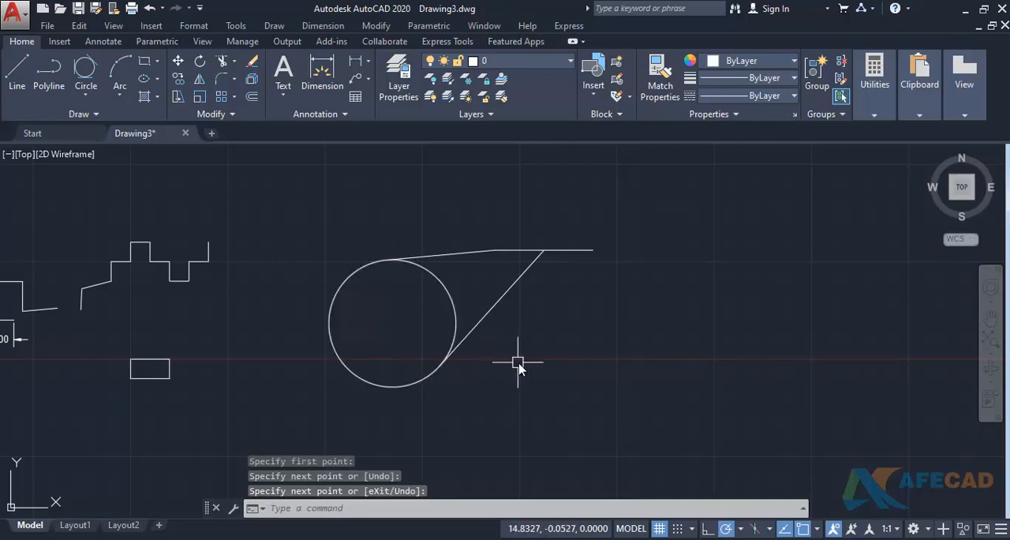
# - Draw a circle with a radius of about 1.83 below and to the right of the horizontal line
pyautogui.moveTo(520, 355); pyautogui.dragTo(473, 357, button='middle')
pyautogui.write('c')
pyautogui.press('Return')
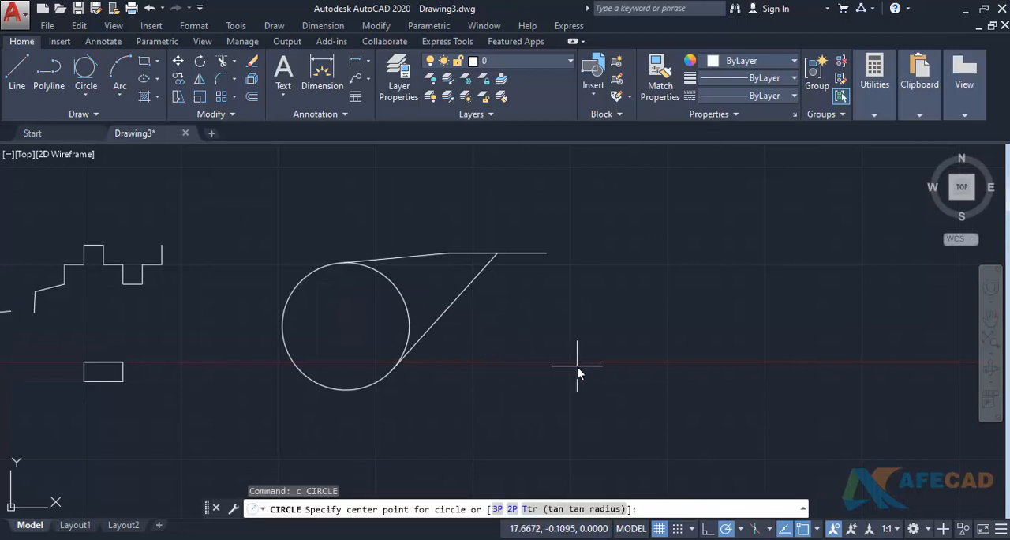
pyautogui.click(572, 361)
pyautogui.click(547, 426)
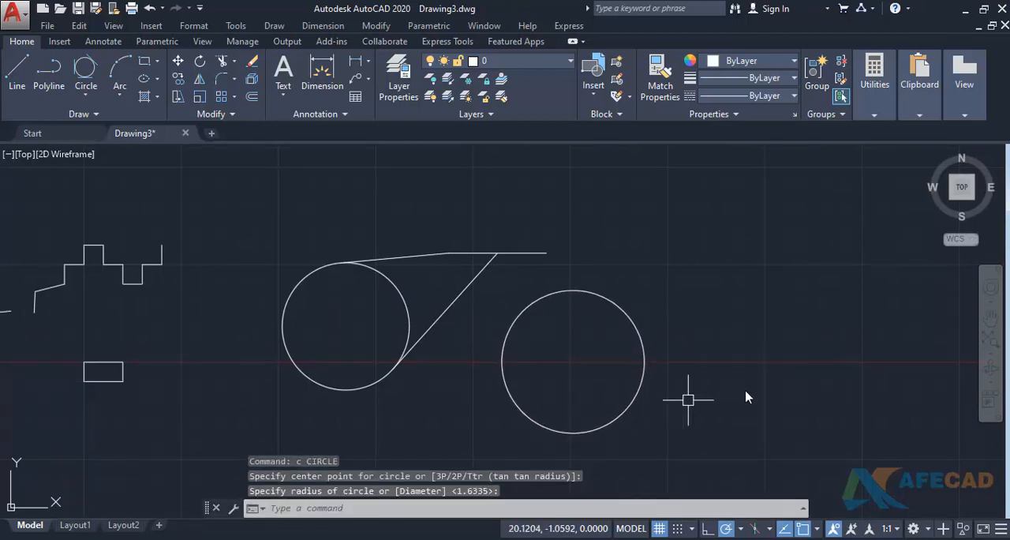
# - Draw a smaller circle to the right of the newest circle, its centre at about the same height
pyautogui.press('Return')
pyautogui.click(804, 355)
pyautogui.click(804, 385)
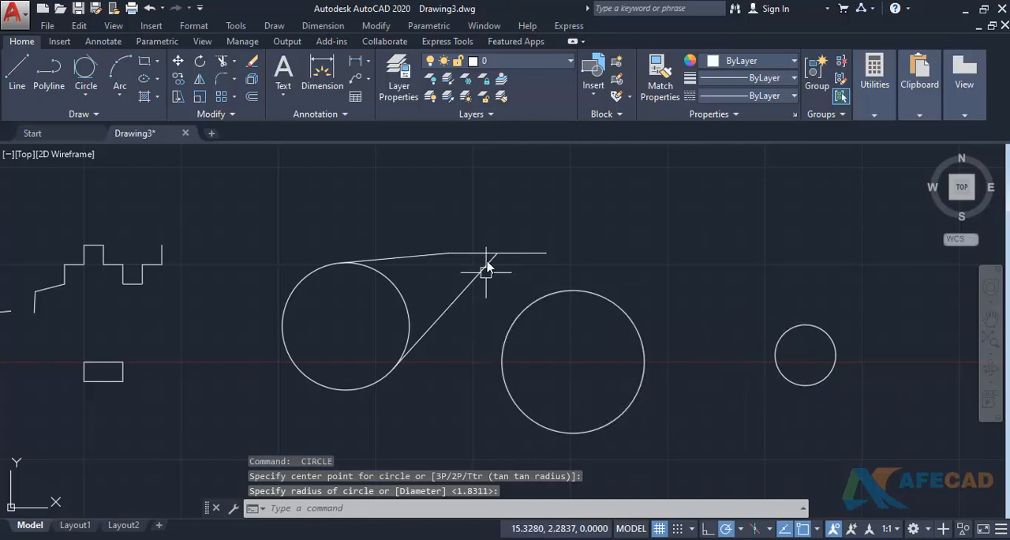
# - Erase the horizontal line and the two tangent lines attached to it
pyautogui.click(495, 214)
pyautogui.click(438, 296)
pyautogui.write('e')
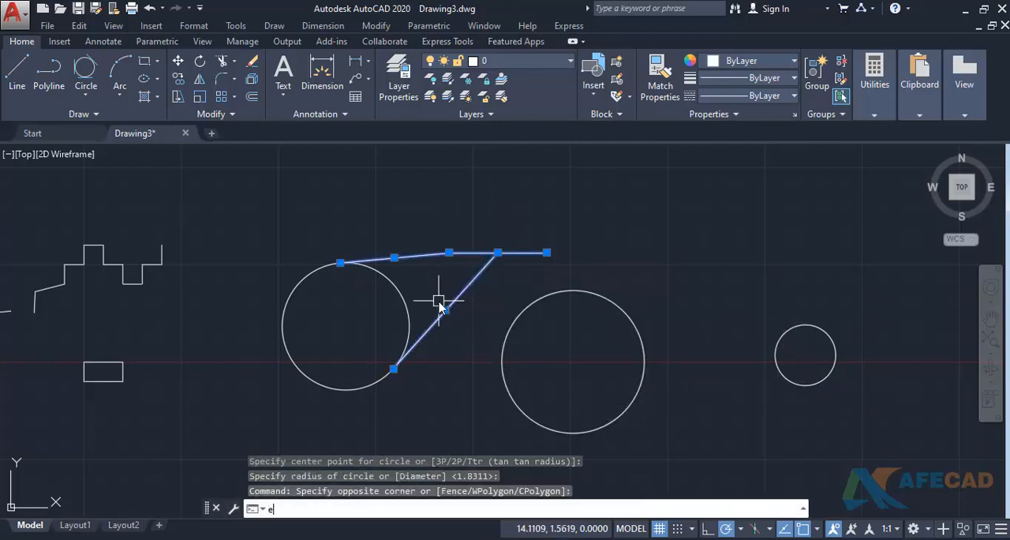
pyautogui.press('Return')
pyautogui.press('Return')
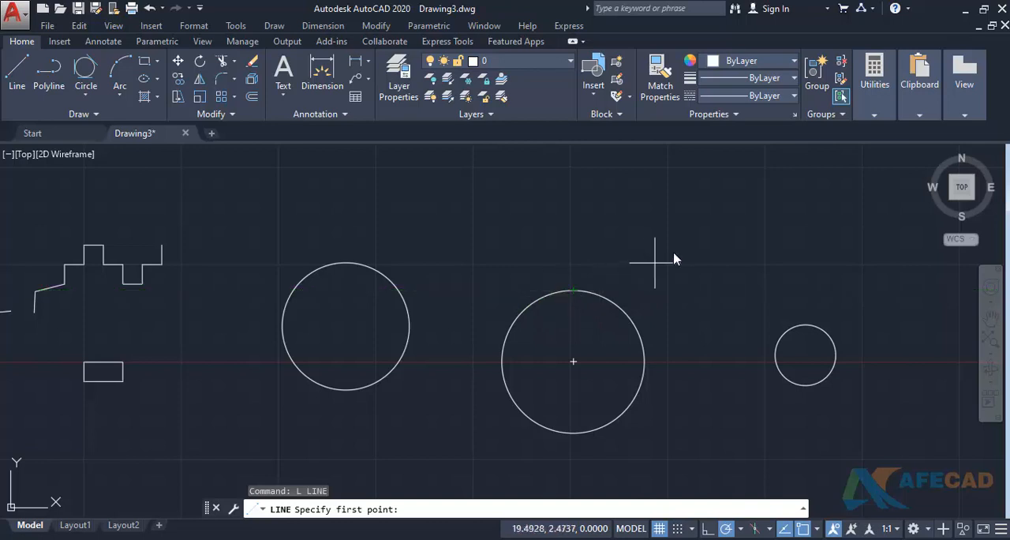
pyautogui.click(717, 223)
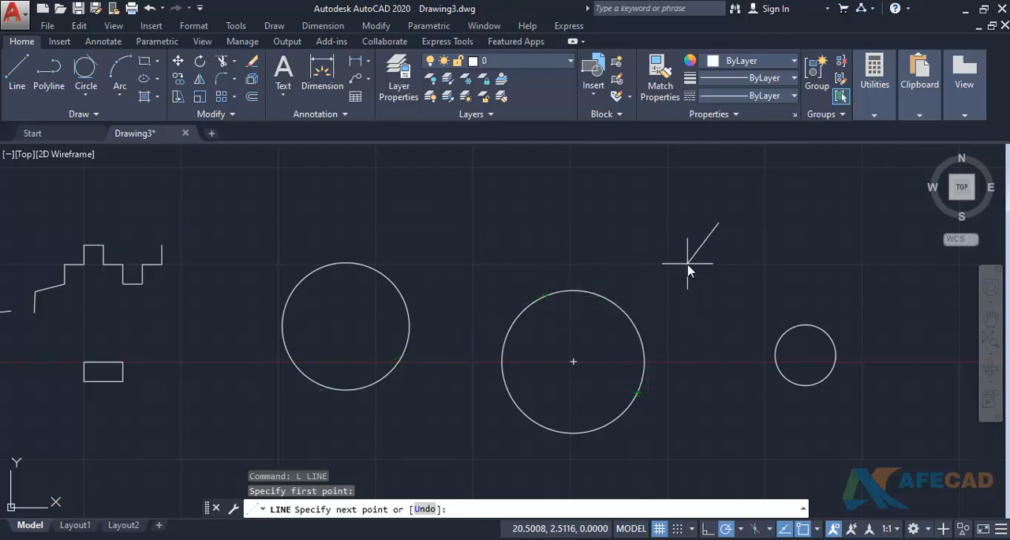
pyautogui.press('Escape')
pyautogui.write('L')
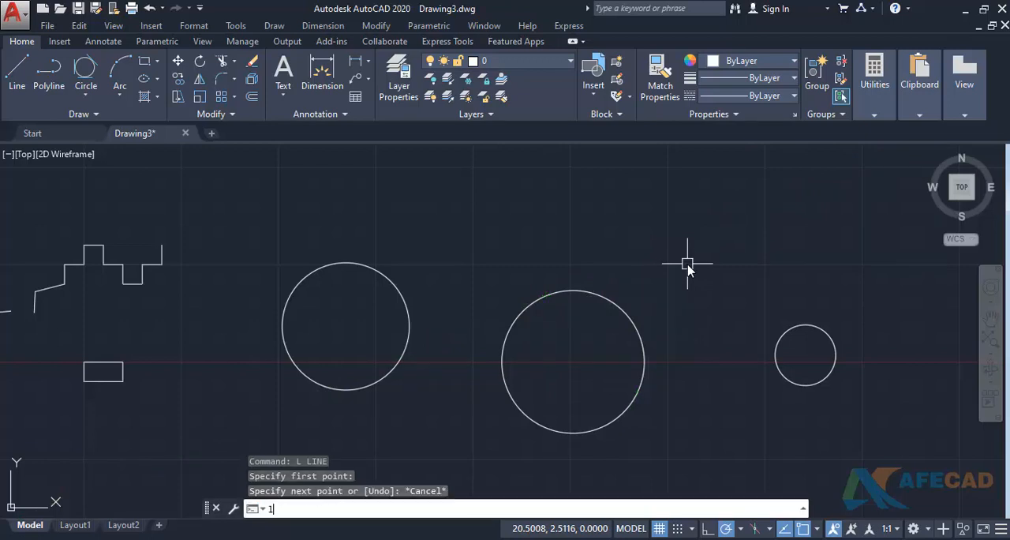
pyautogui.press('Return')
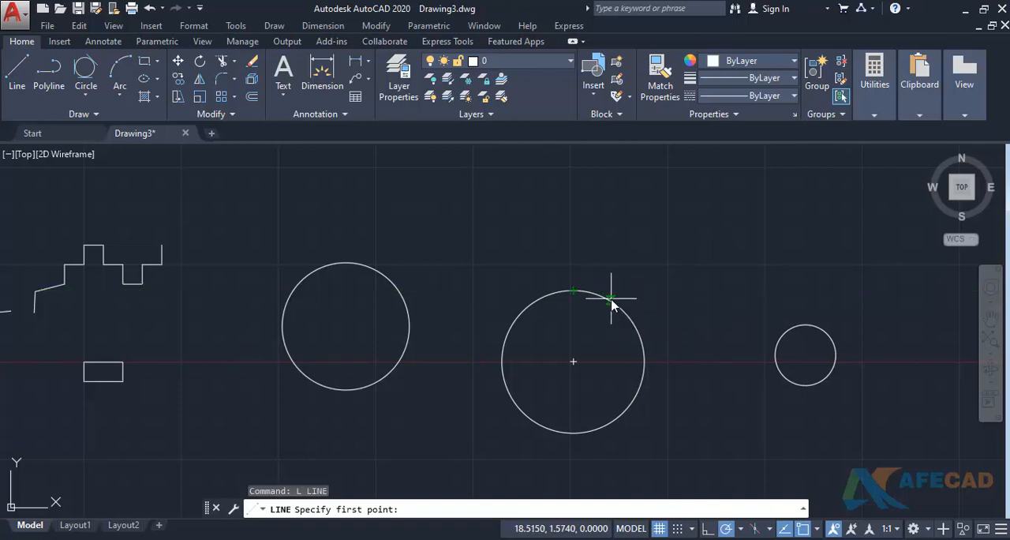
pyautogui.press('Escape')
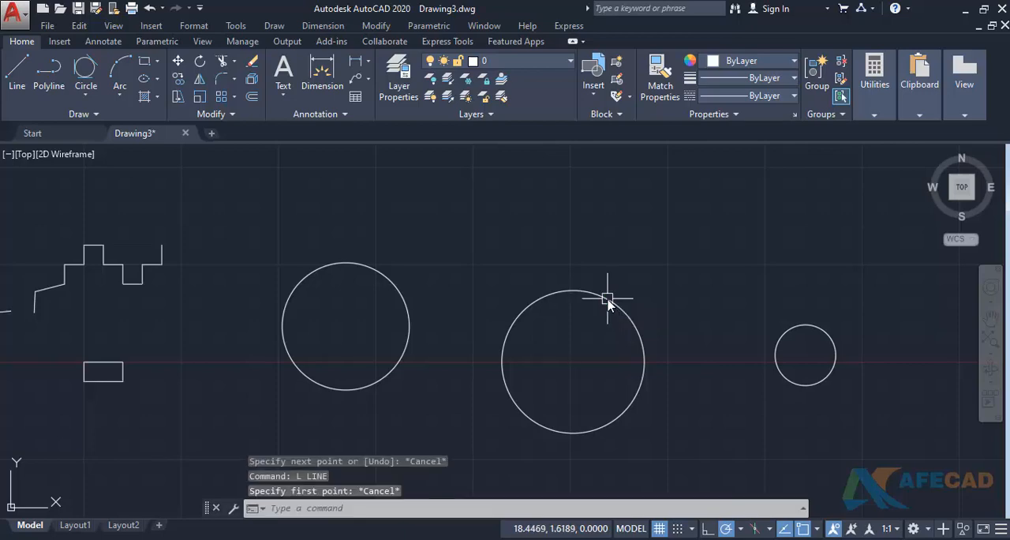
# - Clear all object snap modes in the drafting settings and enable only Tangent
pyautogui.write('ds')
pyautogui.press('Return')
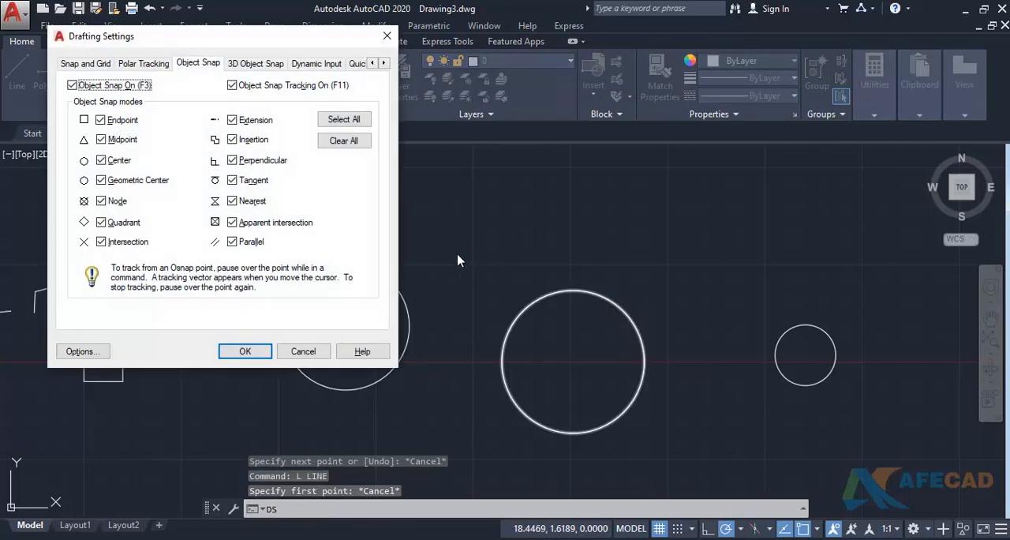
pyautogui.click(336, 148)
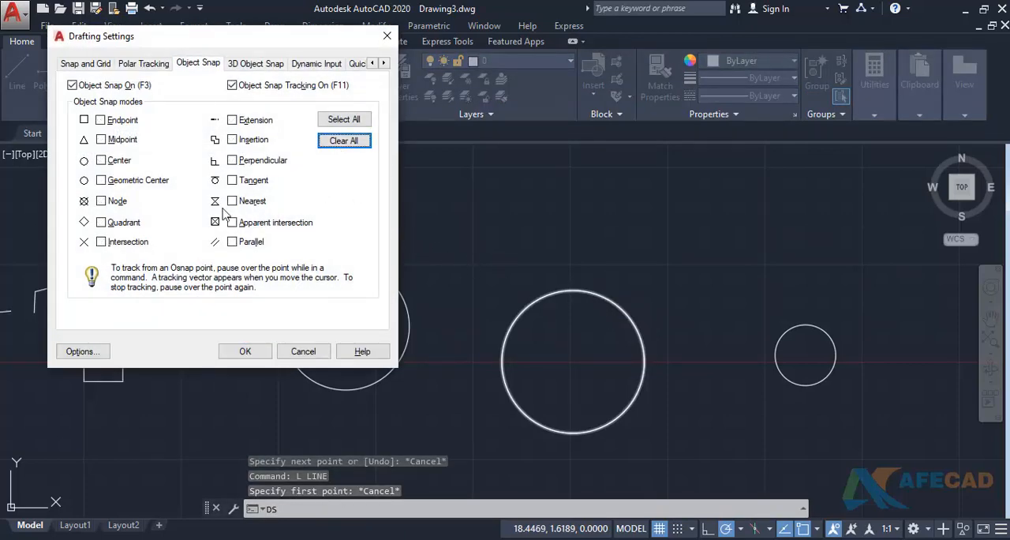
pyautogui.click(232, 180)
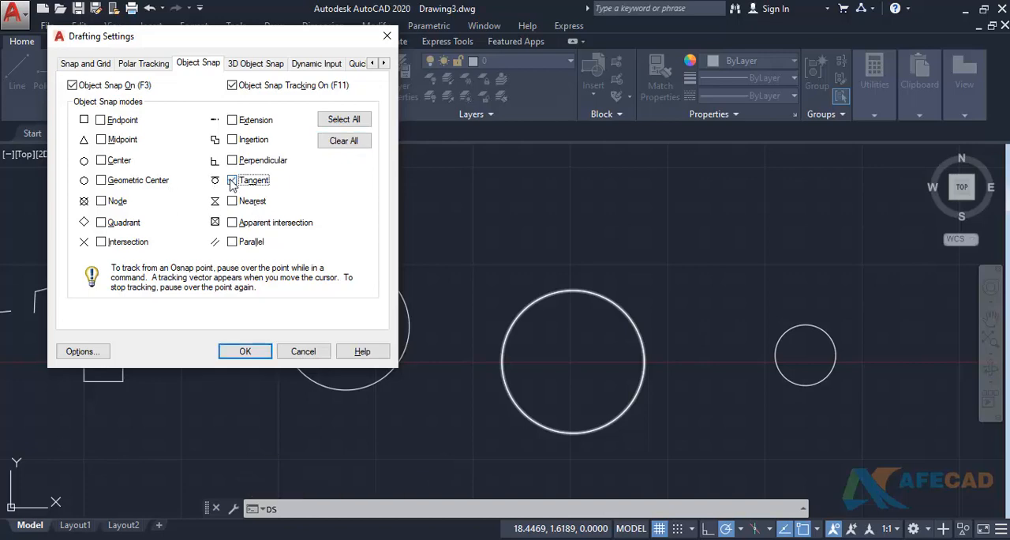
pyautogui.click(245, 352)
# - Draw a line tangent to the lower left of the middle circle and the upper right of the left circle
pyautogui.write('L')
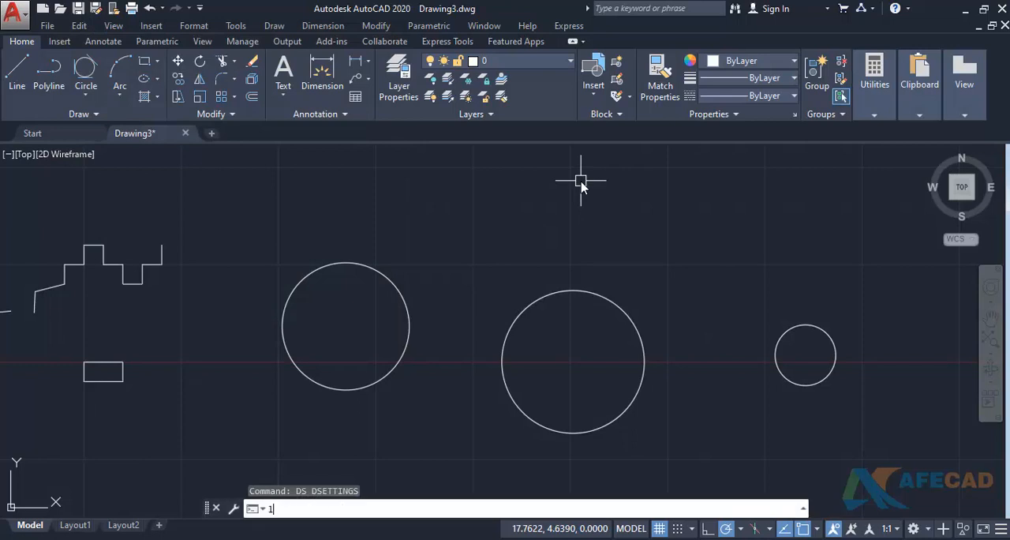
pyautogui.press('Return')
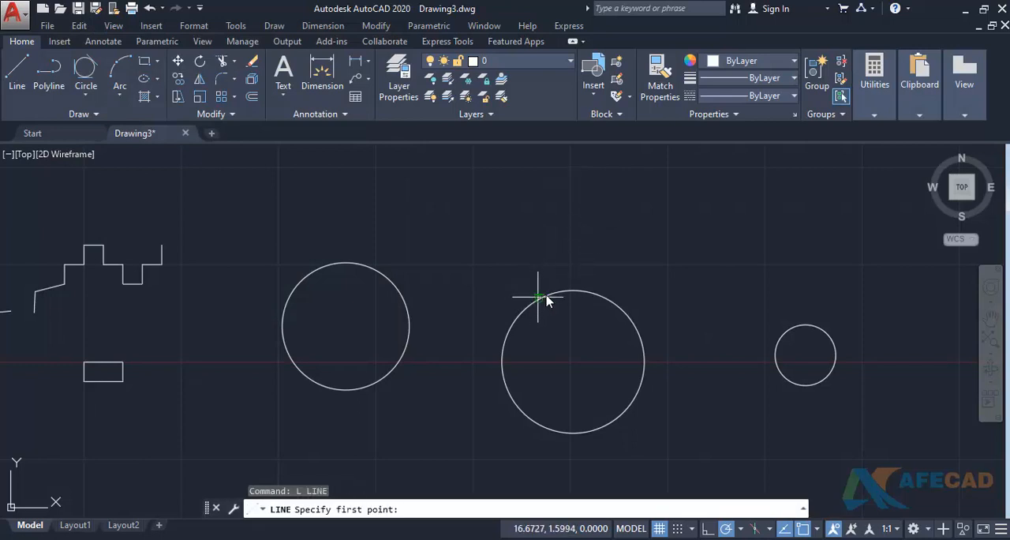
pyautogui.click(502, 338)
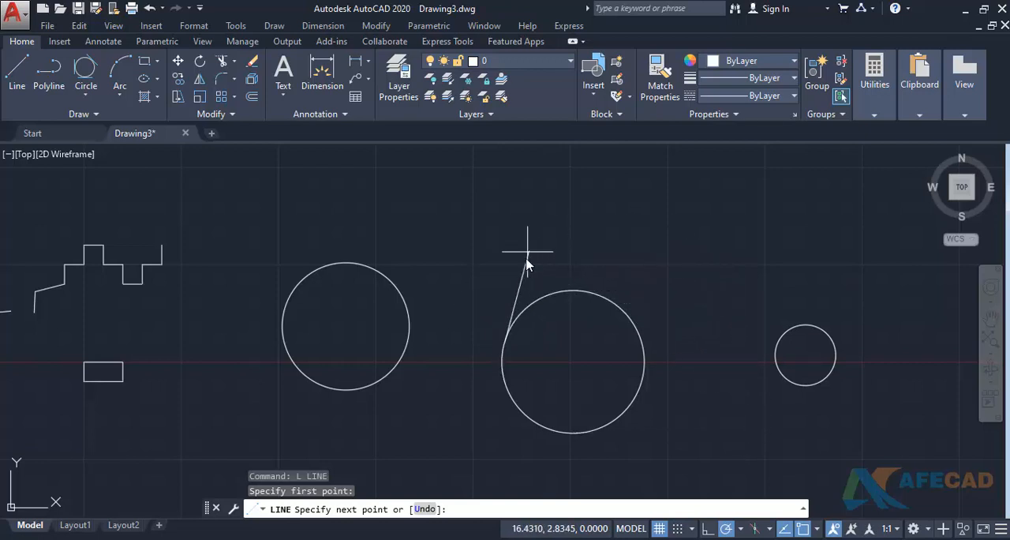
pyautogui.click(398, 285)
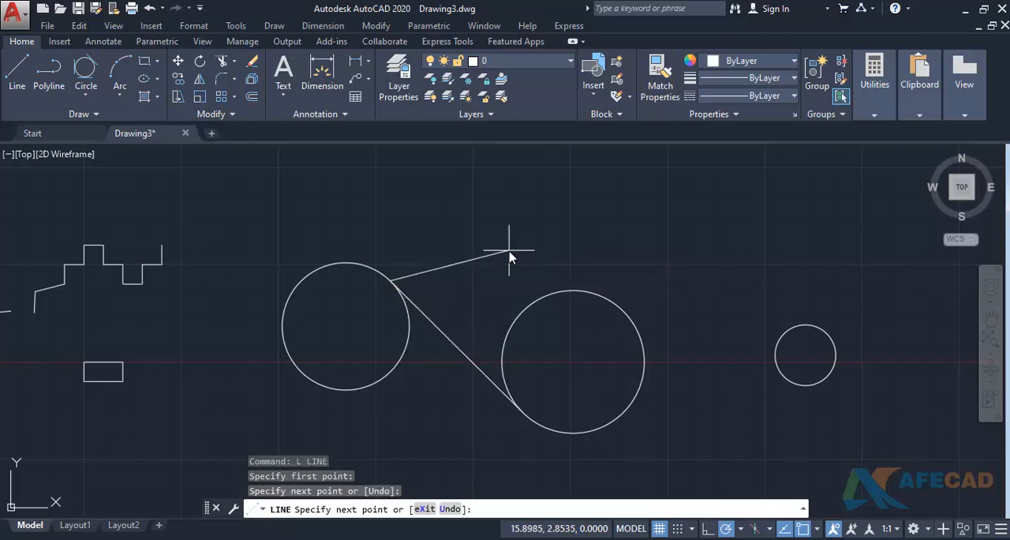
pyautogui.press('Return')
pyautogui.press('Return')
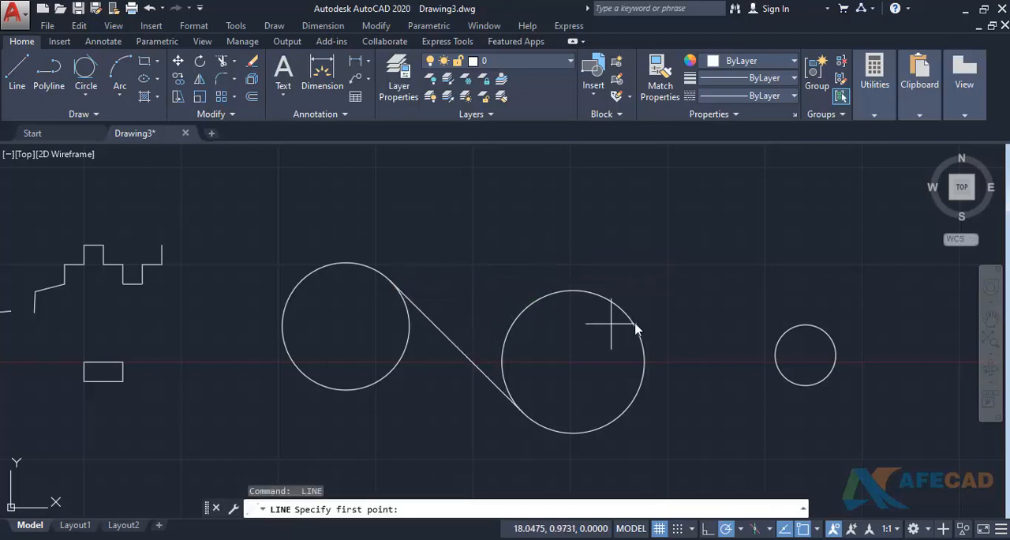
# - Draw the two outer tangent lines joining the middle circle to the small right circle, one above and one below
pyautogui.click(598, 293)
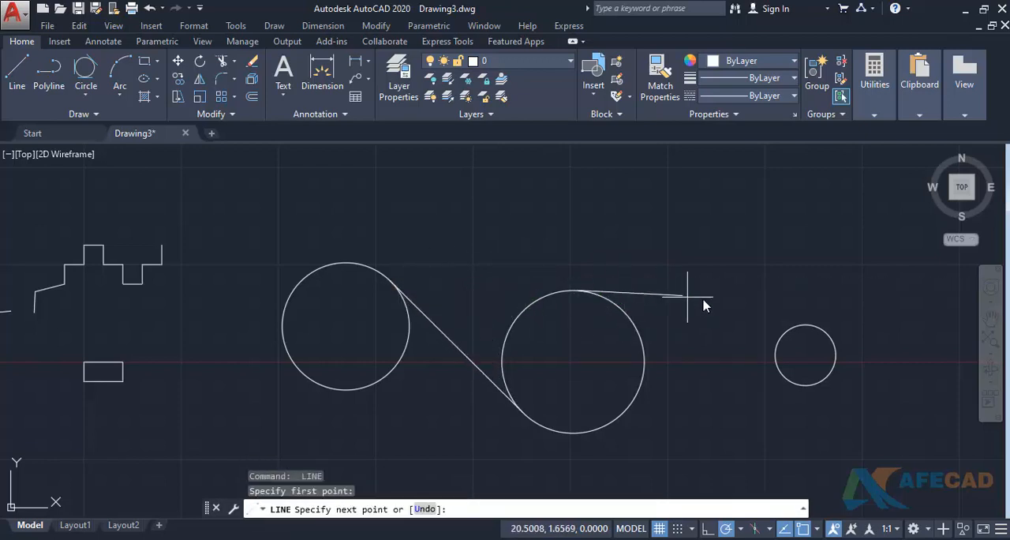
pyautogui.click(799, 327)
pyautogui.press('Return')
pyautogui.press('Return')
pyautogui.click(625, 406)
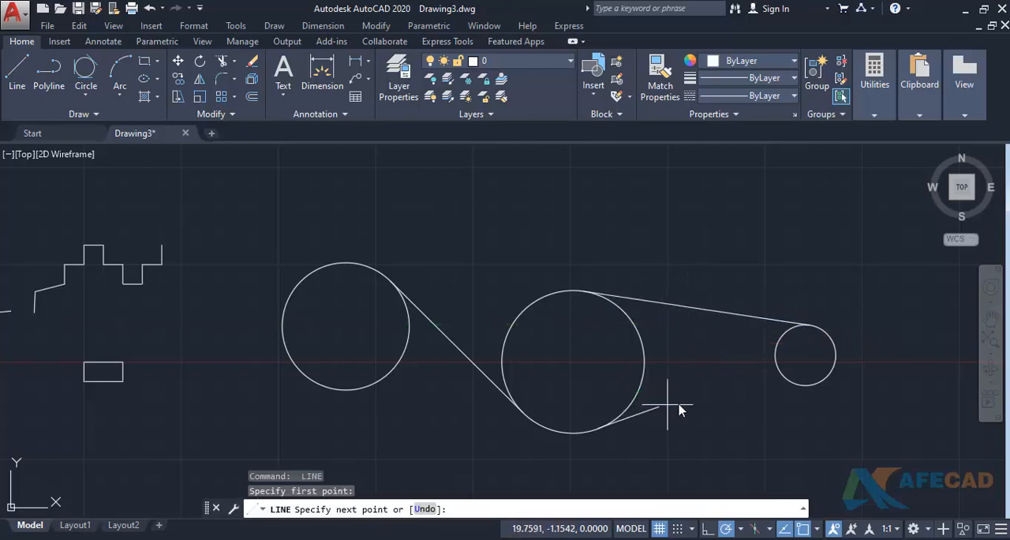
pyautogui.click(797, 388)
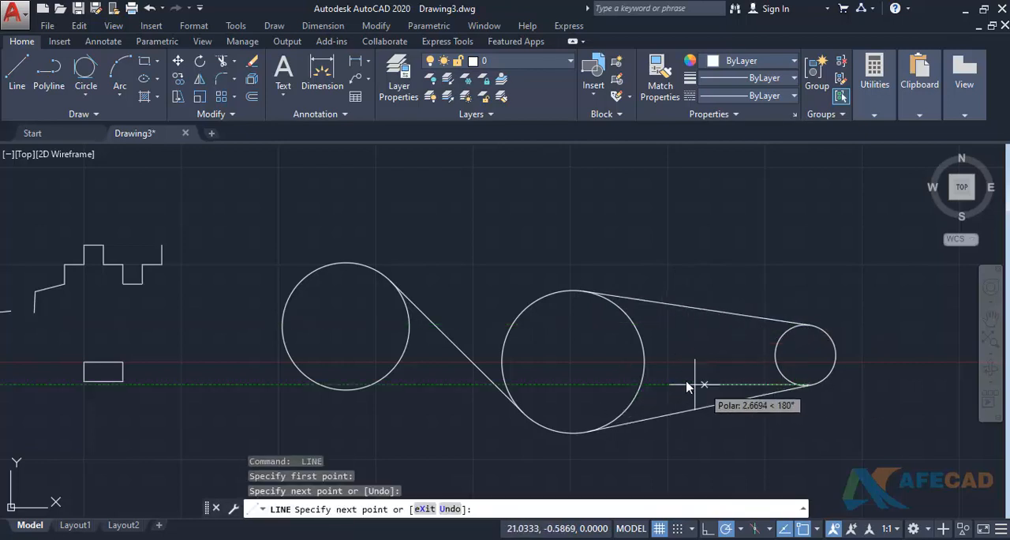
pyautogui.press('Return')
pyautogui.press('Return')
# - Draw a crossing tangent line from the bottom of the small right circle to the upper right of the middle circle
pyautogui.click(791, 387)
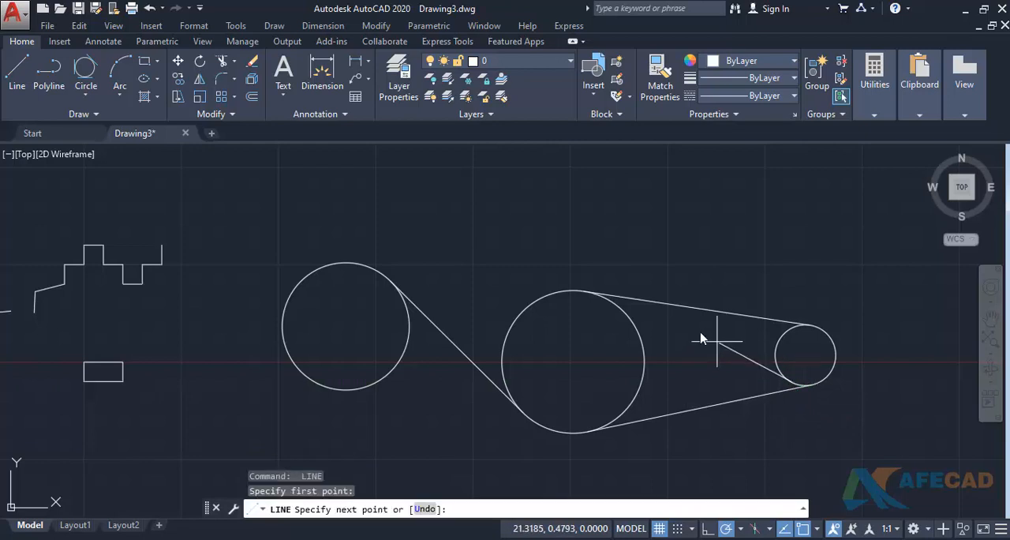
pyautogui.click(640, 338)
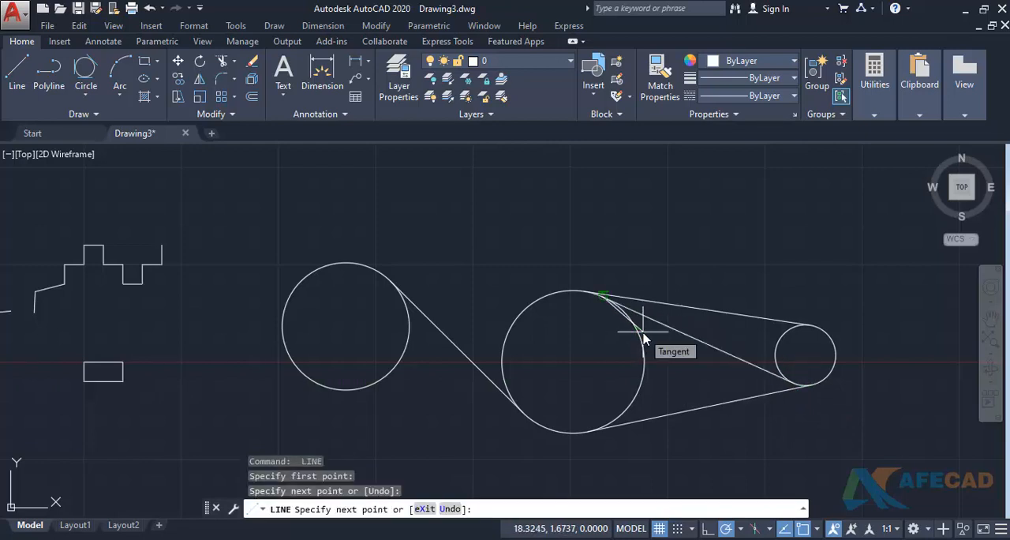
pyautogui.press('Return')
pyautogui.press('Return')
# - Draw a crossing tangent line from the upper left of the middle circle to the lower right of the left circle
pyautogui.click(518, 323)
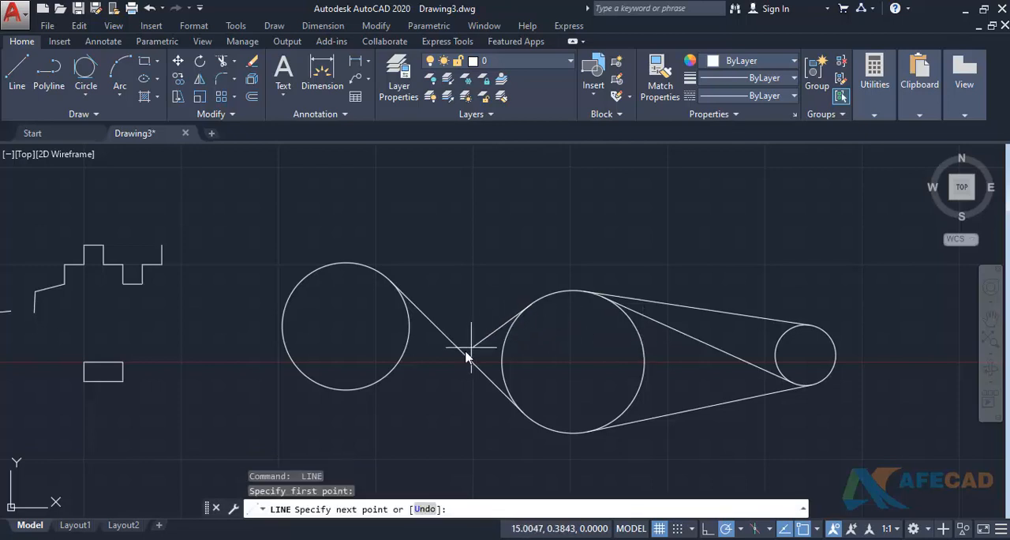
pyautogui.click(401, 377)
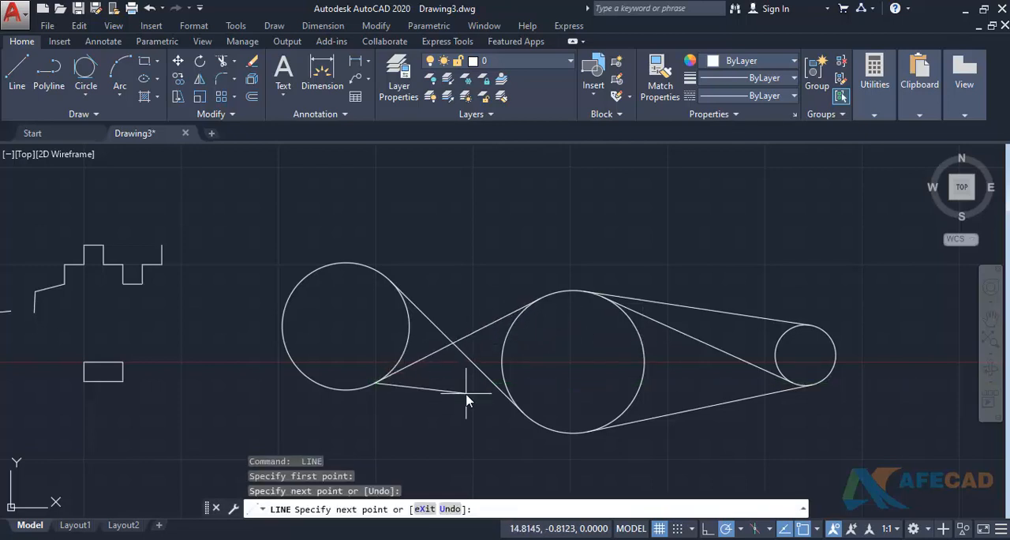
pyautogui.press('Return')
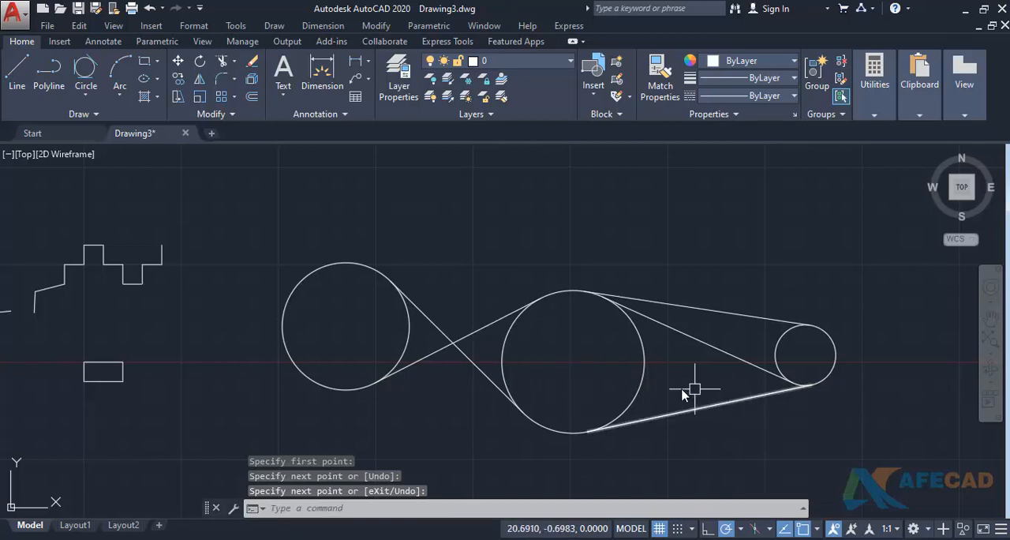
# - Draw a crossing tangent line from the lower right of the middle circle to the top of the small right circle
pyautogui.press('Return')
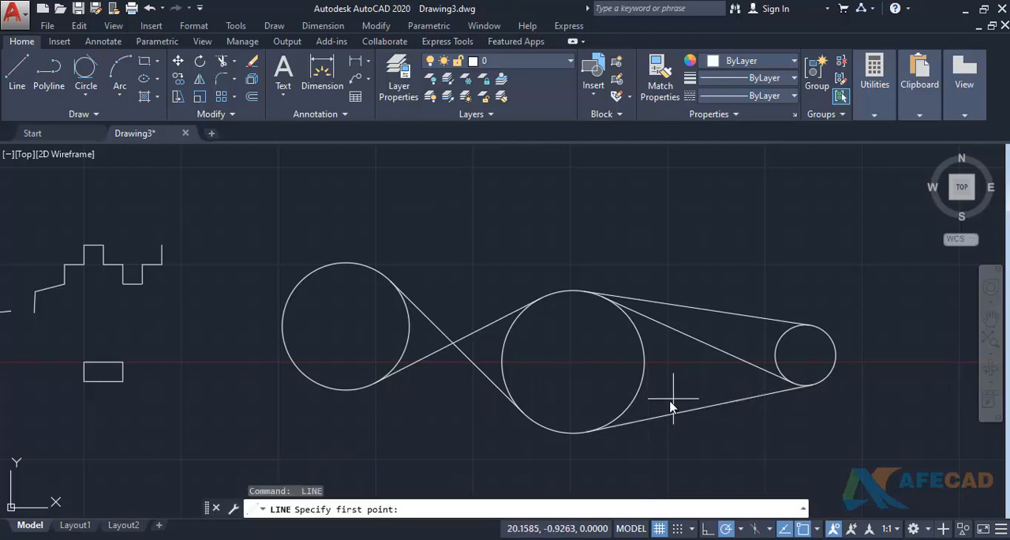
pyautogui.click(631, 412)
pyautogui.press('Return')
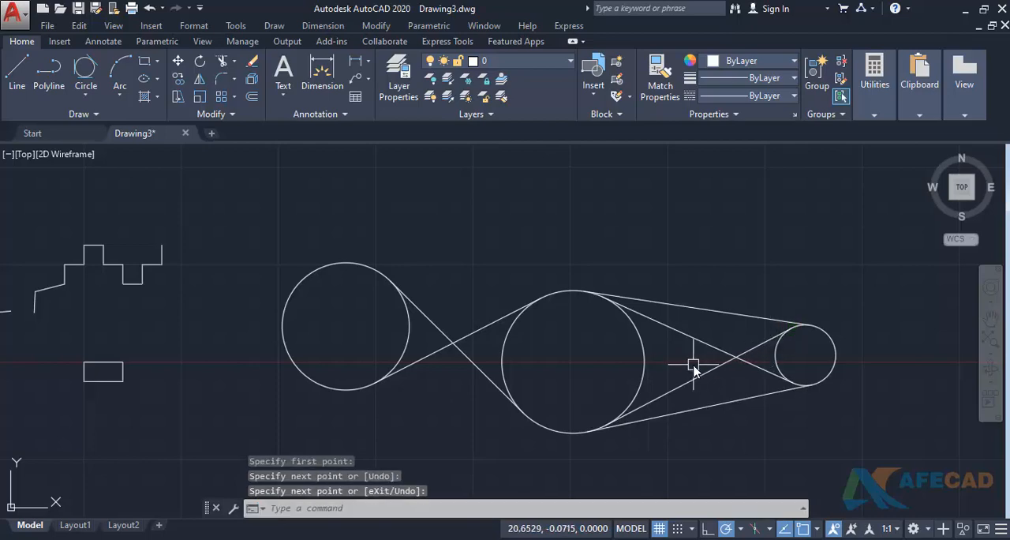
# - Enable all object snap modes in the drafting settings
pyautogui.write('ds')
pyautogui.press('Return')
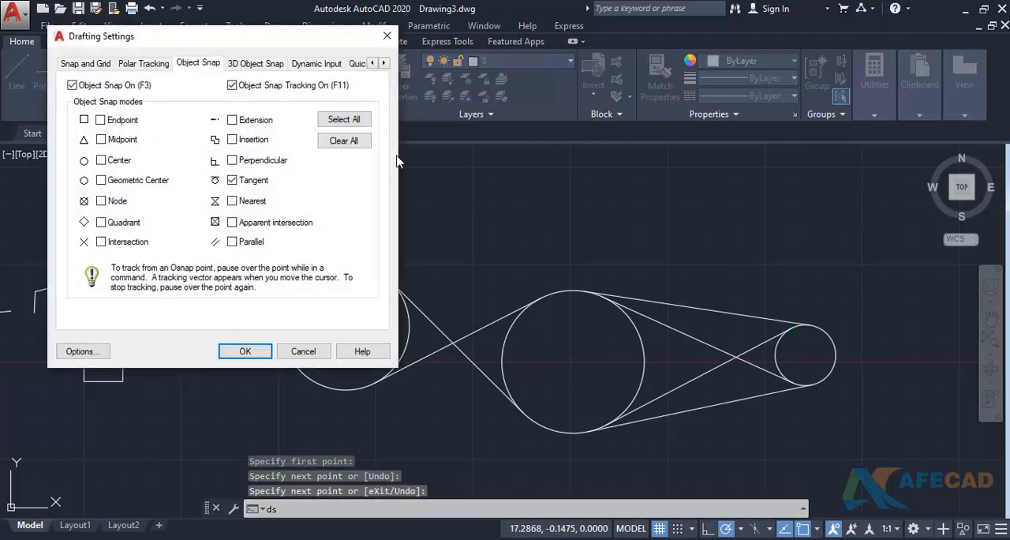
pyautogui.click(333, 124)
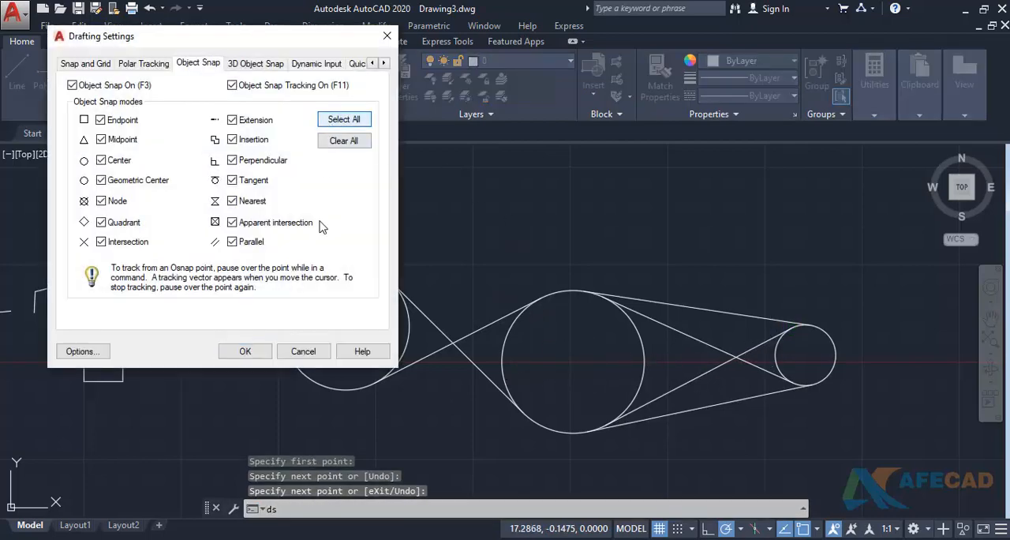
pyautogui.click(251, 350)
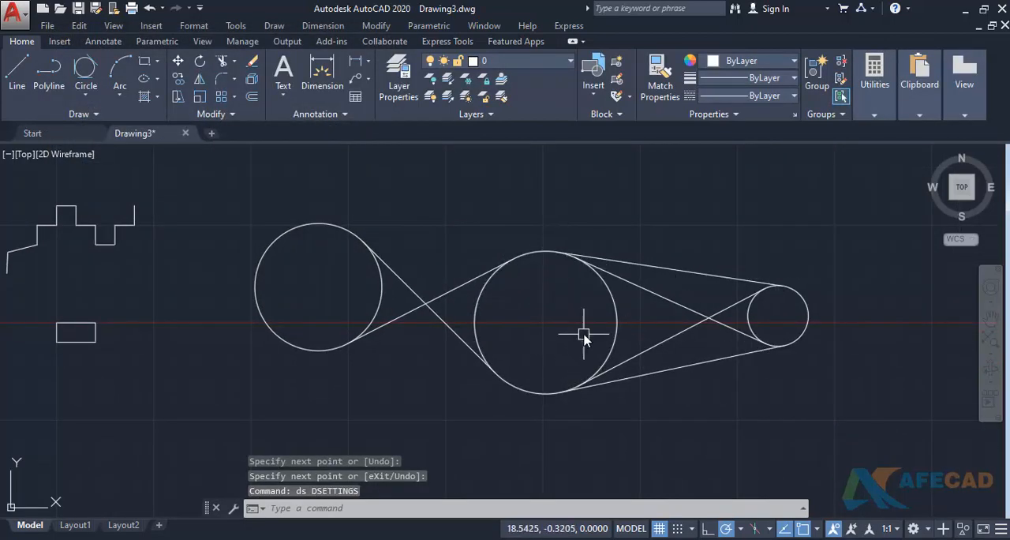
# - Review the object snap and object snap tracking options in the drafting settings
pyautogui.write('ds')
pyautogui.press('Return')
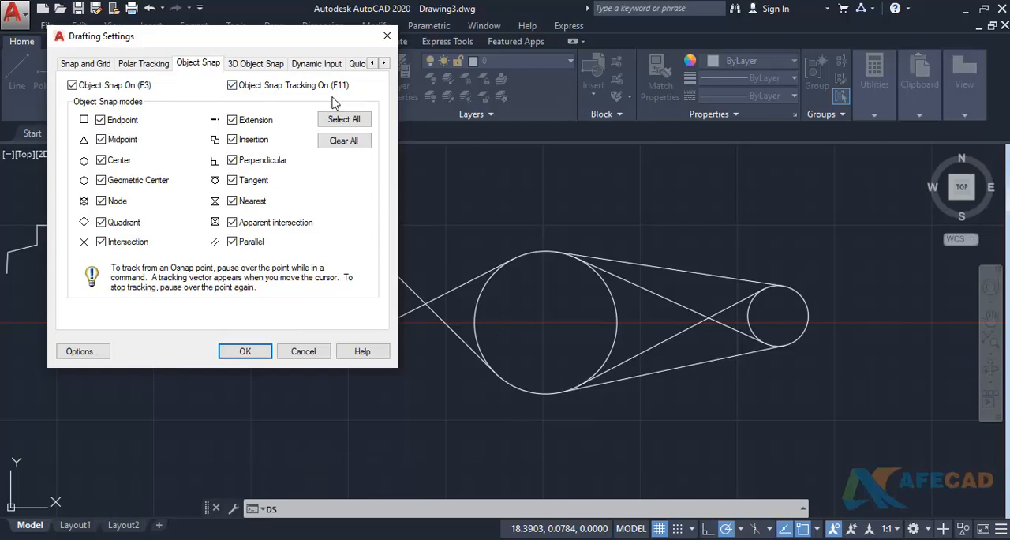
pyautogui.click(245, 351)
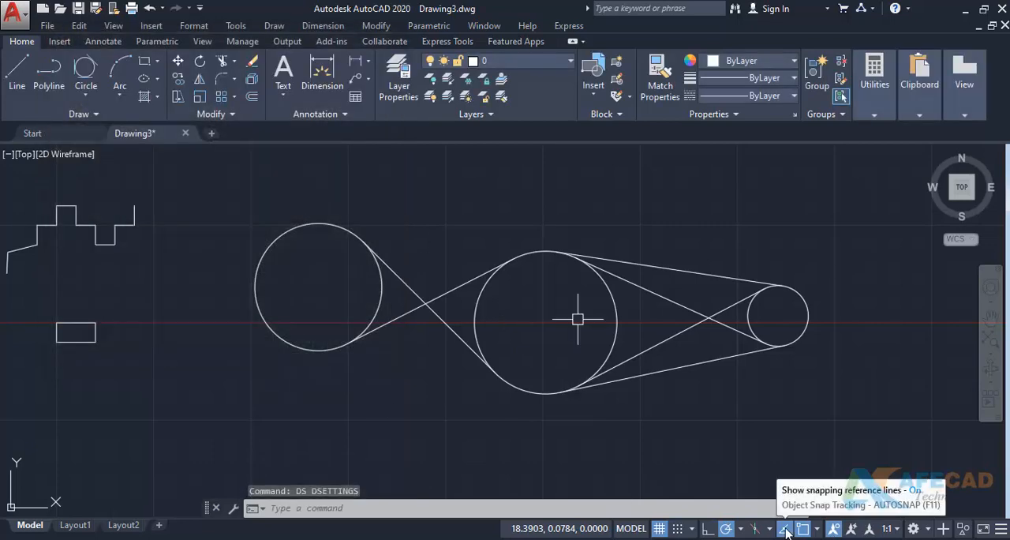
pyautogui.scroll(-2, 587, 288)
pyautogui.moveTo(581, 300); pyautogui.dragTo(492, 351, button='middle')
pyautogui.moveTo(518, 268); pyautogui.dragTo(489, 329, button='middle')
pyautogui.write('l')
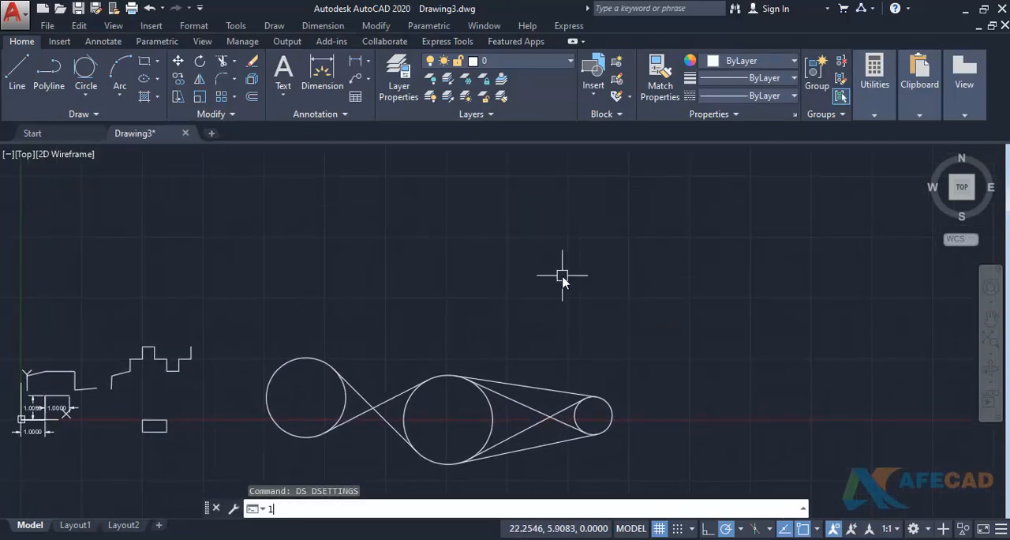
pyautogui.press('Return')
pyautogui.click(510, 292)
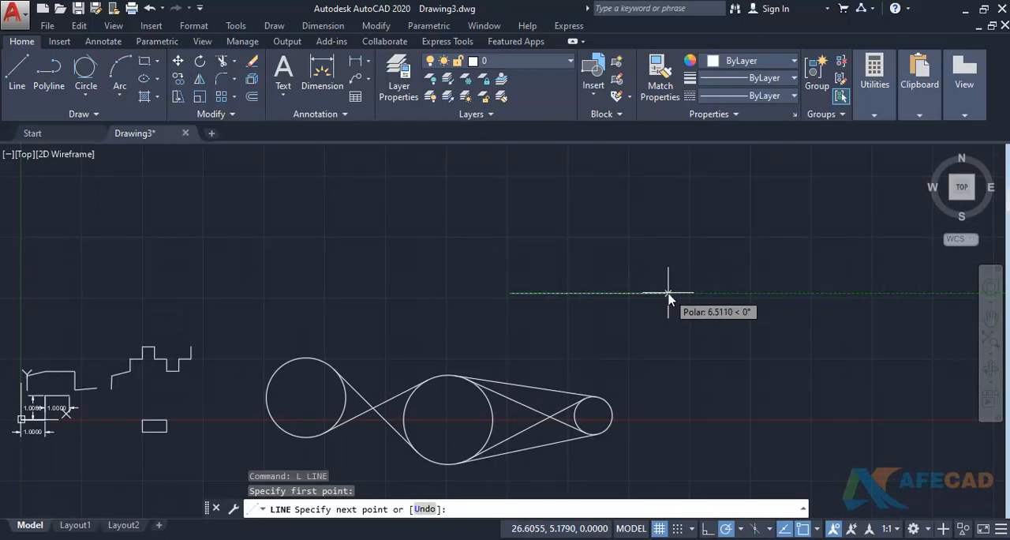
pyautogui.press('Escape')
# - Turn object snap off in the drafting settings and switch it back on
pyautogui.write('ds')
pyautogui.press('Return')
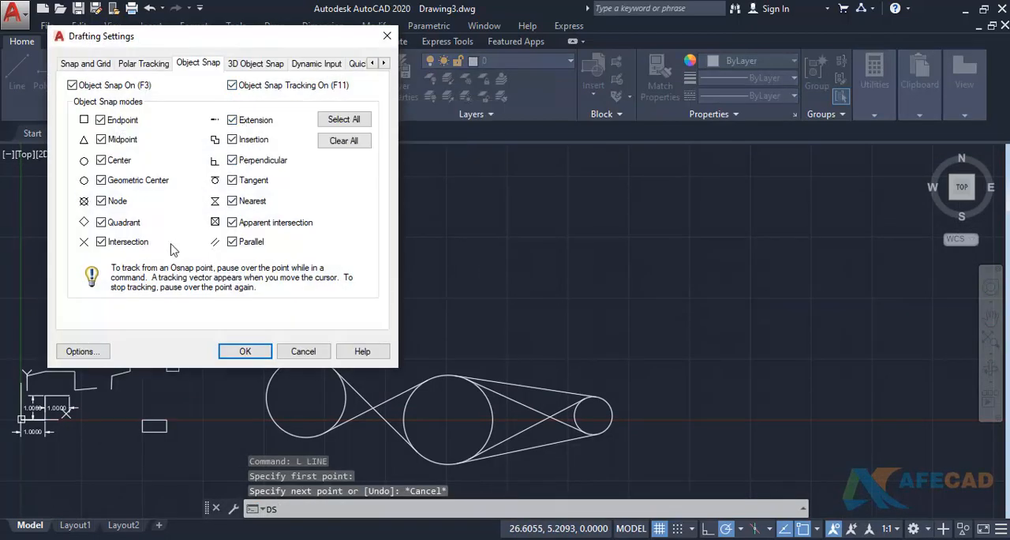
pyautogui.click(73, 86)
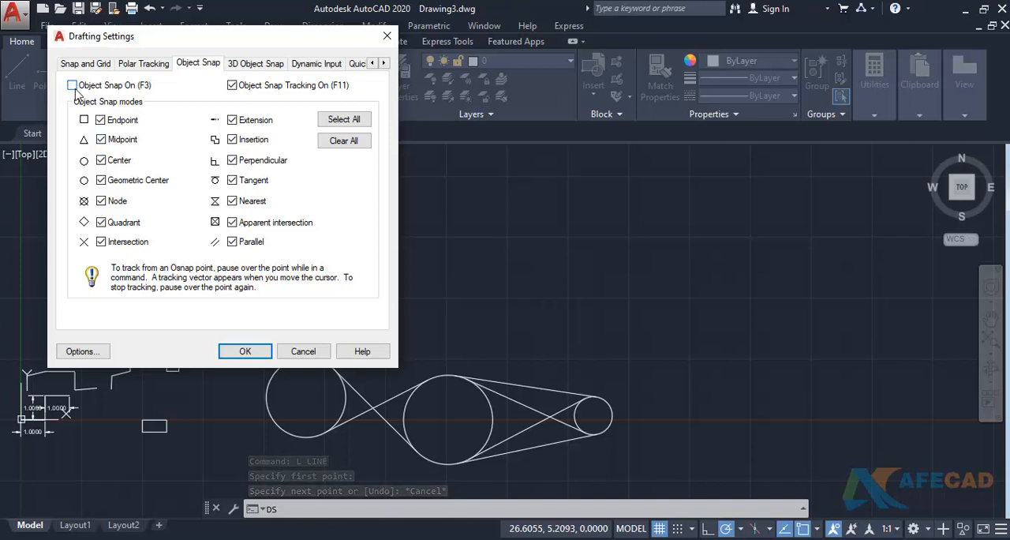
pyautogui.click(245, 351)
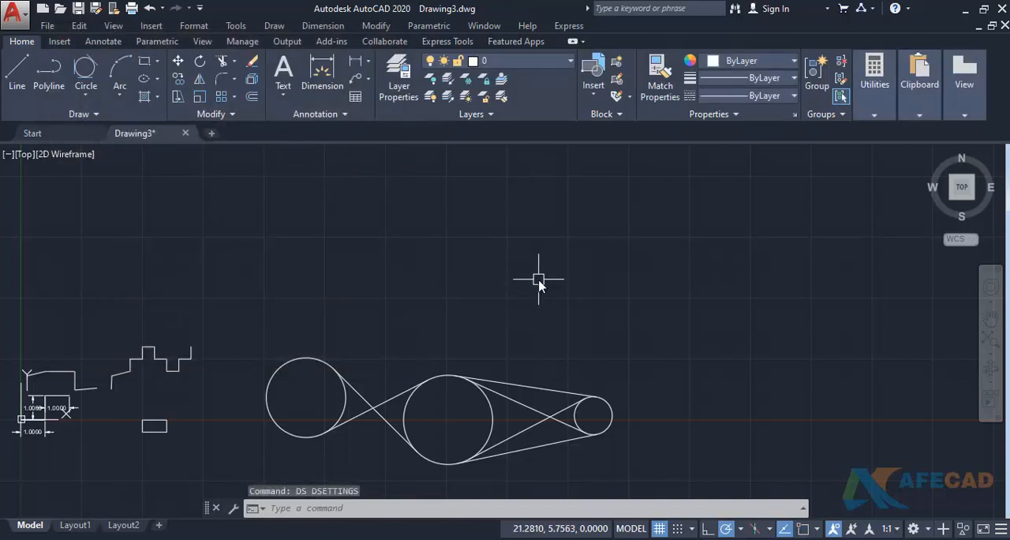
pyautogui.press('Escape')
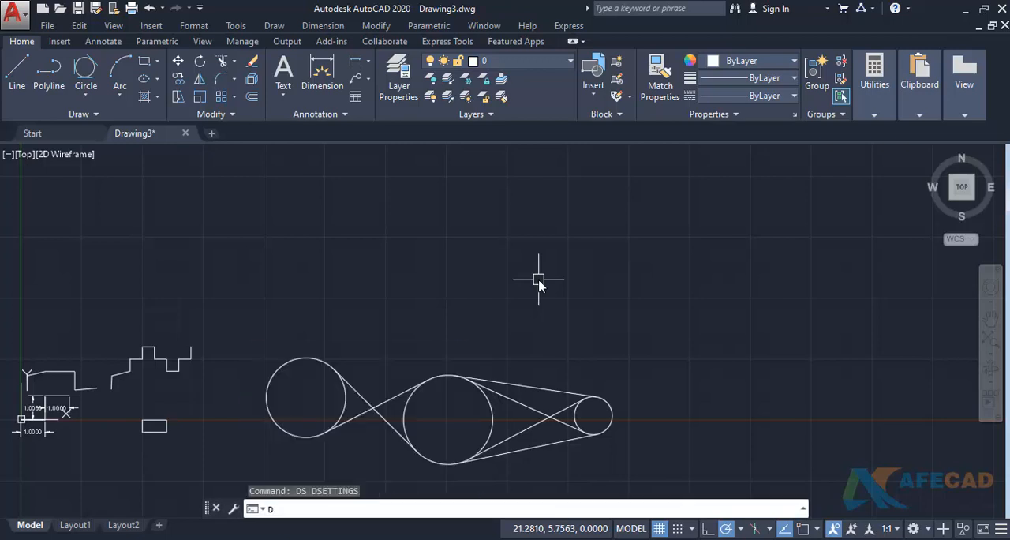
pyautogui.press('F3')
# - Draw a horizontal line segment in the empty area above the small right circle and a vertical segment up from its right end
pyautogui.write('l')
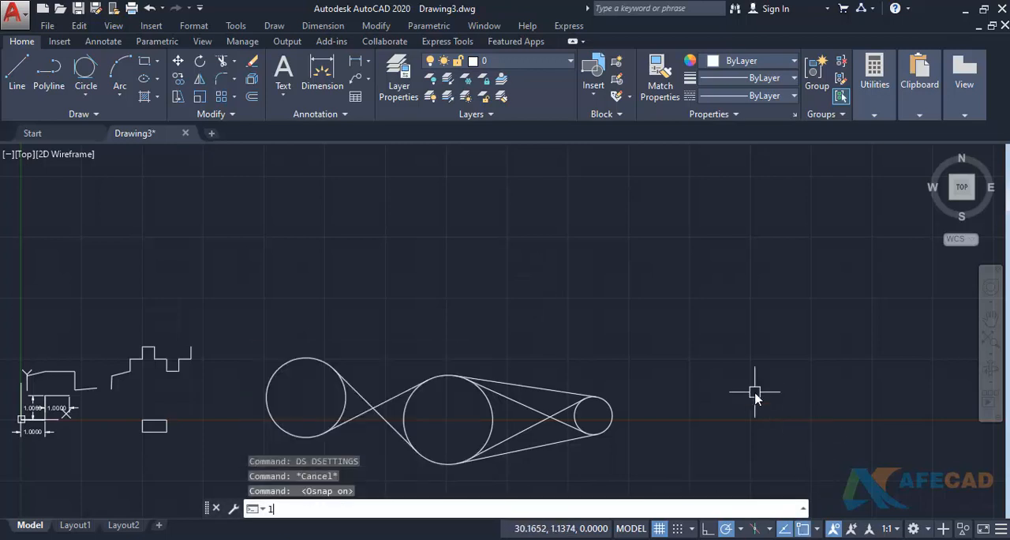
pyautogui.press('Return')
pyautogui.moveTo(598, 351); pyautogui.dragTo(595, 355, button='middle')
pyautogui.click(553, 351)
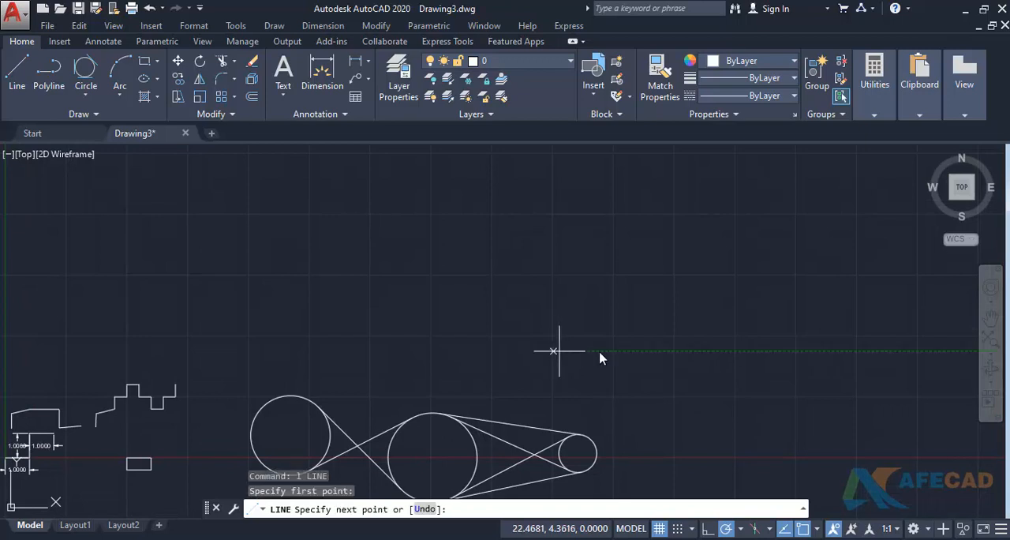
pyautogui.click(689, 351)
pyautogui.click(689, 263)
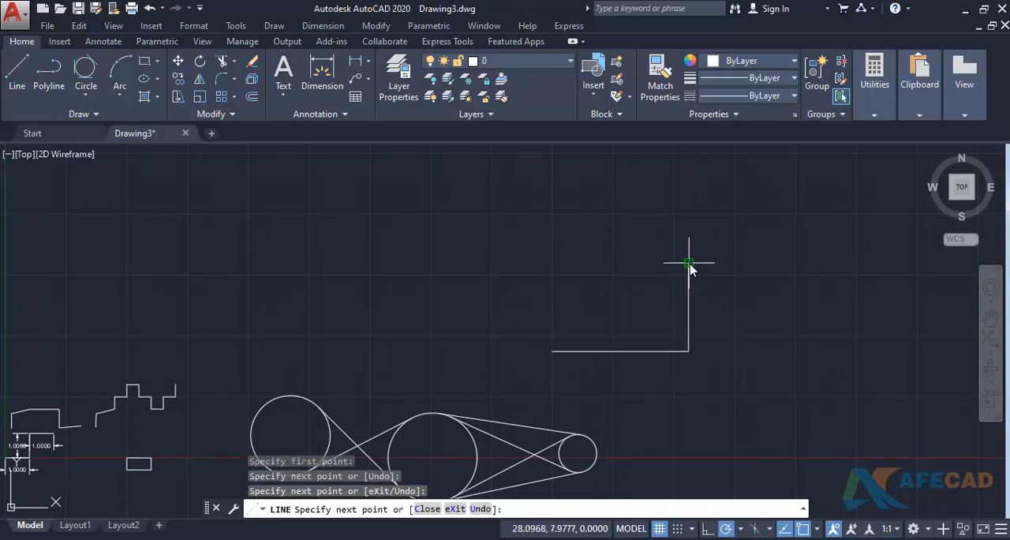
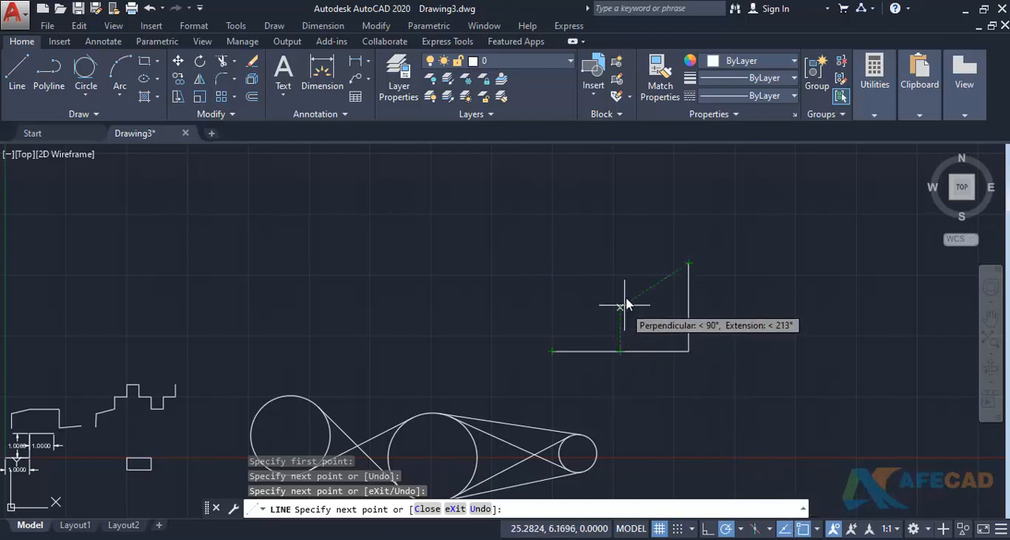
# - Turn off object snap tracking and polar tracking while the third line segment is pending from the vertical segment's upper end
pyautogui.click(784, 528)
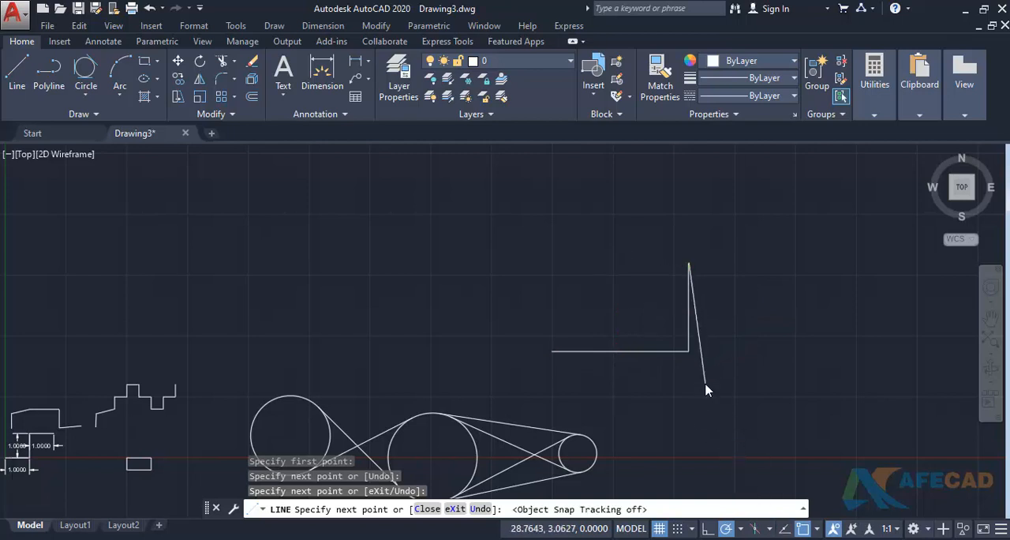
pyautogui.scroll(2, 704, 385)
pyautogui.moveTo(619, 375); pyautogui.dragTo(636, 424, button='middle')
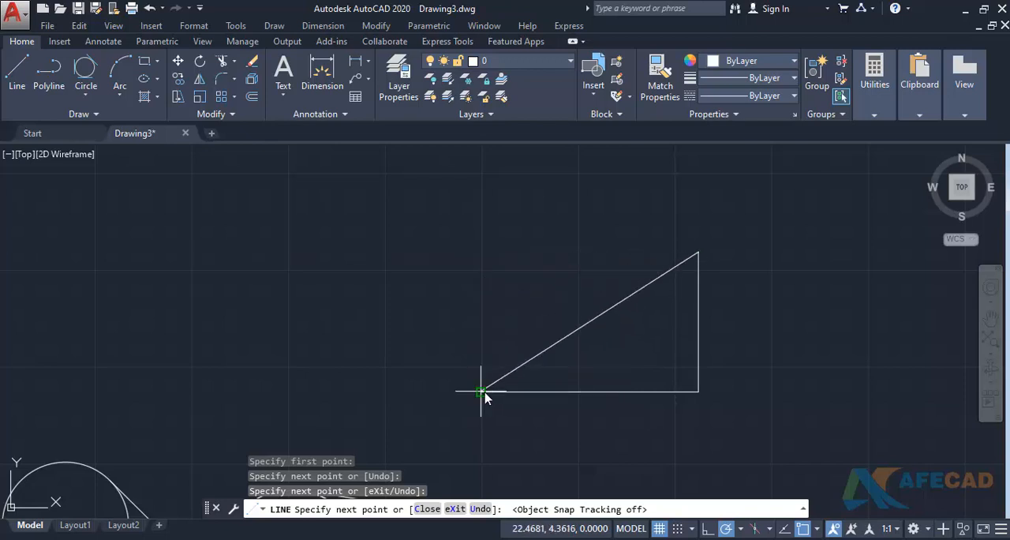
pyautogui.click(728, 529)
pyautogui.scroll(-2, 705, 402)
pyautogui.scroll(4, 670, 387)
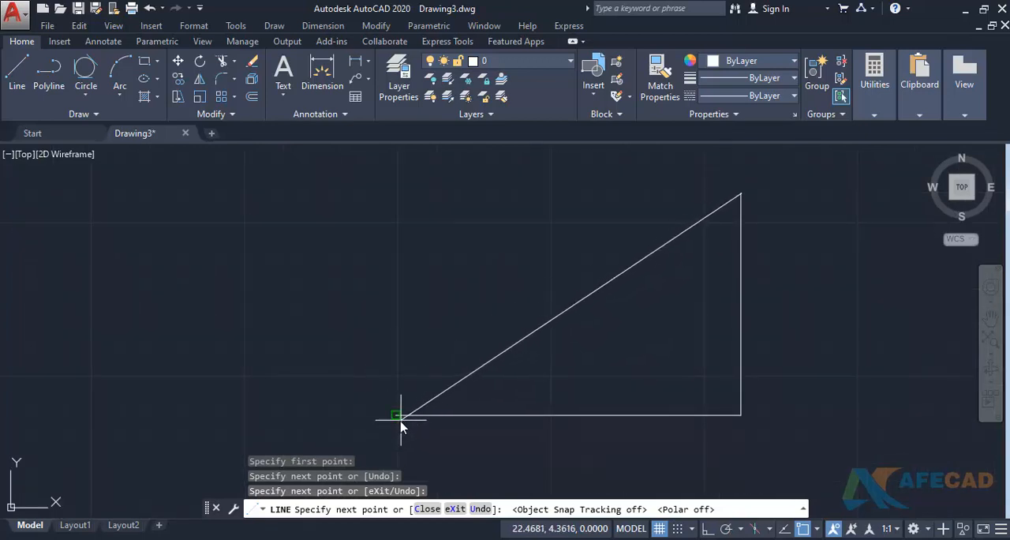
pyautogui.moveTo(406, 374); pyautogui.dragTo(439, 387, button='middle')
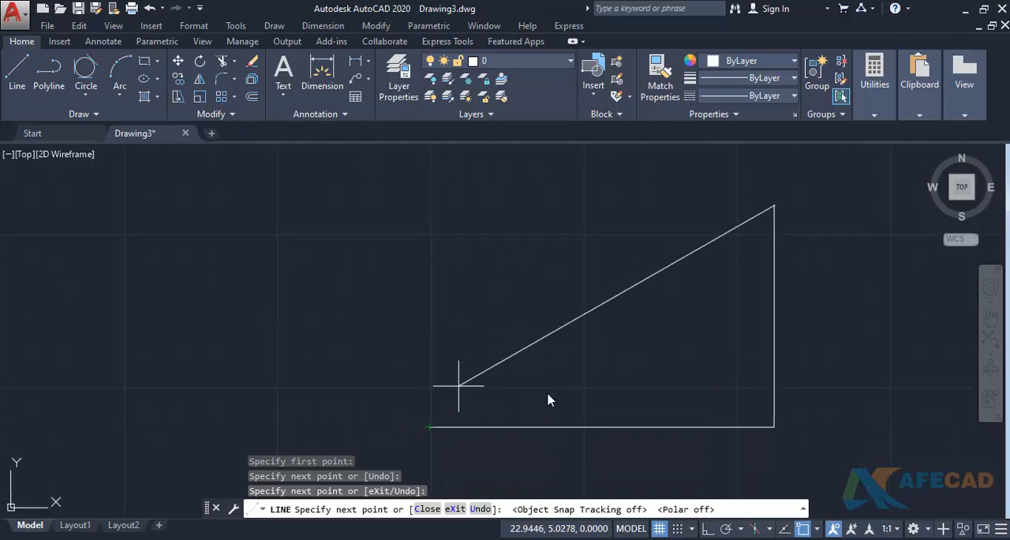
# - Switch polar tracking and object snap tracking back on, and toggle object snap off and on again
pyautogui.click(727, 529)
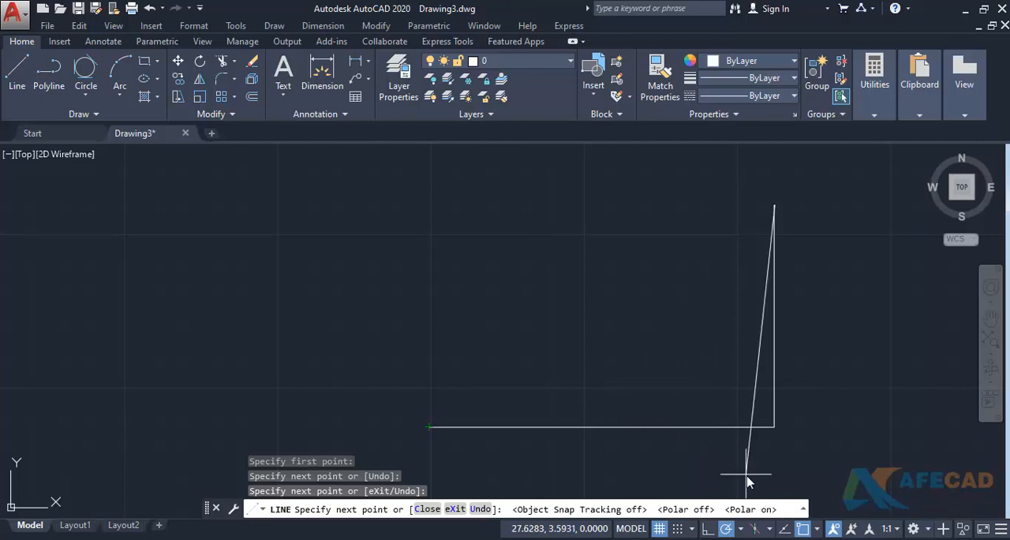
pyautogui.click(785, 532)
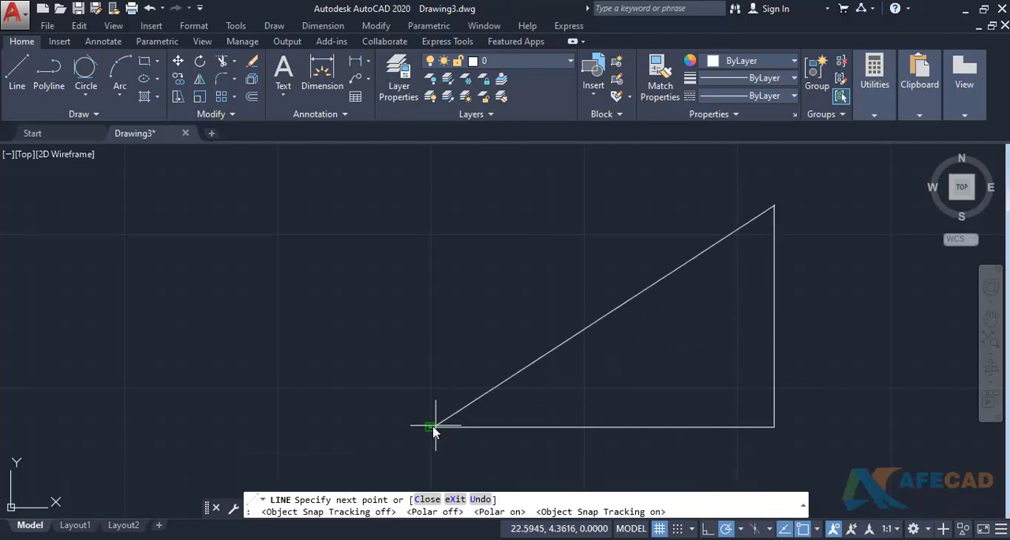
pyautogui.scroll(-2, 445, 399)
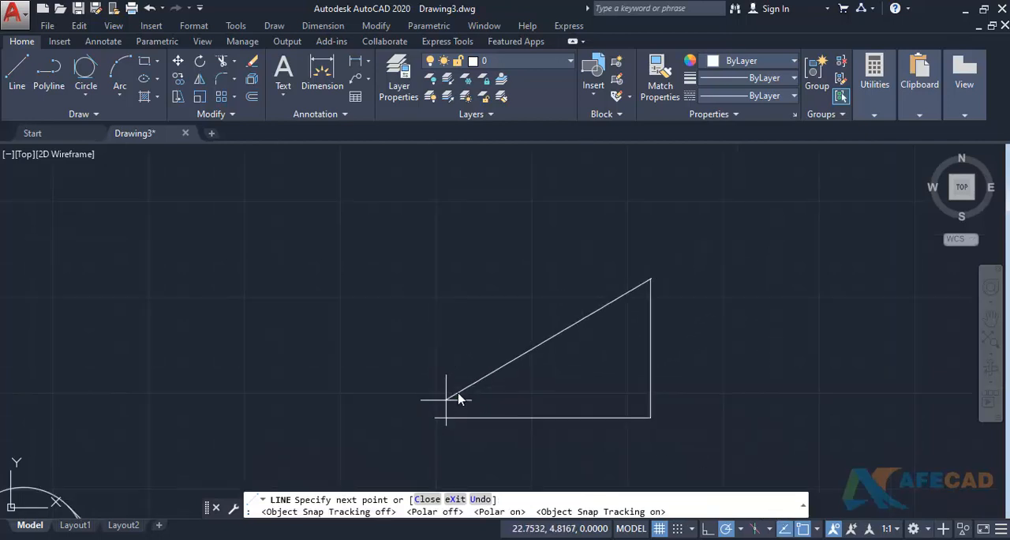
pyautogui.scroll(2, 465, 381)
pyautogui.moveTo(465, 381); pyautogui.dragTo(457, 371, button='middle')
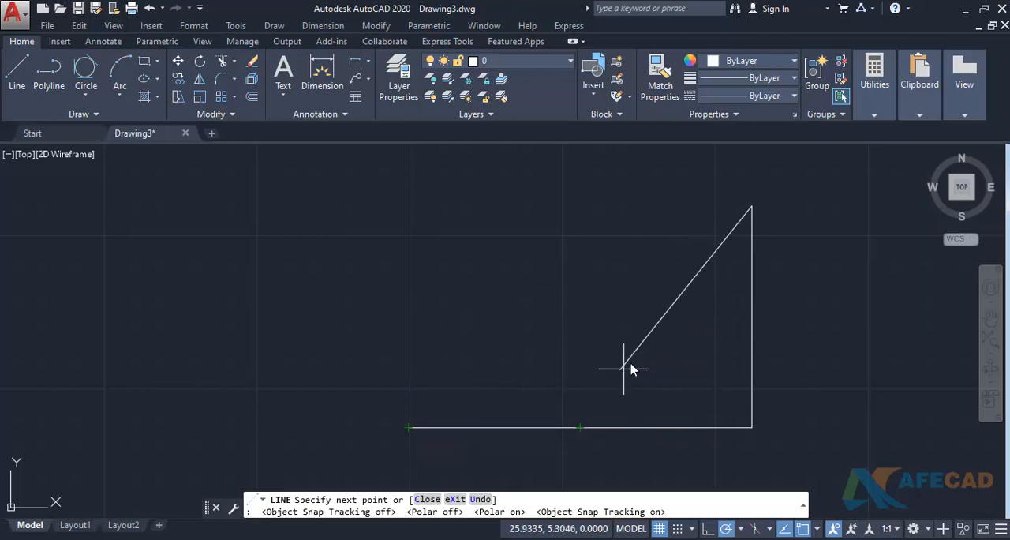
pyautogui.click(803, 529)
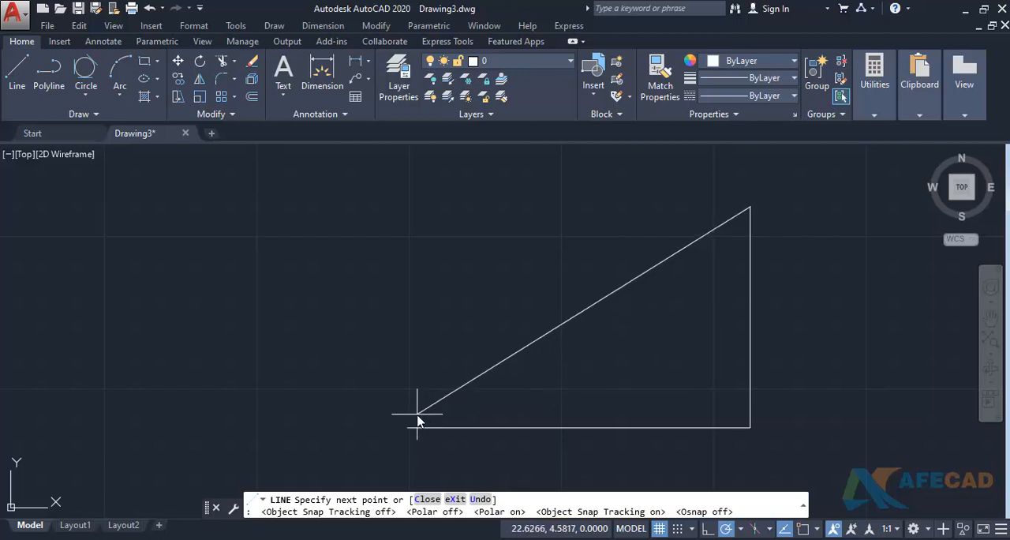
pyautogui.click(802, 529)
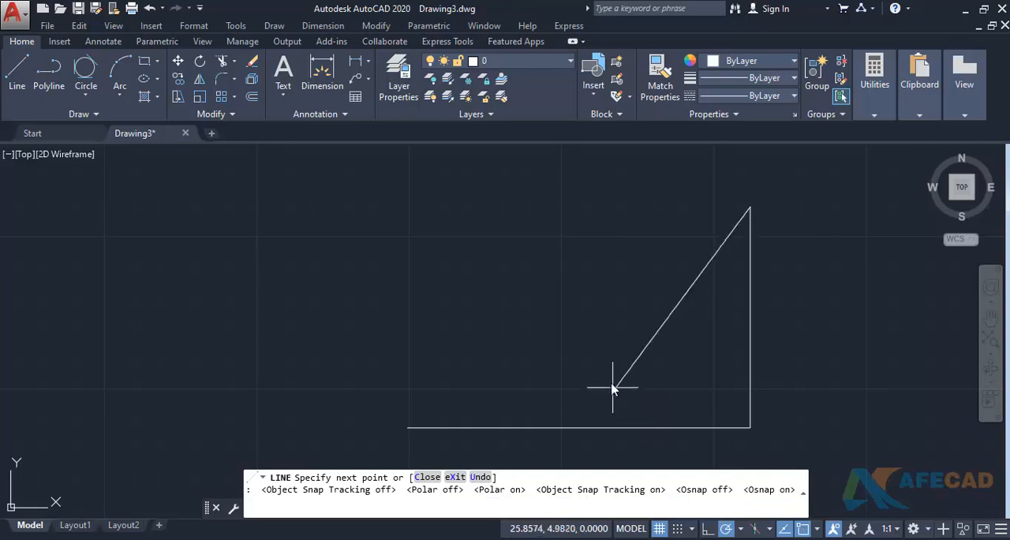
# - Complete the rectangle with a horizontal upper edge tracked above the start point and a vertical edge down to that point
pyautogui.scroll(-2, 588, 375)
pyautogui.scroll(2, 570, 369)
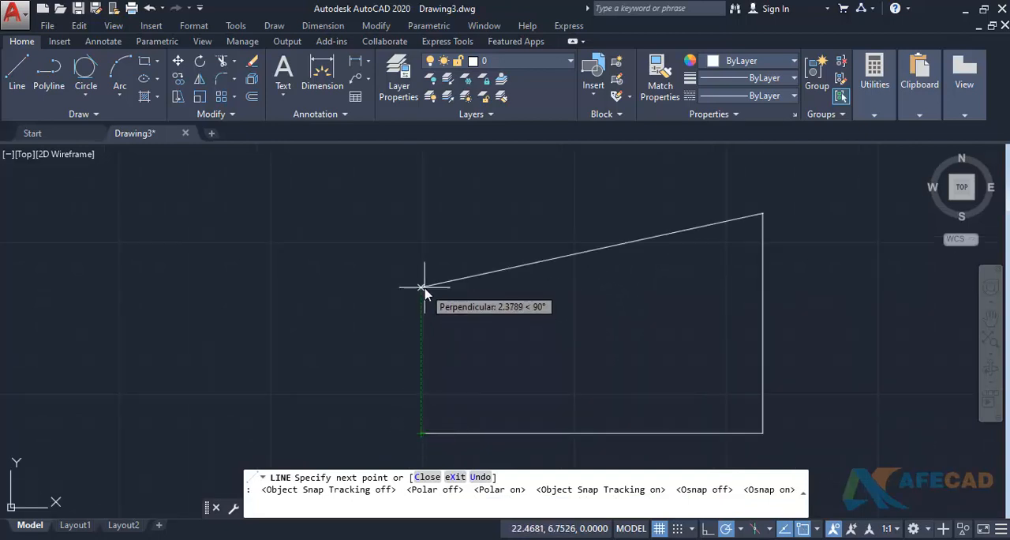
pyautogui.click(421, 213)
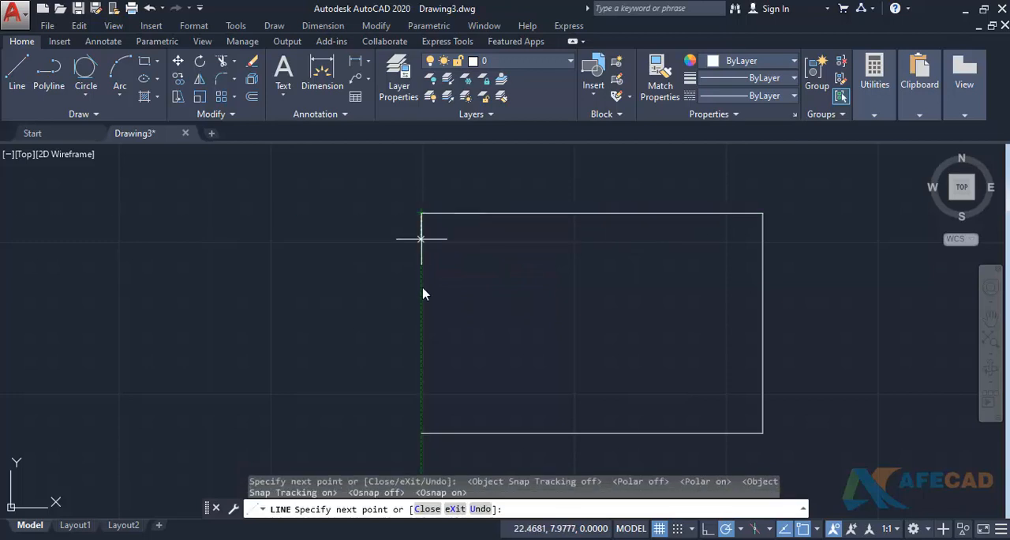
pyautogui.click(421, 432)
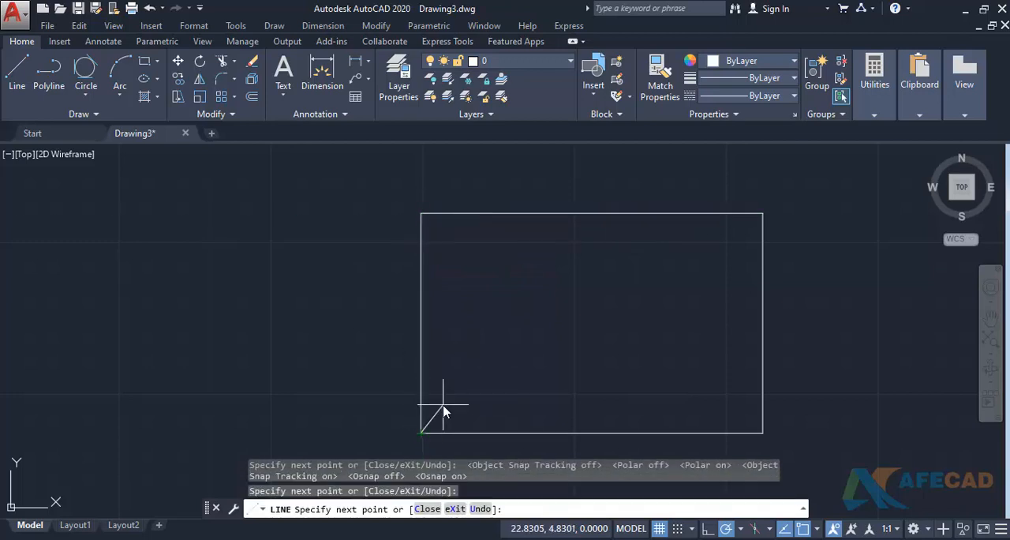
pyautogui.press('Return')
# - Highlight the rectangle's upper and lower edges to compare them, and clear the selection
pyautogui.click(550, 186)
pyautogui.click(528, 275)
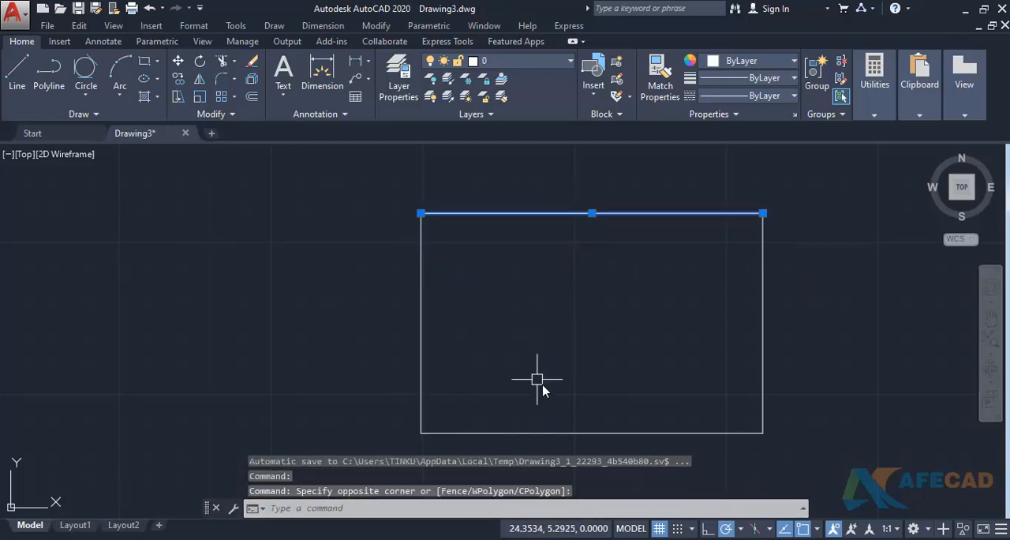
pyautogui.click(548, 392)
pyautogui.click(511, 442)
pyautogui.press('Escape')
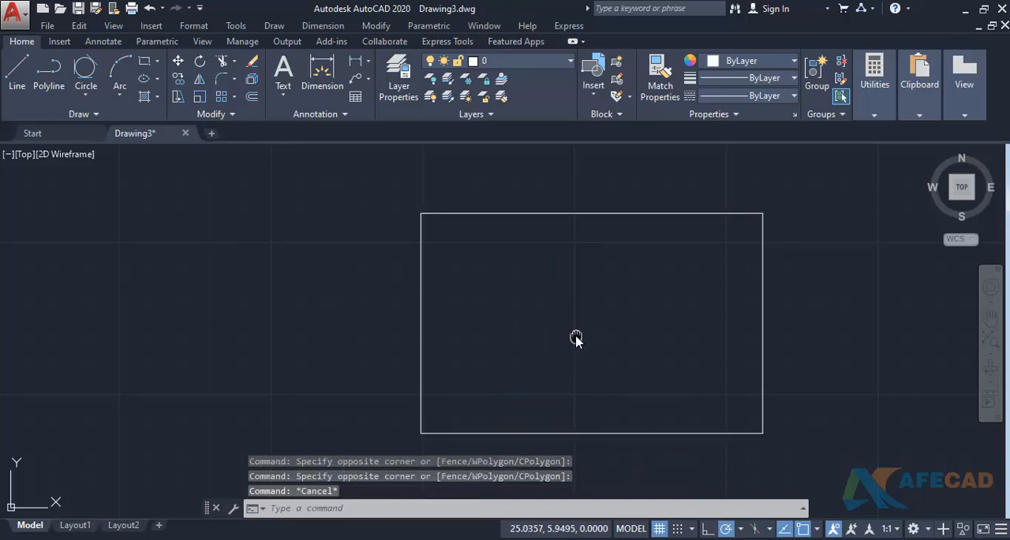
# - Draw a circle with a radius of about 1.09 at the rectangle's centre, tracked from its edge midpoints
pyautogui.moveTo(576, 338); pyautogui.dragTo(530, 338, button='middle')
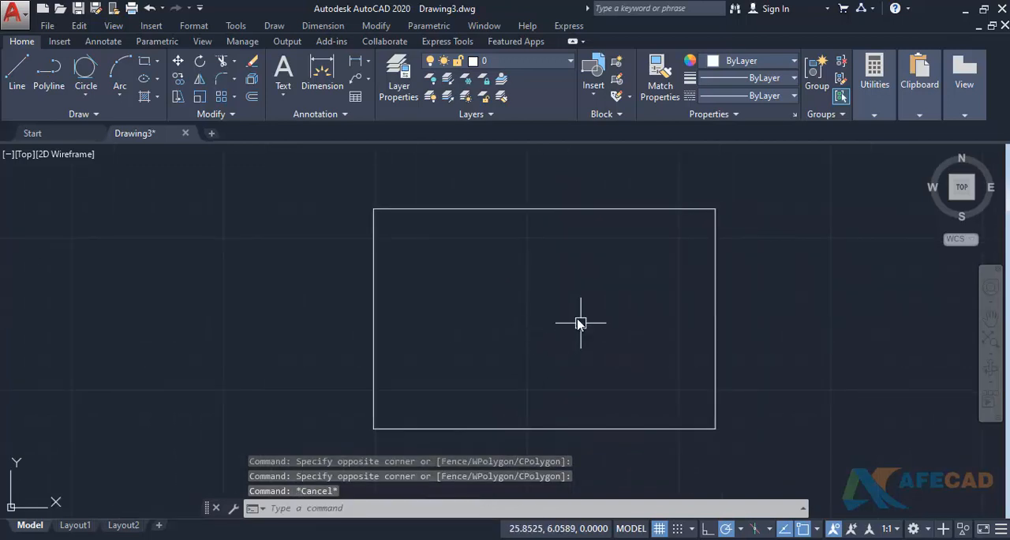
pyautogui.moveTo(579, 317); pyautogui.dragTo(566, 297, button='middle')
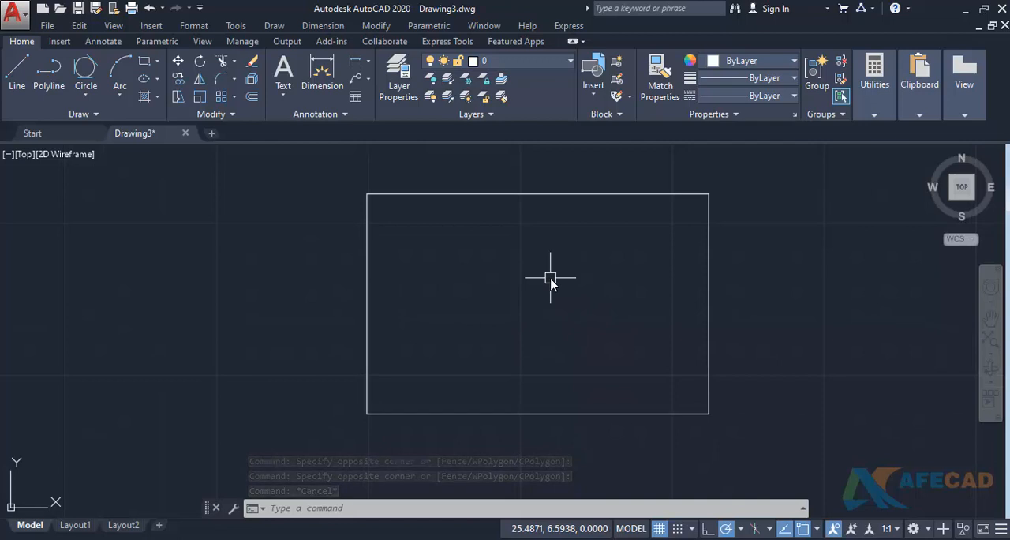
pyautogui.write('c')
pyautogui.press('Return')
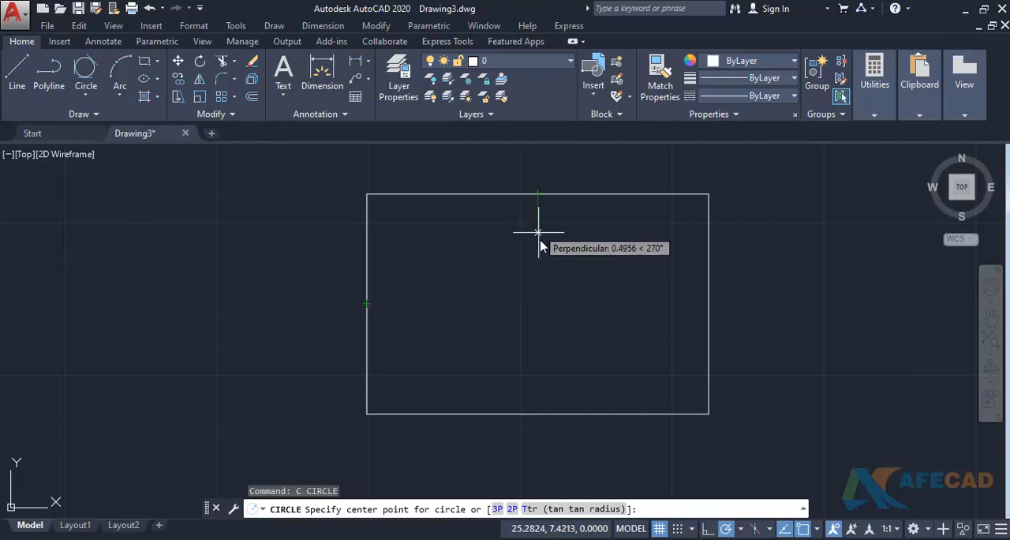
pyautogui.click(538, 302)
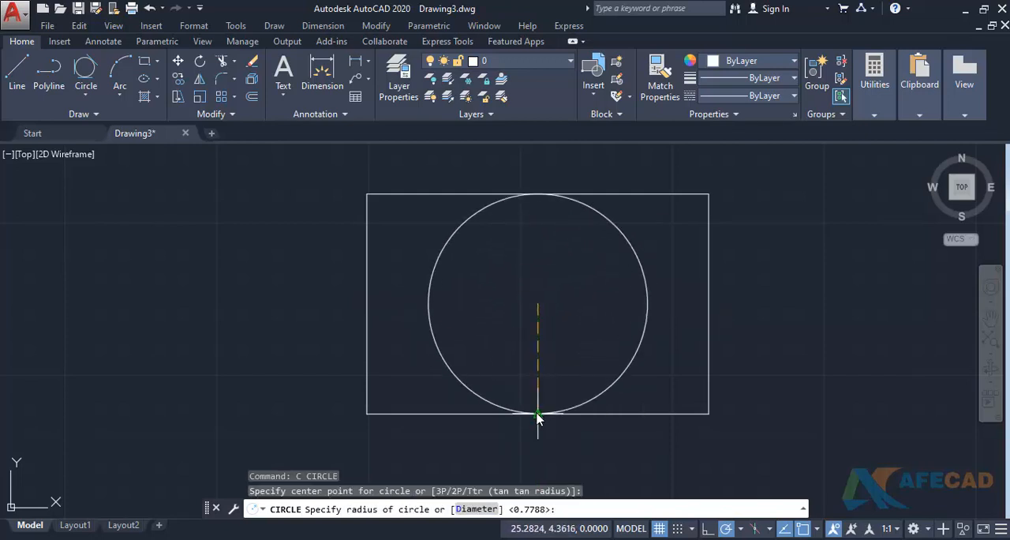
pyautogui.click(604, 304)
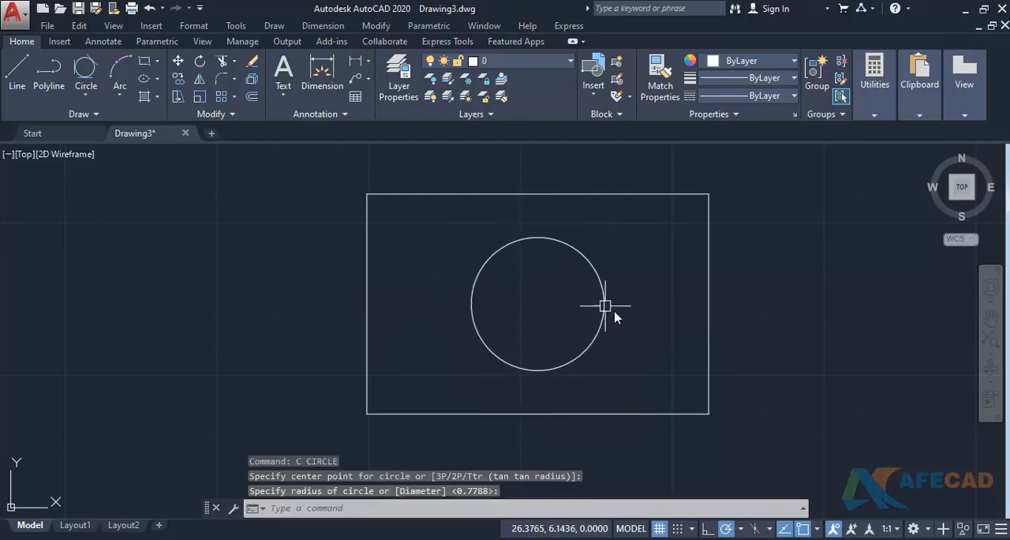
# - Turn object snap tracking off and erase the circle inside the rectangle
pyautogui.click(781, 531)
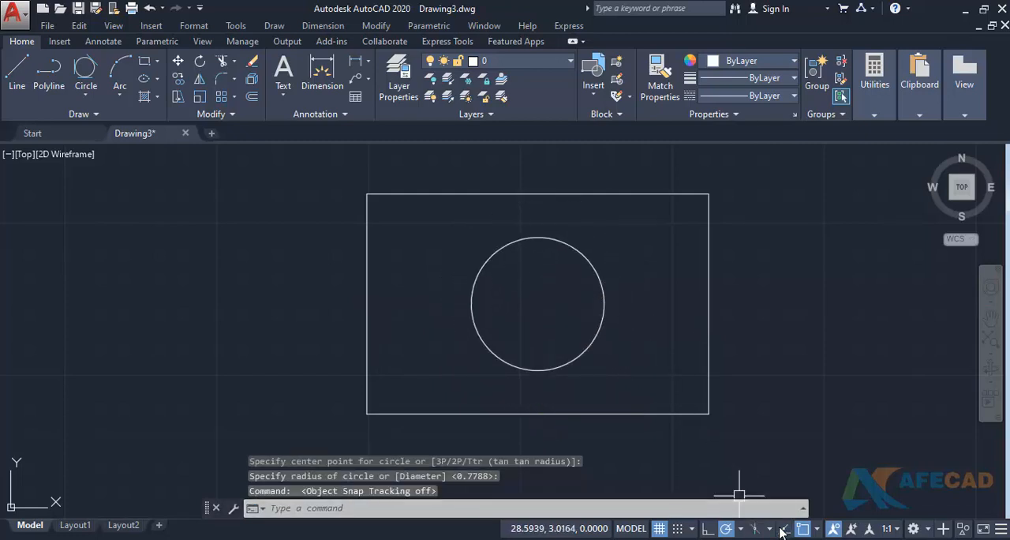
pyautogui.click(518, 373)
pyautogui.click(498, 356)
pyautogui.write('e')
pyautogui.press('Return')
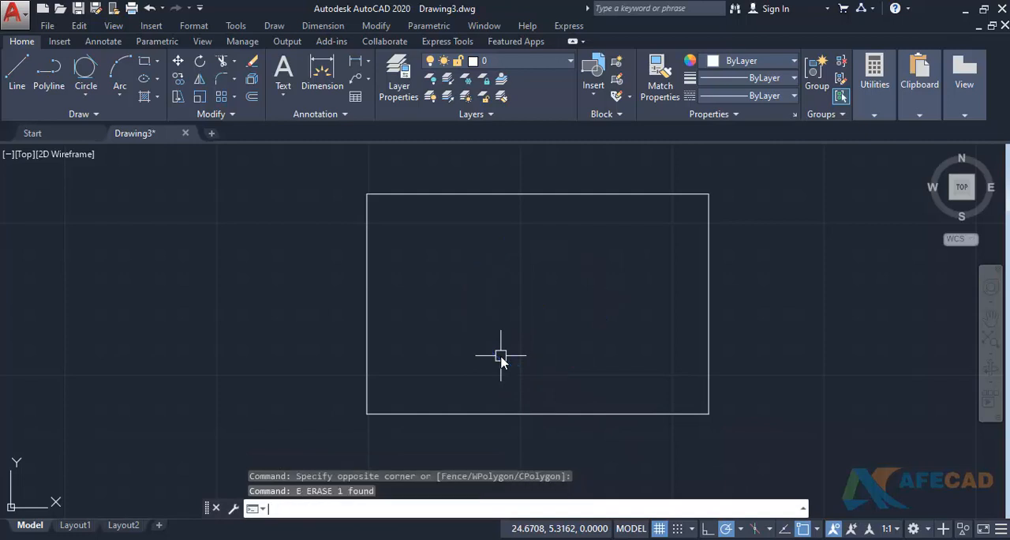
# - Turn object snap tracking on and draw a circle of radius 1 centred 2 units right of the rectangle's right edge midpoint
pyautogui.press('Return')
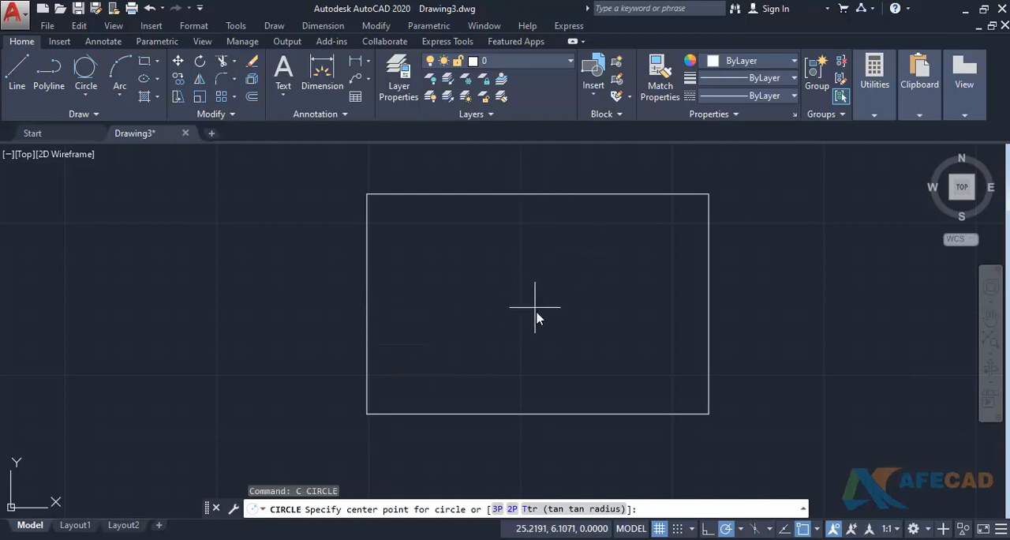
pyautogui.moveTo(536, 311); pyautogui.dragTo(380, 319, button='middle')
pyautogui.moveTo(606, 318); pyautogui.dragTo(487, 324, button='middle')
pyautogui.press('F11')
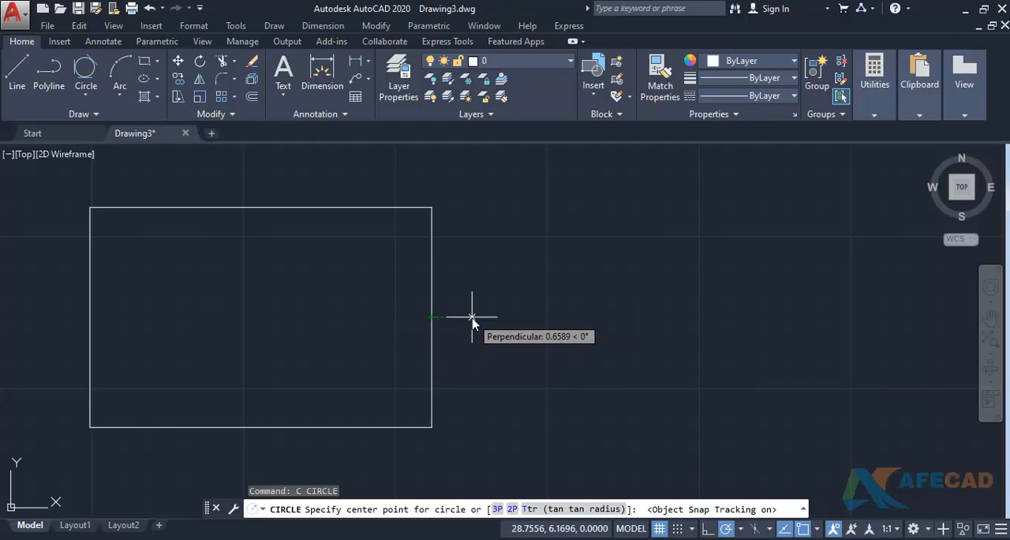
pyautogui.press('Return')
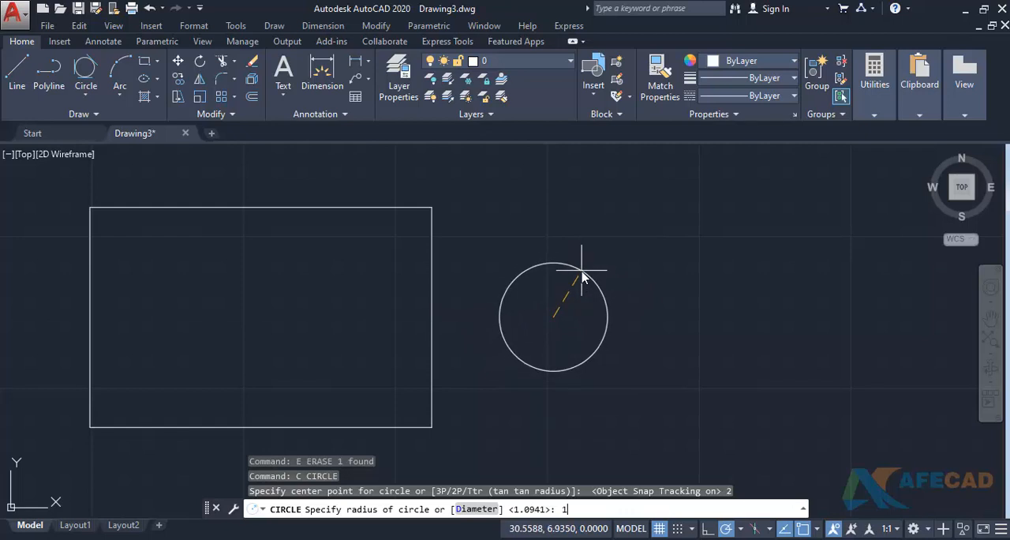
pyautogui.write('1')
pyautogui.press('Return')
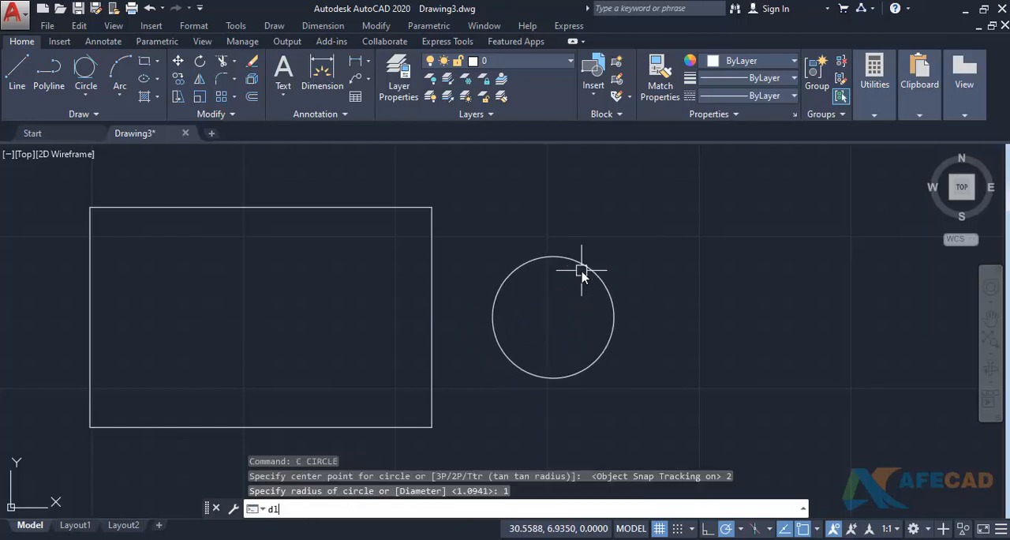
# - Add a horizontal linear dimension from the rectangle's right edge midpoint to the circle's centre, placed below the circle
pyautogui.write('dli')
pyautogui.press('Return')
pyautogui.click(432, 318)
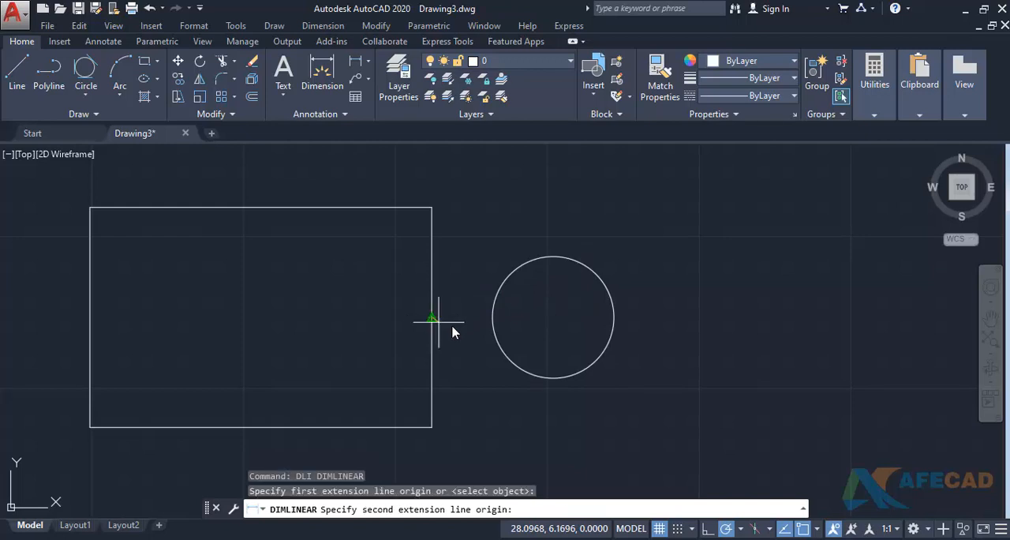
pyautogui.click(553, 317)
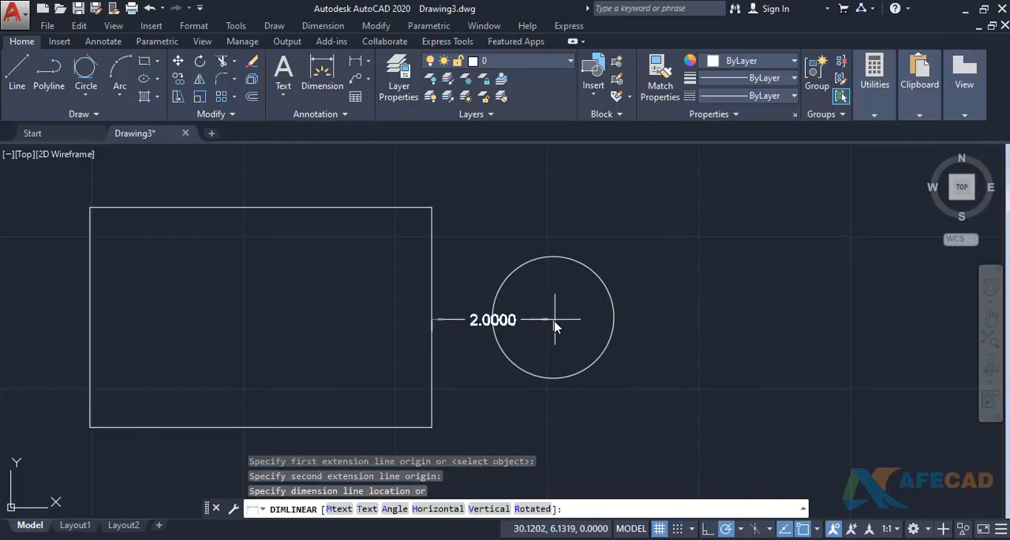
pyautogui.click(493, 395)
# - Draw a circle of radius 2 centred 3 units right of the first circle's centre, using object snap tracking
pyautogui.moveTo(461, 354); pyautogui.dragTo(355, 344, button='middle')
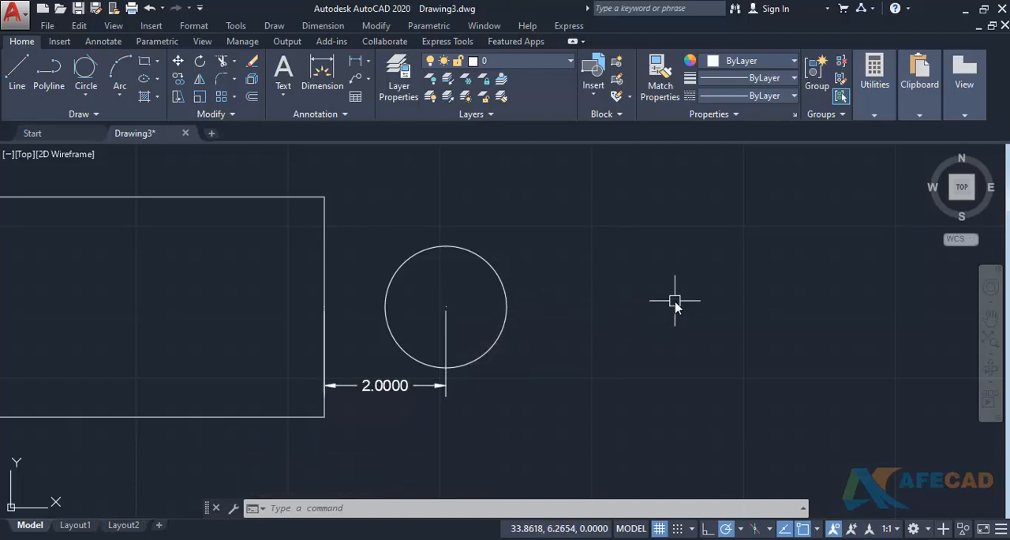
pyautogui.write('c')
pyautogui.press('Return')
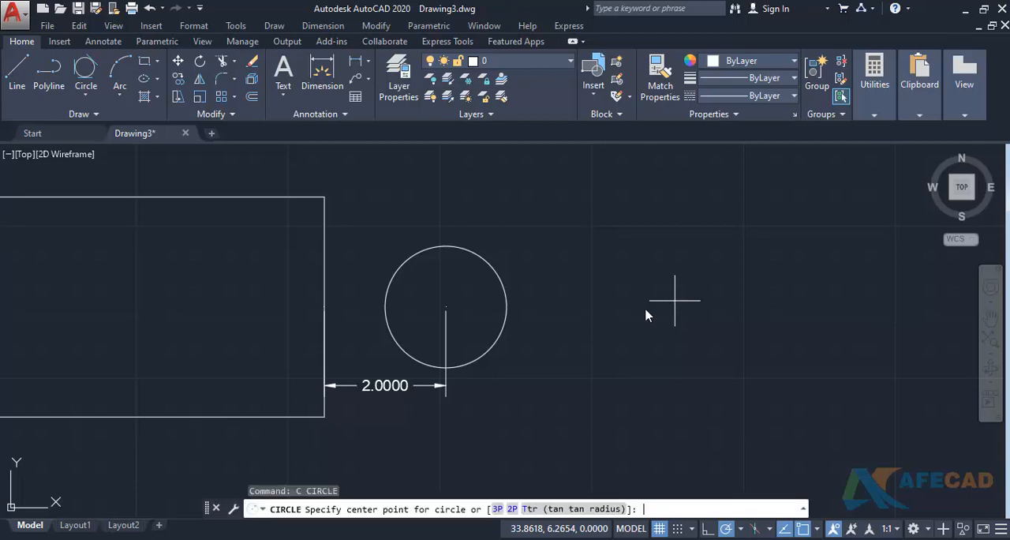
pyautogui.scroll(2, 469, 323)
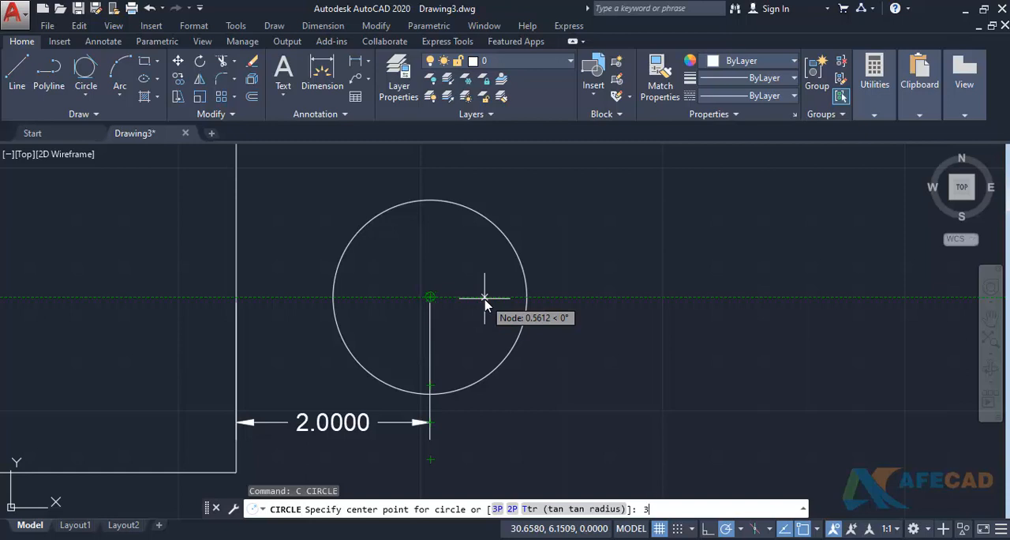
pyautogui.write('3')
pyautogui.press('Return')
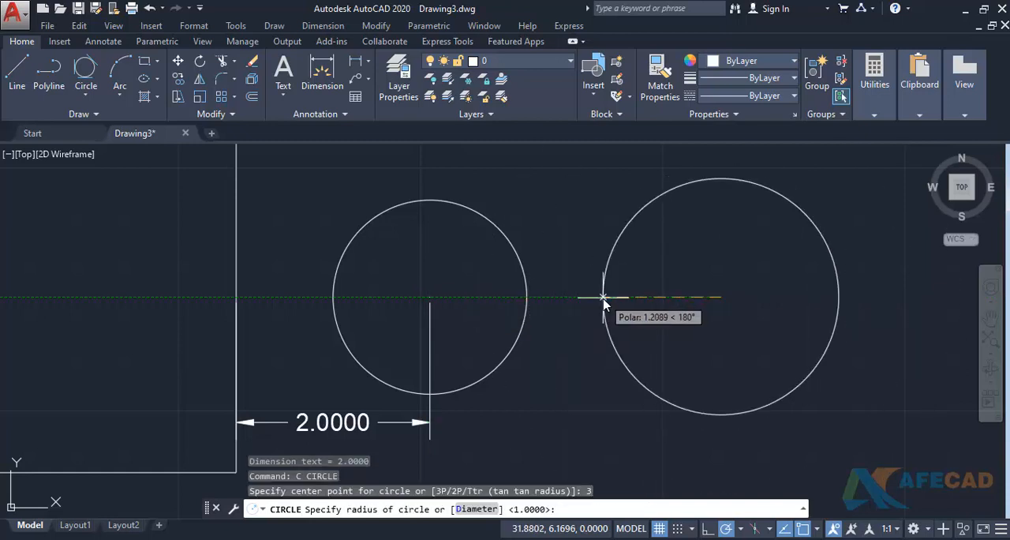
pyautogui.write('2')
pyautogui.press('Return')
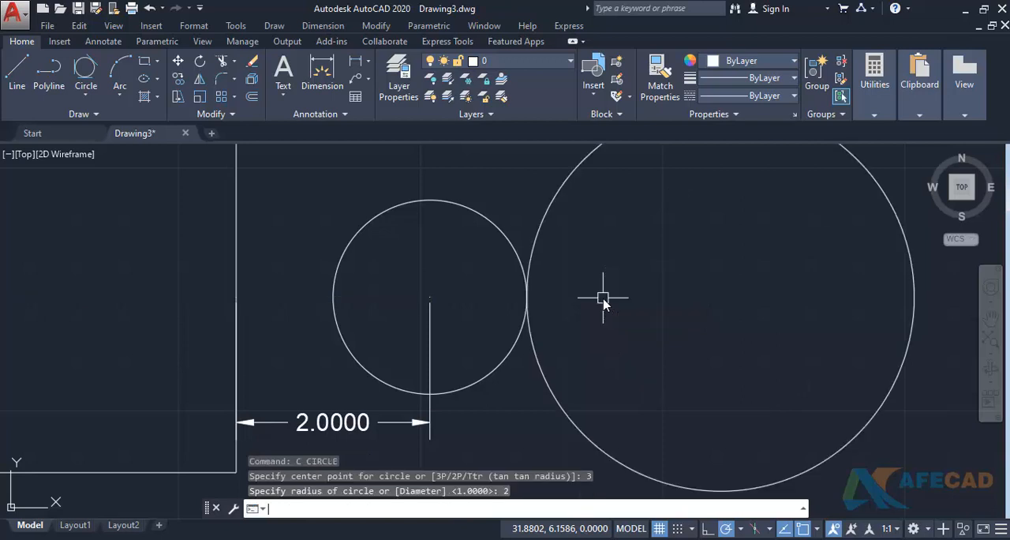
# - Add a horizontal linear dimension between the centres of the two touching circles, placed just above the centres
pyautogui.scroll(-2, 602, 301)
pyautogui.write('dli')
pyautogui.press('Return')
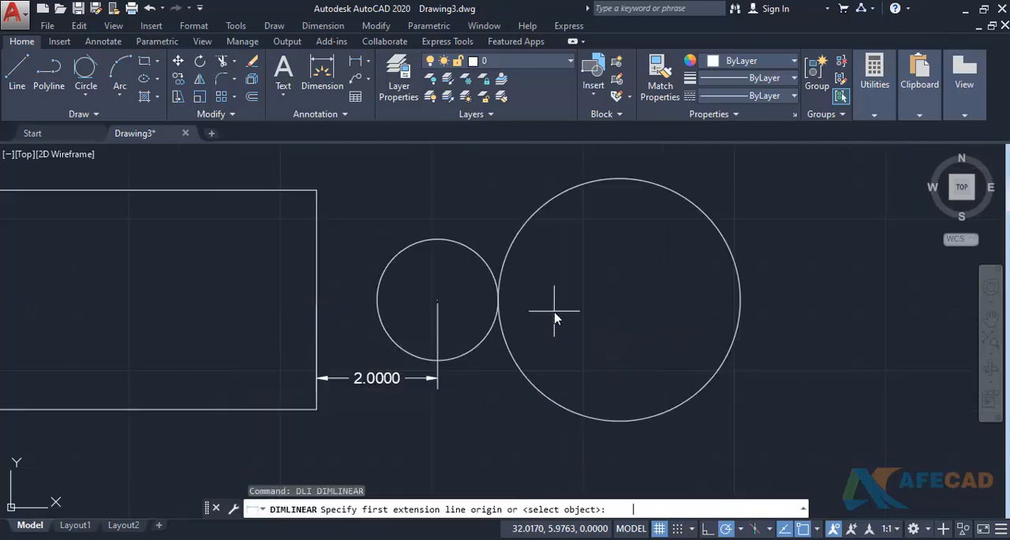
pyautogui.click(437, 300)
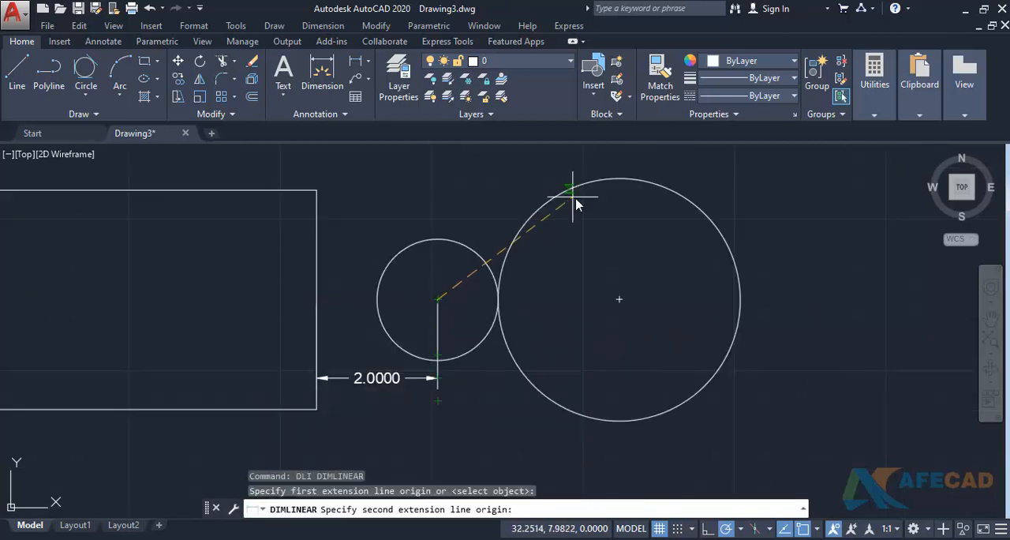
pyautogui.click(621, 298)
pyautogui.click(581, 273)
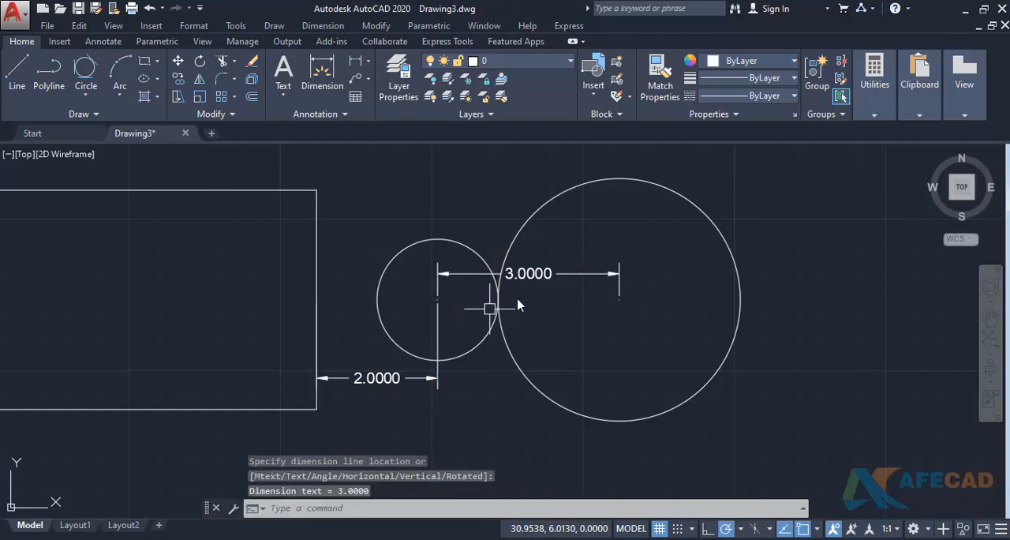
# - Erase the linear dimension between the two circle centres
pyautogui.scroll(-2, 518, 305)
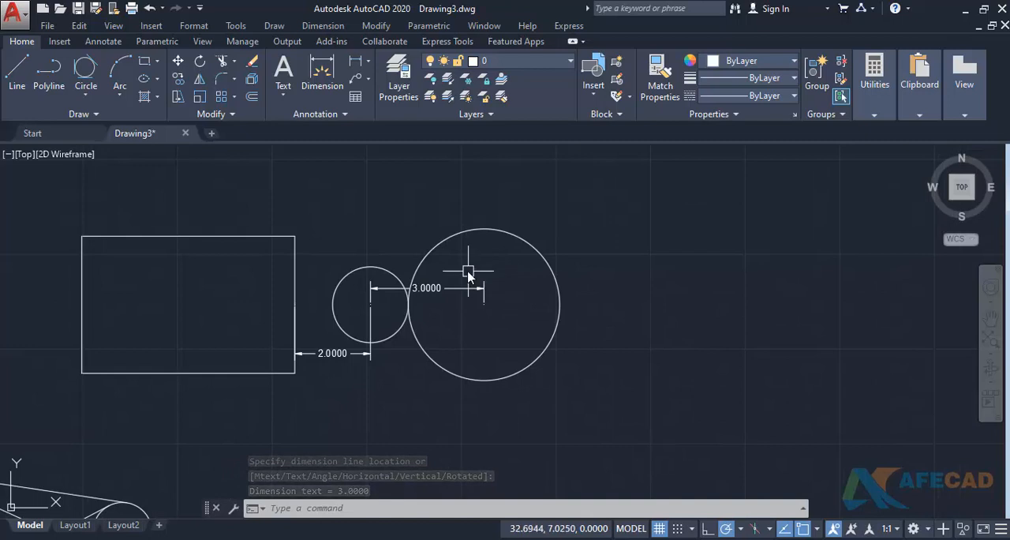
pyautogui.click(467, 272)
pyautogui.click(445, 303)
pyautogui.write('E')
pyautogui.press('Return')
pyautogui.scroll(-2, 486, 318)
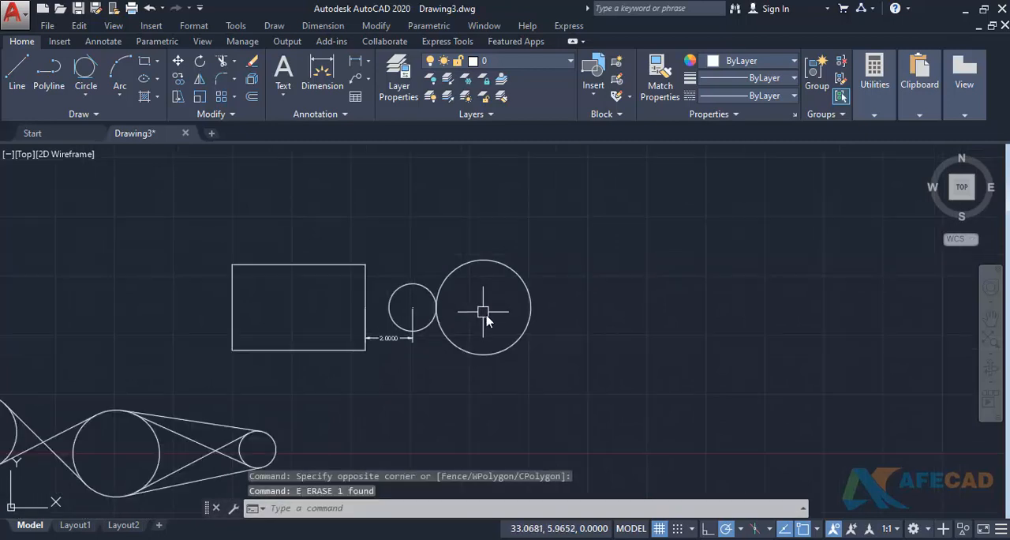
# - Draw a freehand inclined line rising to the right at about 42°, in the empty area right of the circles
pyautogui.scroll(-2, 486, 318)
pyautogui.write('1')
pyautogui.press('Return')
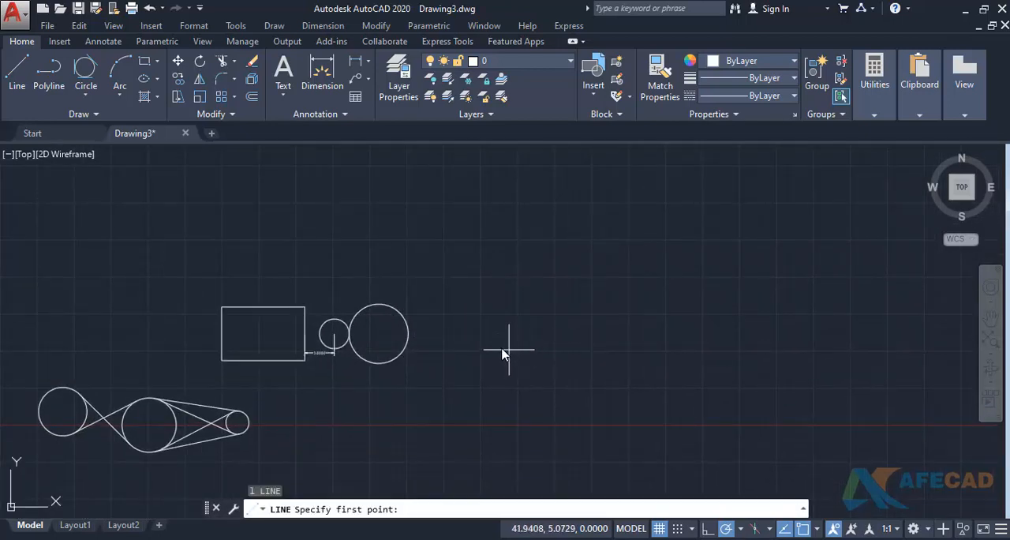
pyautogui.click(501, 347)
pyautogui.click(619, 240)
pyautogui.press('Return')
# - Draw a vertical line right of the inclined line, ending upward where 90° polar tracking meets the inclined line's extension
pyautogui.moveTo(685, 331); pyautogui.dragTo(638, 362, button='middle')
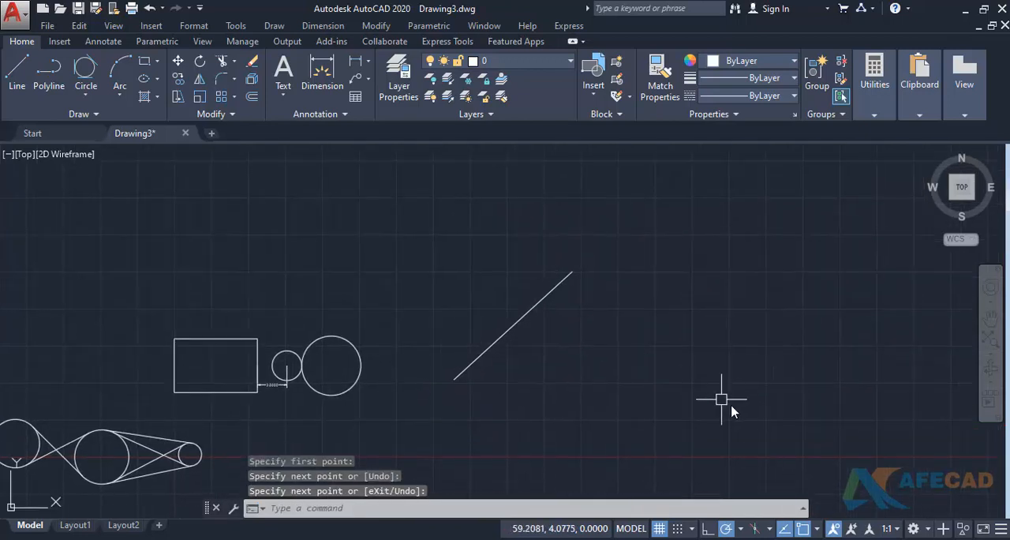
pyautogui.press('Return')
pyautogui.click(758, 428)
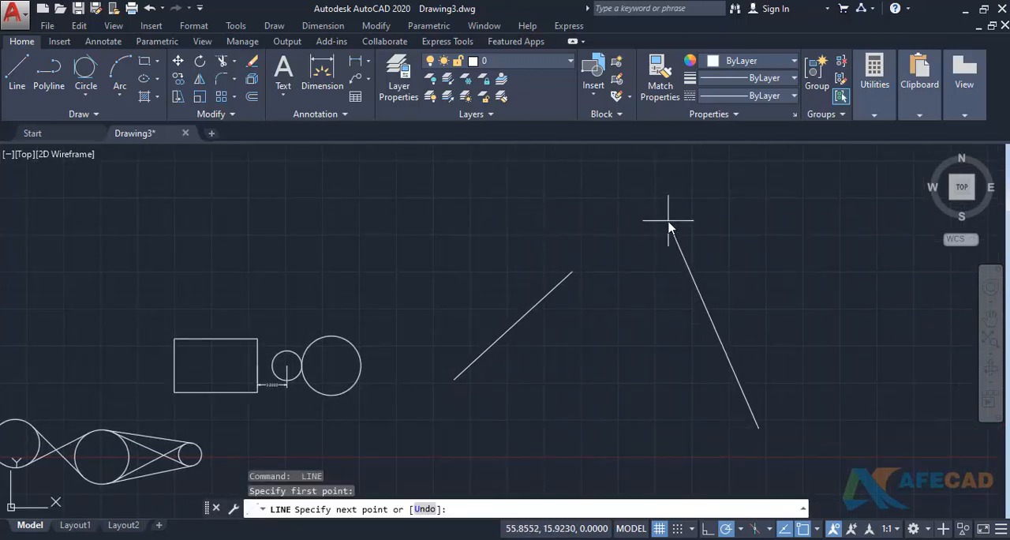
pyautogui.moveTo(668, 232); pyautogui.dragTo(581, 320, button='middle')
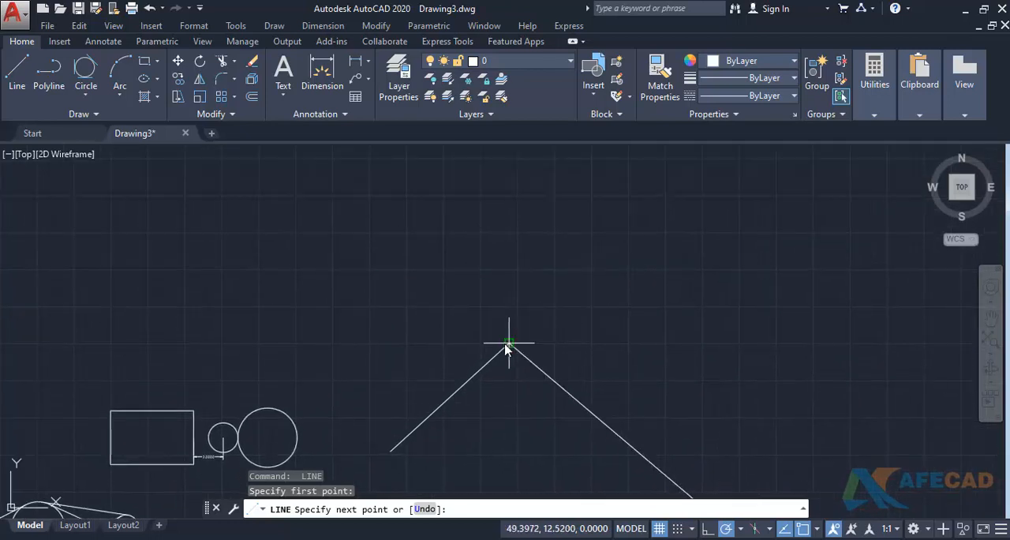
pyautogui.click(694, 174)
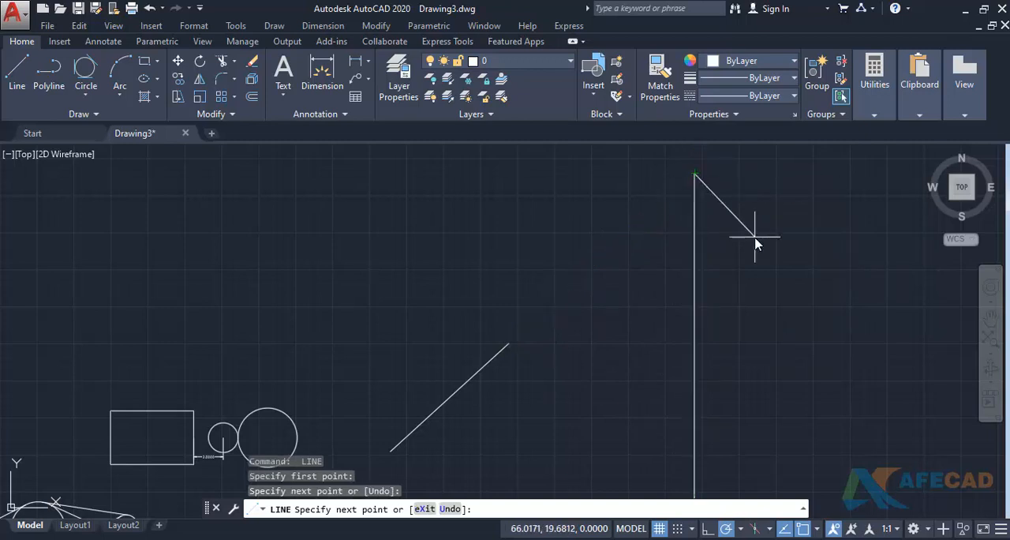
pyautogui.press('Return')
pyautogui.scroll(-4, 655, 260)
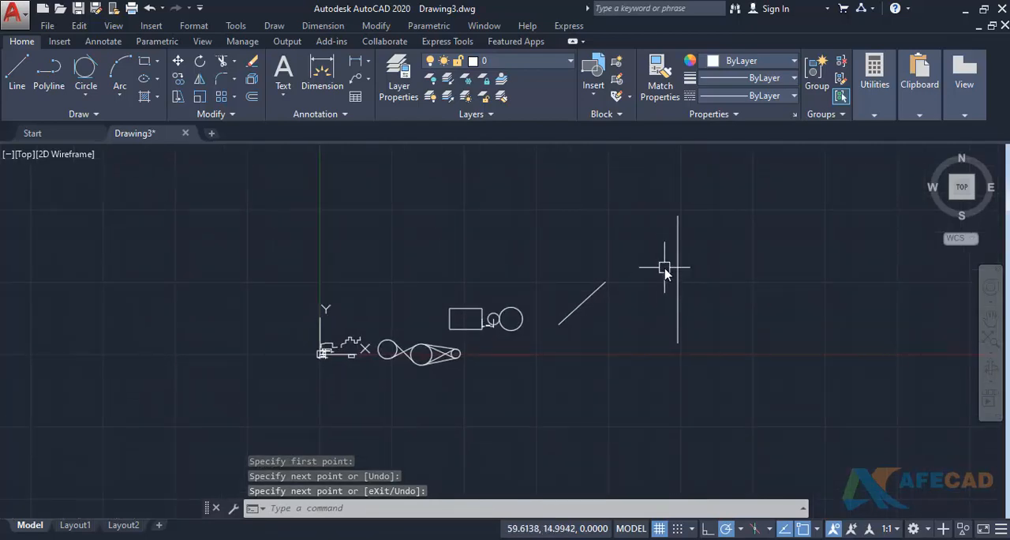
# - Set the polar tracking increment angle to 30 in the drafting settings
pyautogui.write('ds')
pyautogui.press('Return')
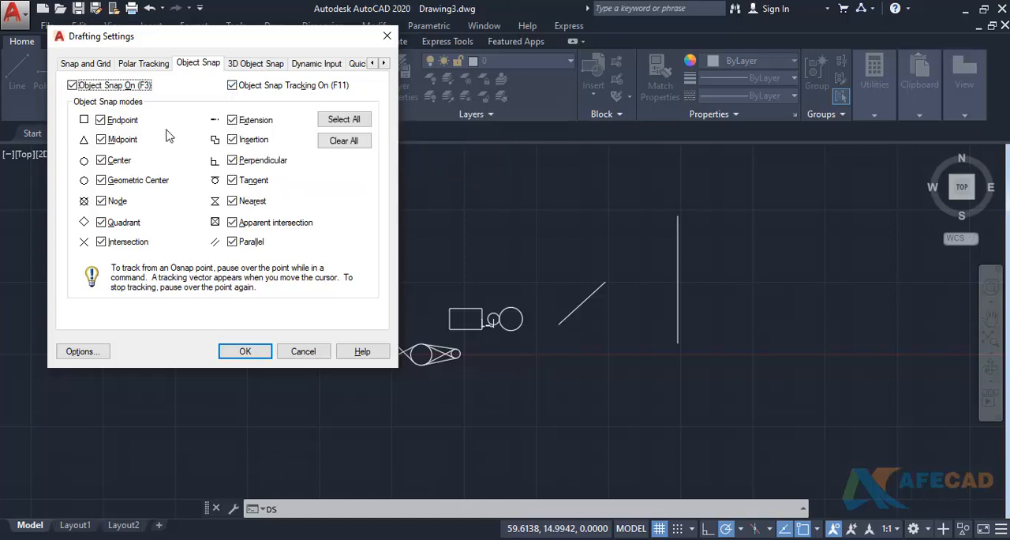
pyautogui.click(139, 65)
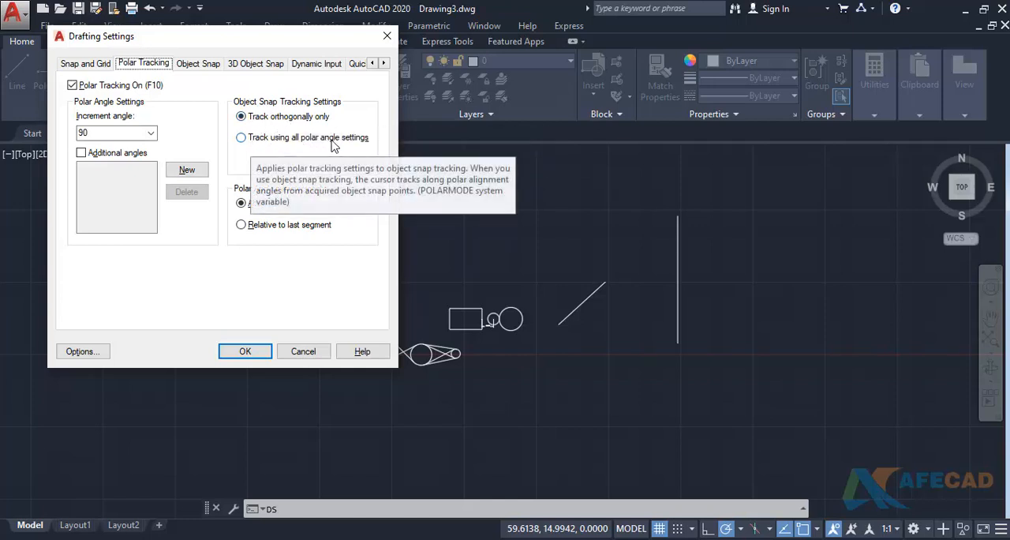
pyautogui.click(151, 133)
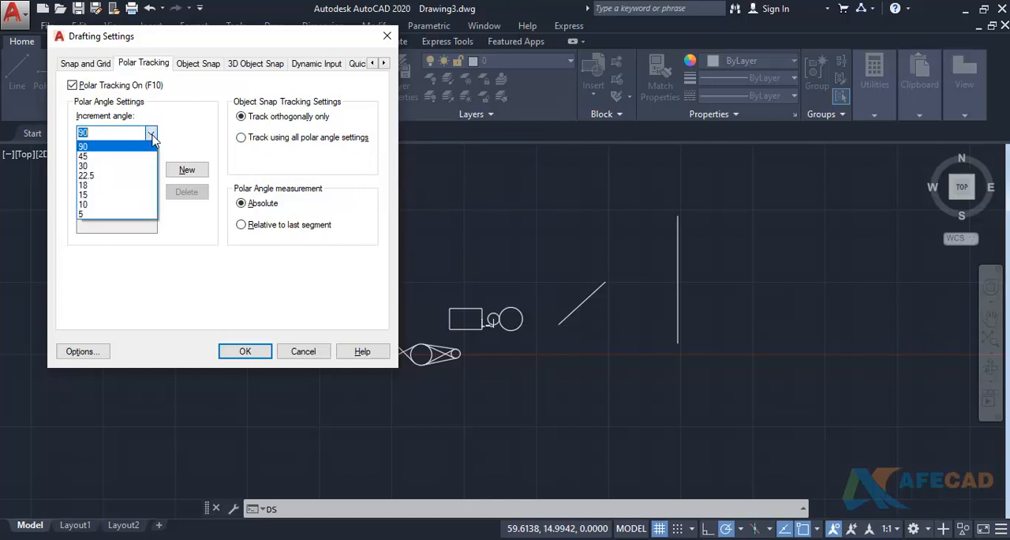
pyautogui.click(101, 167)
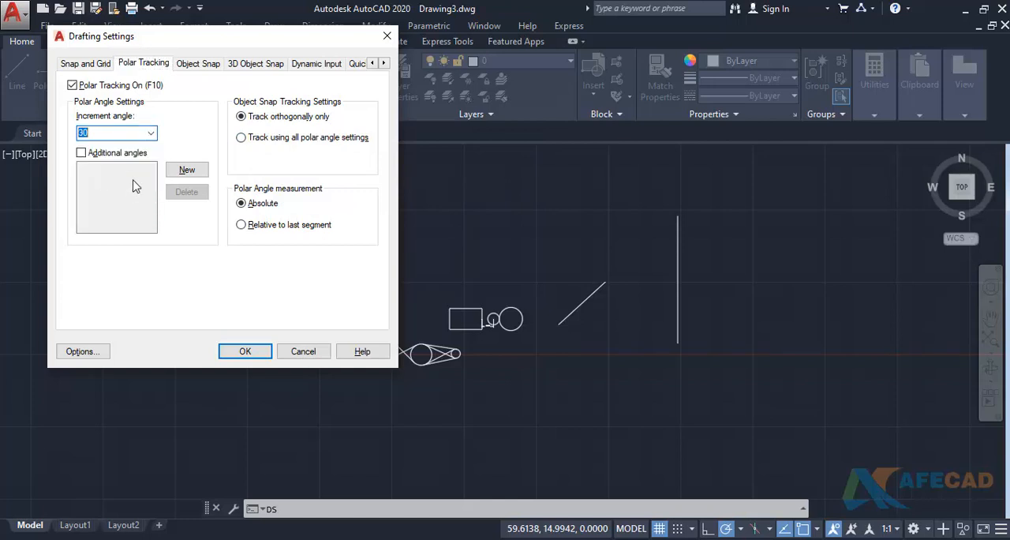
pyautogui.click(231, 350)
# - Draw a horizontal line about 4.49 units long above the large circle, continuing with a shorter vertical segment up from its right end
pyautogui.scroll(8, 455, 344)
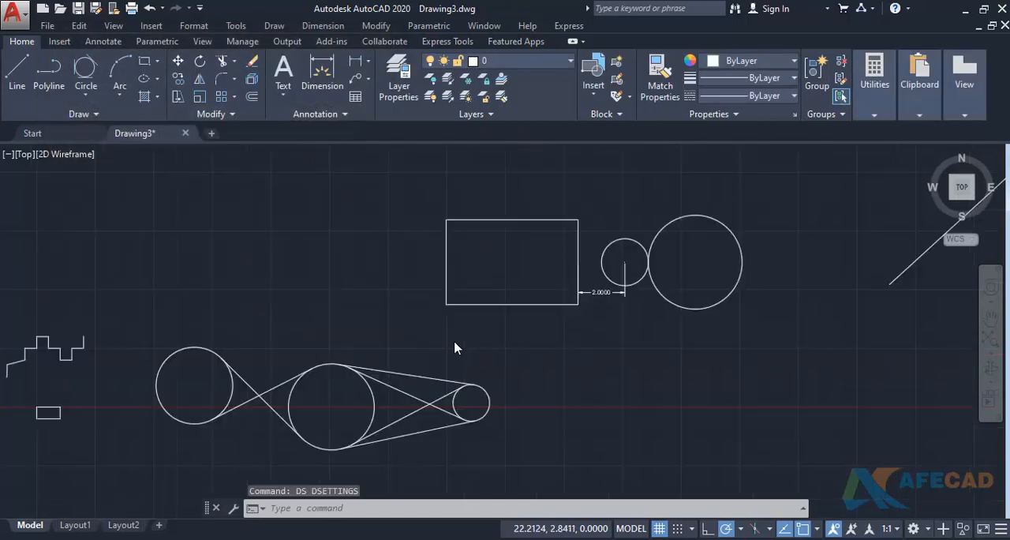
pyautogui.moveTo(507, 328); pyautogui.dragTo(484, 391, button='middle')
pyautogui.write('l')
pyautogui.press('Return')
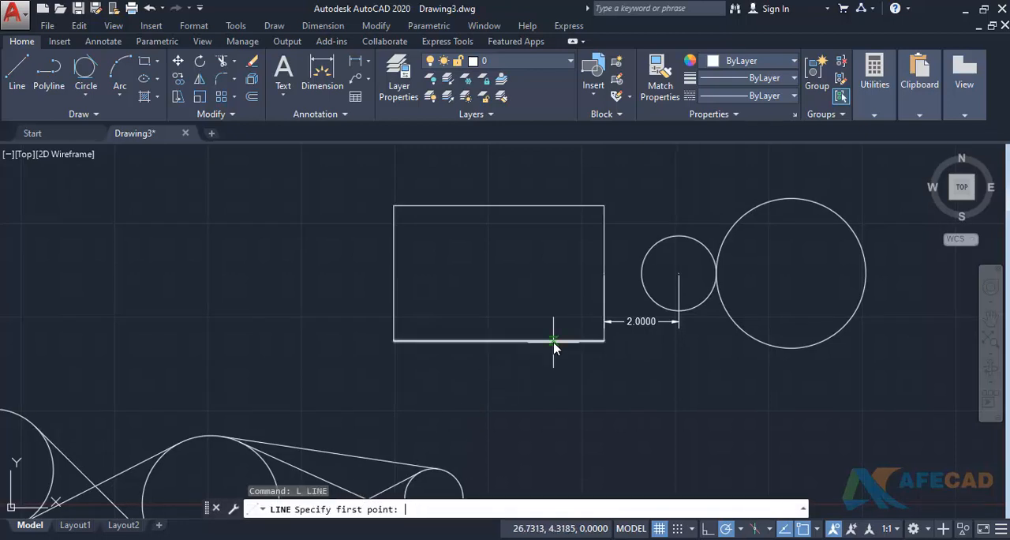
pyautogui.moveTo(714, 182); pyautogui.dragTo(581, 381, button='middle')
pyautogui.click(523, 285)
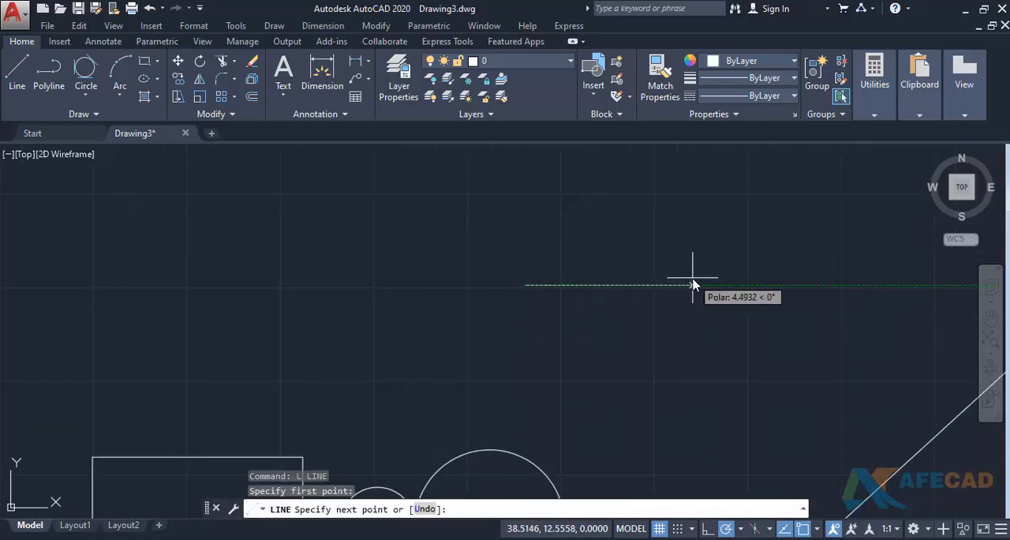
pyautogui.click(692, 285)
pyautogui.click(693, 170)
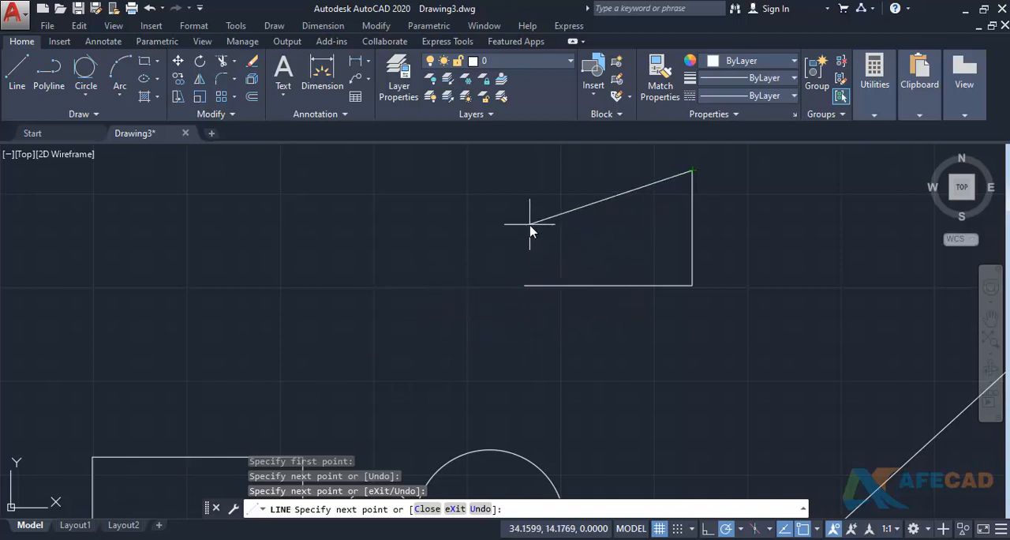
pyautogui.press('Escape')
# - Set object snap tracking to track using all polar angle settings in the drafting settings
pyautogui.write('DS')
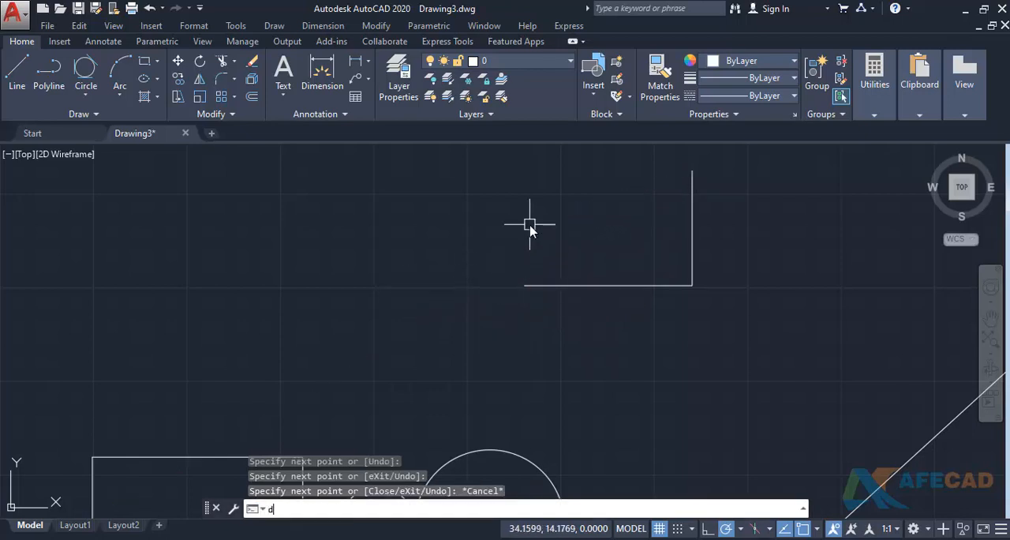
pyautogui.press('Return')
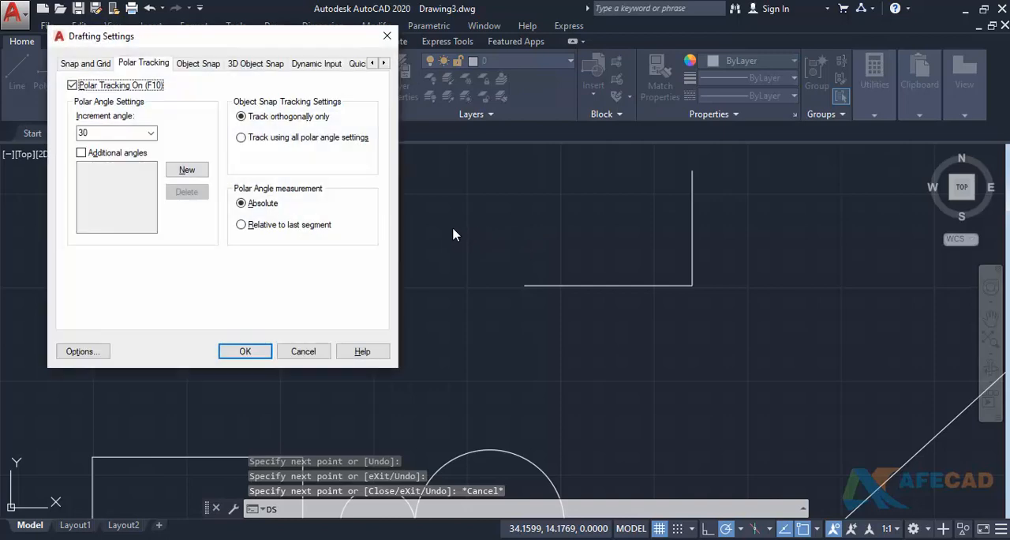
pyautogui.click(242, 140)
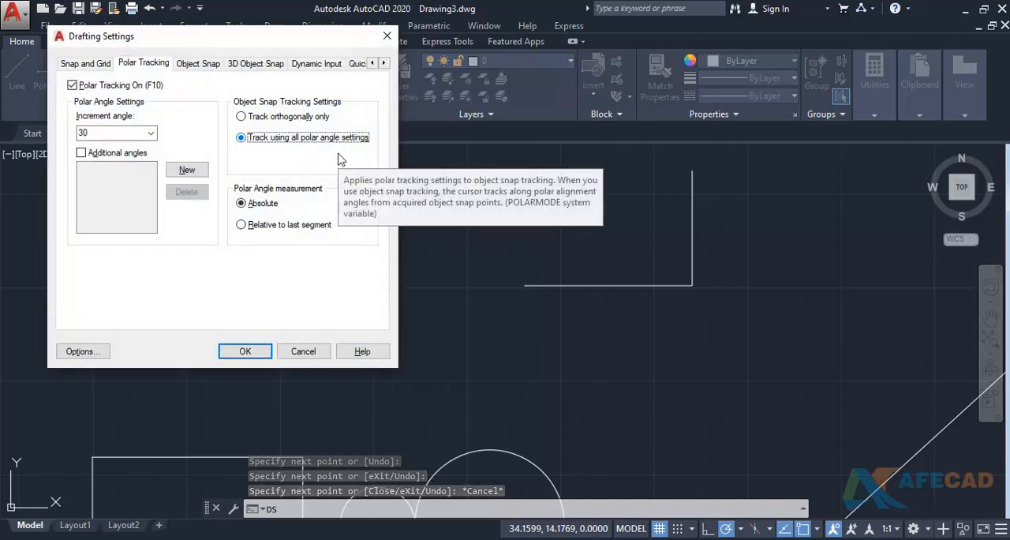
pyautogui.click(247, 351)
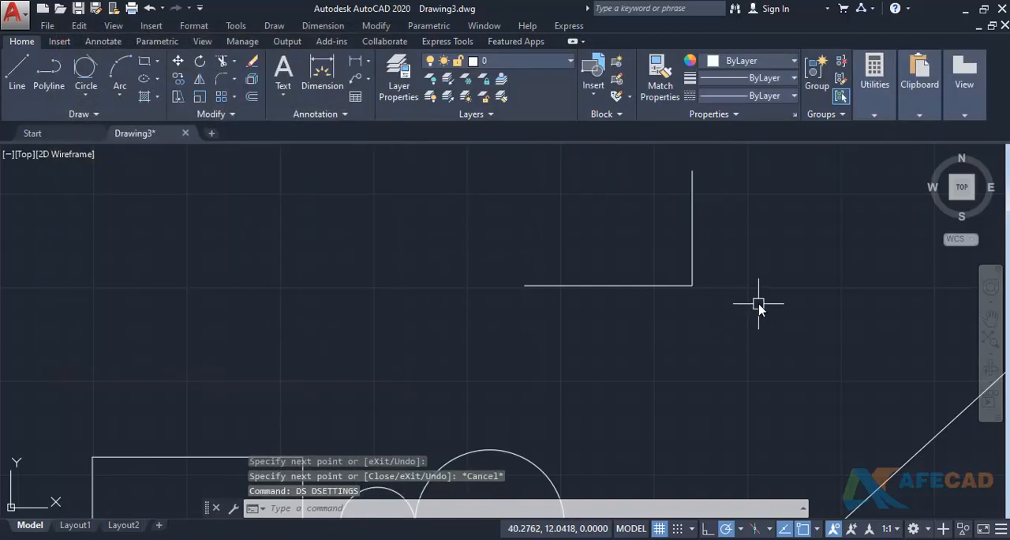
# - Start a line at the vertical segment's upper end, try angled tracking from the horizontal segment's free endpoint, and cancel the line
pyautogui.write('l')
pyautogui.press('Return')
pyautogui.moveTo(755, 278); pyautogui.dragTo(755, 311, button='middle')
pyautogui.click(696, 204)
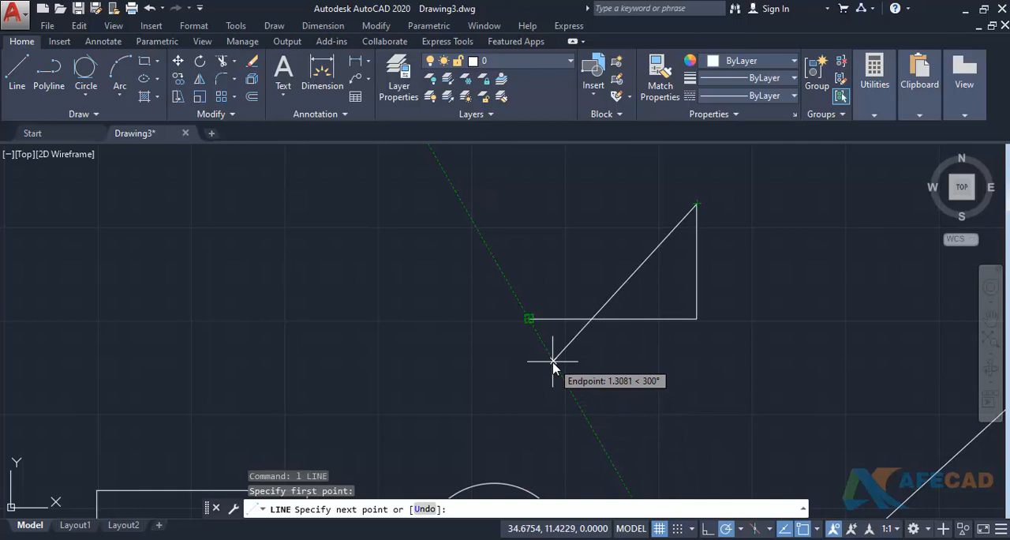
pyautogui.press('Escape')
# - Set object snap tracking back to track orthogonally only in the drafting settings
pyautogui.write('DS')
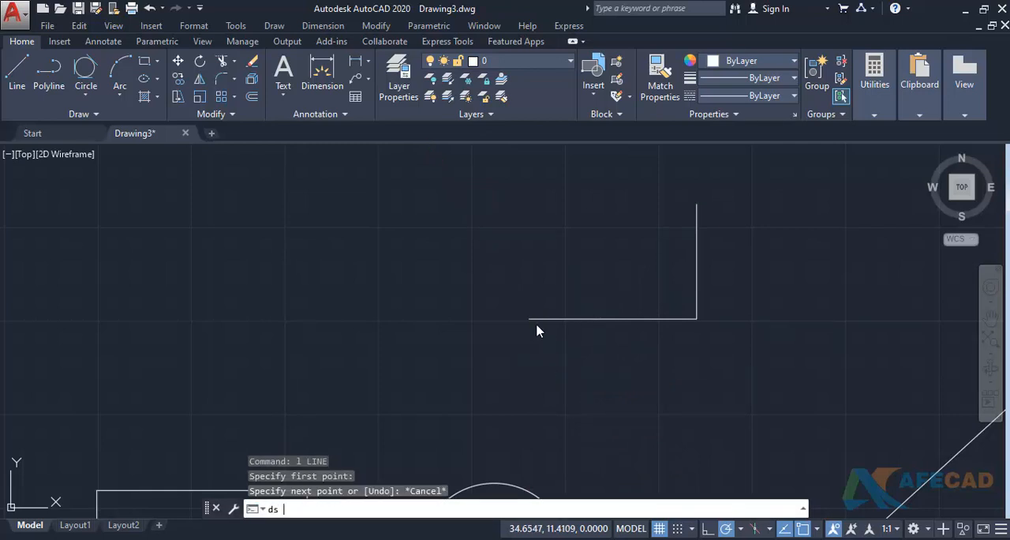
pyautogui.press('Return')
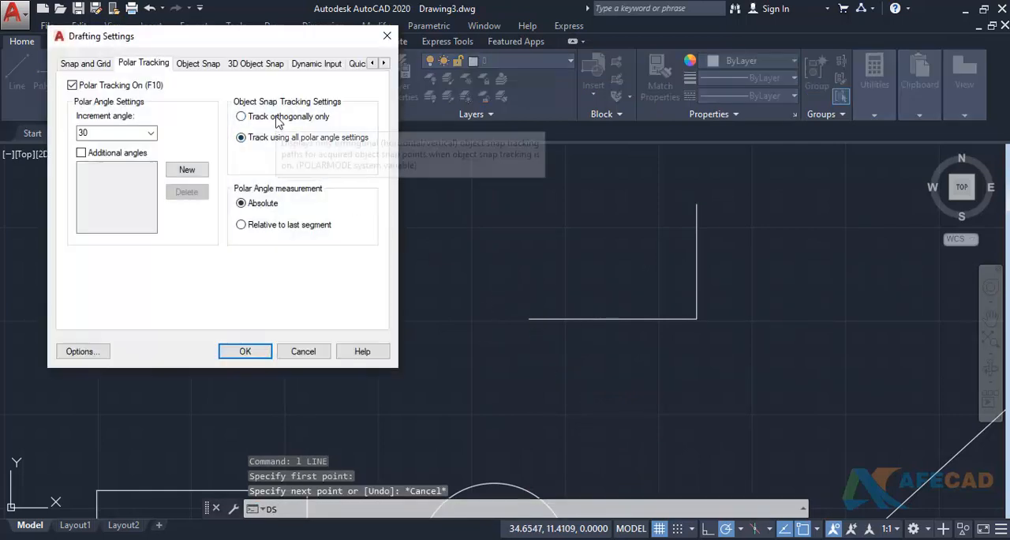
pyautogui.click(277, 118)
pyautogui.click(261, 350)
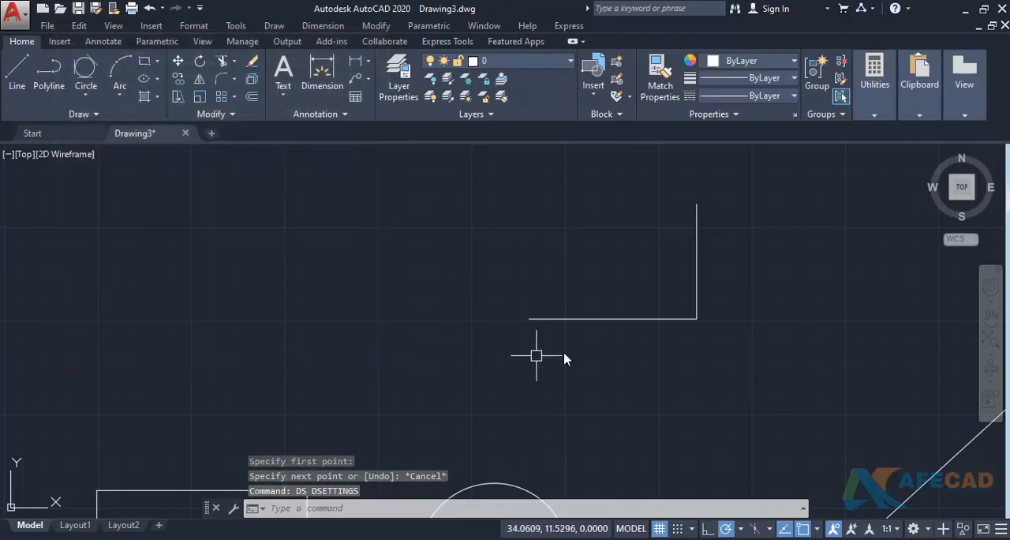
# - Start a line at the vertical segment's upper end, try orthogonal tracking from the horizontal segment's free endpoint, and cancel the line
pyautogui.write('l')
pyautogui.press('Return')
pyautogui.click(701, 206)
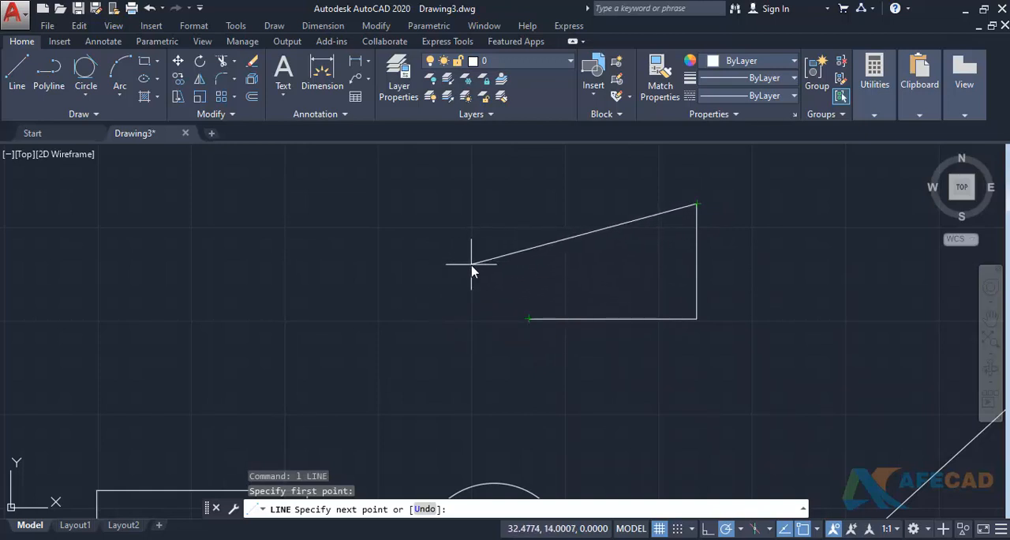
pyautogui.press('Escape')
# - Review the polar angle measurement options in the drafting settings, keeping them as they are
pyautogui.write('d')
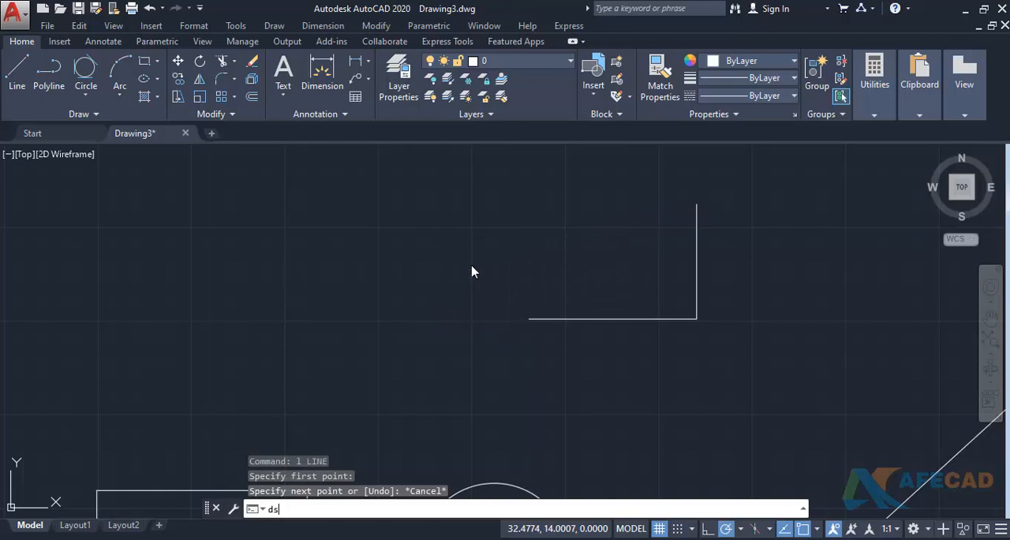
pyautogui.write('s')
pyautogui.press('Return')
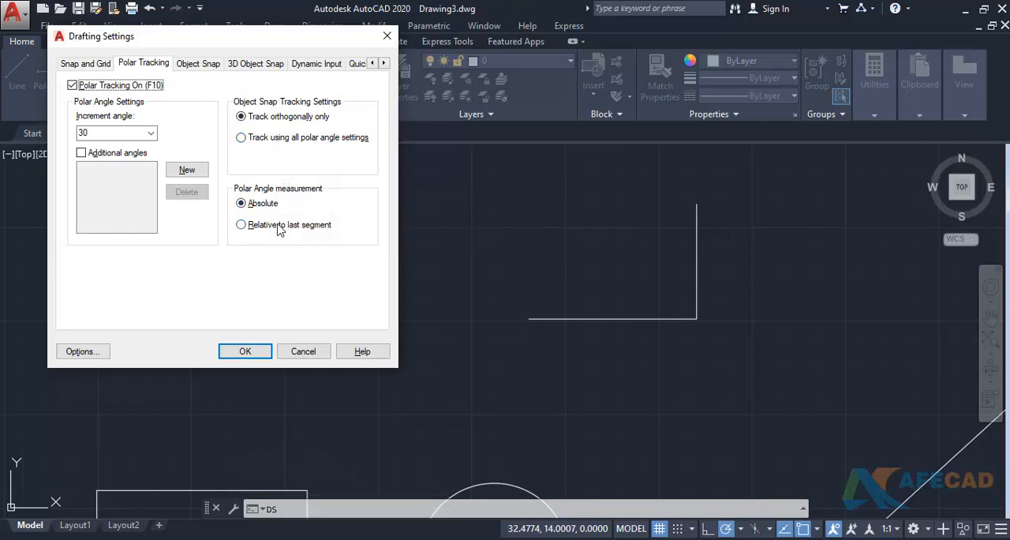
pyautogui.click(266, 352)
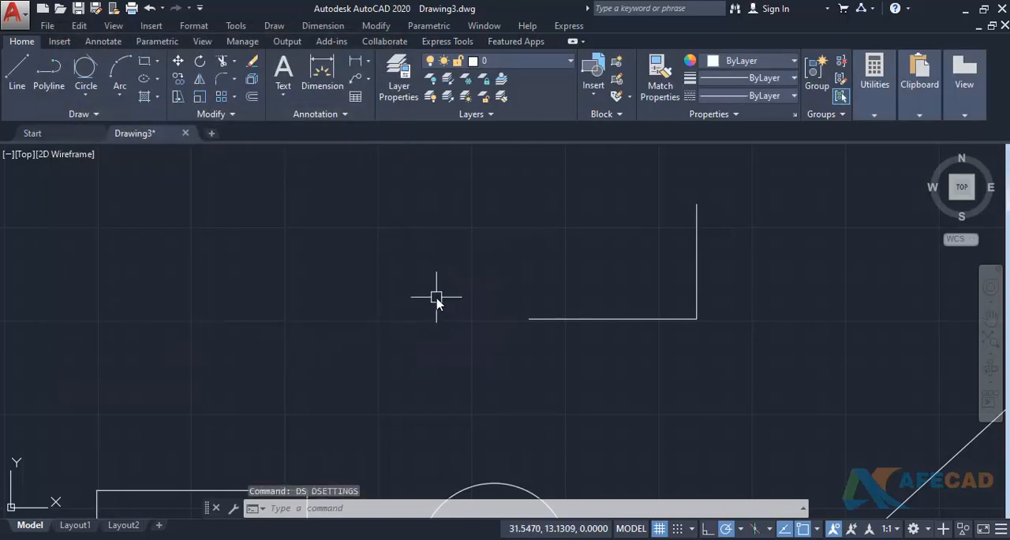
# - Switch to the browser to examine the star and circle exercises in ex-1.pdf, and return to an empty area of the AutoCAD drawing
pyautogui.hotkey('alt', 'Tab')
pyautogui.scroll(-1, 440, 253)
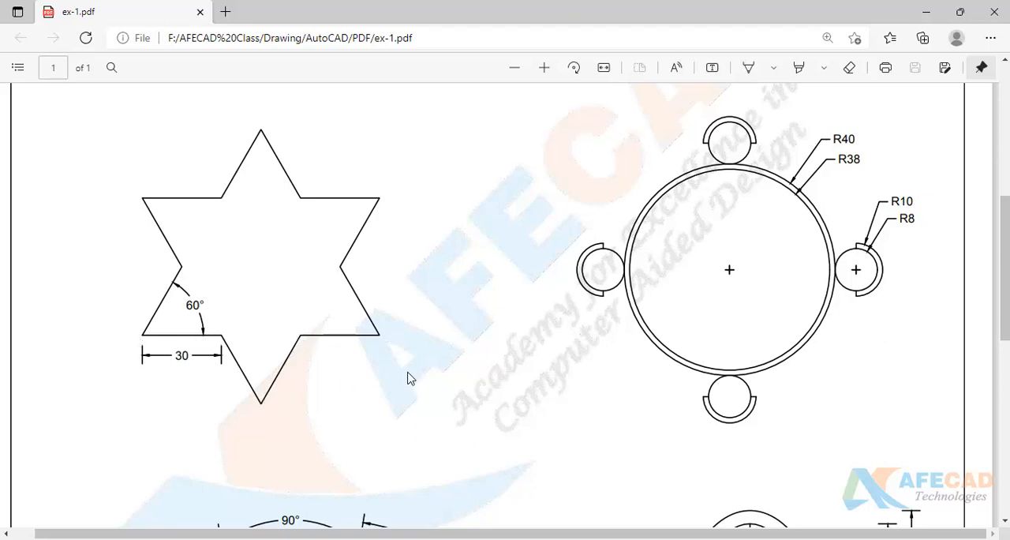
pyautogui.hotkey('alt', 'Tab')
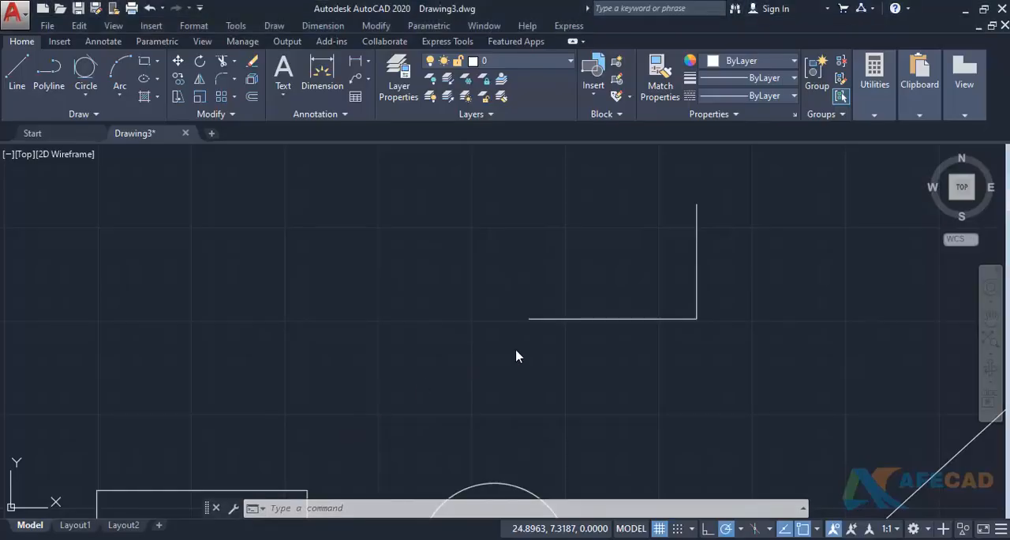
pyautogui.scroll(-4, 602, 321)
pyautogui.moveTo(602, 321); pyautogui.dragTo(354, 366, button='middle')
pyautogui.moveTo(669, 337); pyautogui.dragTo(325, 451, button='middle')
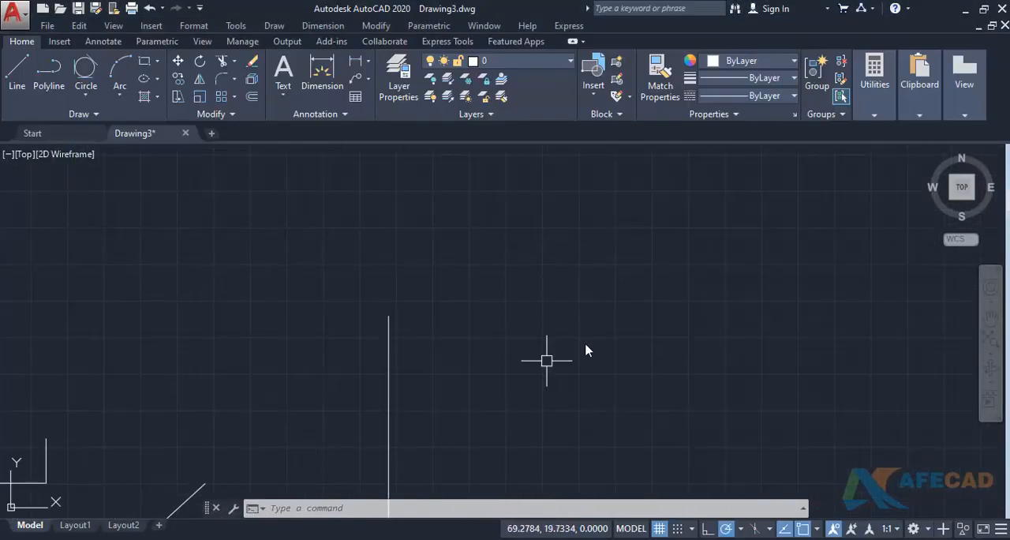
pyautogui.moveTo(597, 347); pyautogui.dragTo(255, 442, button='middle')
pyautogui.moveTo(476, 377); pyautogui.dragTo(348, 410, button='middle')
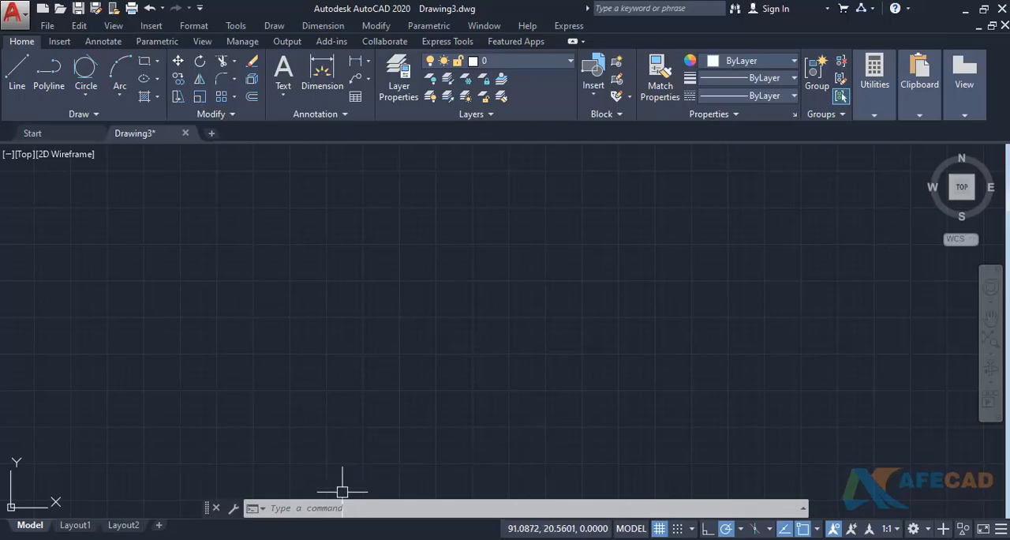
# - Switch to ex-1.pdf in the browser and jot the star's segment directions from 0° and 300° through 240° beside it
pyautogui.hotkey('alt', 'Tab')
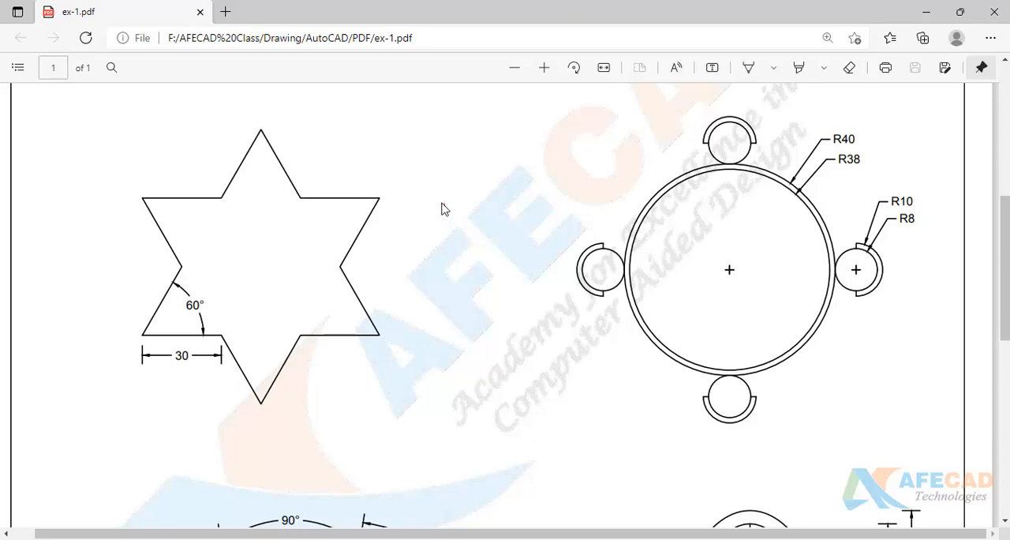
pyautogui.moveTo(445, 203)
pyautogui.mouseDown()
pyautogui.moveTo(463, 198)
pyautogui.moveTo(446, 239)
pyautogui.mouseUp()
pyautogui.moveTo(463, 226)
pyautogui.mouseDown()
pyautogui.moveTo(475, 225)
pyautogui.moveTo(464, 320)
pyautogui.moveTo(495, 310)
pyautogui.moveTo(480, 347)
pyautogui.moveTo(493, 338)
pyautogui.moveTo(484, 385)
pyautogui.moveTo(511, 364)
pyautogui.mouseUp()
pyautogui.moveTo(496, 405)
pyautogui.mouseDown()
pyautogui.moveTo(494, 426)
pyautogui.moveTo(519, 422)
pyautogui.moveTo(522, 406)
pyautogui.moveTo(497, 442)
pyautogui.moveTo(525, 443)
pyautogui.mouseUp()
pyautogui.moveTo(520, 432)
pyautogui.mouseDown()
pyautogui.moveTo(521, 453)
pyautogui.moveTo(536, 434)
pyautogui.mouseUp()
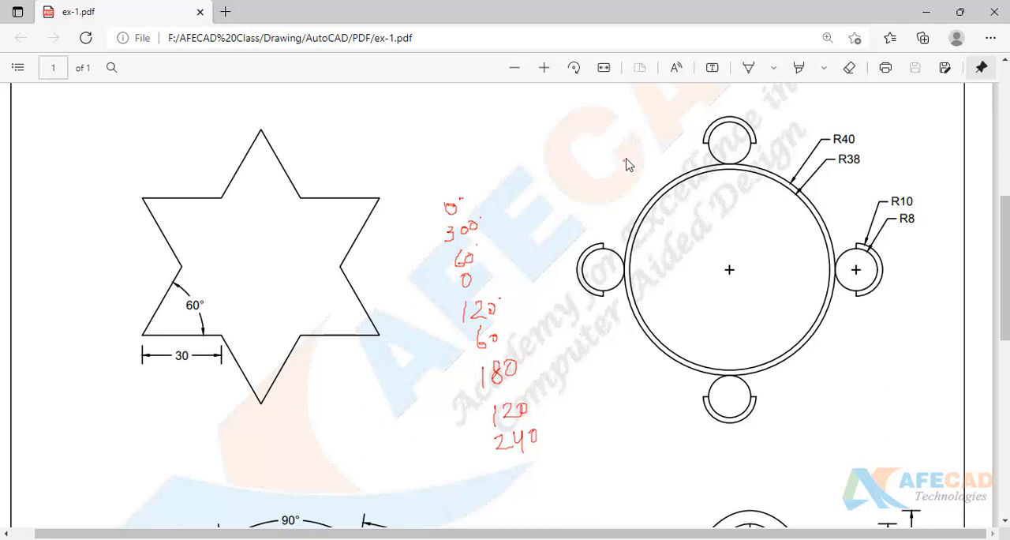
# - Note 20° and 60° → 30° on ex-1.pdf as increment angle considerations, underline the latter, and return to the AutoCAD drawing
pyautogui.moveTo(622, 160)
pyautogui.mouseDown()
pyautogui.moveTo(633, 171)
pyautogui.moveTo(639, 162)
pyautogui.mouseUp()
pyautogui.moveTo(485, 255)
pyautogui.mouseDown()
pyautogui.moveTo(503, 252)
pyautogui.moveTo(499, 260)
pyautogui.mouseUp()
pyautogui.moveTo(519, 234)
pyautogui.mouseDown()
pyautogui.moveTo(523, 249)
pyautogui.moveTo(548, 232)
pyautogui.mouseUp()
pyautogui.moveTo(463, 282); pyautogui.dragTo(559, 248)
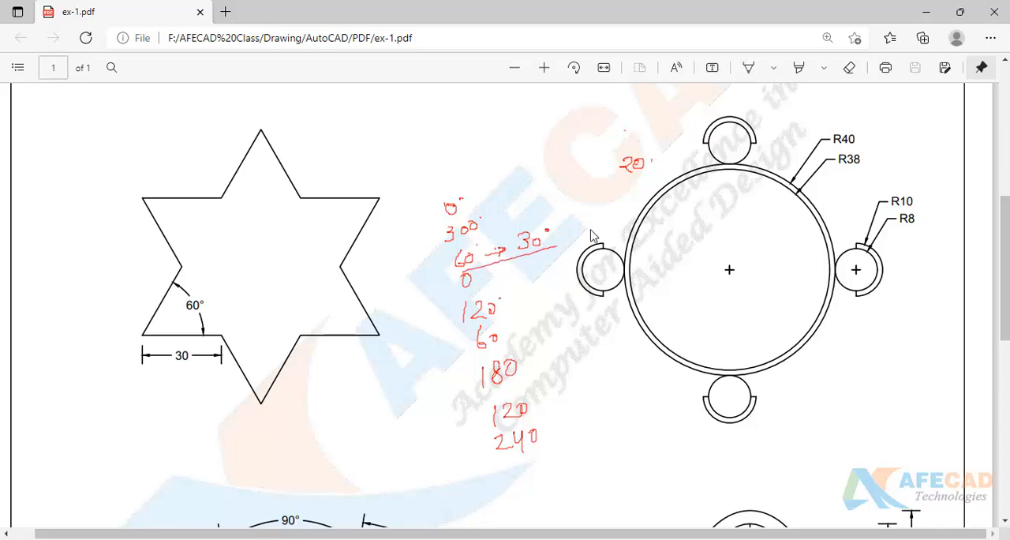
pyautogui.click(926, 12)
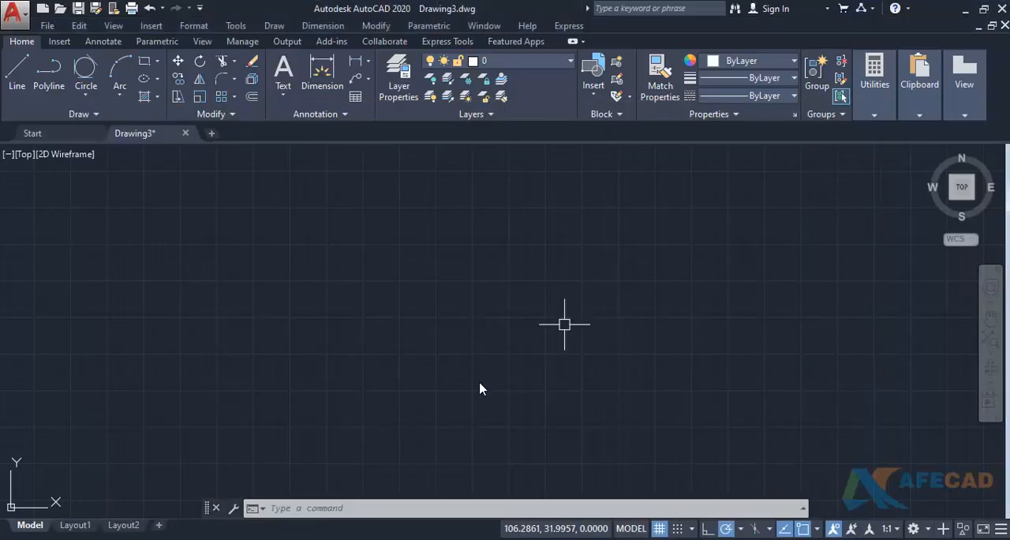
# - Set the polar tracking increment angle to 30 in the drafting settings
pyautogui.write('ds')
pyautogui.press('Return')
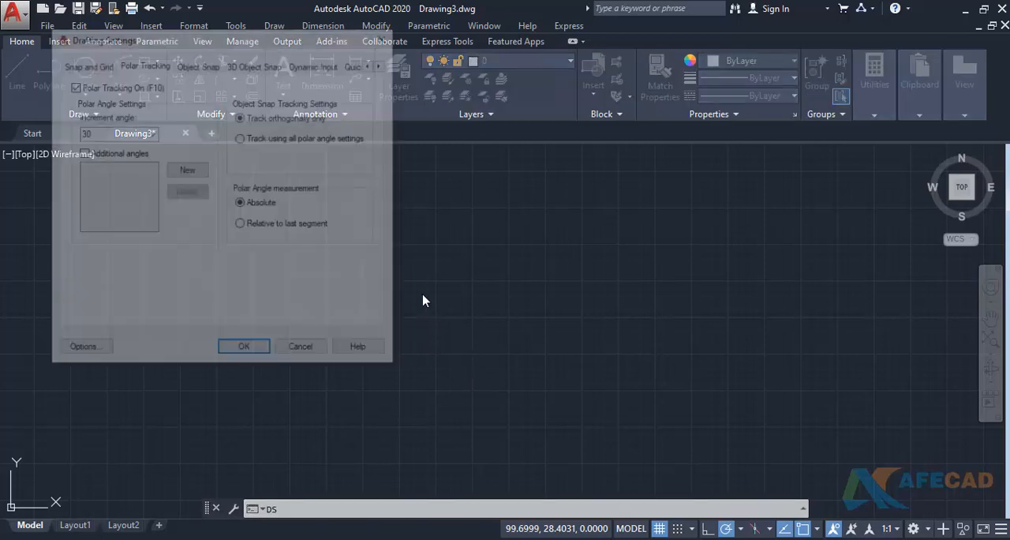
pyautogui.click(150, 132)
pyautogui.click(155, 140)
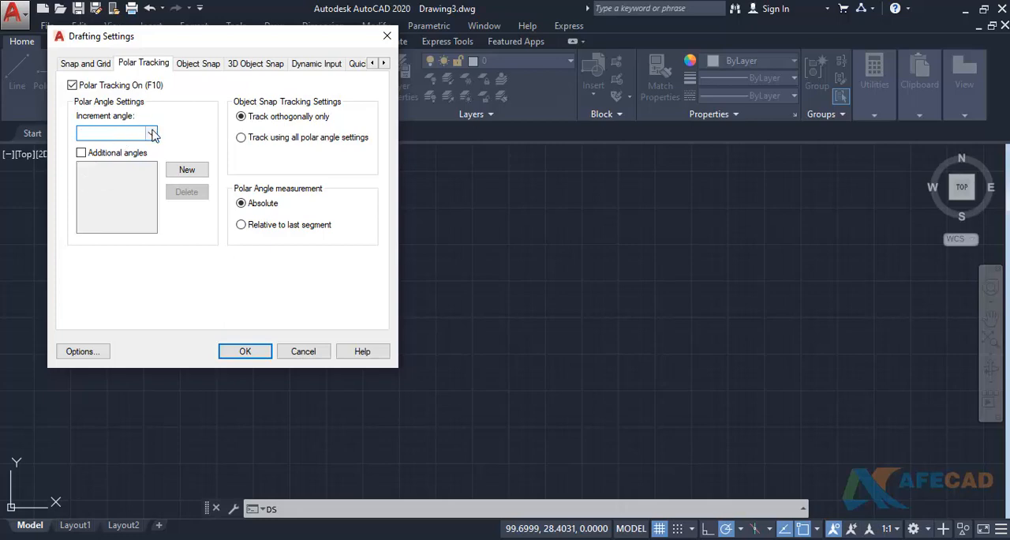
pyautogui.click(151, 133)
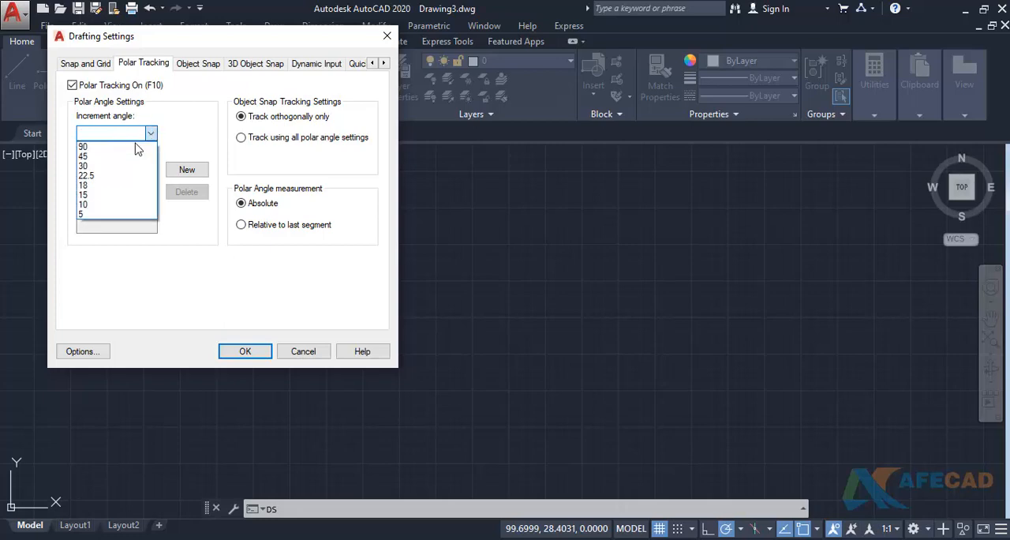
pyautogui.click(110, 167)
pyautogui.click(252, 353)
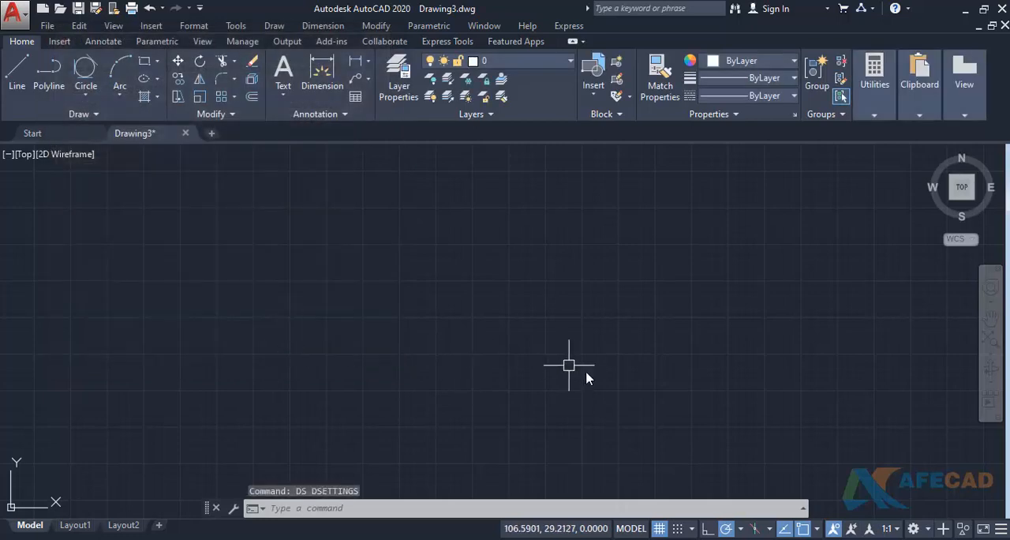
# - Draw a horizontal line 30 units long in the empty area as the star's first edge
pyautogui.moveTo(594, 378); pyautogui.dragTo(521, 373, button='middle')
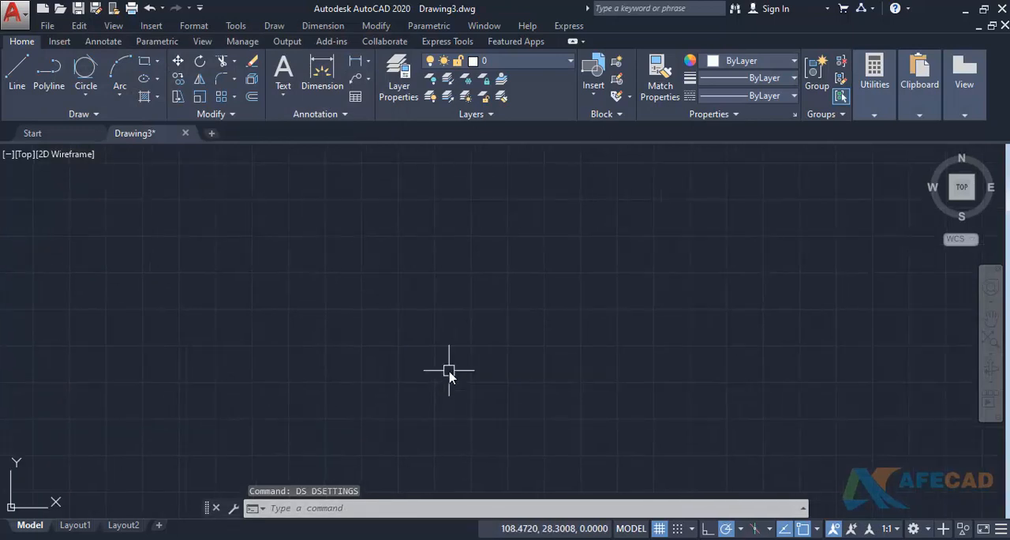
pyautogui.write('l')
pyautogui.press('Return')
pyautogui.click(329, 335)
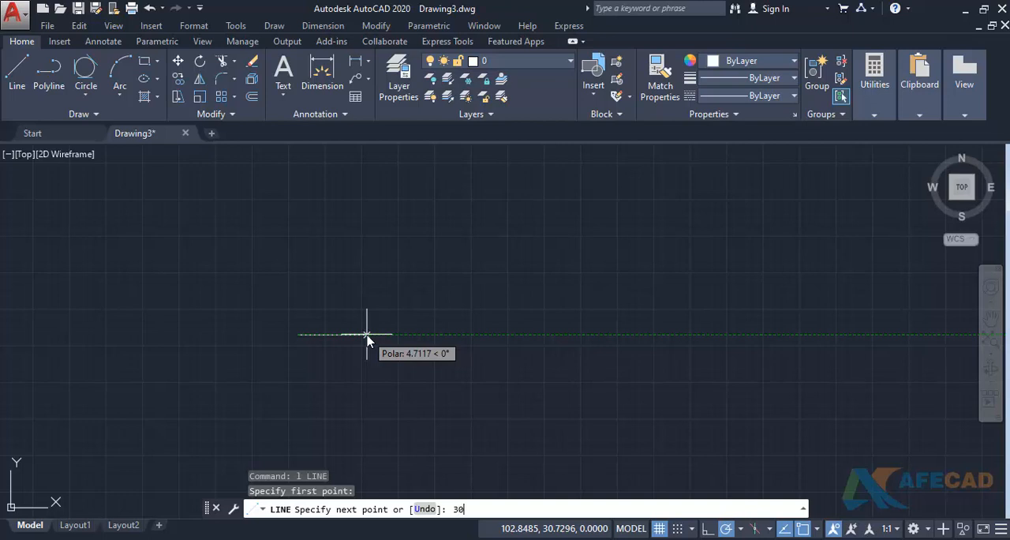
pyautogui.write('30')
pyautogui.press('Return')
pyautogui.moveTo(586, 322); pyautogui.dragTo(268, 276, button='middle')
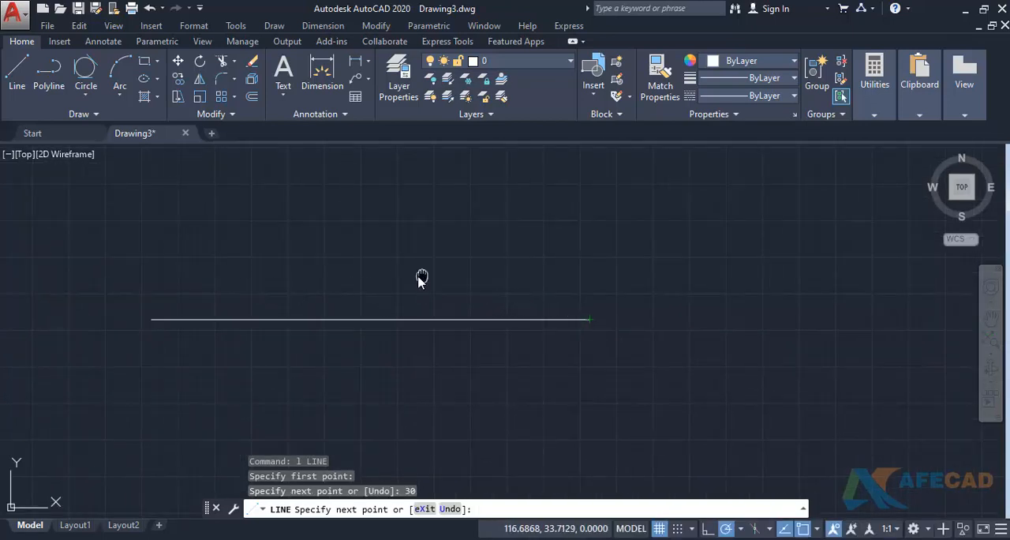
pyautogui.moveTo(422, 277); pyautogui.dragTo(232, 272, button='middle')
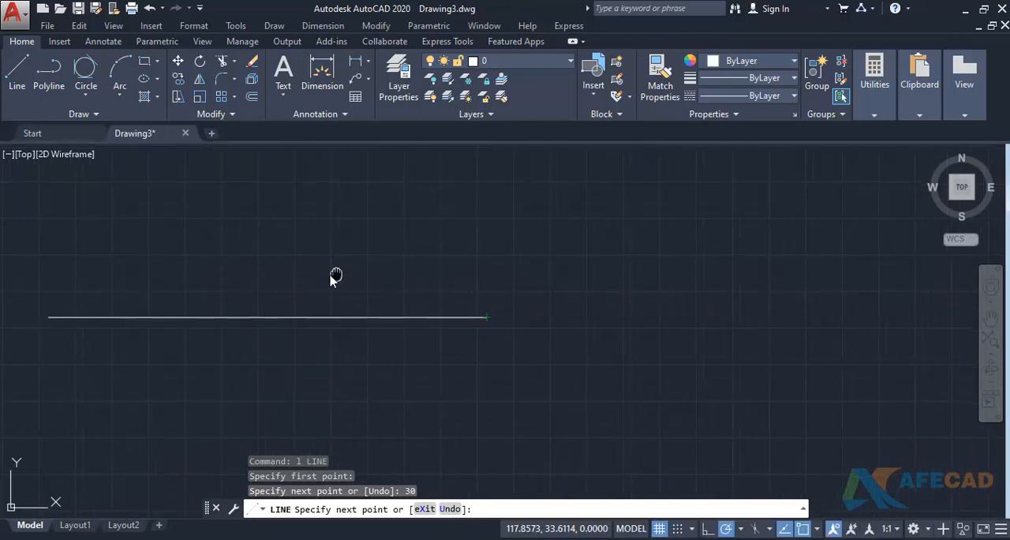
pyautogui.moveTo(335, 276); pyautogui.dragTo(266, 273, button='middle')
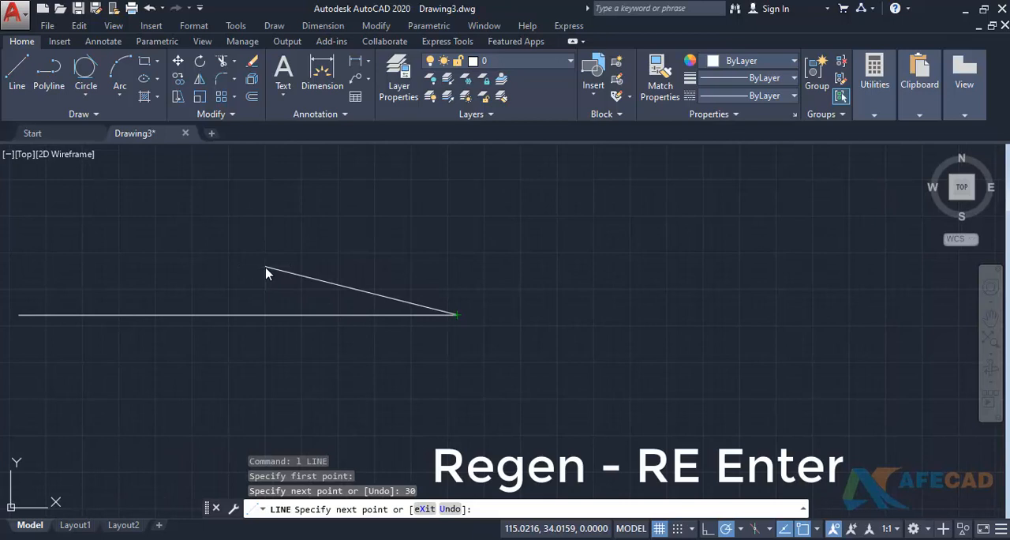
pyautogui.press('Escape')
# - Regenerate the drawing and bring the 30-unit line back into a convenient view
pyautogui.click(347, 514)
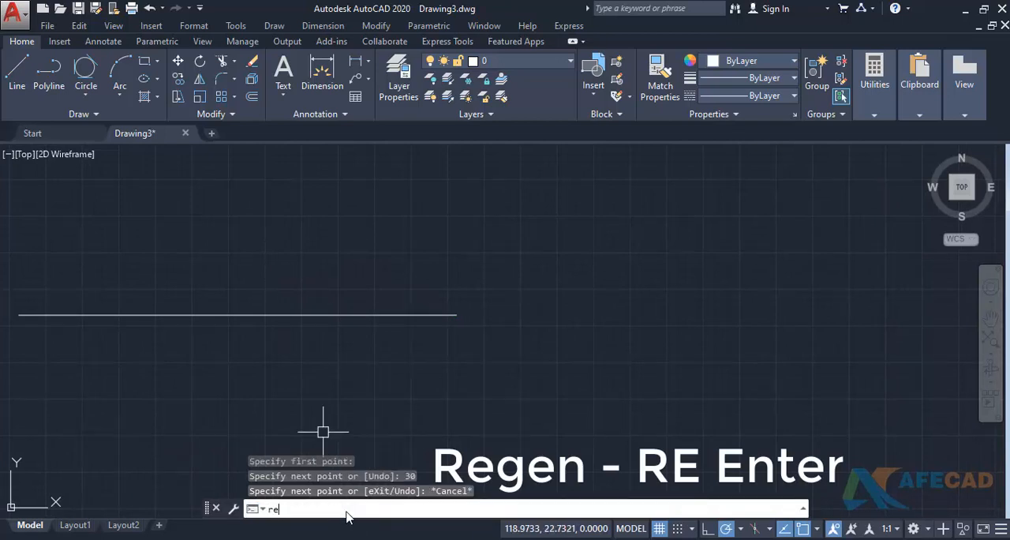
pyautogui.write('re')
pyautogui.press('Return')
pyautogui.scroll(-6, 342, 345)
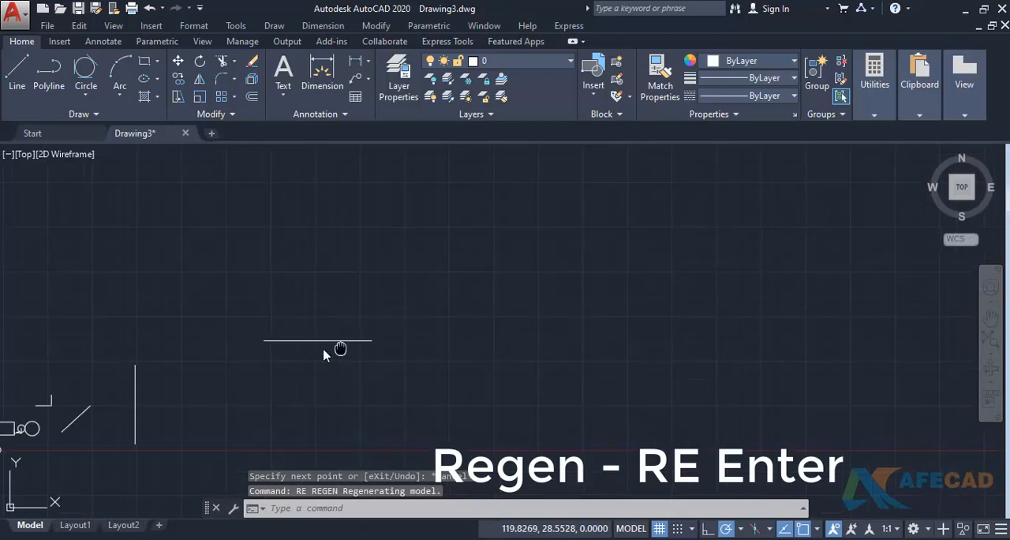
pyautogui.moveTo(340, 348); pyautogui.dragTo(302, 356, button='middle')
pyautogui.scroll(4, 273, 332)
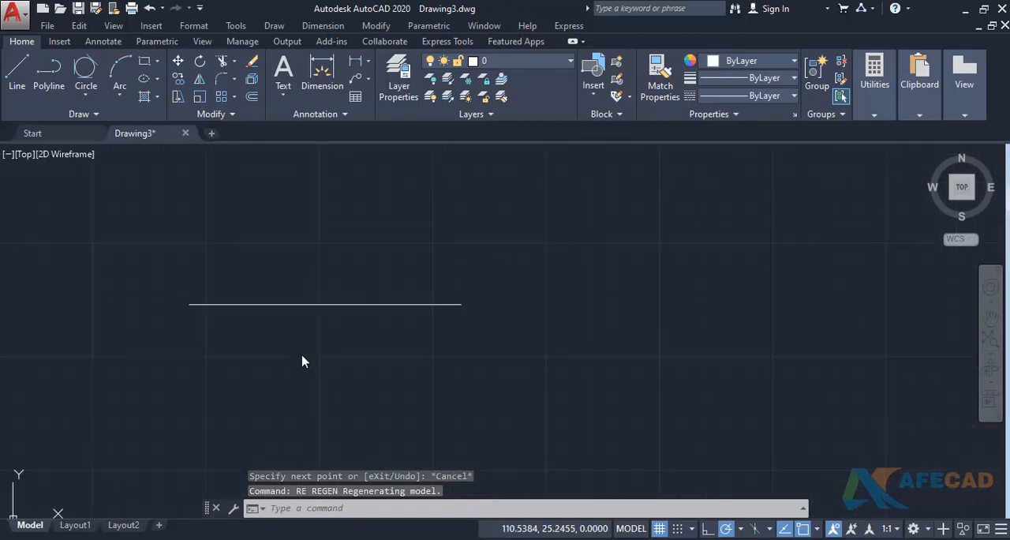
# - From the horizontal line's free right endpoint, draw 30-unit segments at 300° and 60° to form the star's bottom point
pyautogui.write('l')
pyautogui.press('Return')
pyautogui.scroll(-6, 304, 354)
pyautogui.moveTo(367, 350); pyautogui.dragTo(345, 339, button='middle')
pyautogui.click(371, 324)
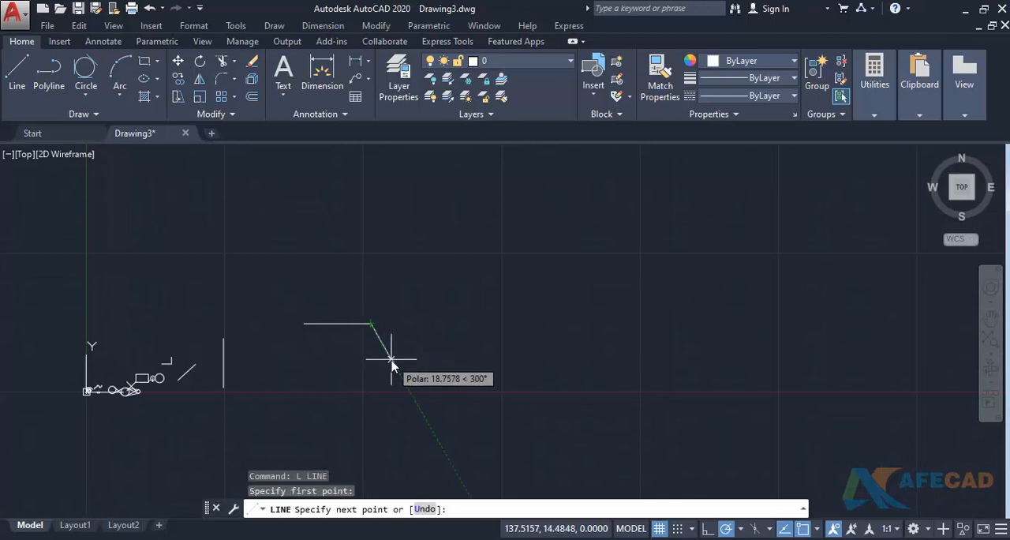
pyautogui.write('30')
pyautogui.press('Return')
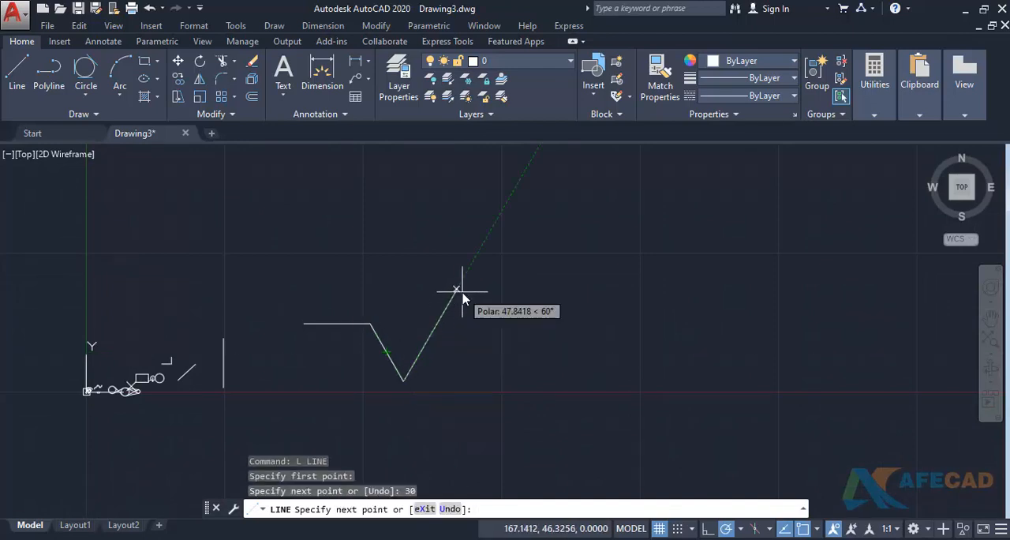
pyautogui.press('Return')
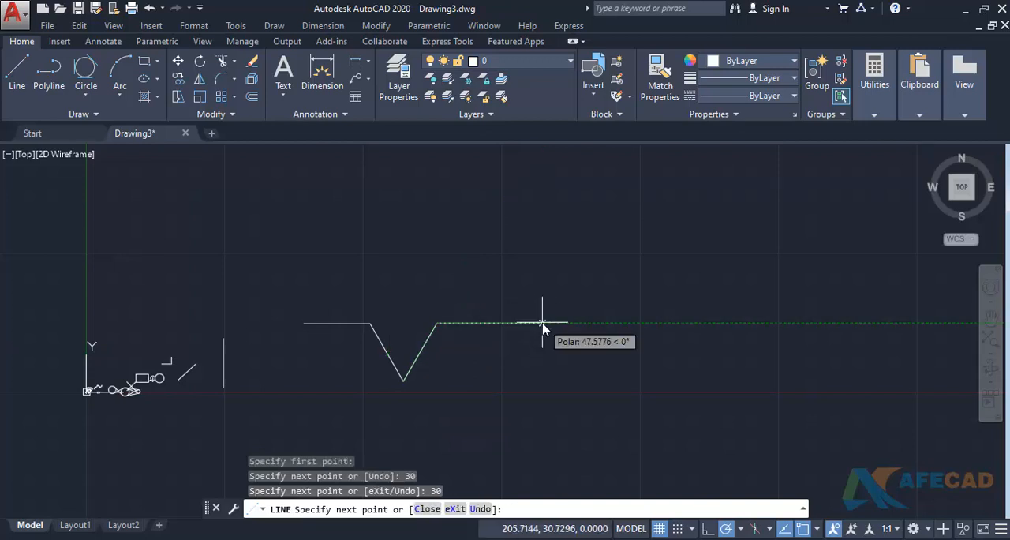
# - Continue the outline along the star's right side with 30-unit segments at 0°, 120° and 60°
pyautogui.press('Return')
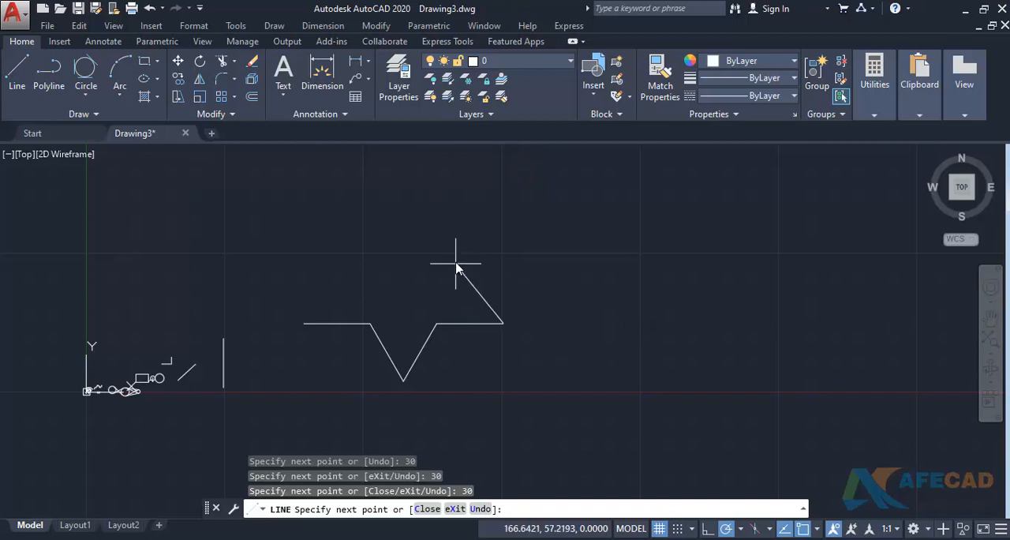
pyautogui.press('Return')
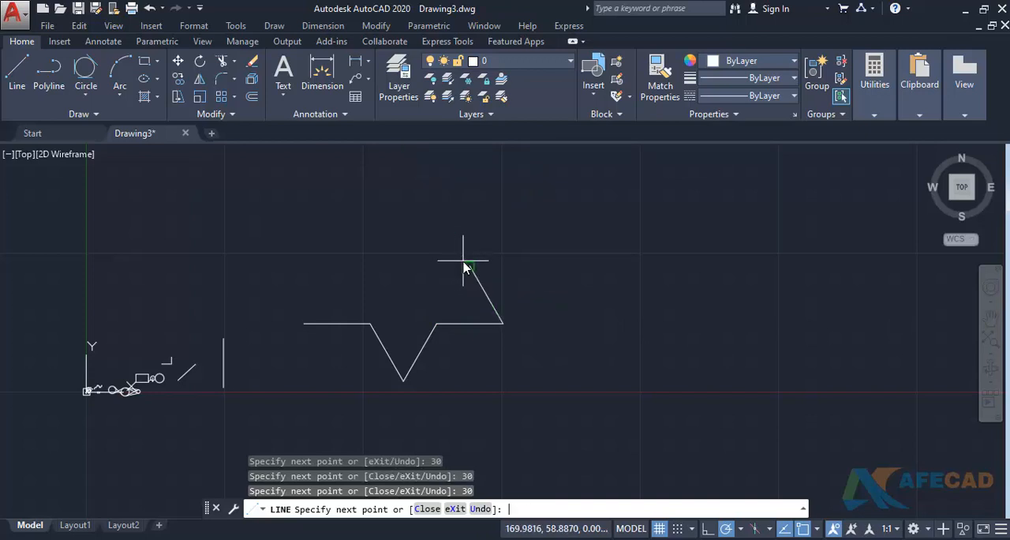
pyautogui.write('30')
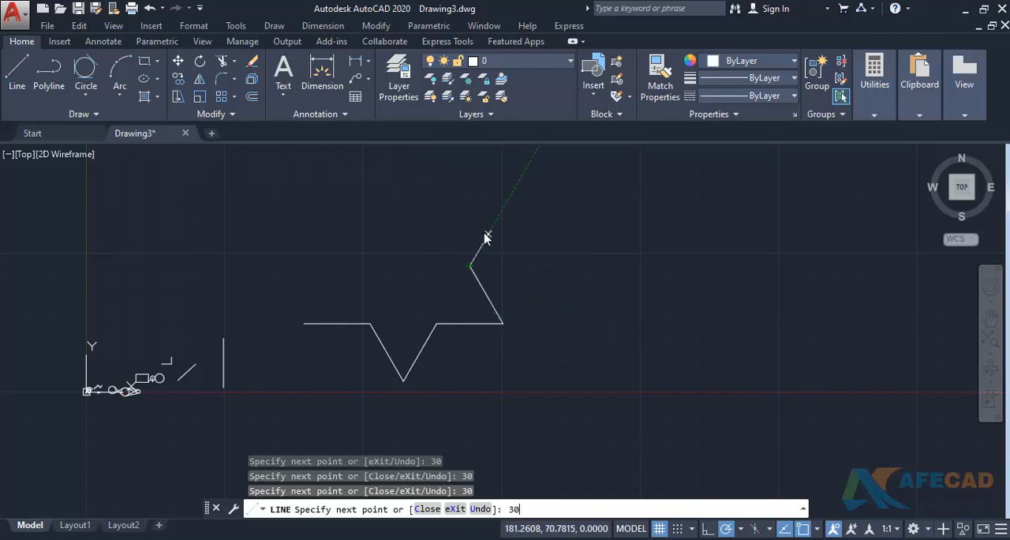
pyautogui.press('Return')
# - Continue the outline over the star's top point with 30-unit segments at 180°, 120° and 240°
pyautogui.write('3')
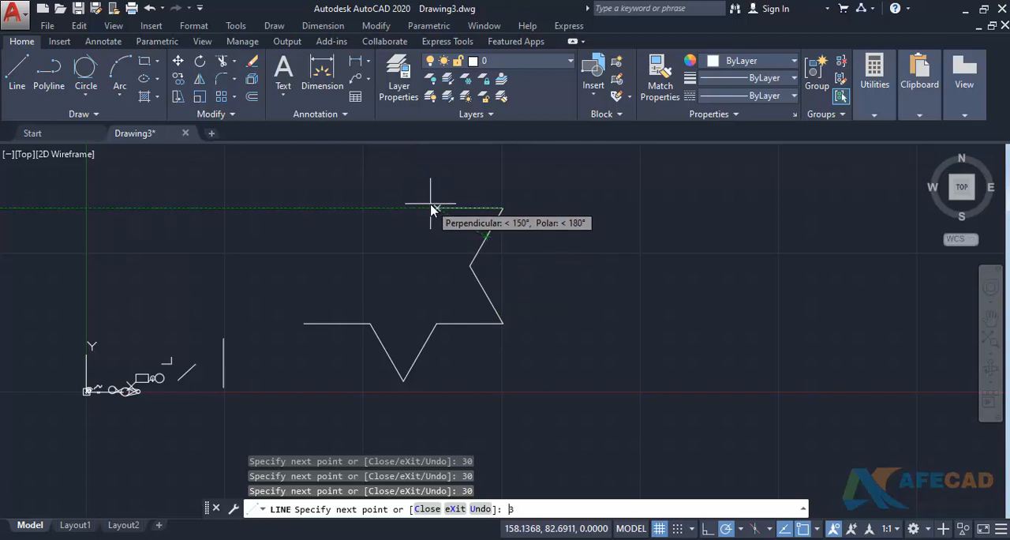
pyautogui.write('0')
pyautogui.press('Return')
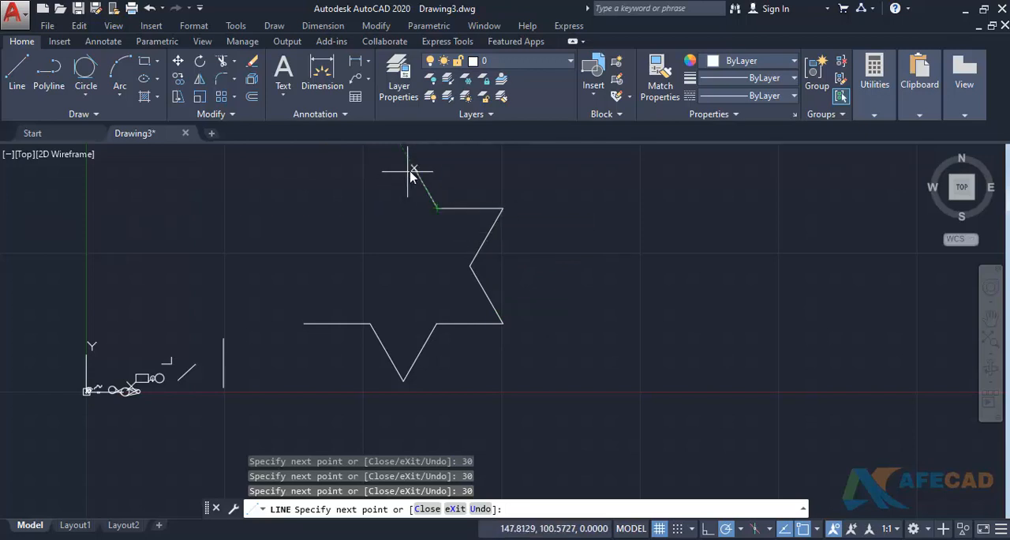
pyautogui.write('30')
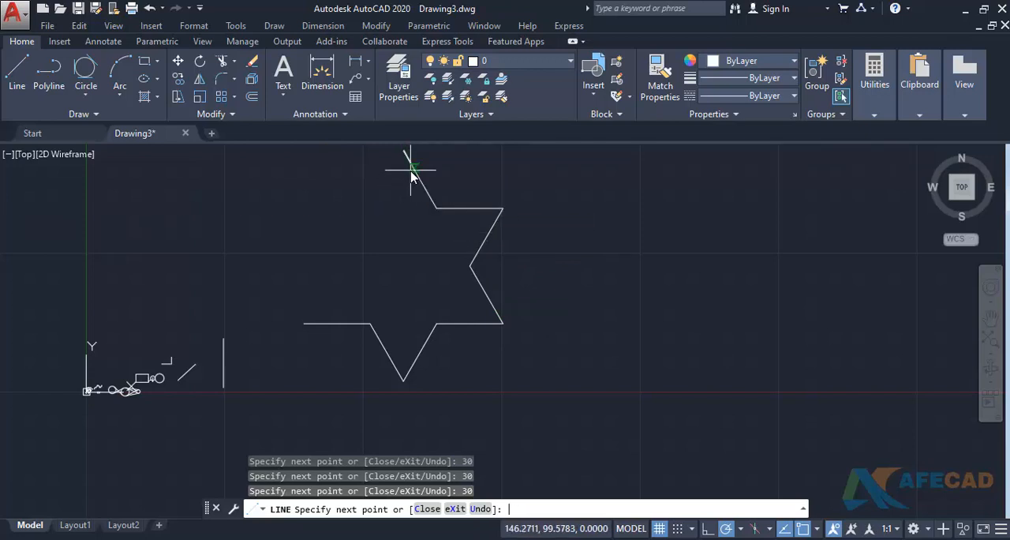
pyautogui.press('Return')
pyautogui.write('3')
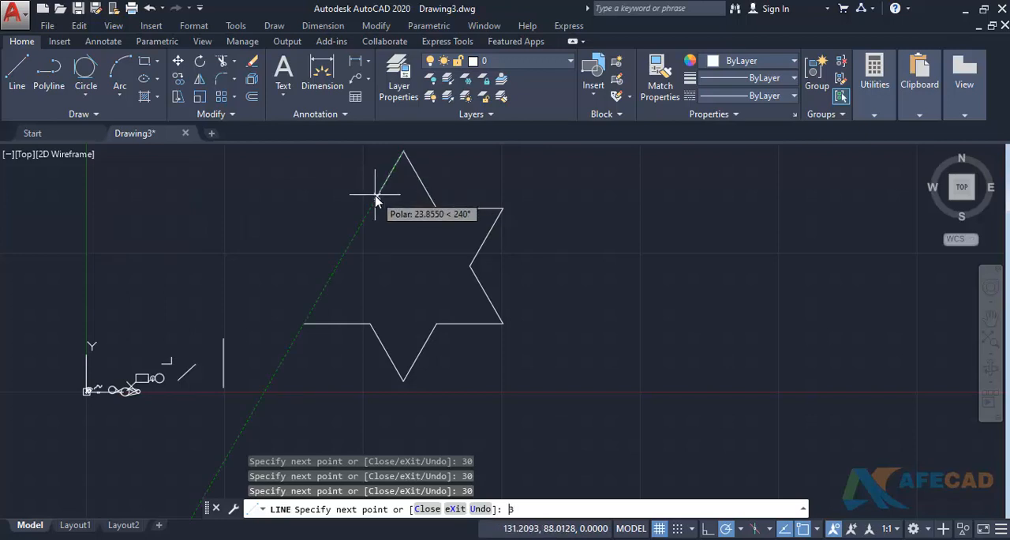
pyautogui.write('0')
pyautogui.press('Return')
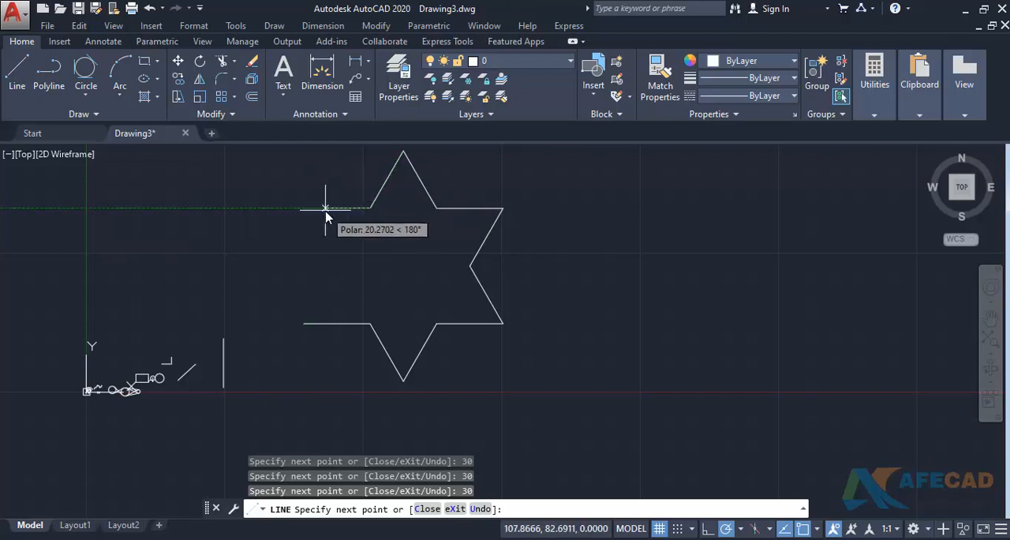
# - Complete the star's left side with 30-unit segments at 180°, 300° and 240°, ending at the first edge's start point
pyautogui.write('30')
pyautogui.press('Return')
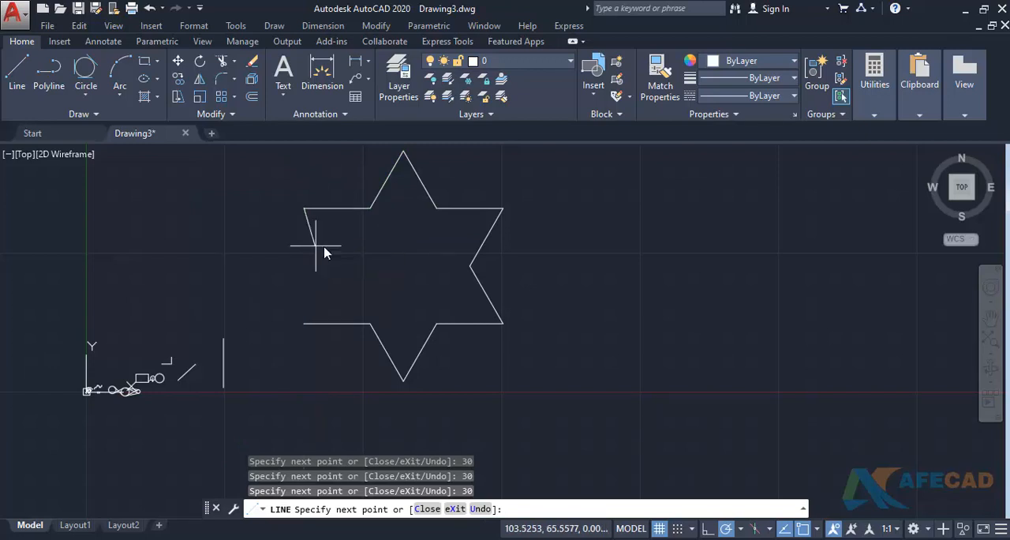
pyautogui.write('30')
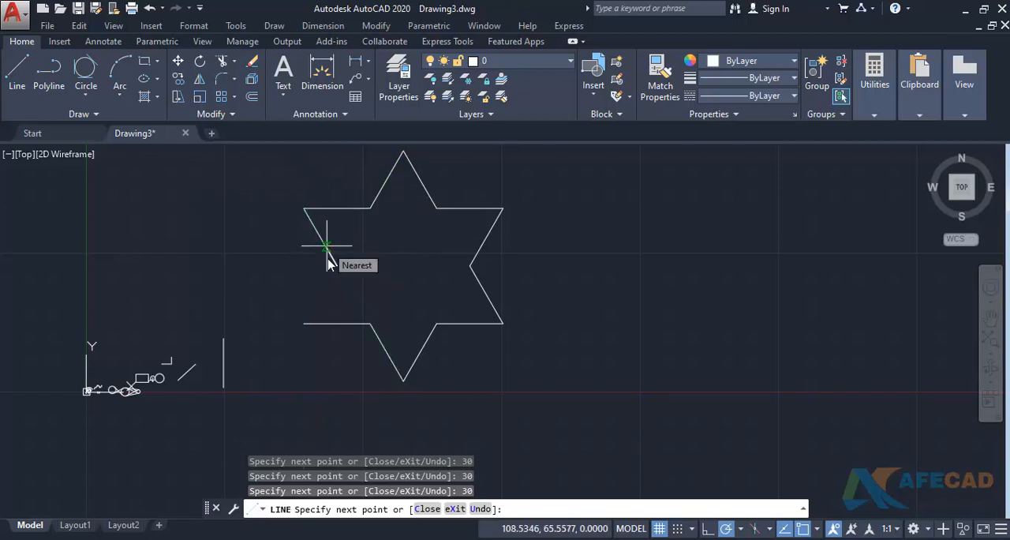
pyautogui.press('Return')
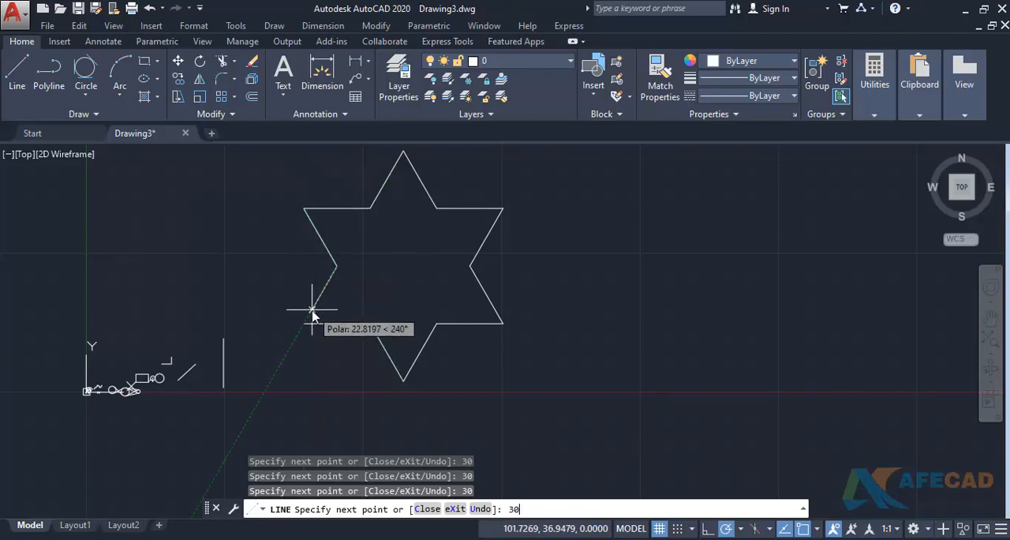
pyautogui.write('30')
pyautogui.press('Return')
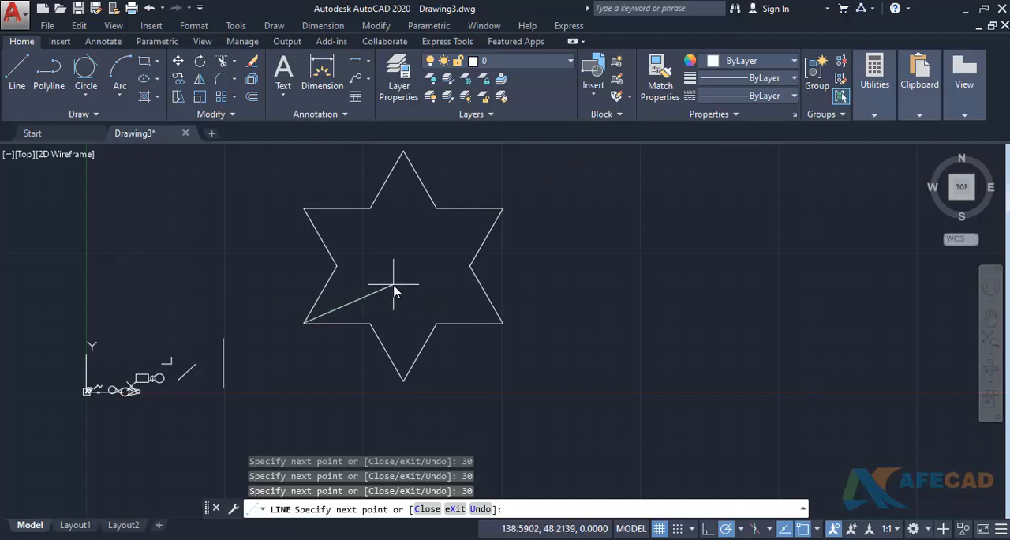
pyautogui.press('Return')
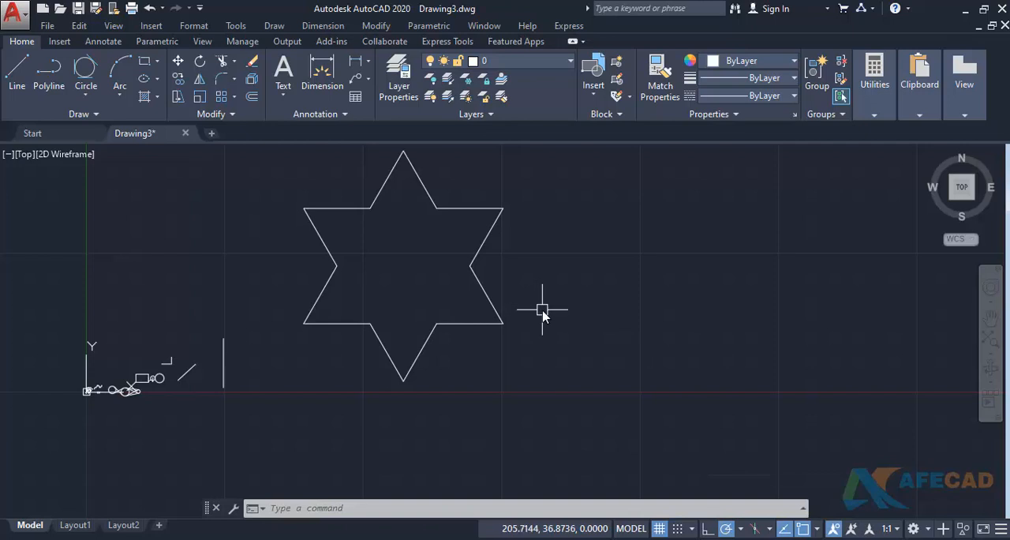
# - Review the polar tracking options in the drafting settings, keeping them as they are
pyautogui.scroll(2, 480, 343)
pyautogui.press('Return')
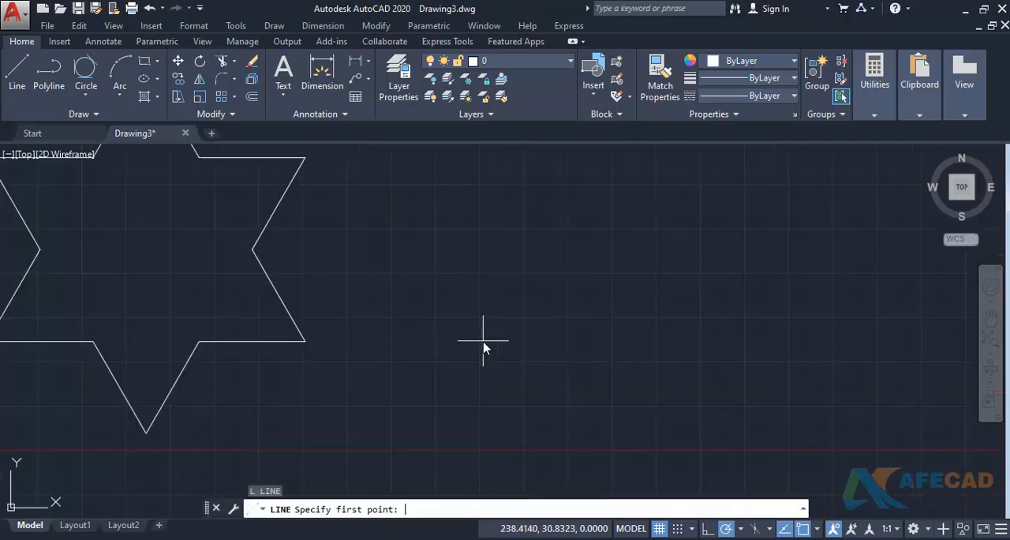
pyautogui.press('Escape')
pyautogui.write('ds')
pyautogui.press('Return')
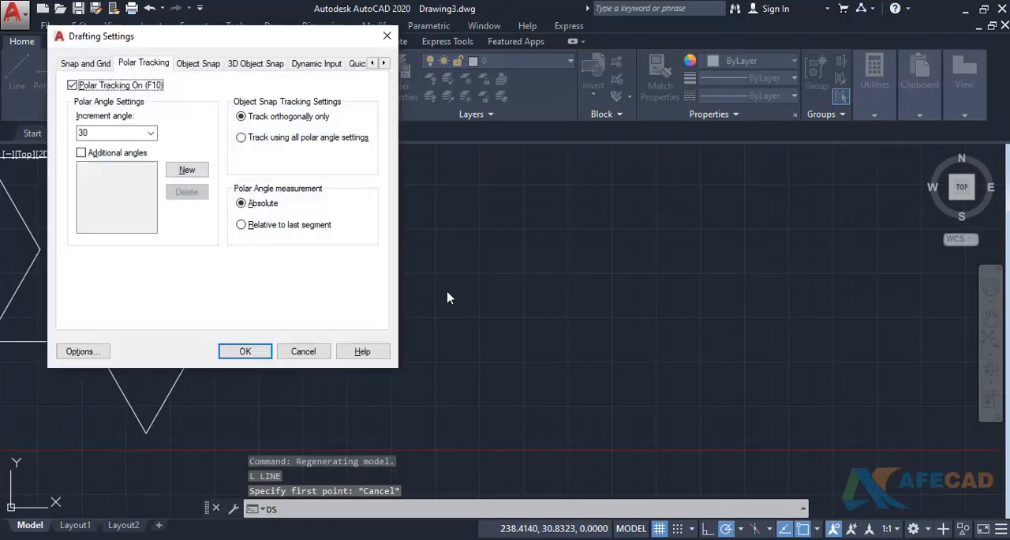
pyautogui.click(303, 351)
# - Draw a two-segment line beside the star, with segments at absolute angles of 30° and 60°
pyautogui.write('l')
pyautogui.press('Return')
pyautogui.click(479, 314)
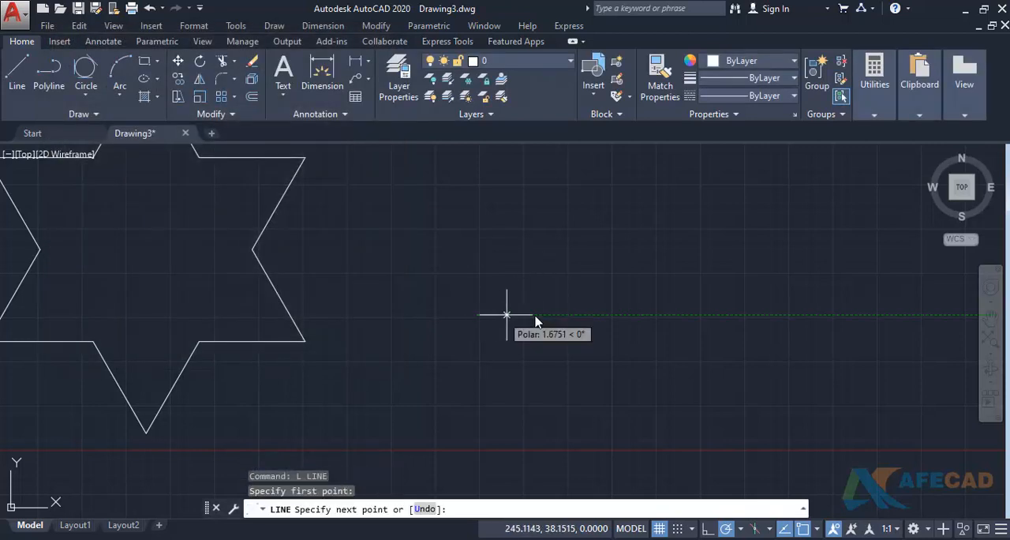
pyautogui.click(563, 264)
pyautogui.moveTo(626, 228); pyautogui.dragTo(591, 289, button='middle')
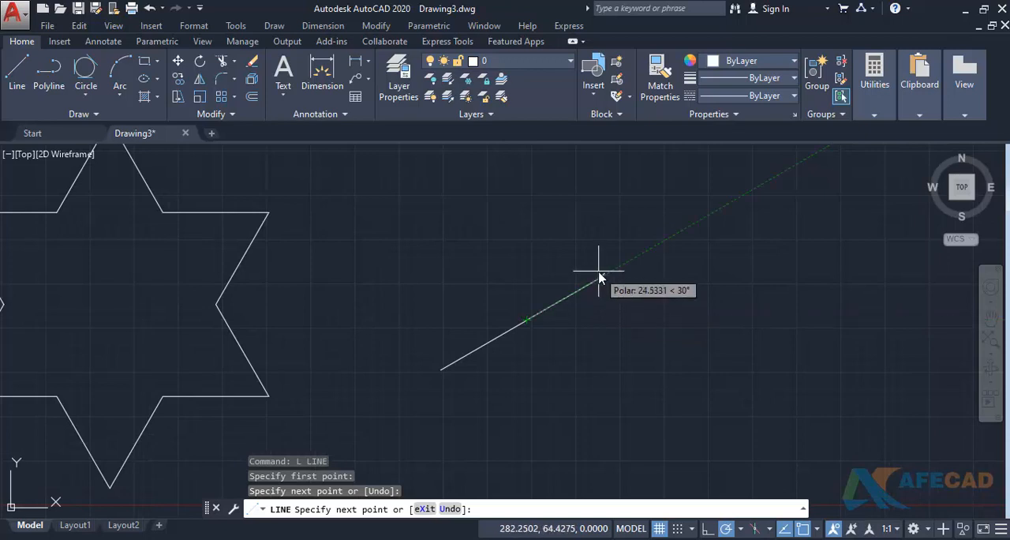
pyautogui.click(575, 234)
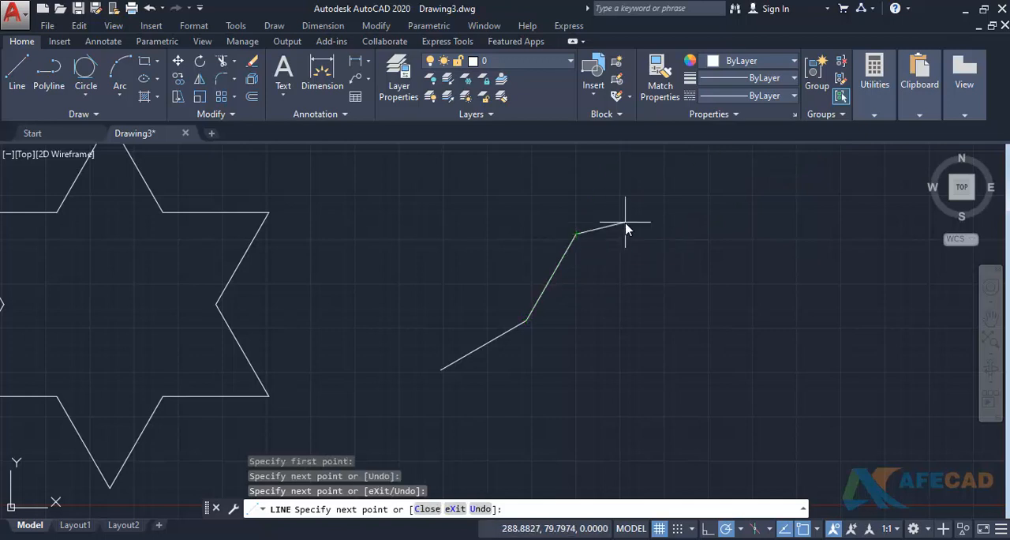
pyautogui.moveTo(624, 218); pyautogui.dragTo(591, 275, button='middle')
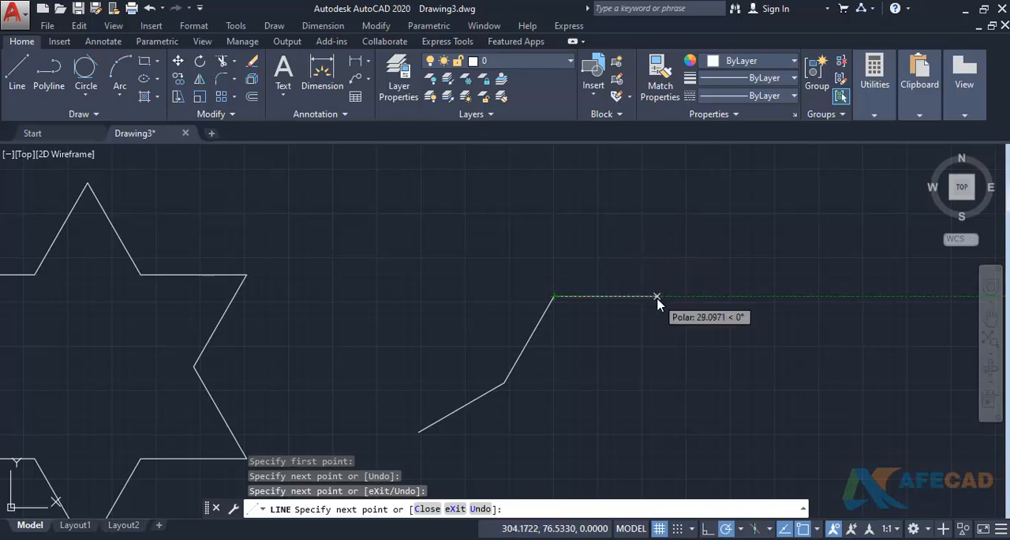
pyautogui.press('Escape')
# - Change the polar angle measurement in the drafting settings to relative to last segment
pyautogui.write('ds')
pyautogui.press('Return')
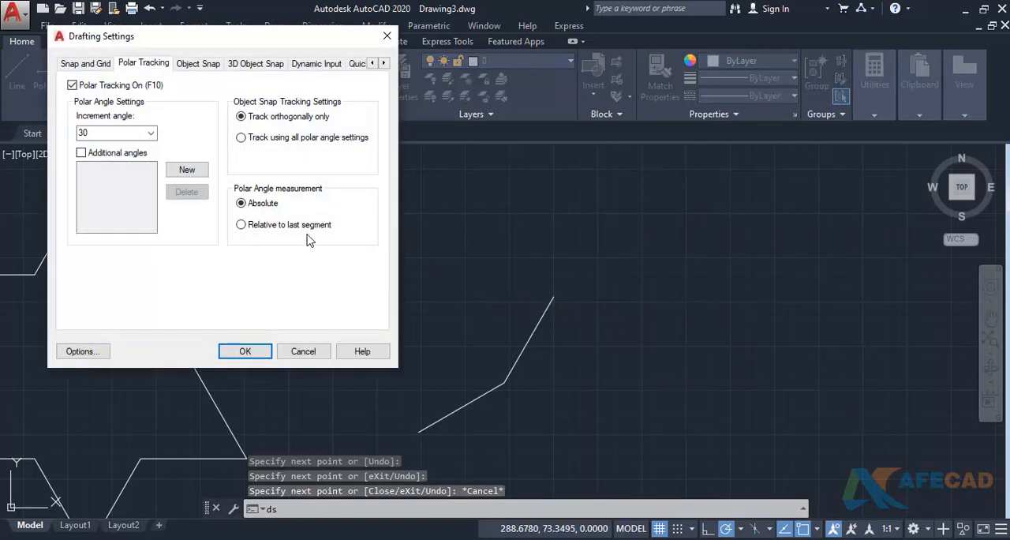
pyautogui.click(258, 227)
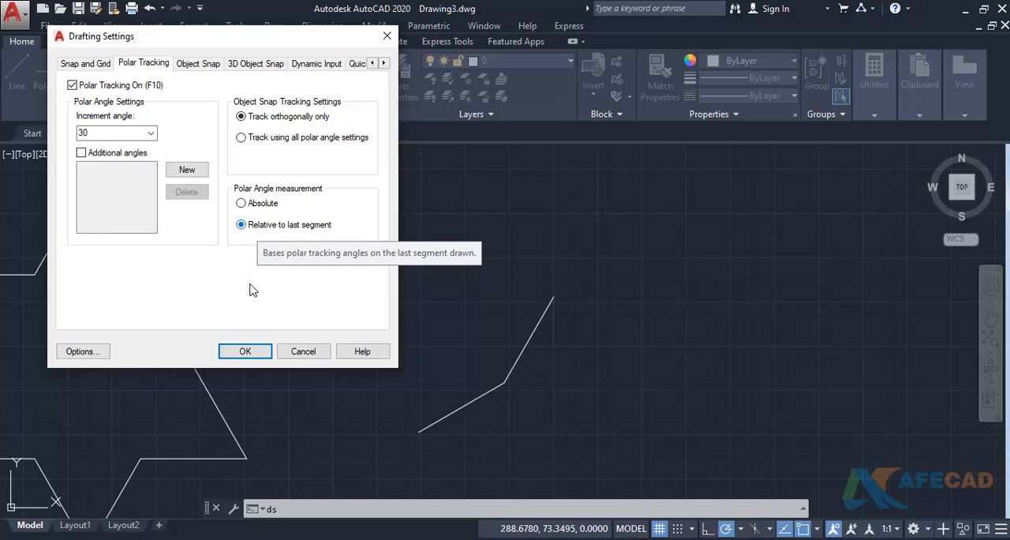
pyautogui.click(257, 352)
pyautogui.moveTo(513, 411); pyautogui.dragTo(501, 395, button='middle')
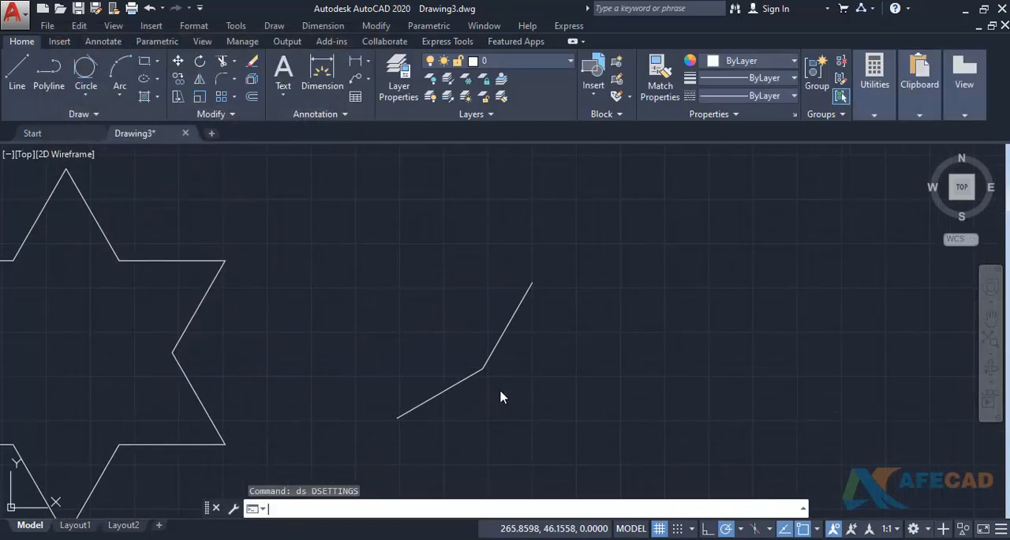
# - Draw a second two-segment line beside the first, starting at 30° and turning 30° relative to its last segment
pyautogui.write('l')
pyautogui.press('Return')
pyautogui.click(565, 419)
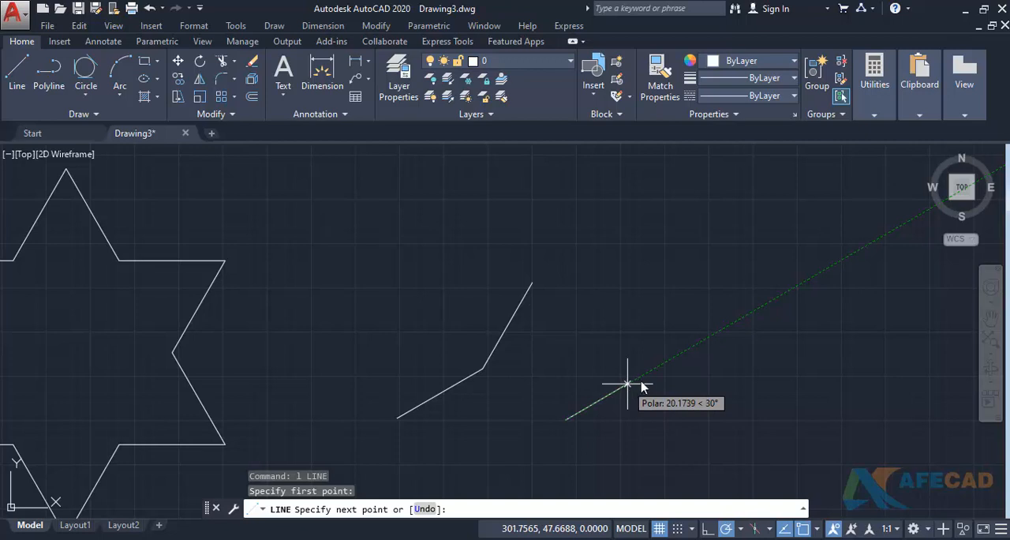
pyautogui.click(655, 367)
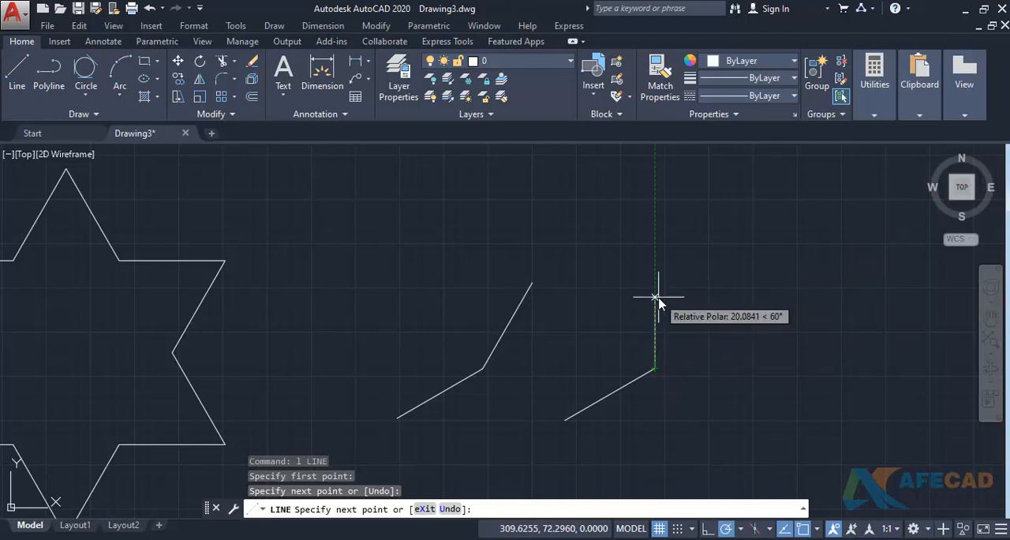
pyautogui.click(705, 278)
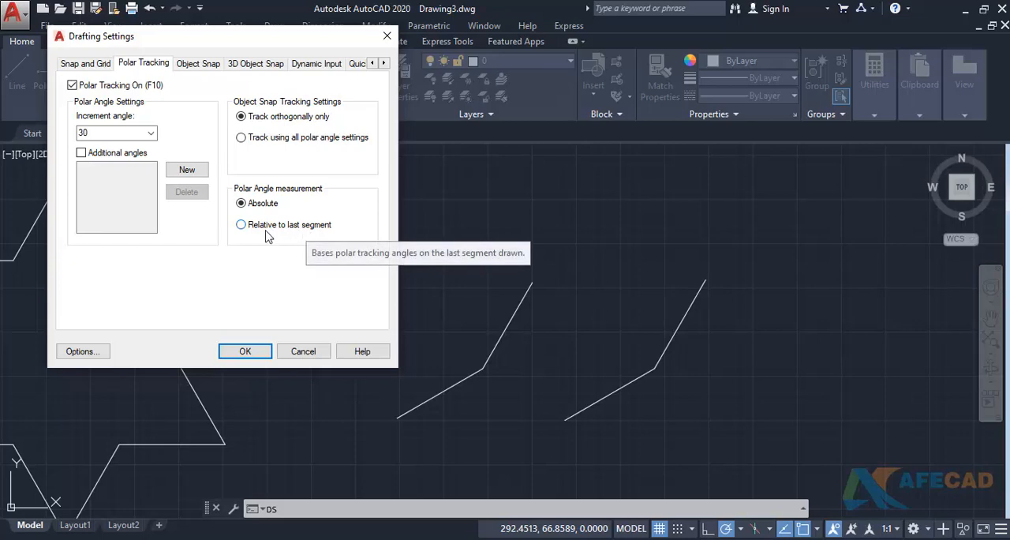
# - Apply relative-to-last-segment polar angle measurement in the open drafting settings and move to an empty drawing area
pyautogui.click(240, 225)
pyautogui.click(244, 351)
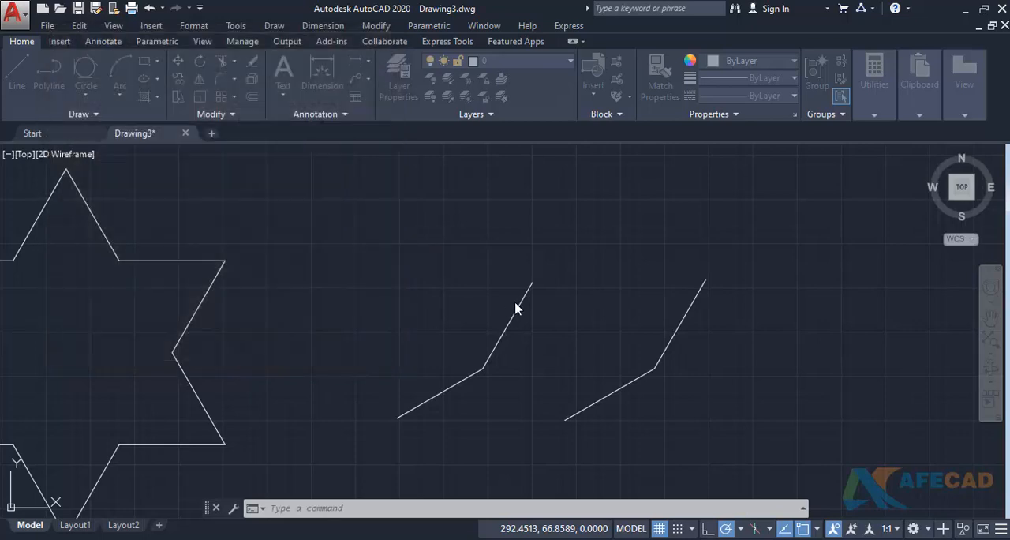
pyautogui.moveTo(509, 304)
pyautogui.mouseDown(button='middle')
pyautogui.moveTo(293, 314)
pyautogui.moveTo(193, 335)
pyautogui.mouseUp(button='middle')
pyautogui.moveTo(528, 296); pyautogui.dragTo(369, 348, button='middle')
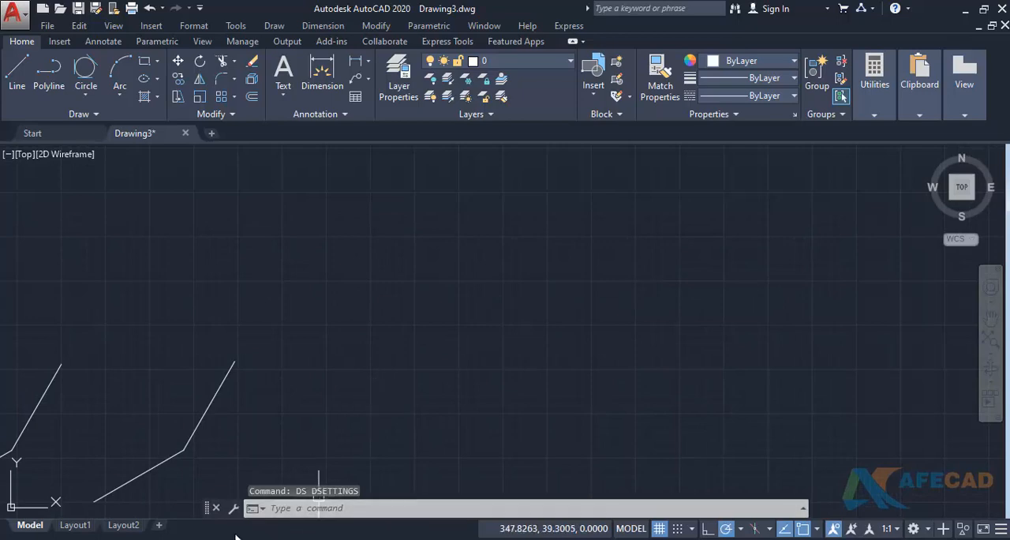
# - Check the polar tracking exercise in ex-5.pdf and set the polar increment angle to 80° in the drafting settings
pyautogui.hotkey('alt', 'Tab')
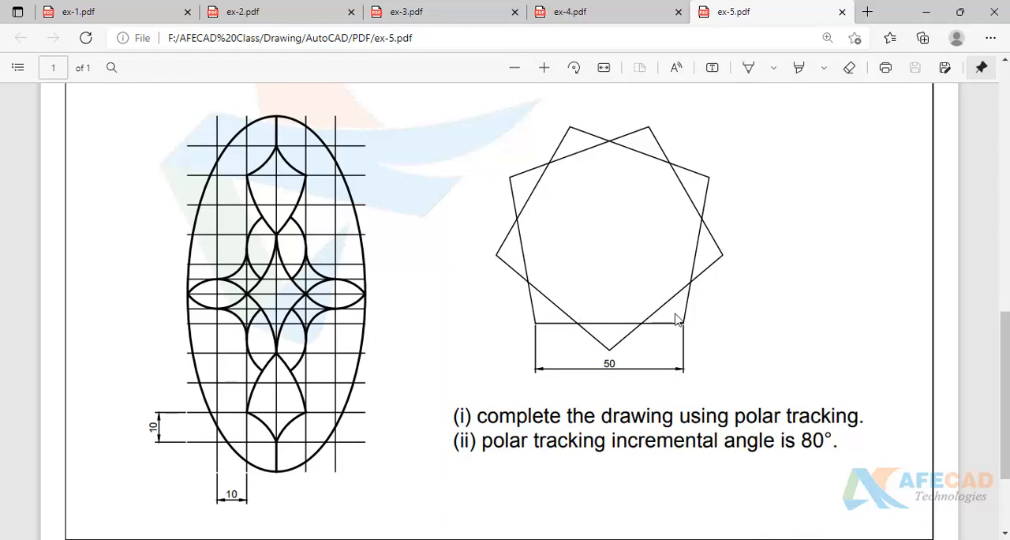
pyautogui.hotkey('alt', 'Tab')
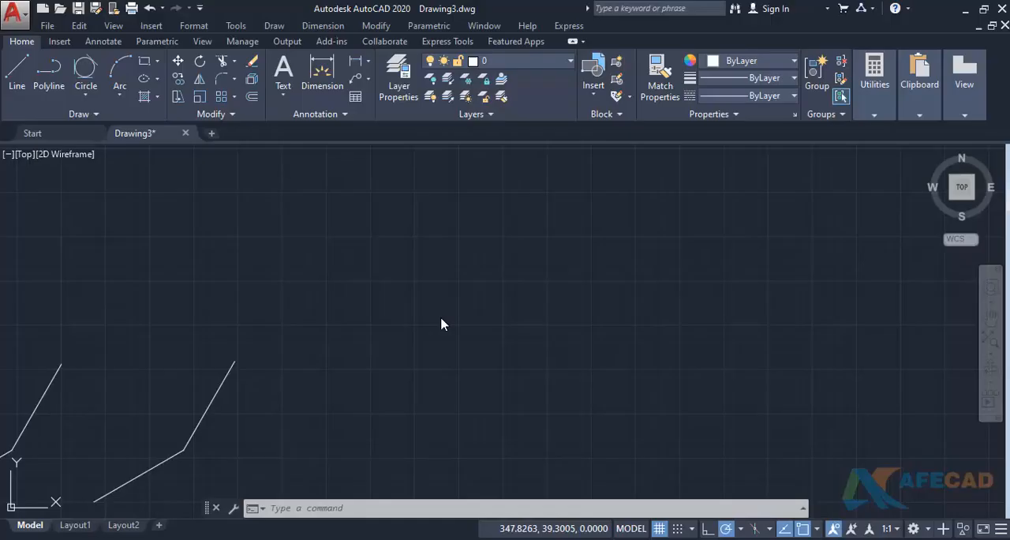
pyautogui.moveTo(446, 294); pyautogui.dragTo(417, 302, button='middle')
pyautogui.write('ds')
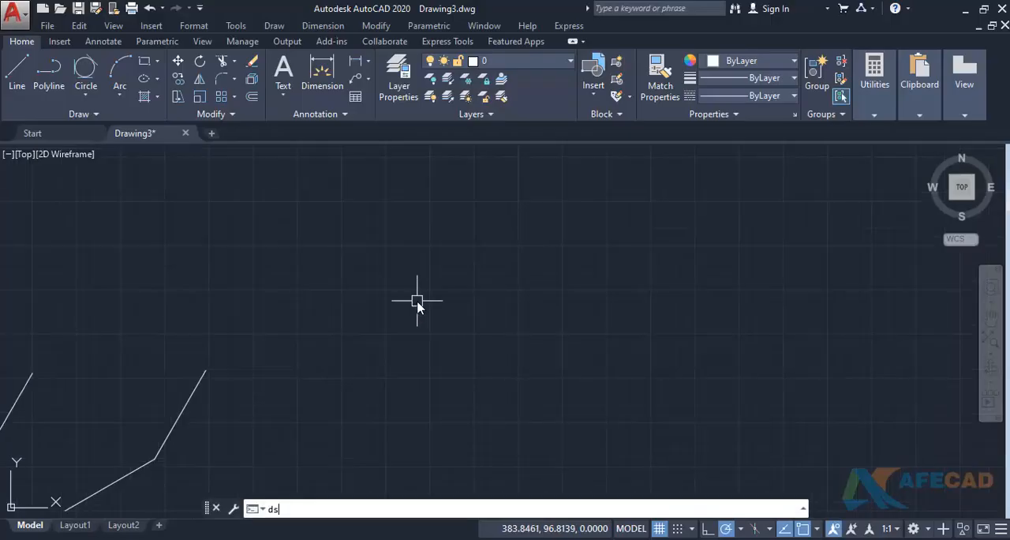
pyautogui.press('Return')
pyautogui.doubleClick(94, 137)
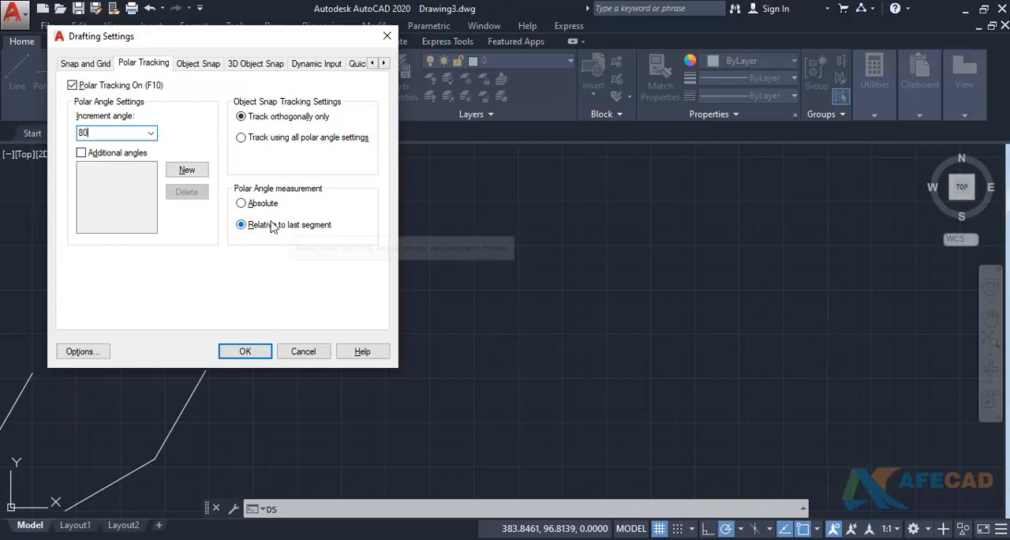
pyautogui.click(246, 351)
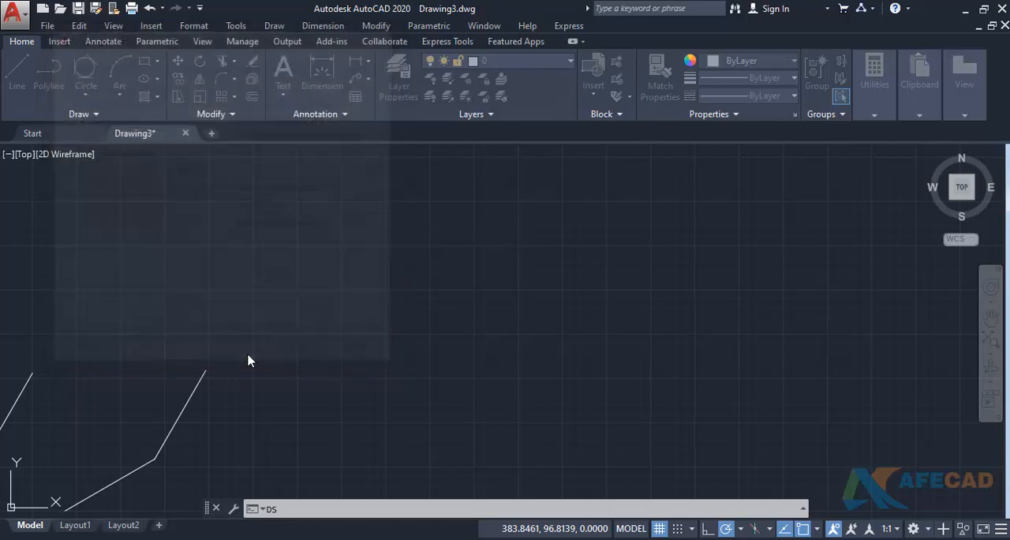
# - Start the nine-pointed star with a 50-unit horizontal edge and two 50-unit edges, each turned 80° relative to the last
pyautogui.write('1')
pyautogui.press('Return')
pyautogui.click(519, 322)
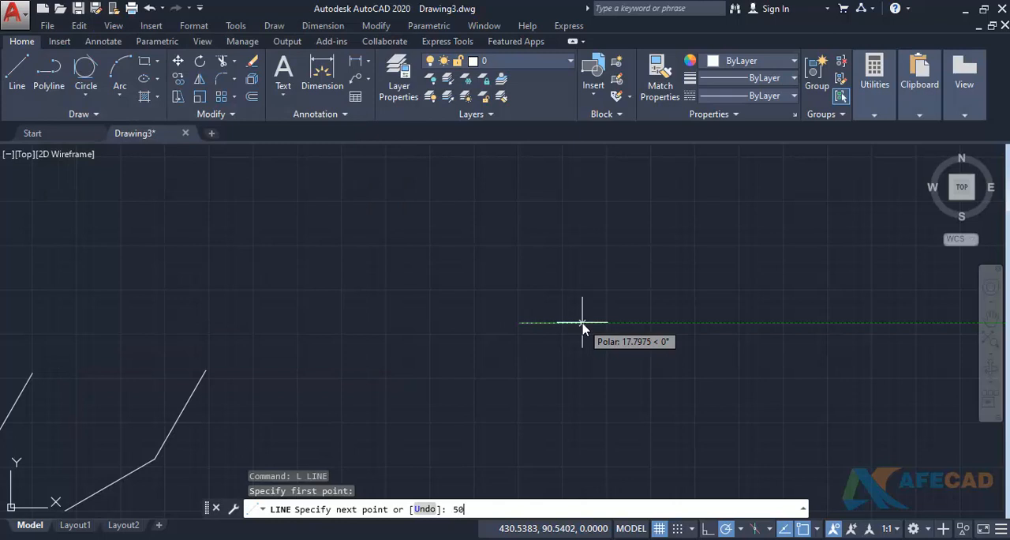
pyautogui.press('Return')
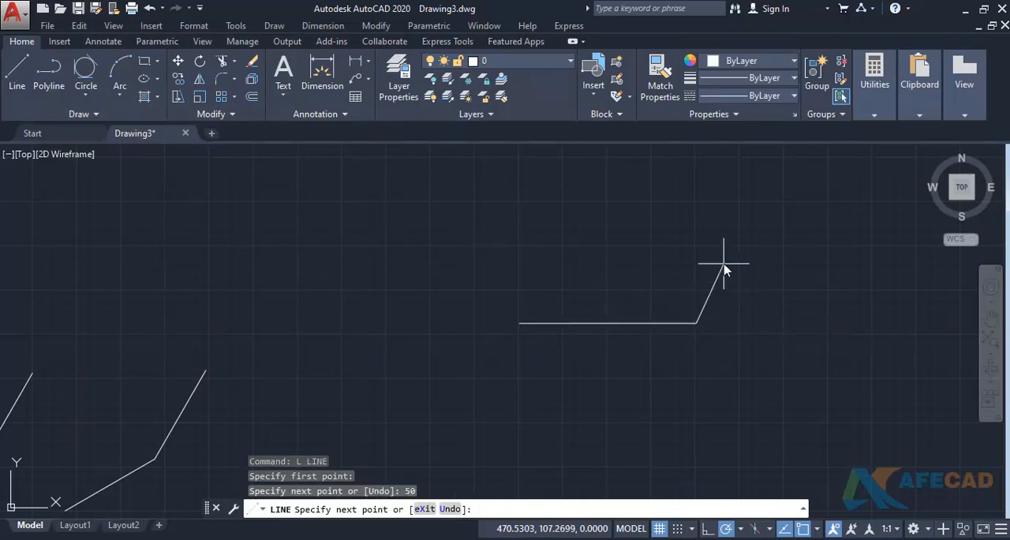
pyautogui.scroll(-2, 714, 250)
pyautogui.moveTo(714, 249); pyautogui.dragTo(708, 293, button='middle')
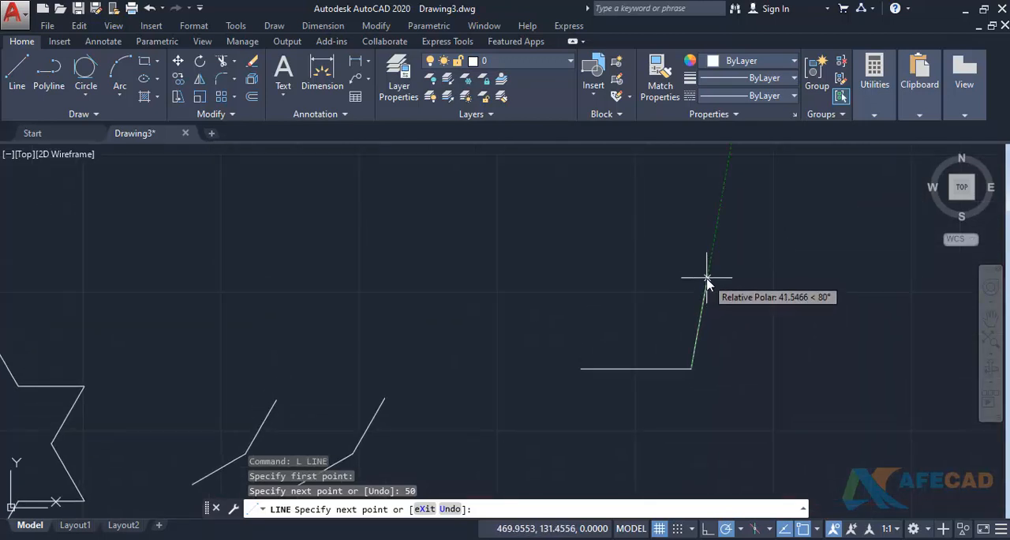
pyautogui.press('Return')
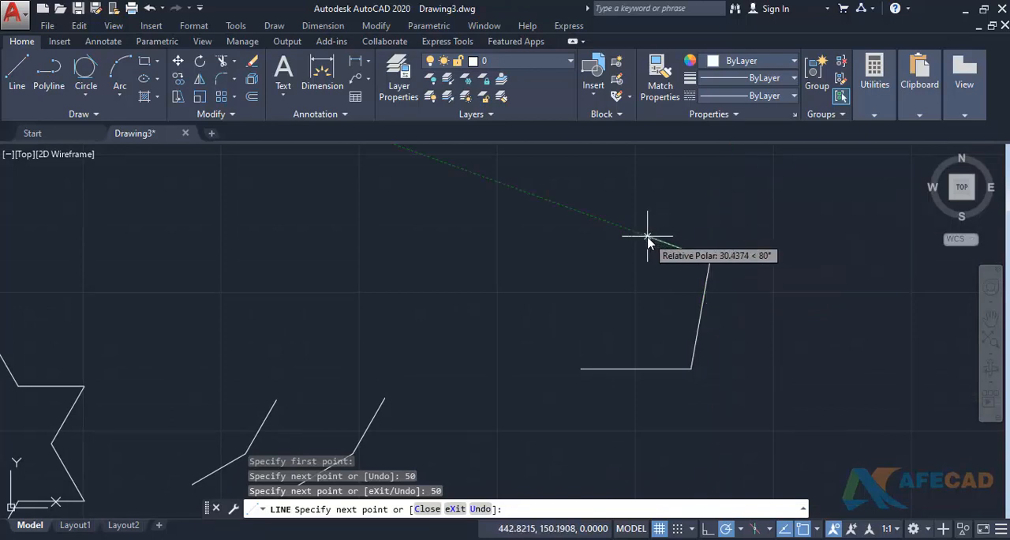
pyautogui.press('Return')
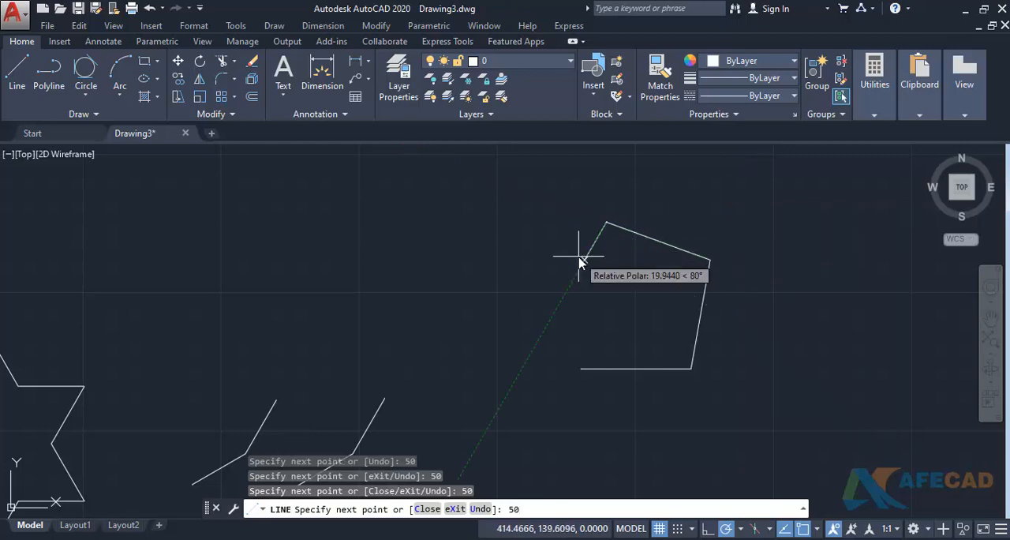
# - Continue the nine-pointed star with its fourth to sixth edges, each 50 units at a relative angle of 80°
pyautogui.write('50')
pyautogui.press('Return')
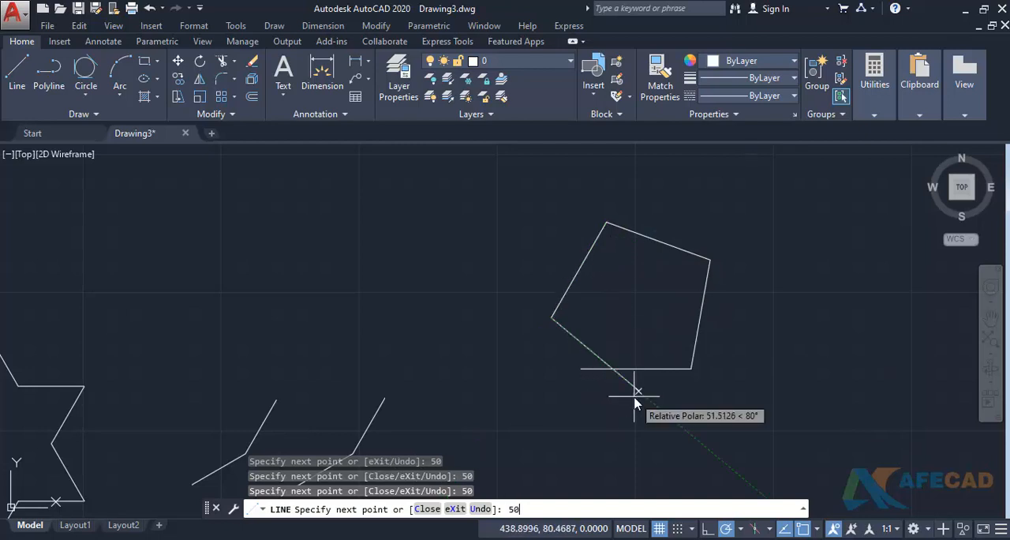
pyautogui.write('50')
pyautogui.press('Return')
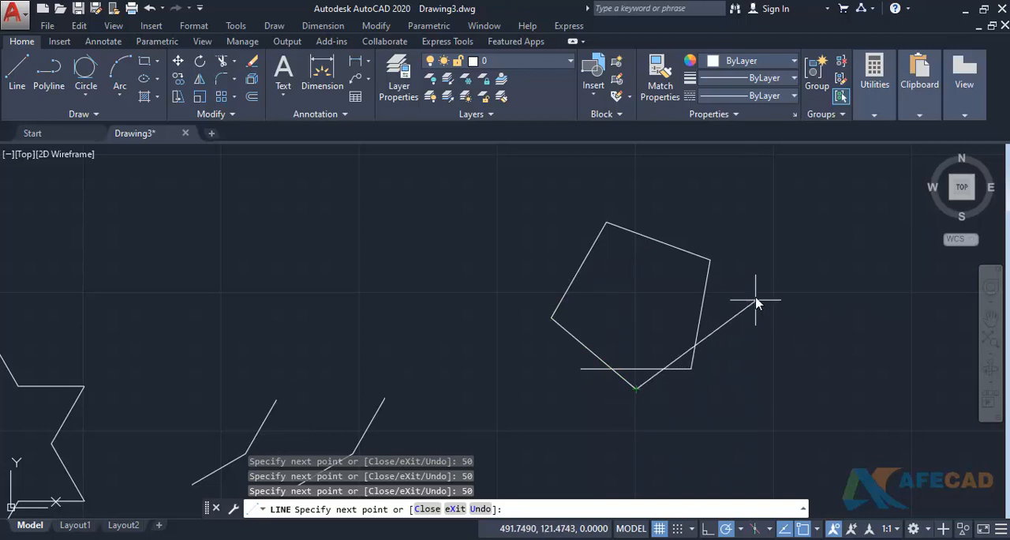
pyautogui.press('BackSpace')
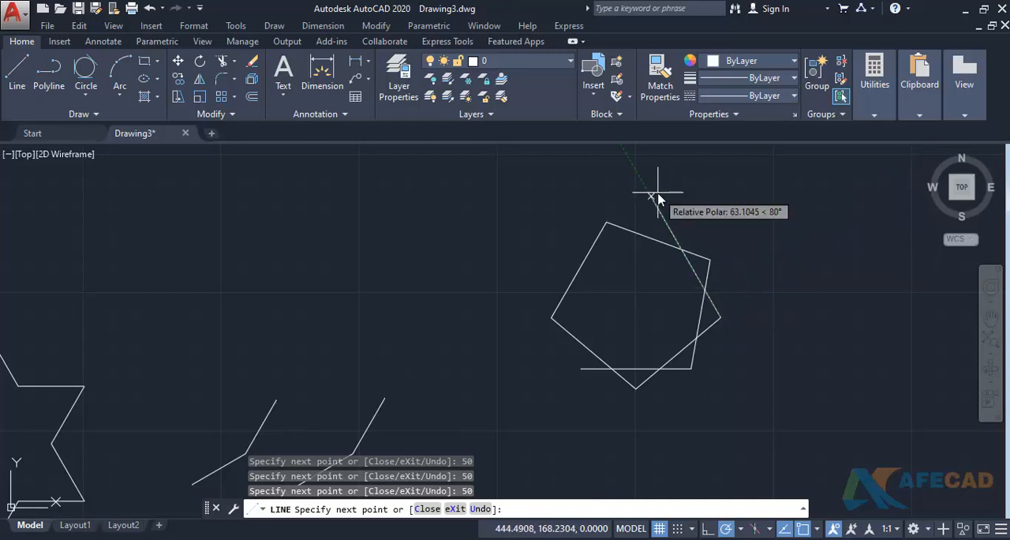
# - Close the nine-pointed star with its last three 50-unit edges at a relative 80° and end the line
pyautogui.write('50')
pyautogui.press('Return')
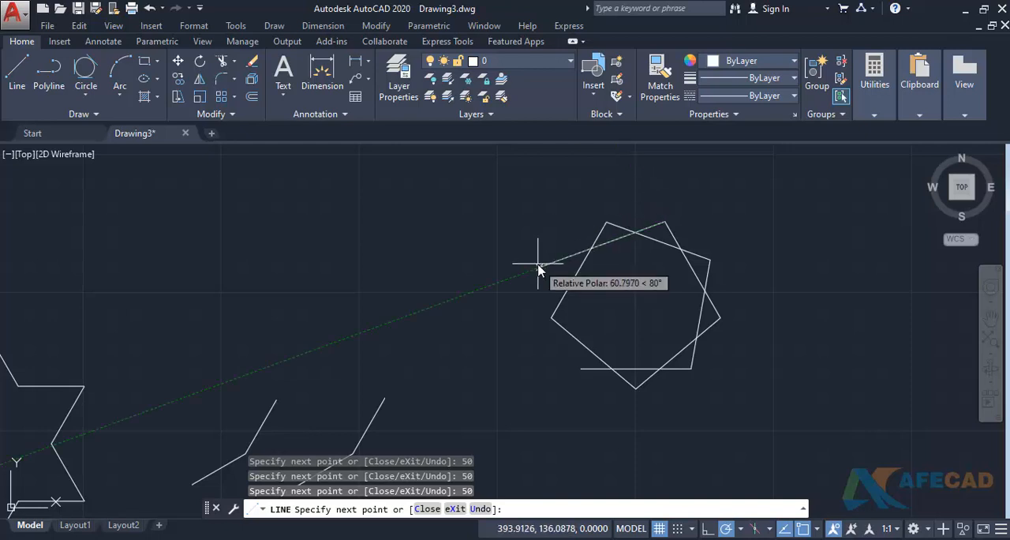
pyautogui.write('50')
pyautogui.press('Return')
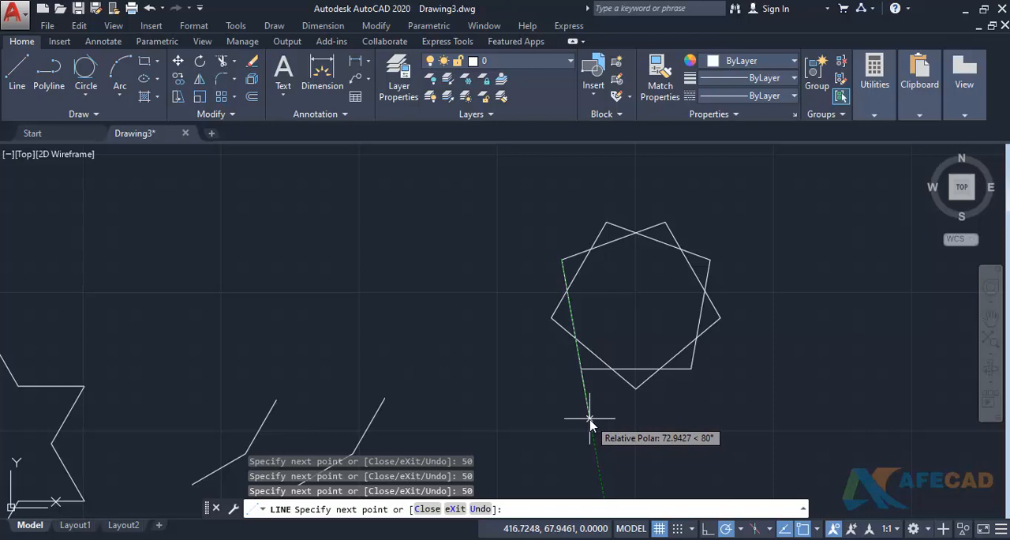
pyautogui.press('Return')
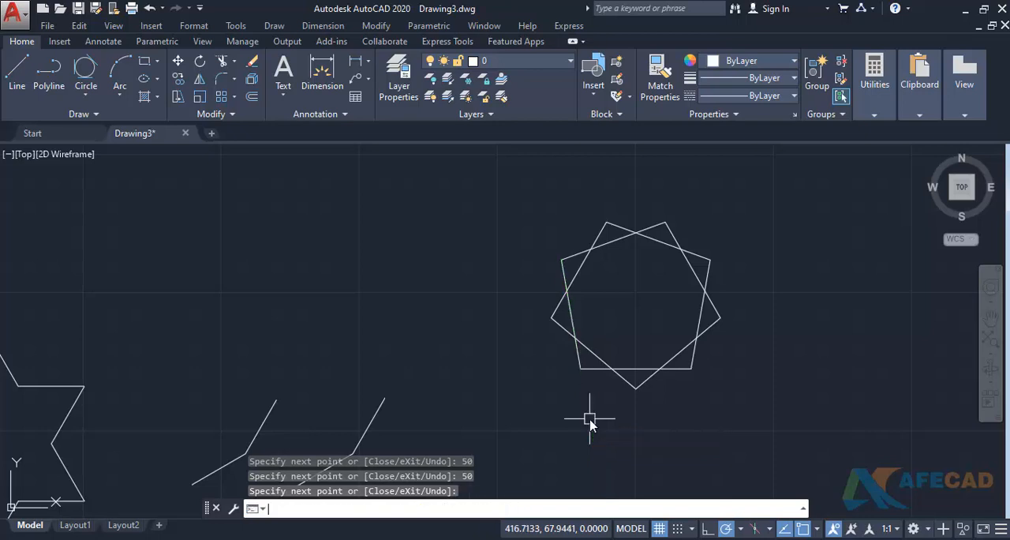
pyautogui.press('Return')
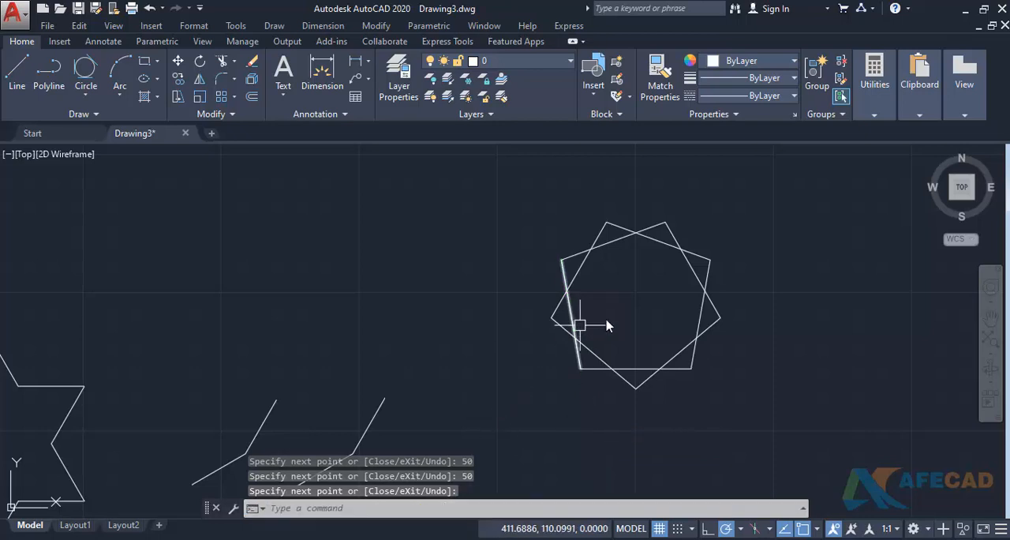
# - Switch the polar angle measurement to absolute, keeping the 80° increment angle
pyautogui.scroll(-2, 613, 338)
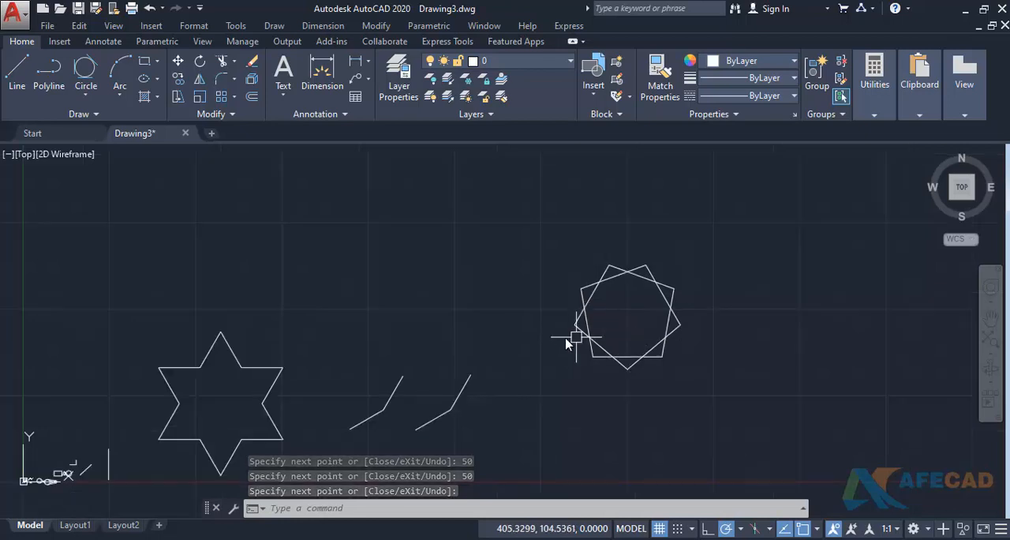
pyautogui.write('ds')
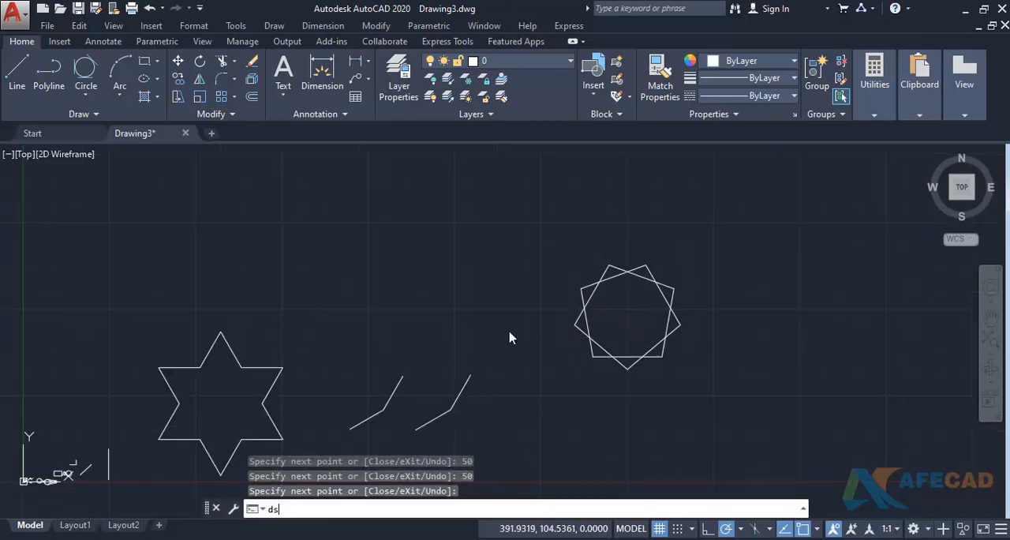
pyautogui.press('Return')
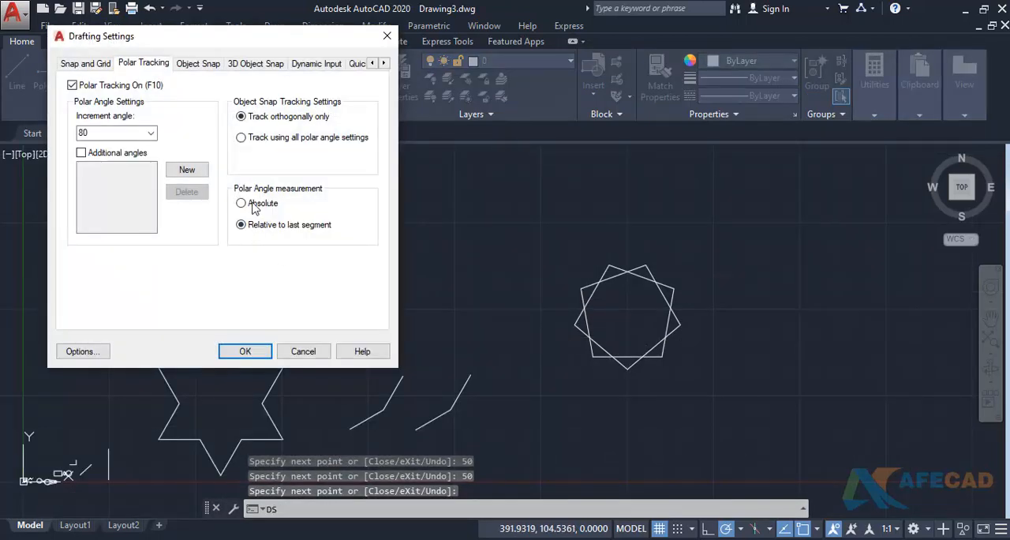
pyautogui.click(245, 351)
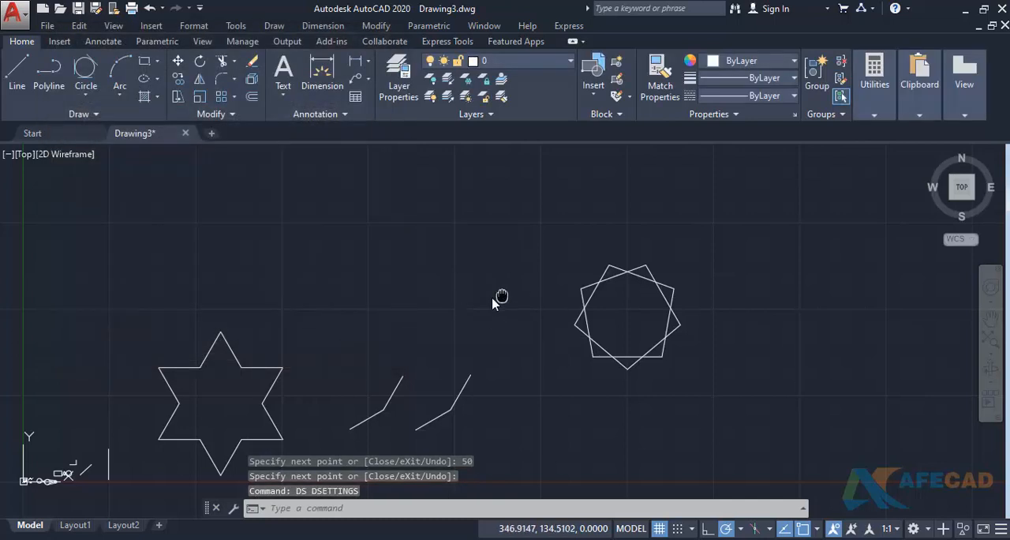
# - Draw three connected 50-unit edges beside the nine-pointed star at absolute polar angles of 0°, 80° and 160°, and end the line
pyautogui.moveTo(496, 294); pyautogui.dragTo(328, 328, button='middle')
pyautogui.write('l')
pyautogui.press('Return')
pyautogui.click(569, 364)
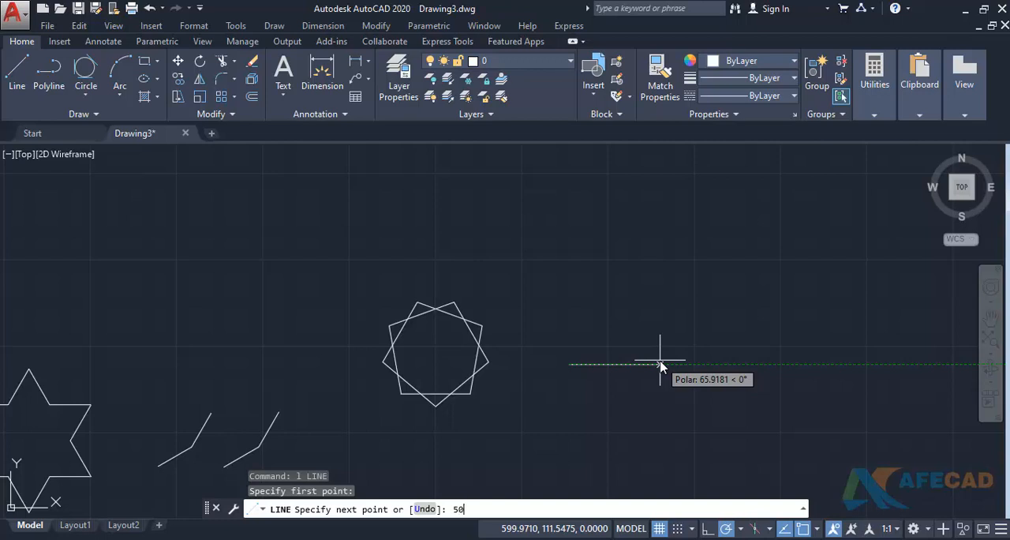
pyautogui.press('Return')
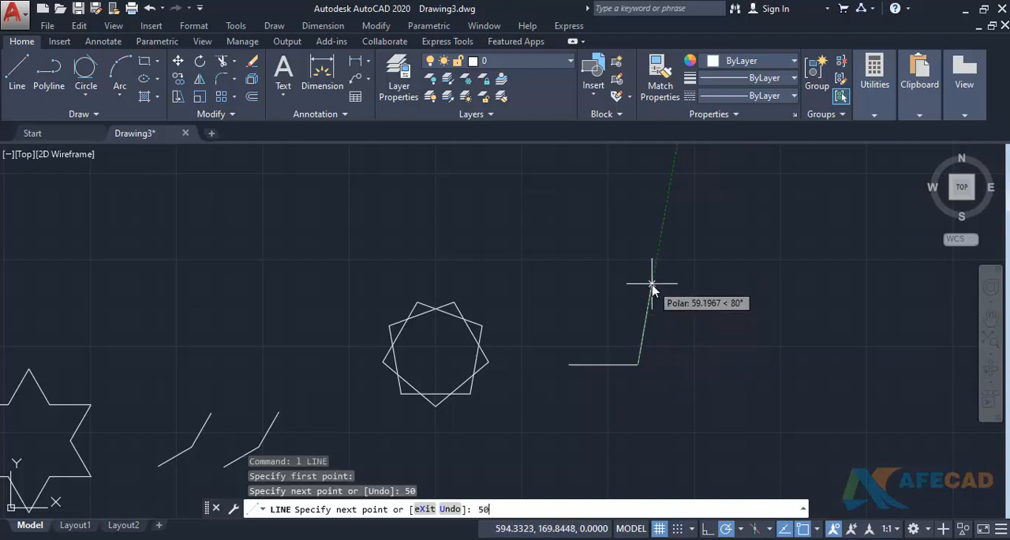
pyautogui.write('50')
pyautogui.press('Return')
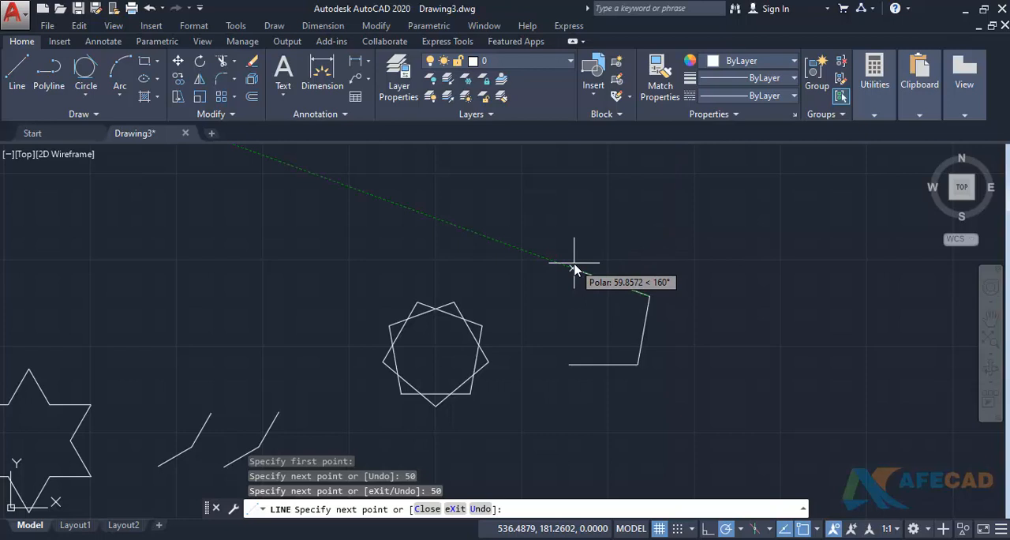
pyautogui.write('0')
pyautogui.press('Return')
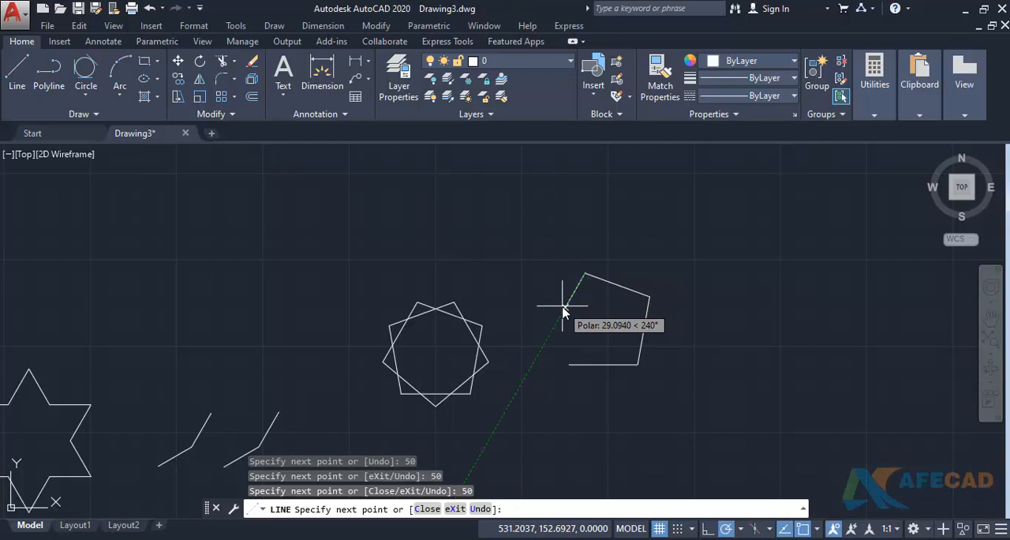
pyautogui.press('Escape')
# - Open the drafting settings and review the snap and grid, polar tracking and object snap options
pyautogui.write('DS')
pyautogui.press('Return')
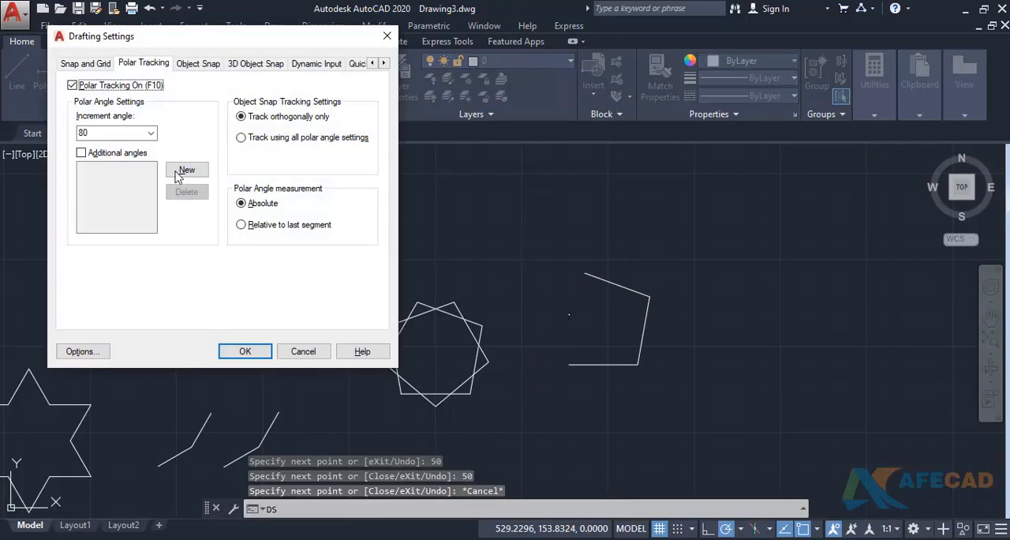
pyautogui.click(93, 64)
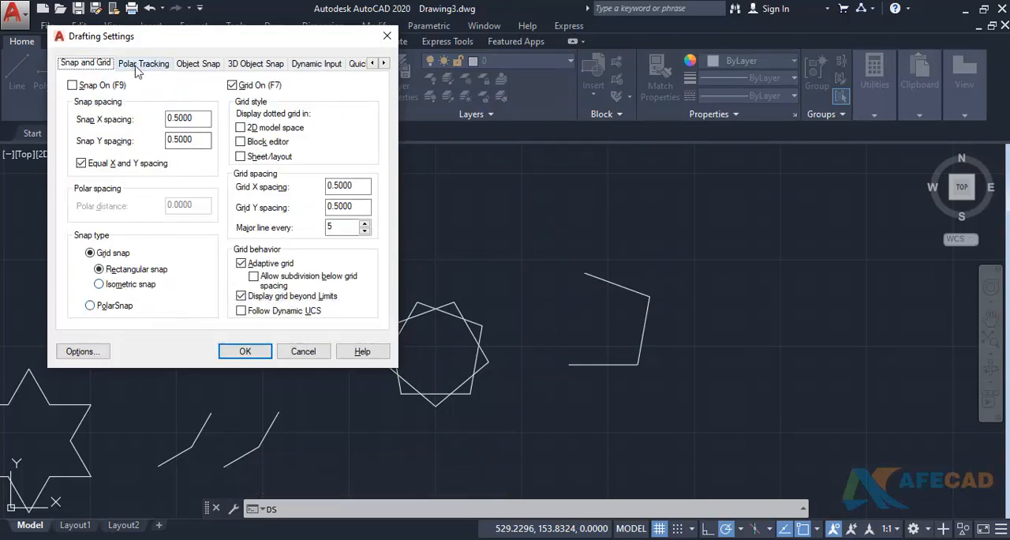
pyautogui.click(139, 69)
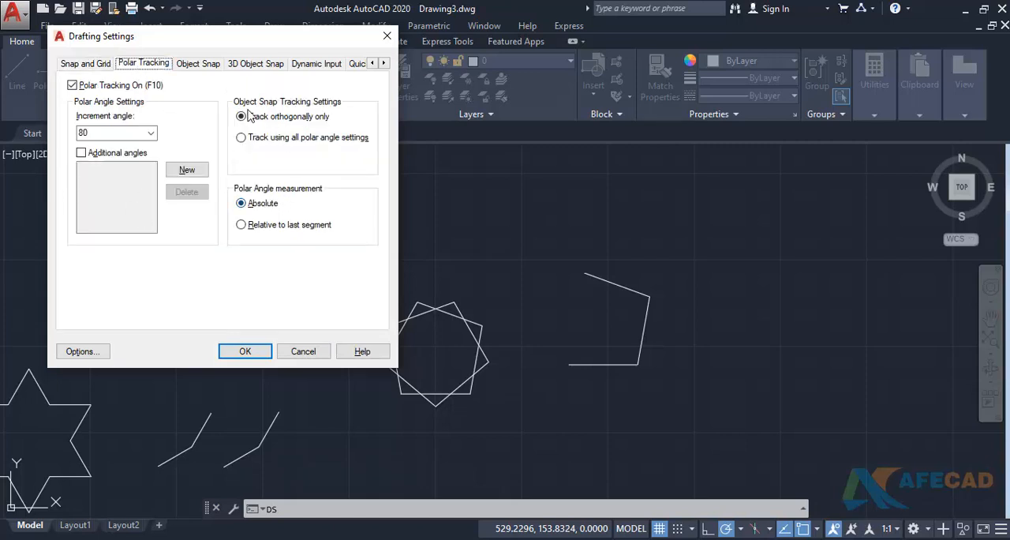
pyautogui.click(198, 66)
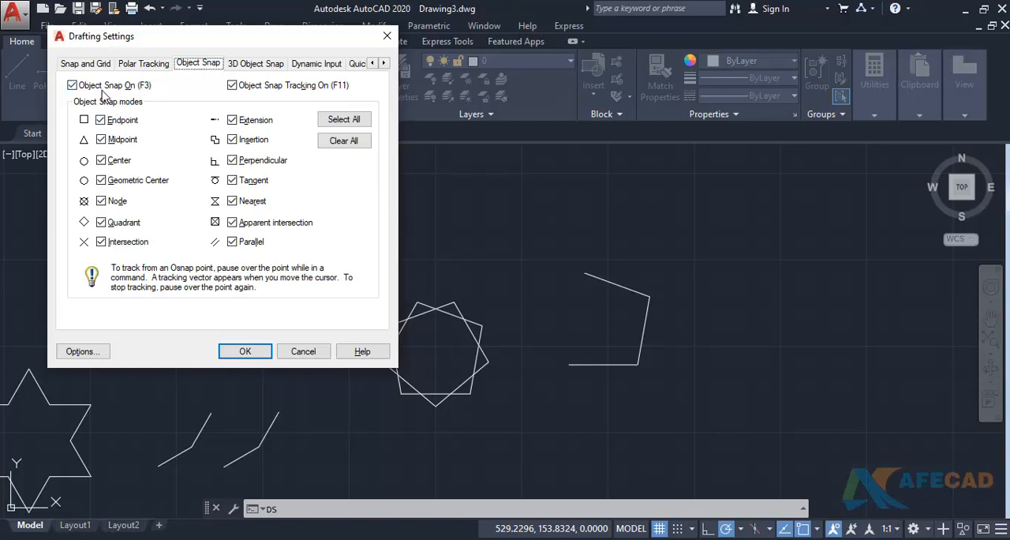